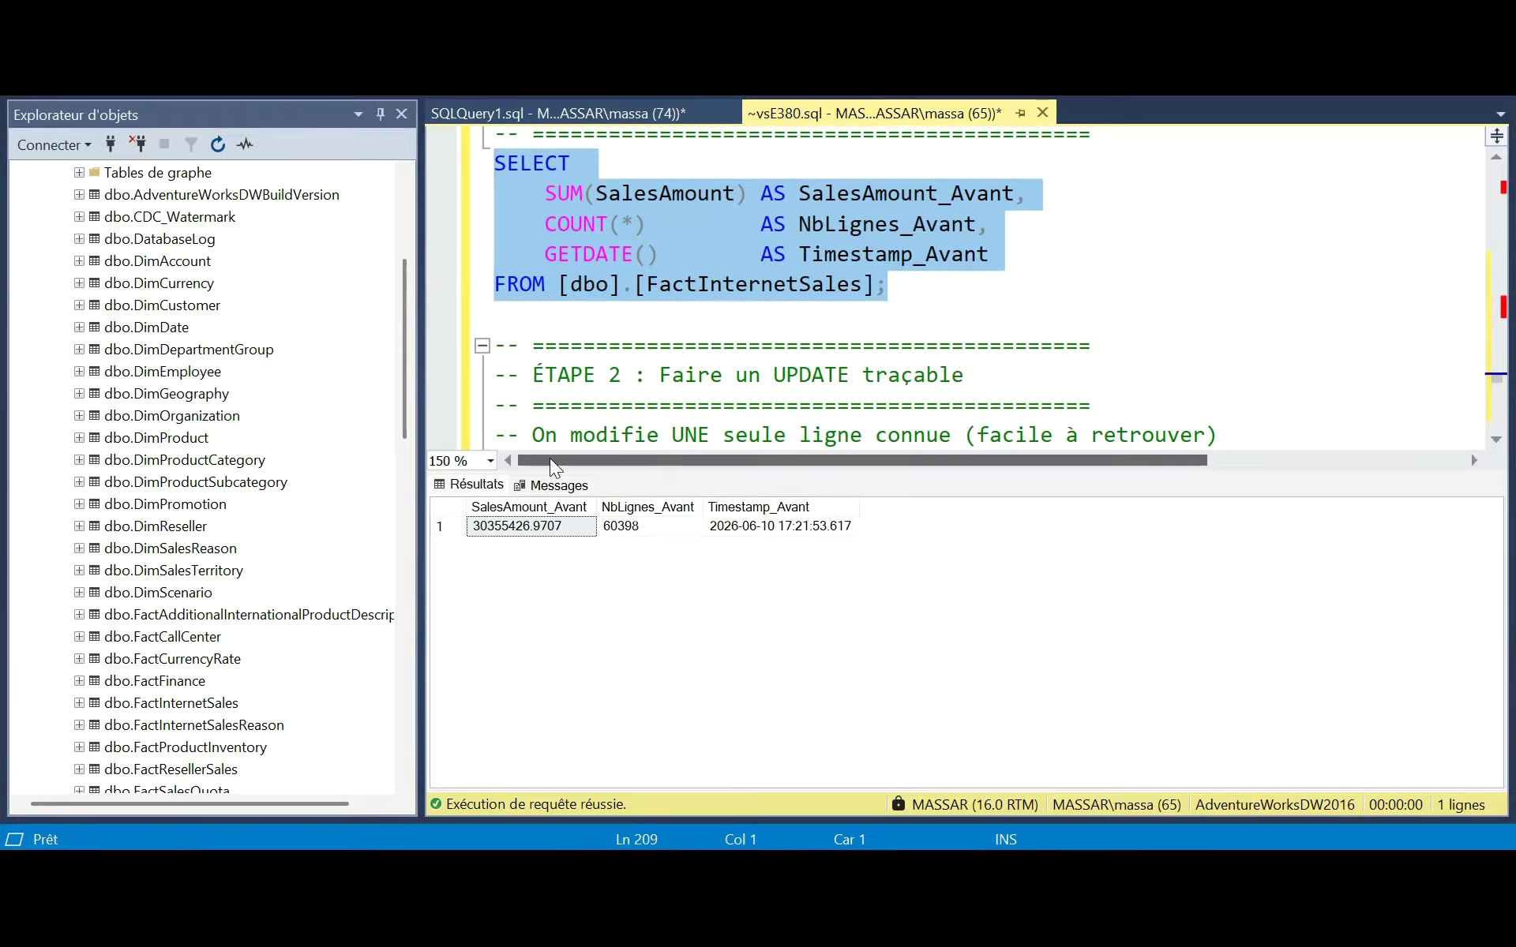
# Step: Switch to Microsoft Fabric and open the AdventureWorksDW2022 warehouse
pyautogui.scroll(1, 262, 318)
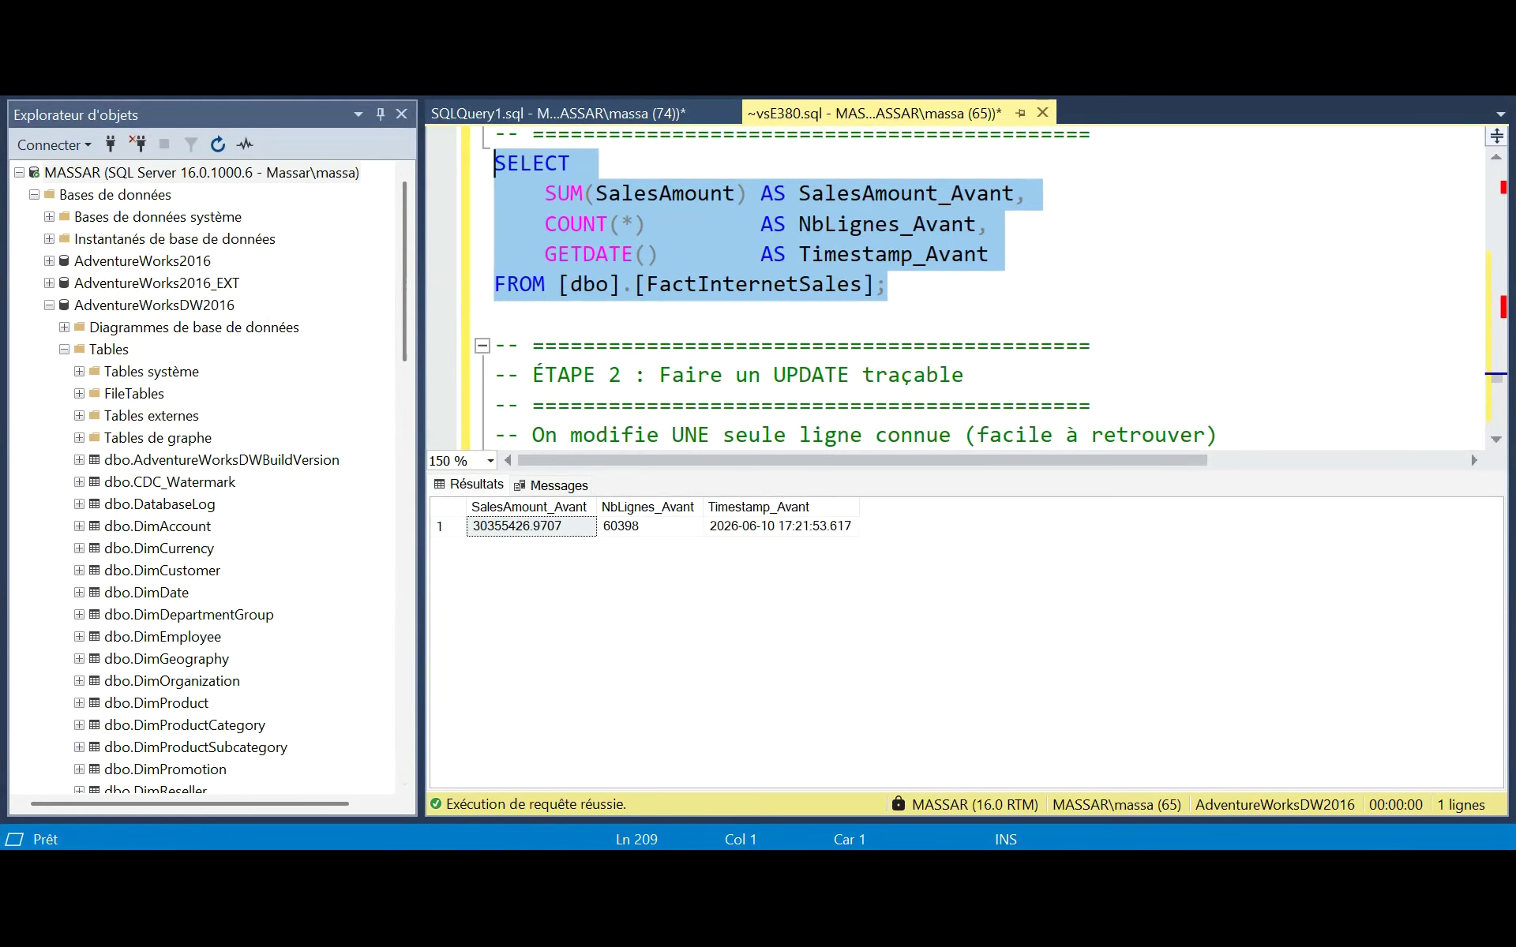
pyautogui.press('Print')
pyautogui.hotkey('alt', 'Tab')
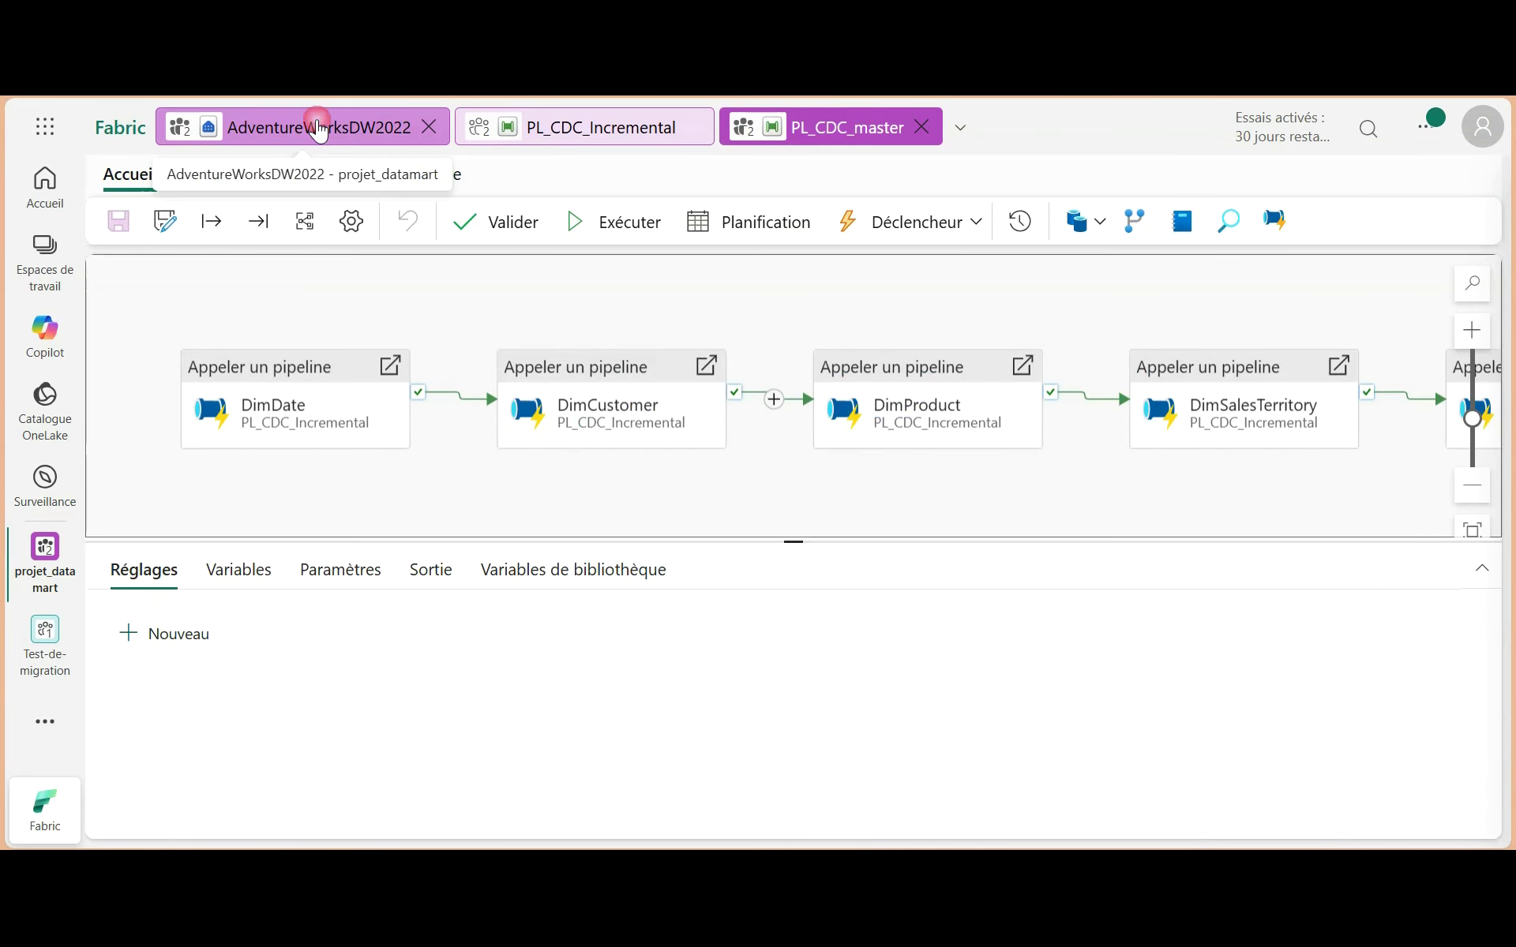
pyautogui.click(318, 129)
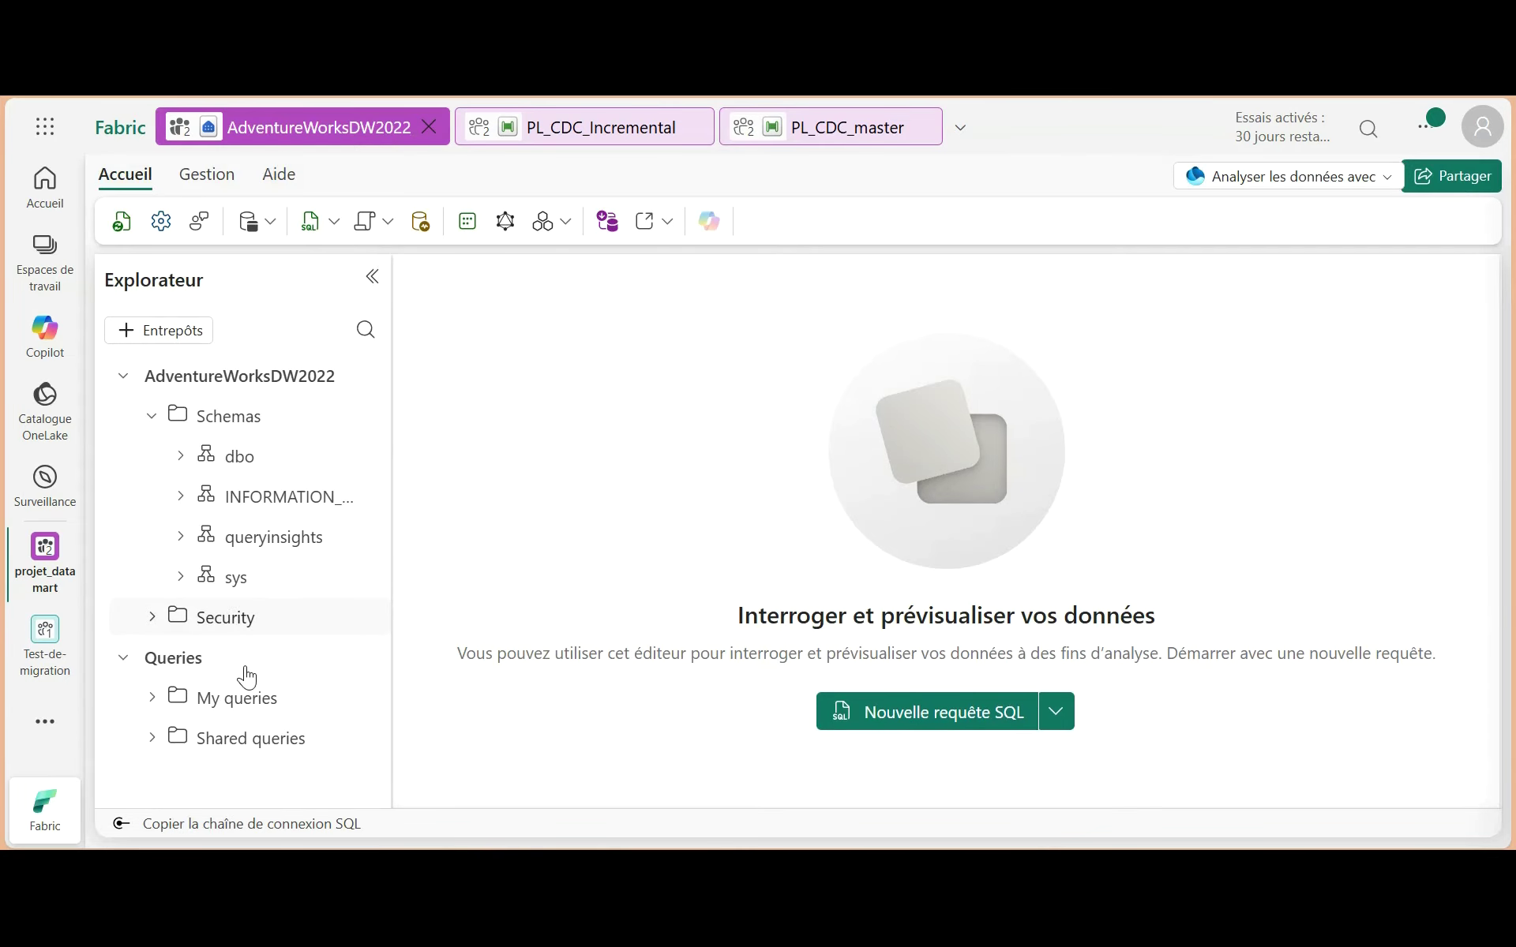
# Step: Open the saved query SQL query 2 from My queries and look through its SQL statements
pyautogui.click(152, 698)
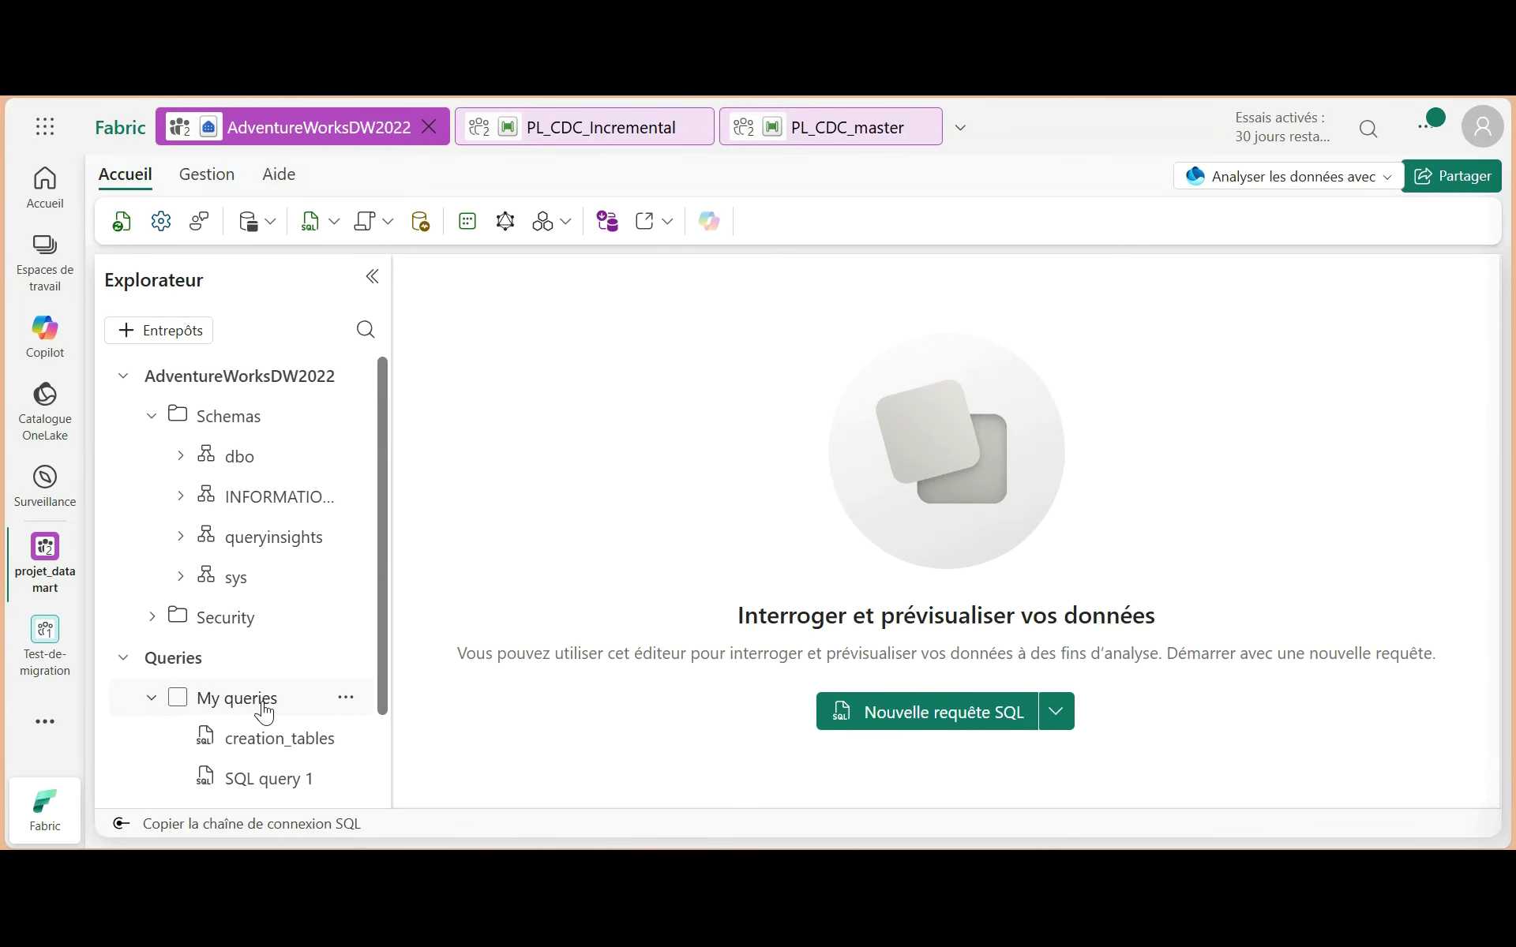
pyautogui.scroll(-1, 266, 718)
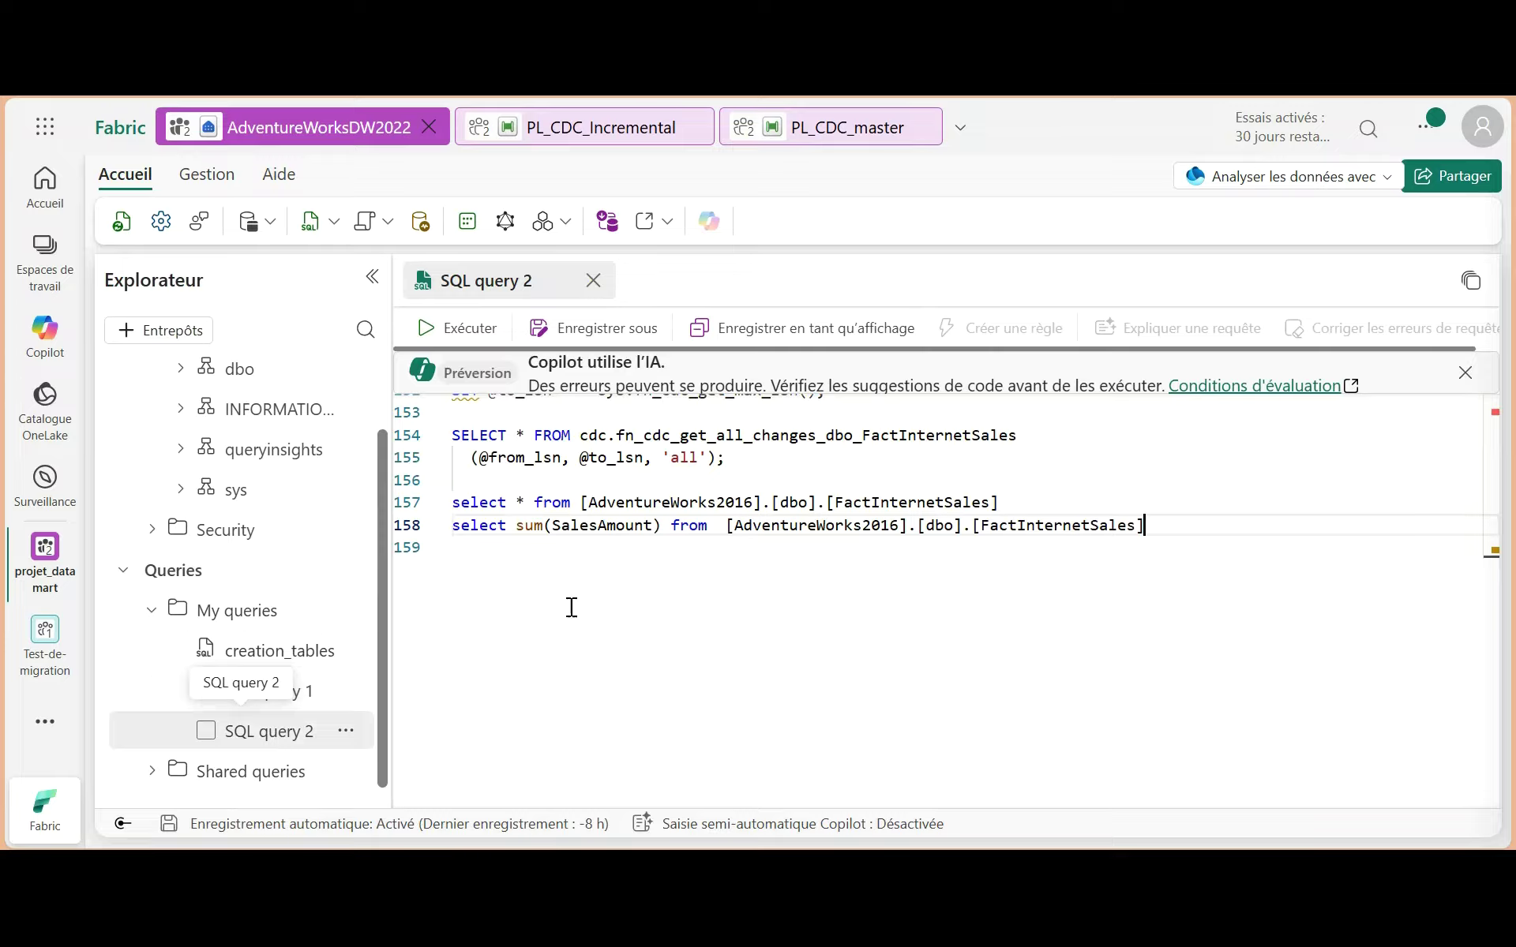
pyautogui.scroll(3, 475, 627)
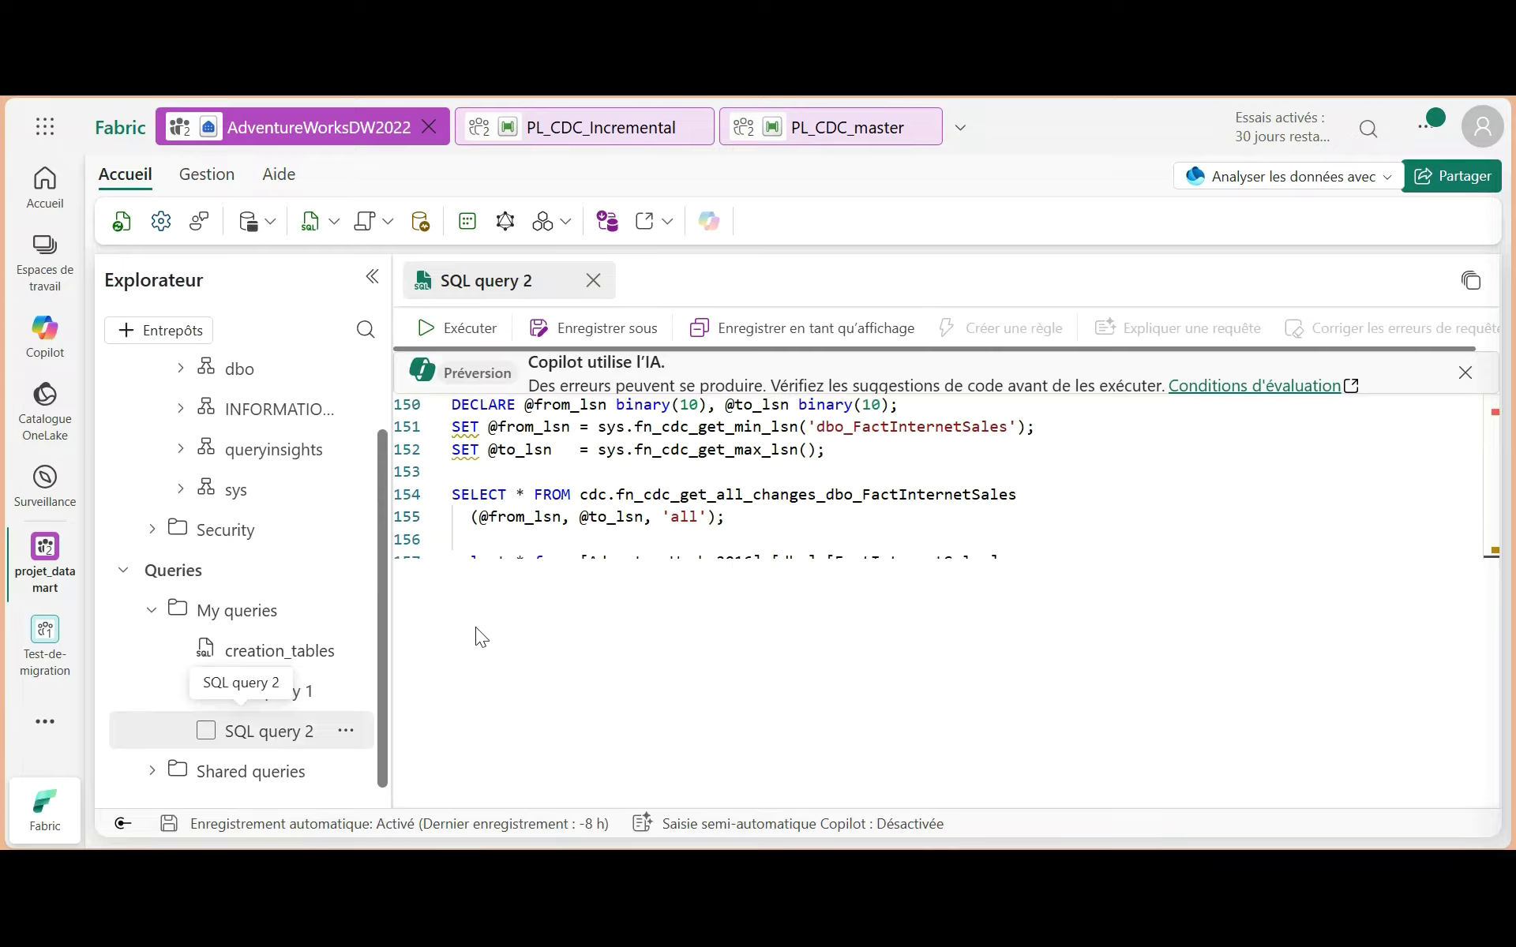
pyautogui.scroll(5, 771, 544)
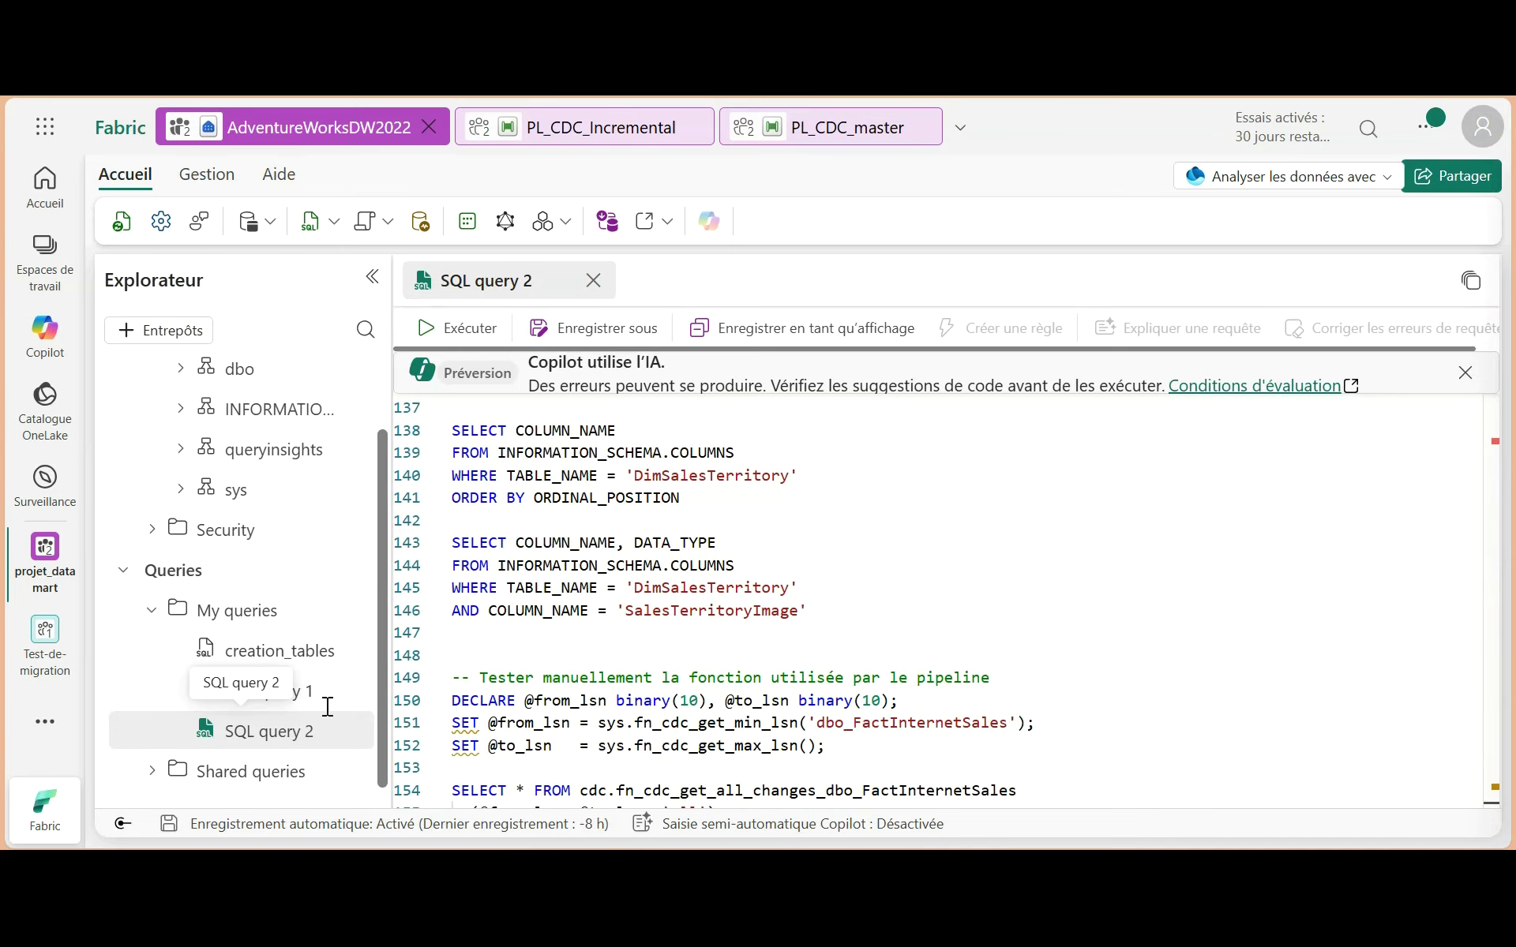
pyautogui.scroll(5, 684, 653)
pyautogui.click(916, 614)
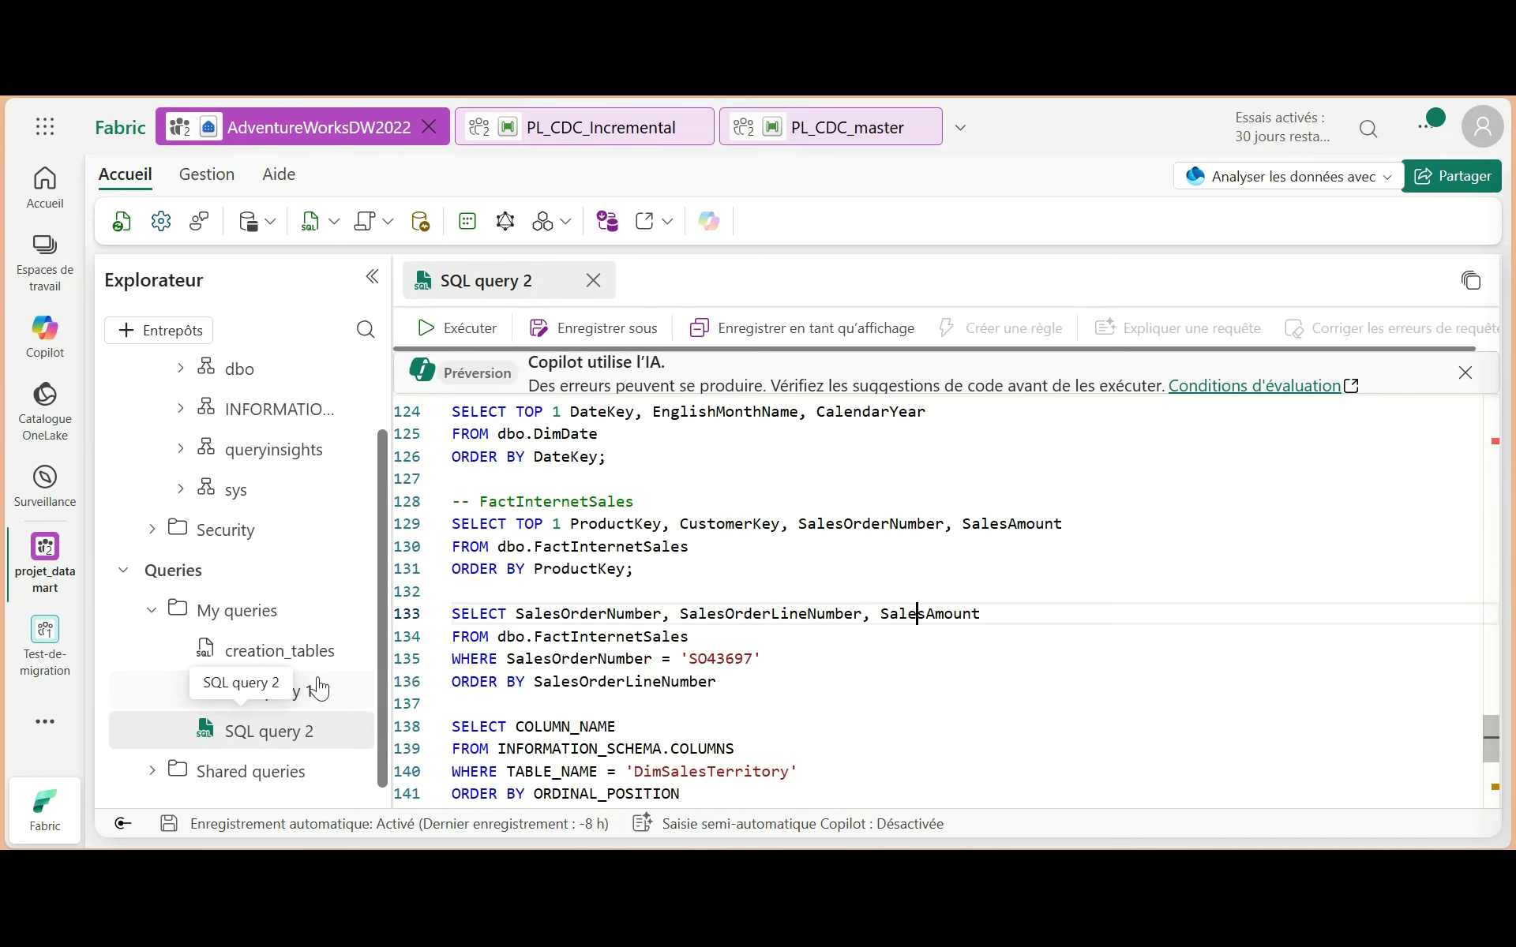
# Step: Open the saved query SQL query 1 and review its SELECT statements on the dimension and fact tables
pyautogui.click(300, 695)
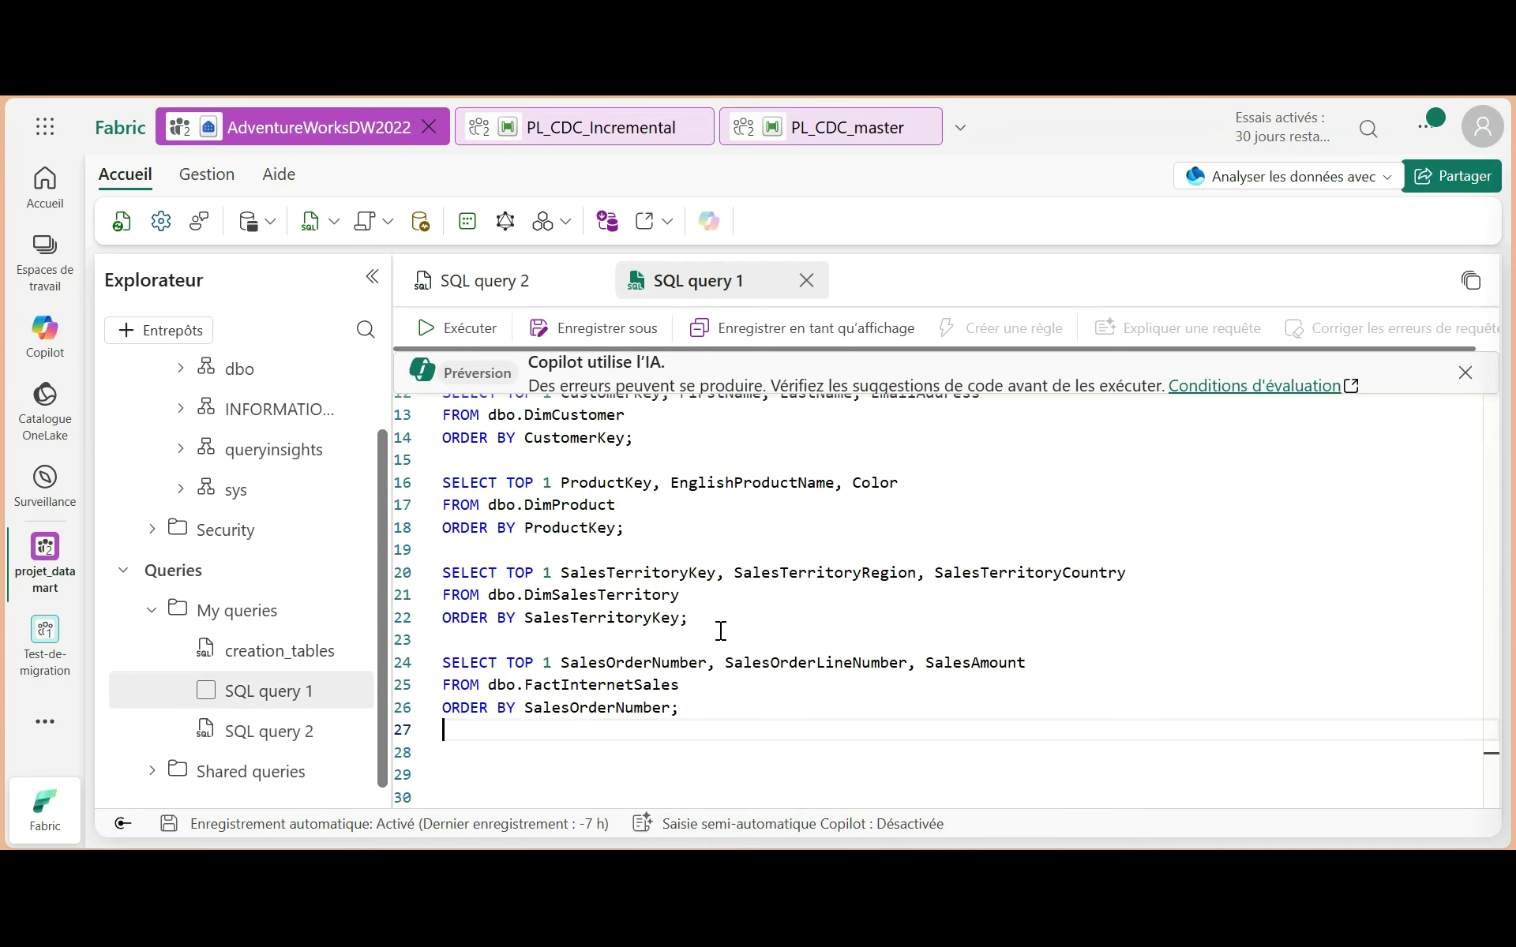
pyautogui.scroll(4, 701, 701)
pyautogui.scroll(1, 724, 570)
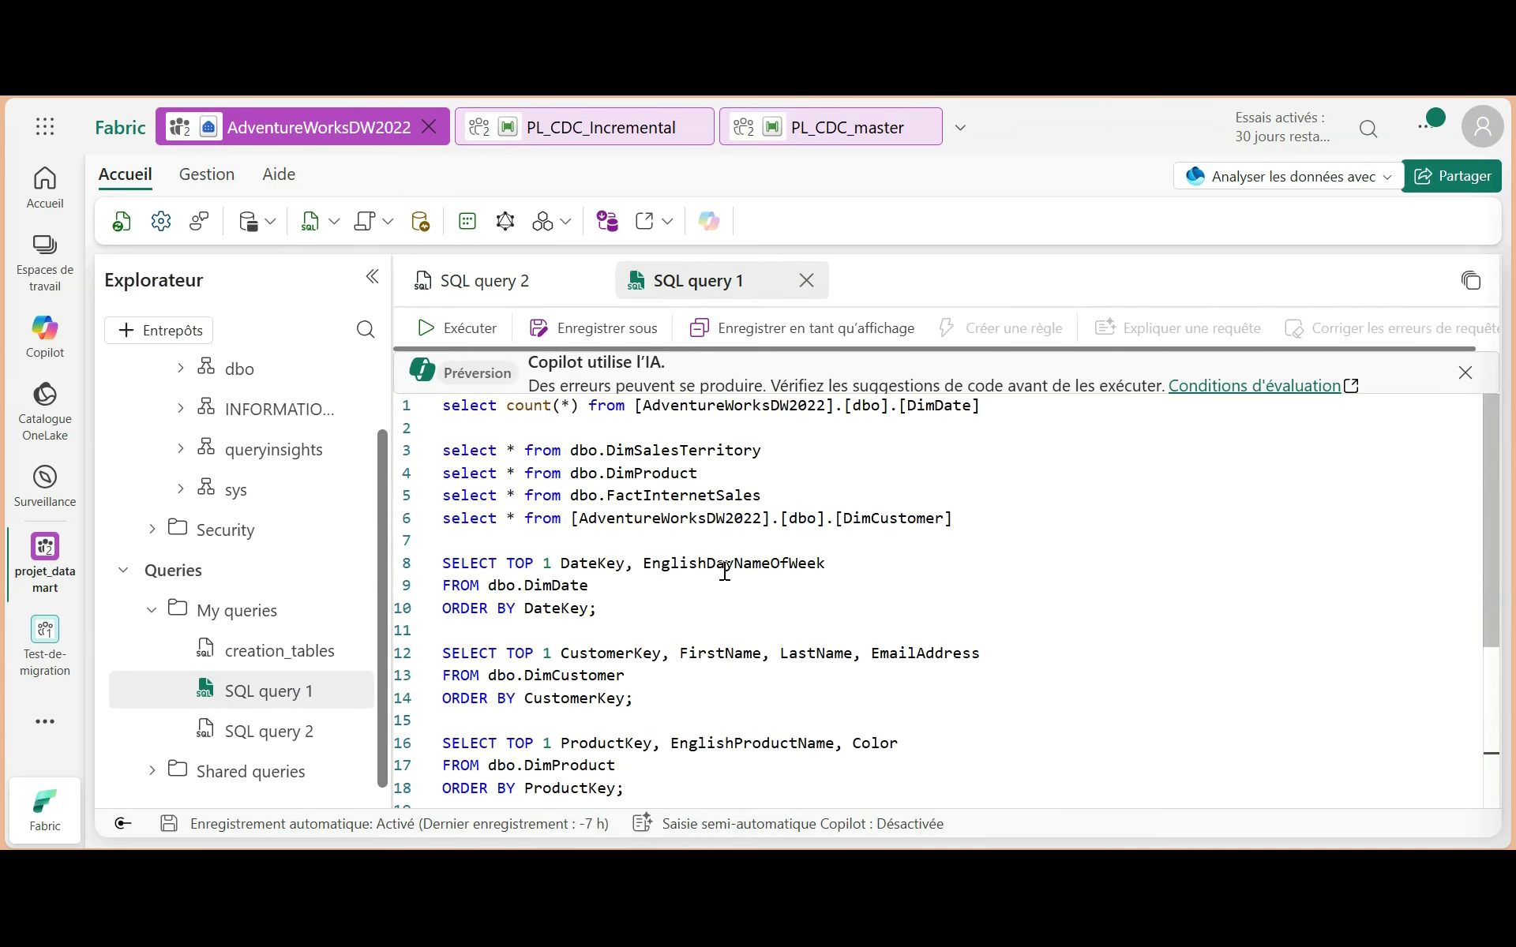
pyautogui.scroll(-4, 726, 569)
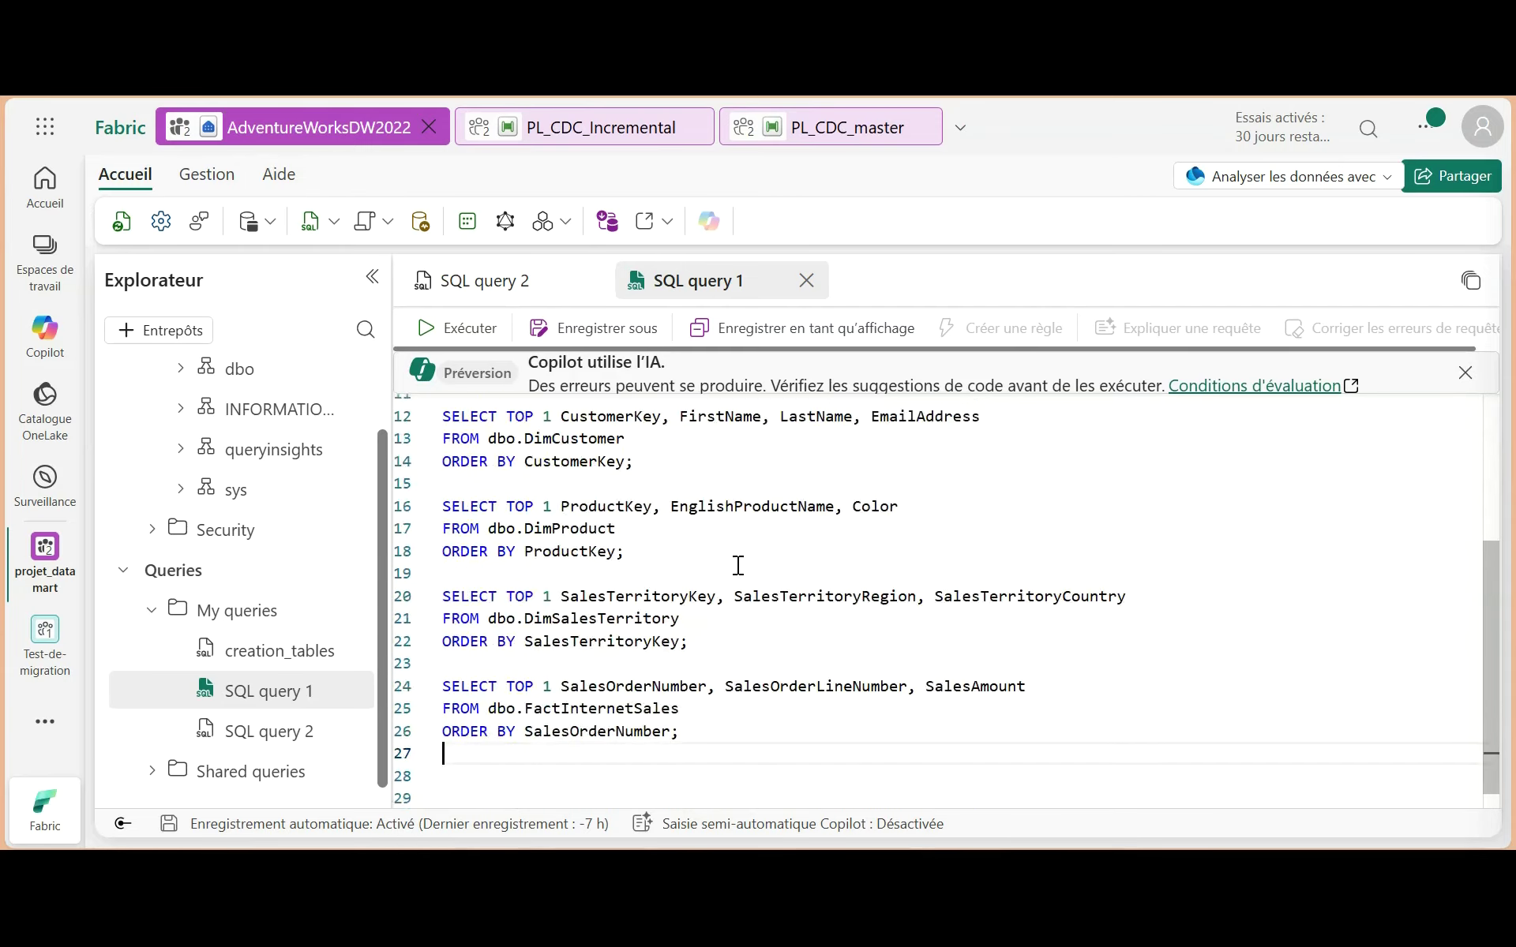
pyautogui.scroll(1, 738, 566)
pyautogui.scroll(3, 738, 566)
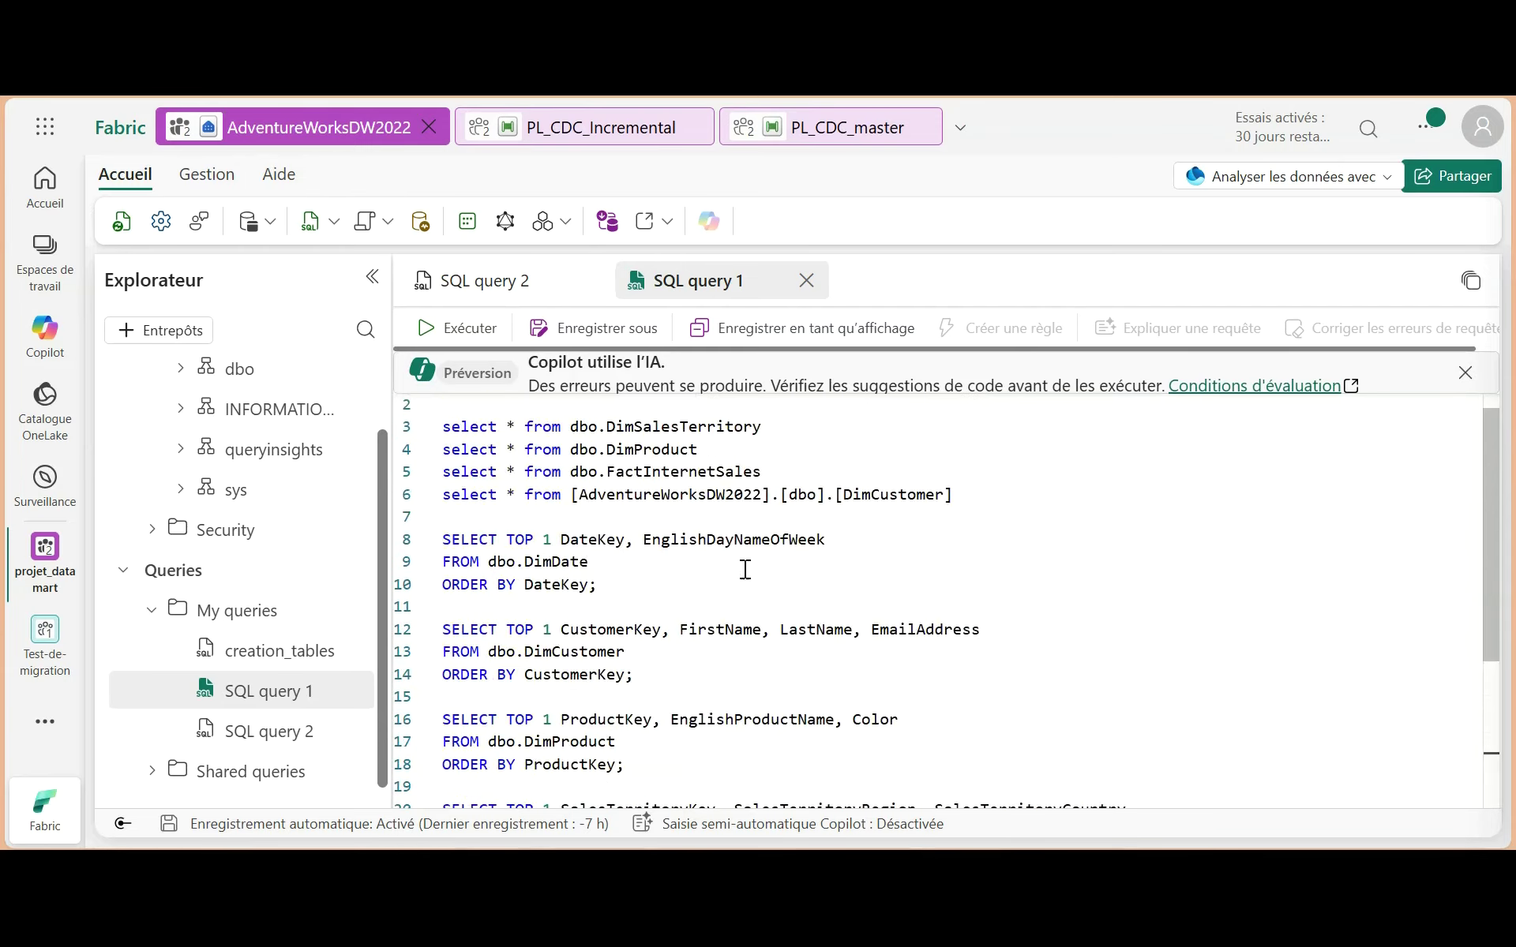
pyautogui.click(754, 592)
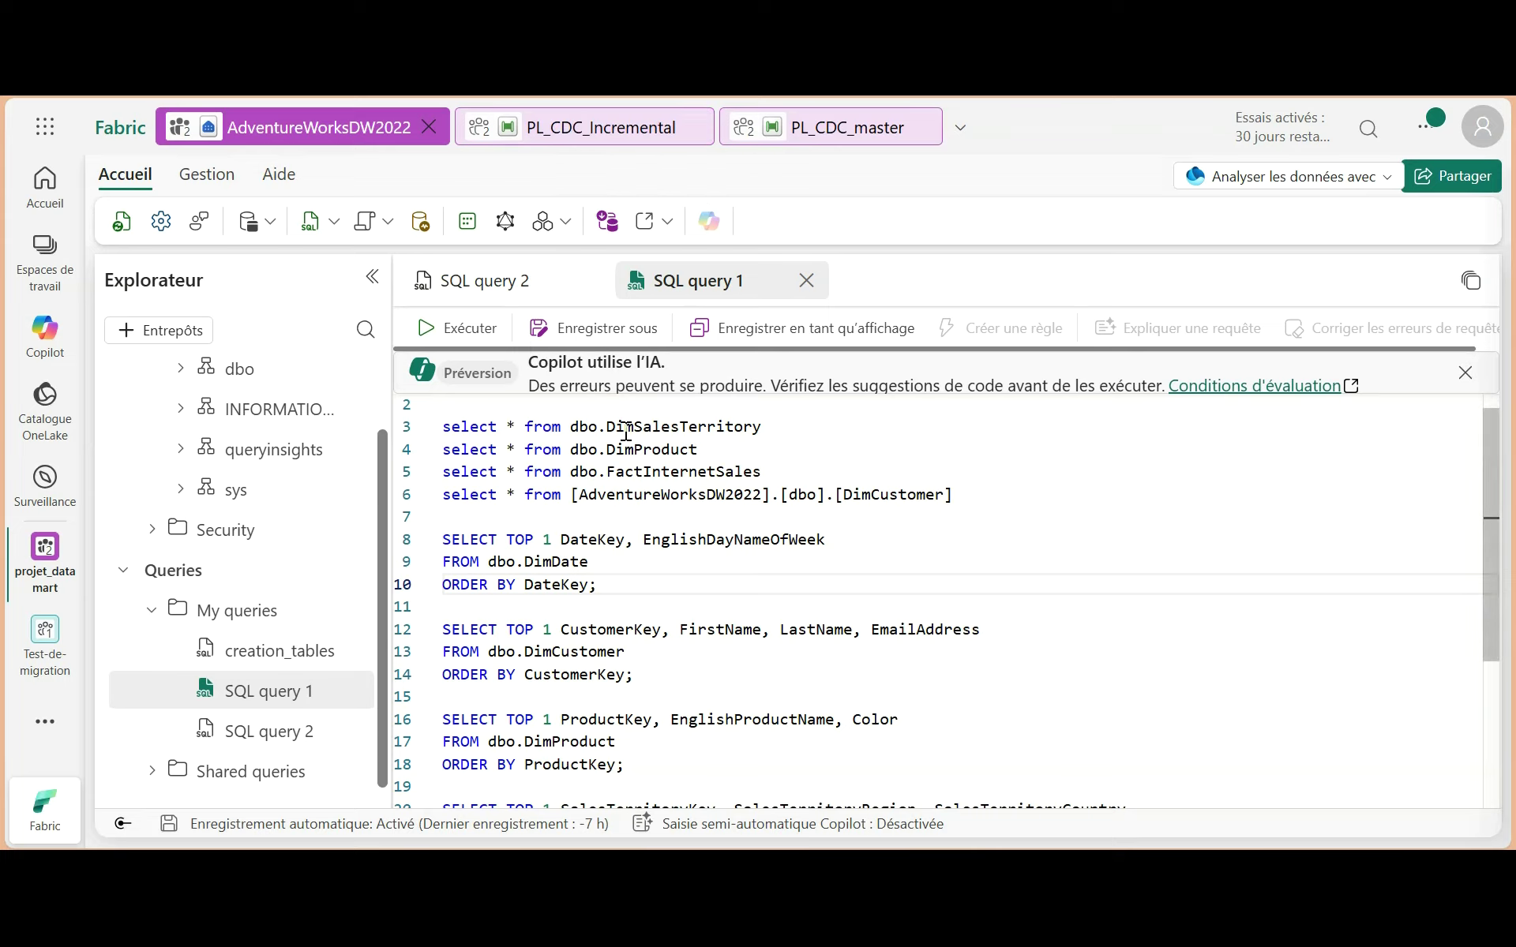
# Step: Start a new Direct Lake on SQL semantic model in the projet_datamart workspace and include all the warehouse tables
pyautogui.moveTo(634, 426)
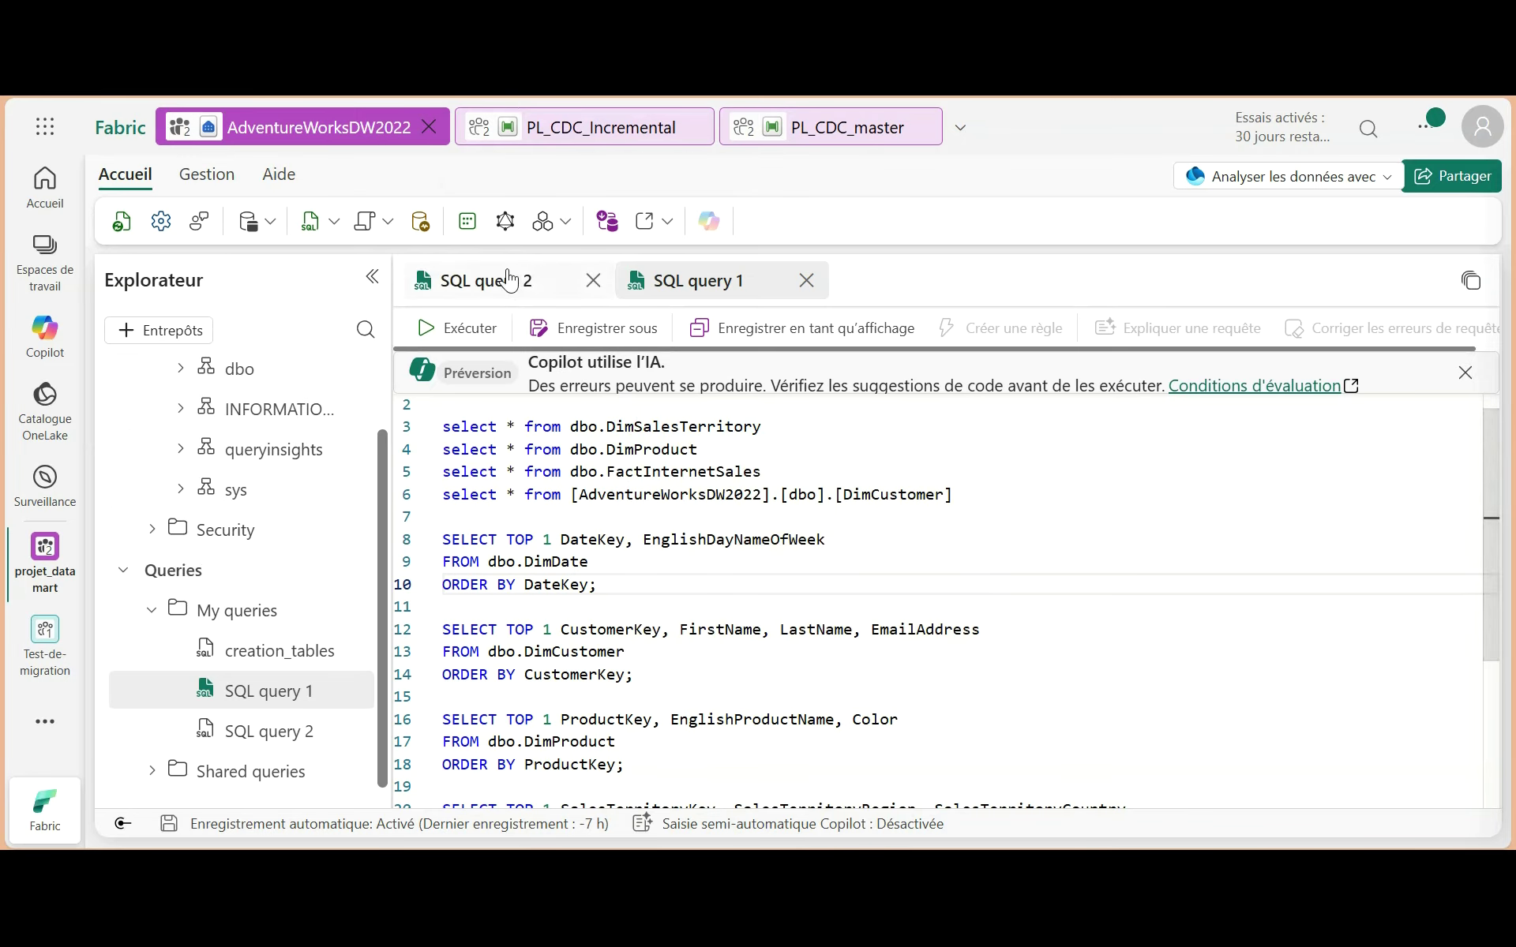
pyautogui.click(469, 231)
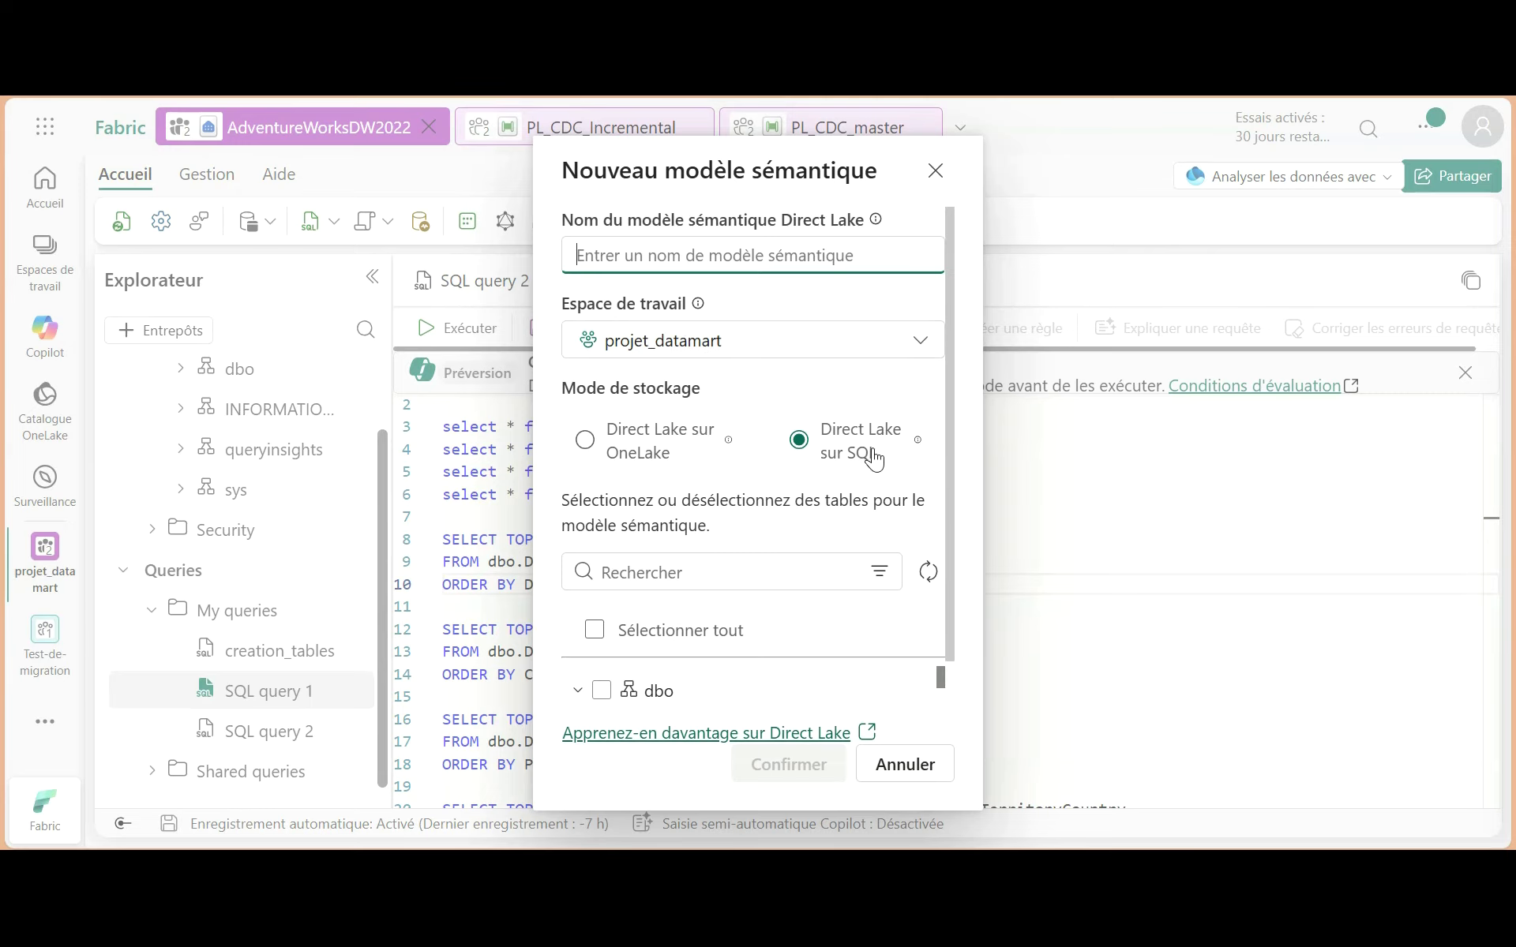
pyautogui.scroll(-1, 806, 575)
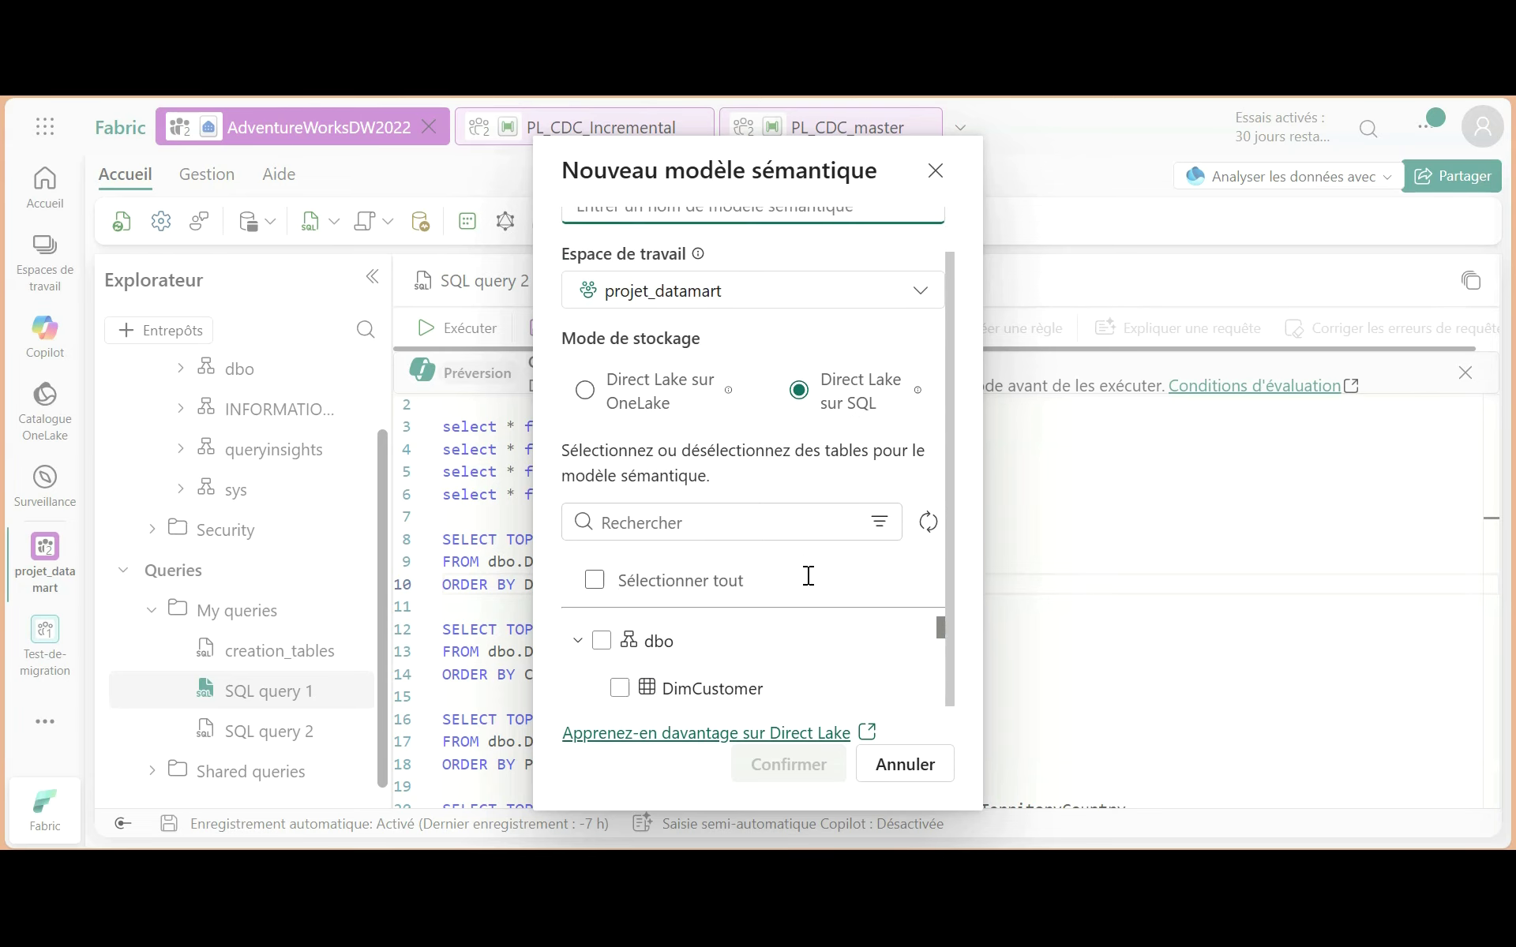
pyautogui.scroll(-5, 785, 642)
pyautogui.scroll(5, 738, 638)
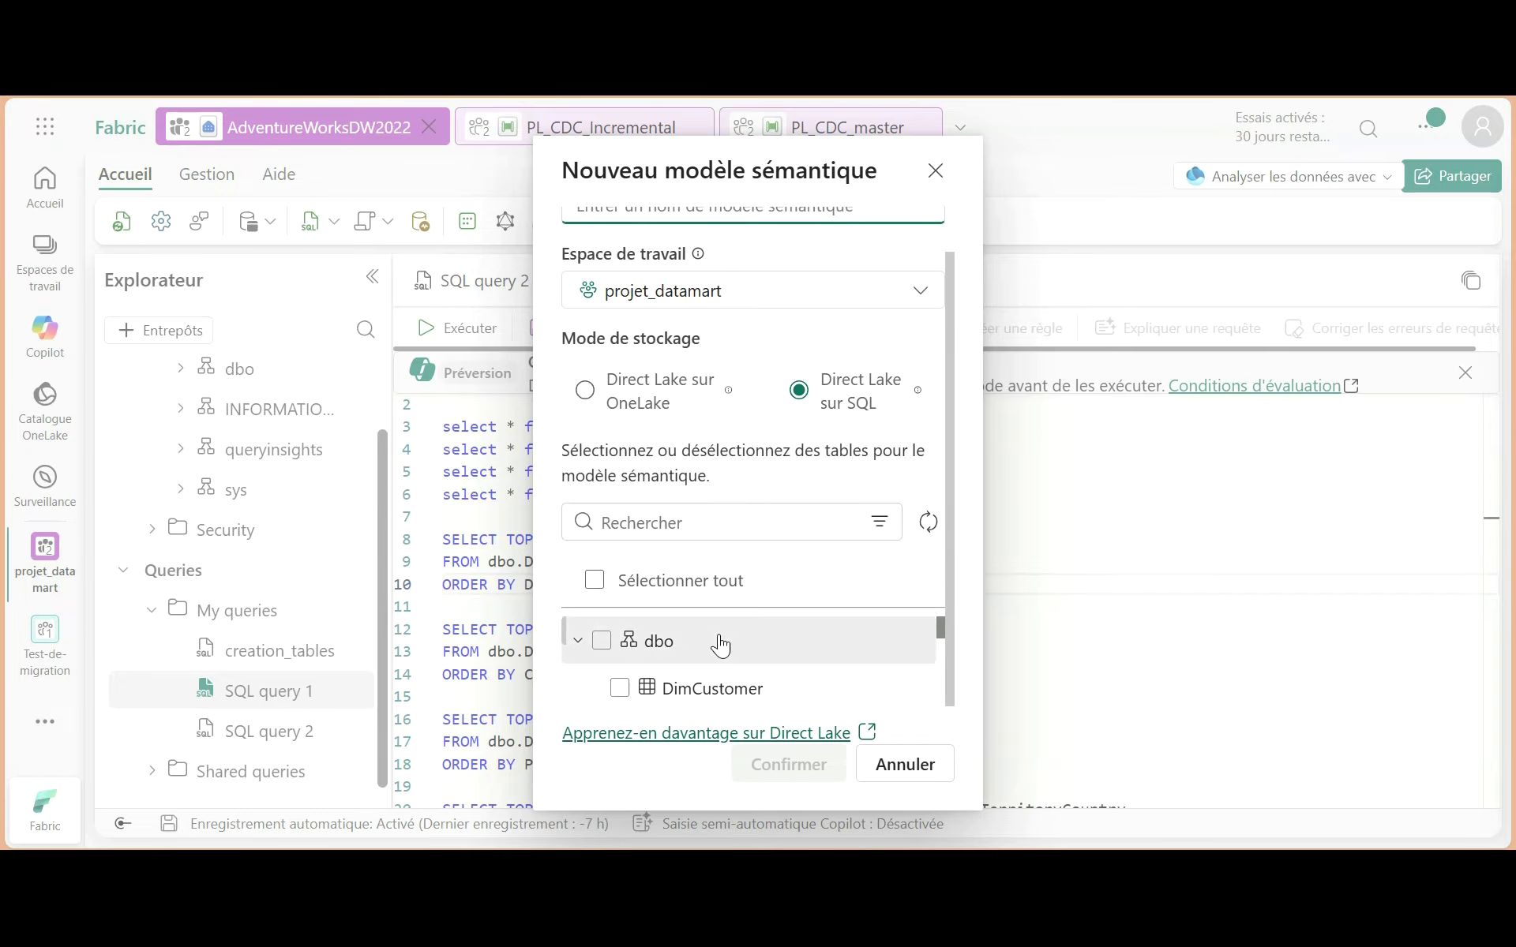
pyautogui.scroll(-5, 718, 644)
pyautogui.scroll(5, 713, 649)
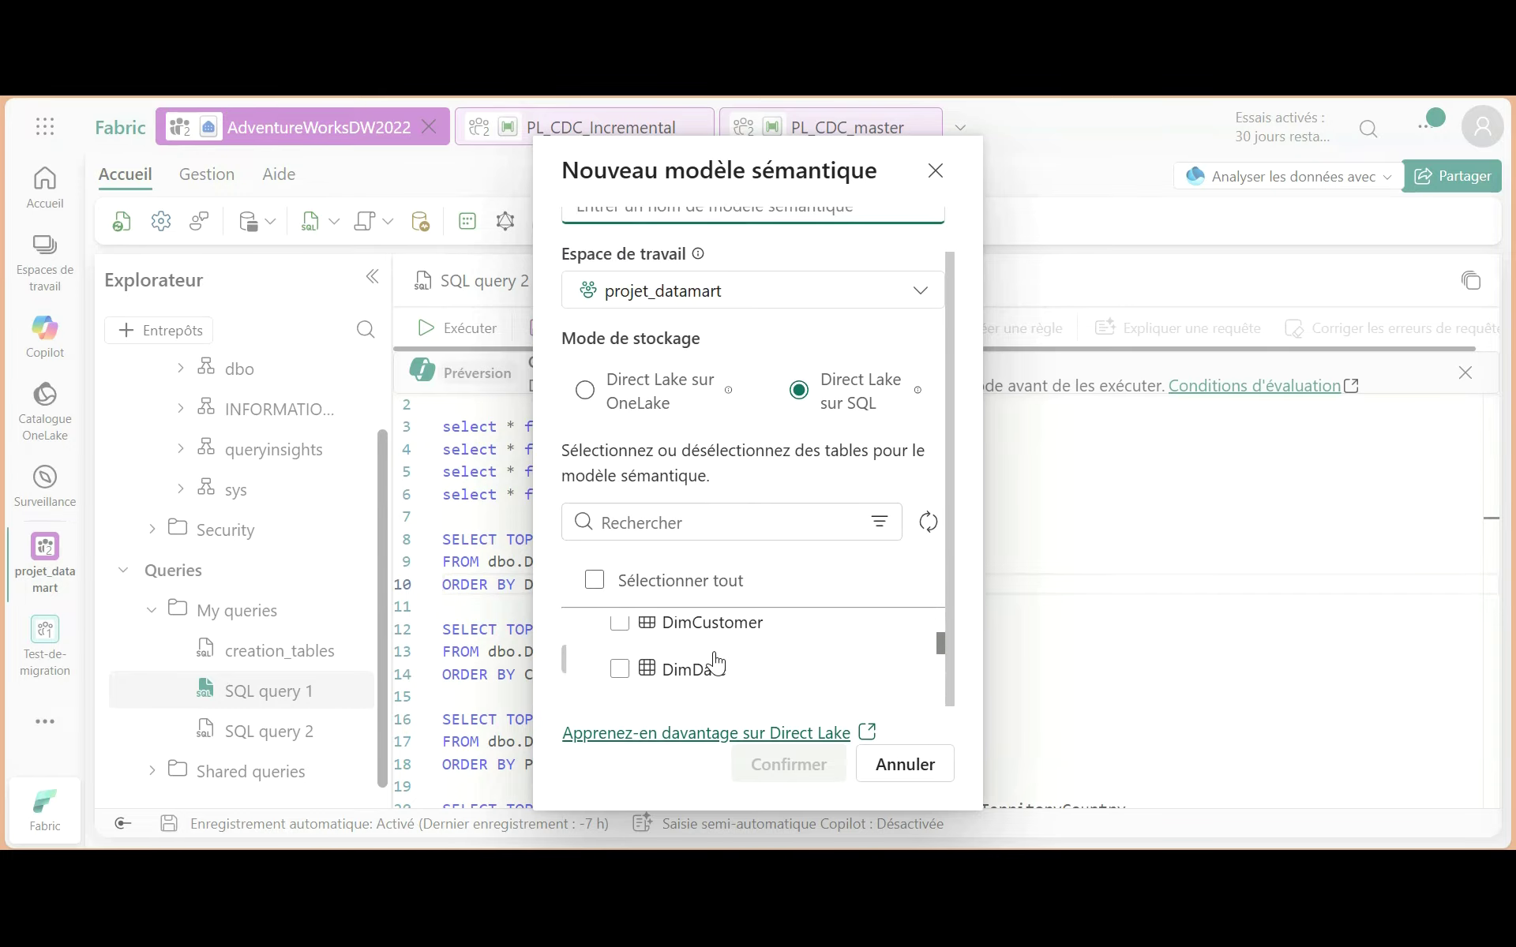
pyautogui.click(595, 582)
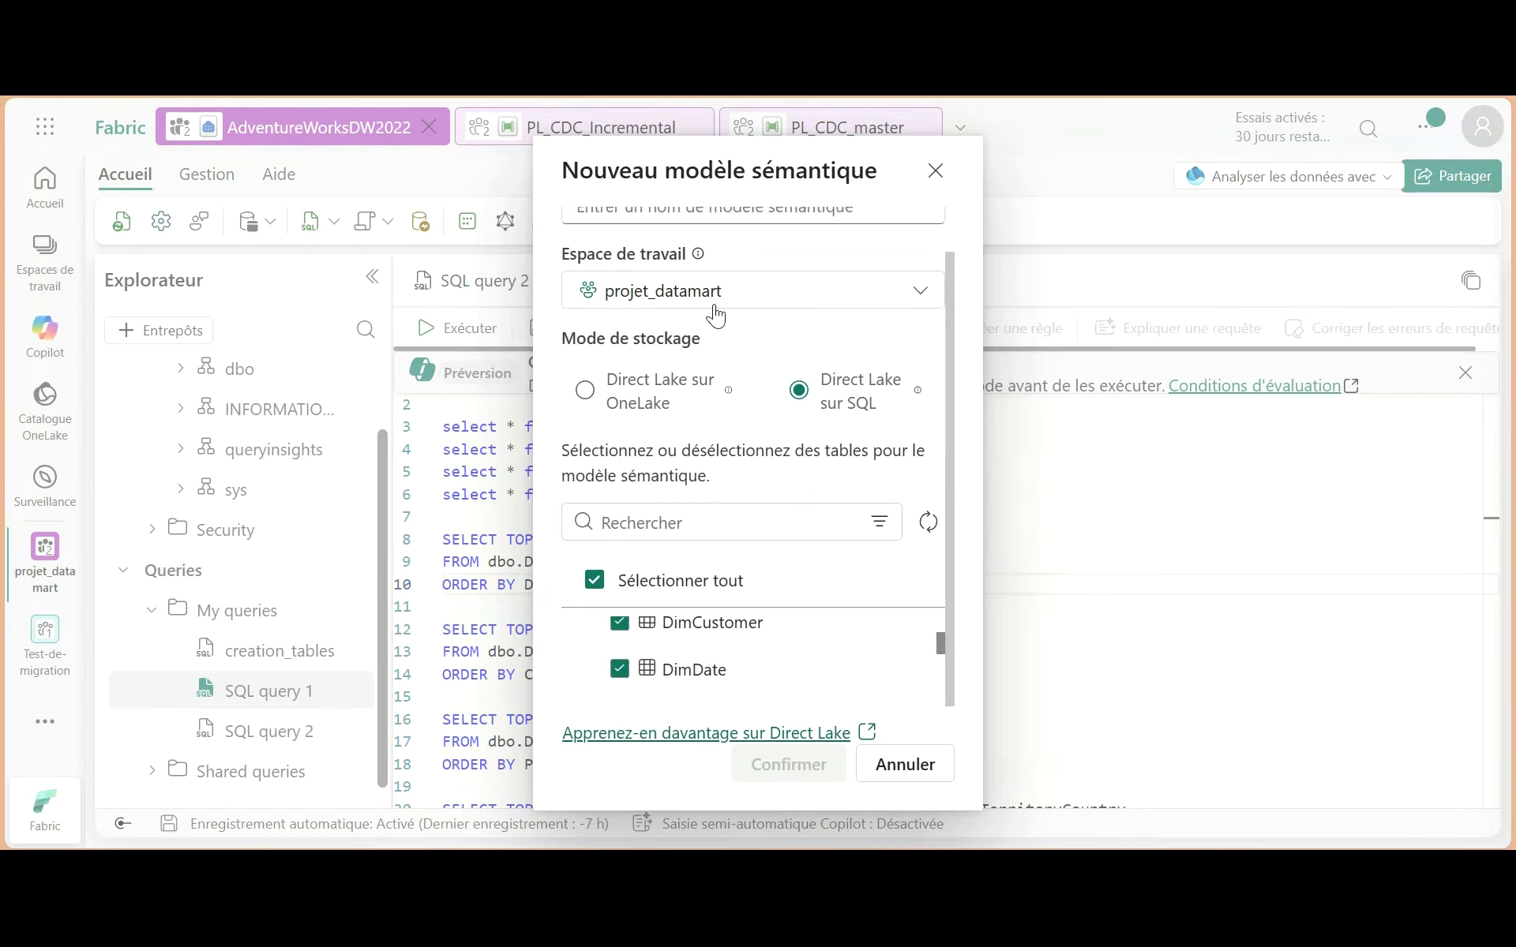
pyautogui.scroll(1, 714, 308)
pyautogui.click(727, 261)
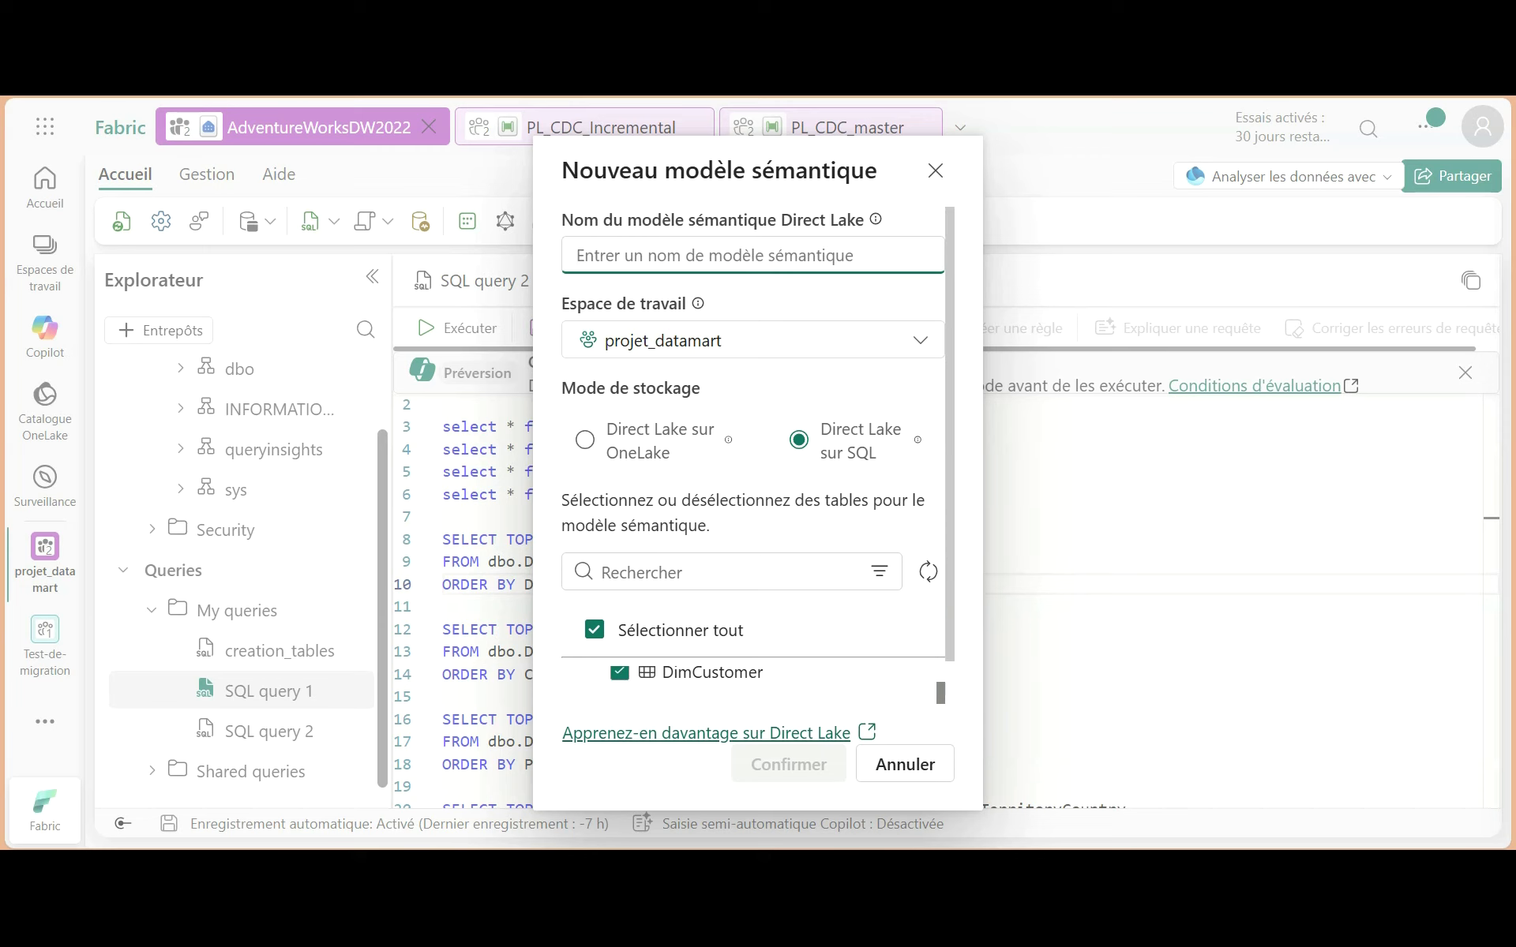
pyautogui.write('^Sem')
pyautogui.press('BackSpace')
pyautogui.press('BackSpace')
pyautogui.press('BackSpace')
pyautogui.write('Sem')
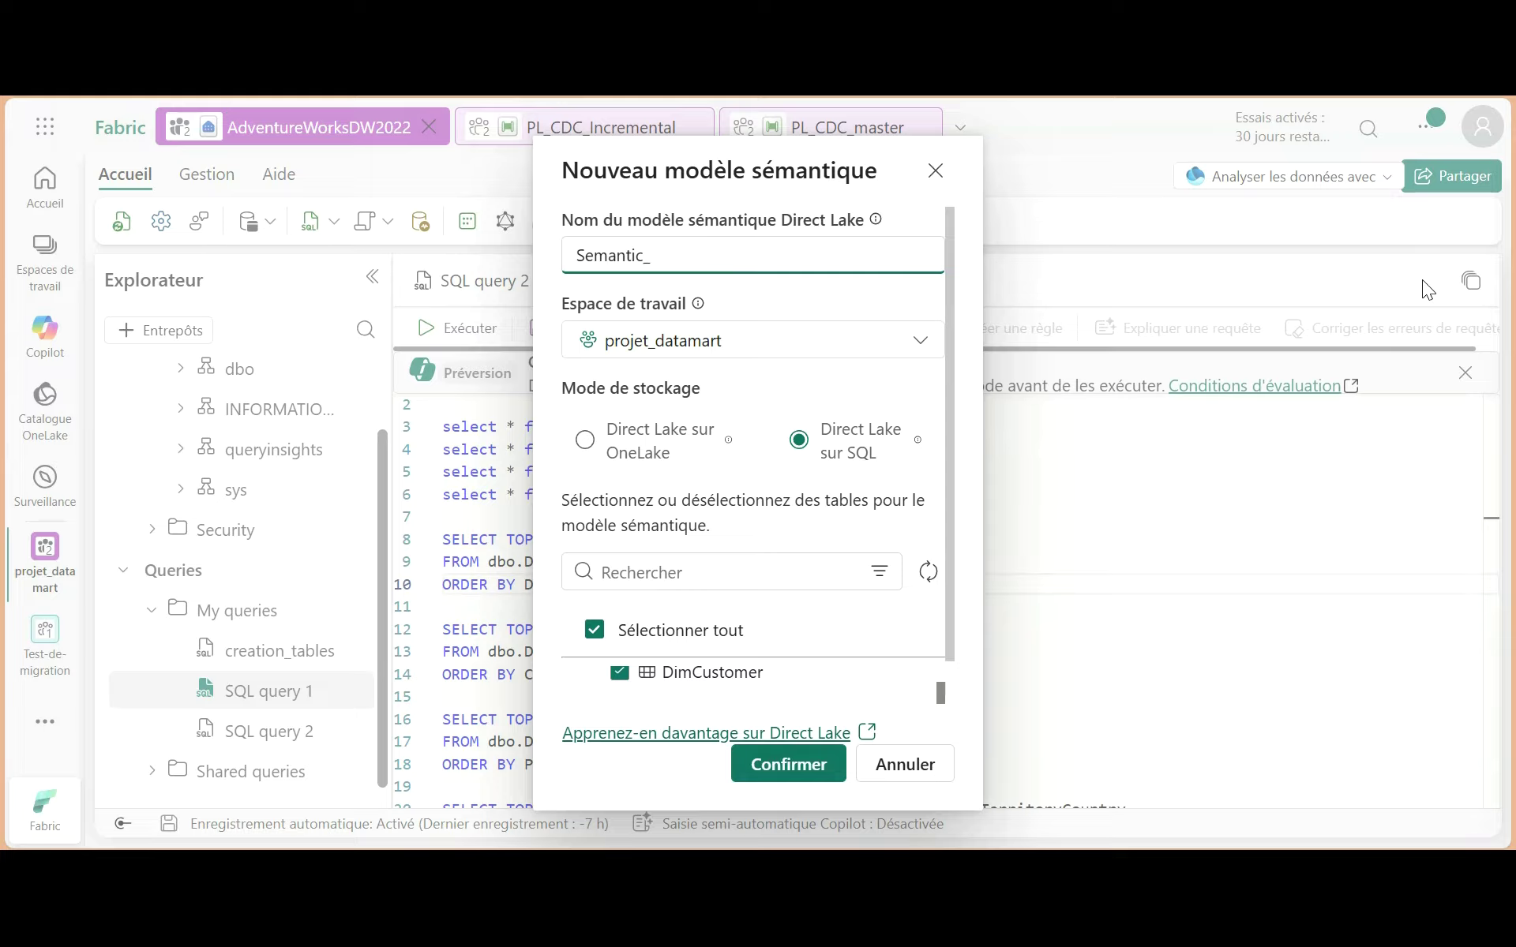
pyautogui.write('ant')
pyautogui.press('BackSpace')
pyautogui.press('BackSpace')
pyautogui.press('BackSpace')
pyautogui.press('BackSpace')
pyautogui.press('BackSpace')
pyautogui.press('BackSpace')
# Step: Name the semantic model Model_semantic_AdventureDW and create it
pyautogui.write('Mo')
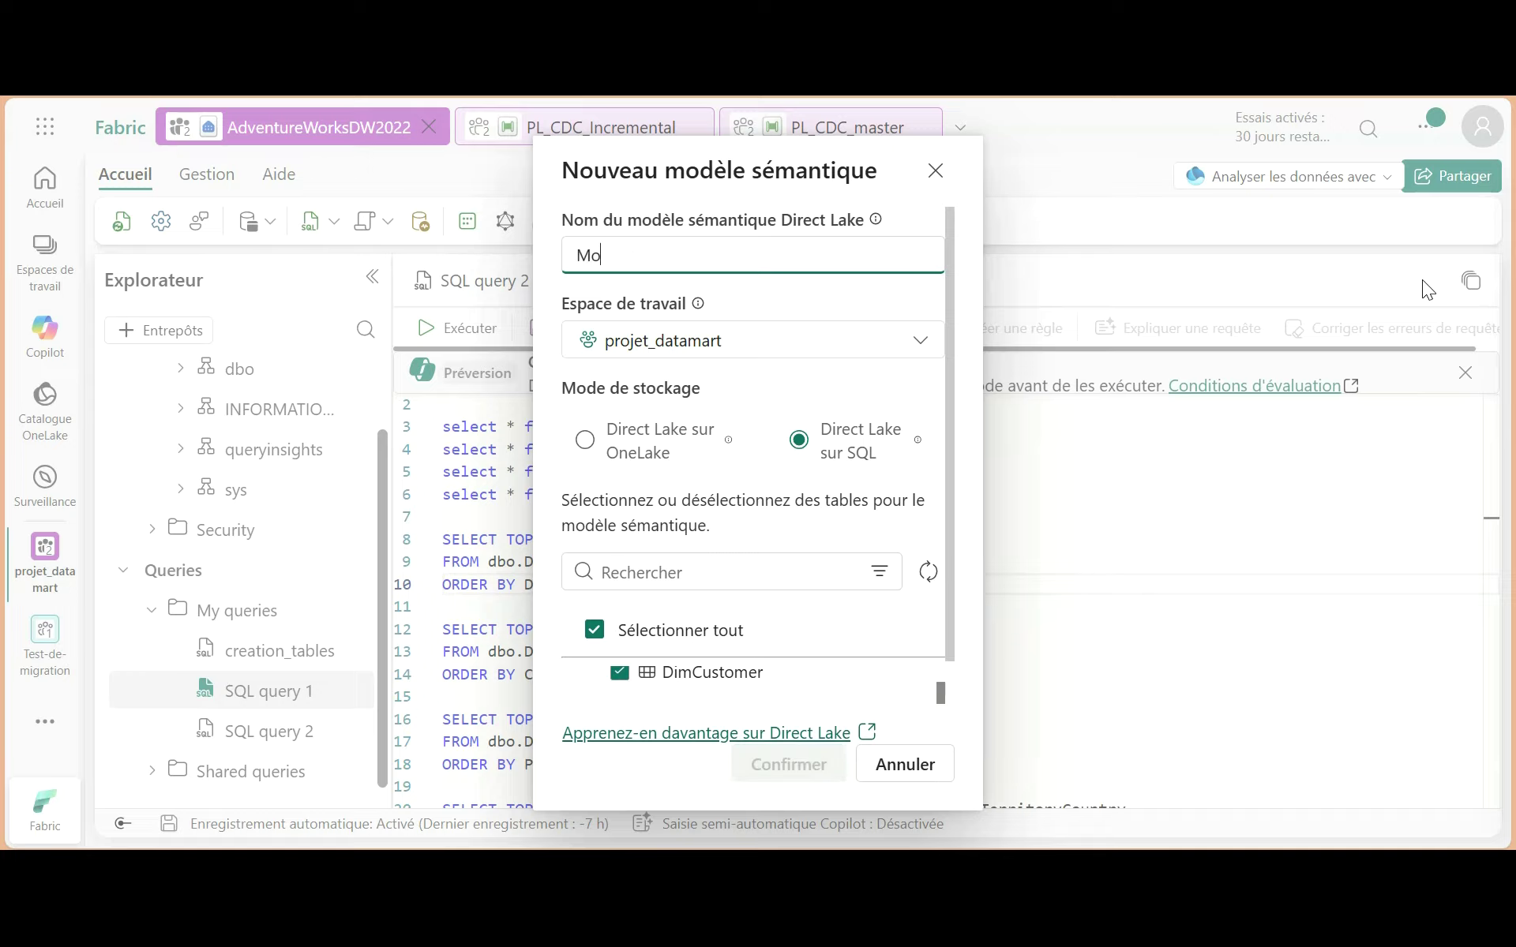
pyautogui.write('del_s')
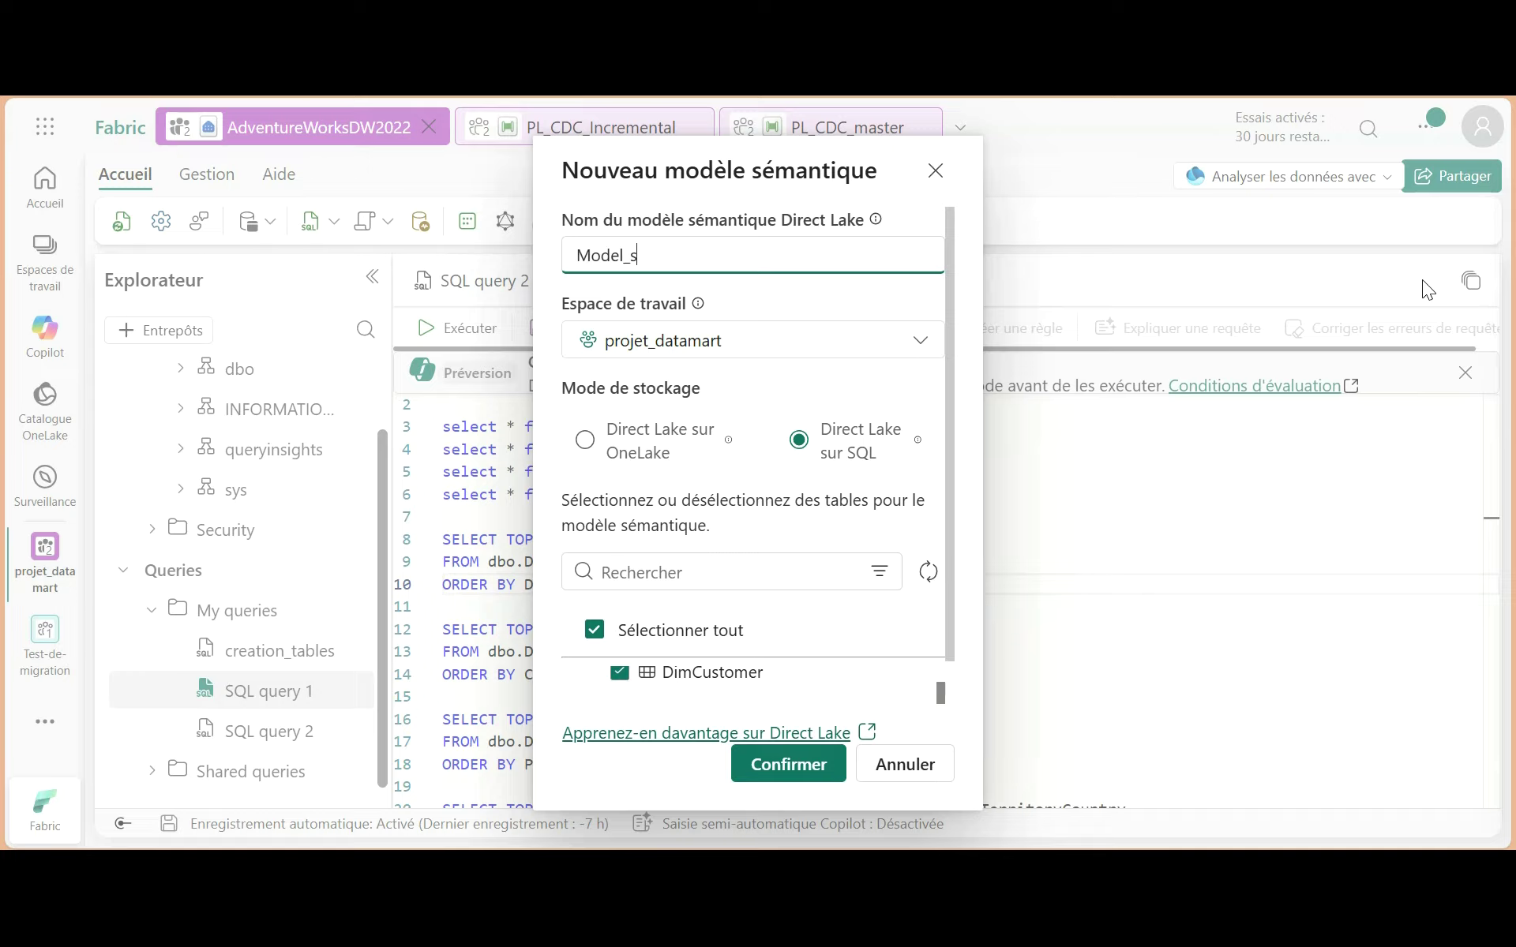
pyautogui.write('emantic_Adventure')
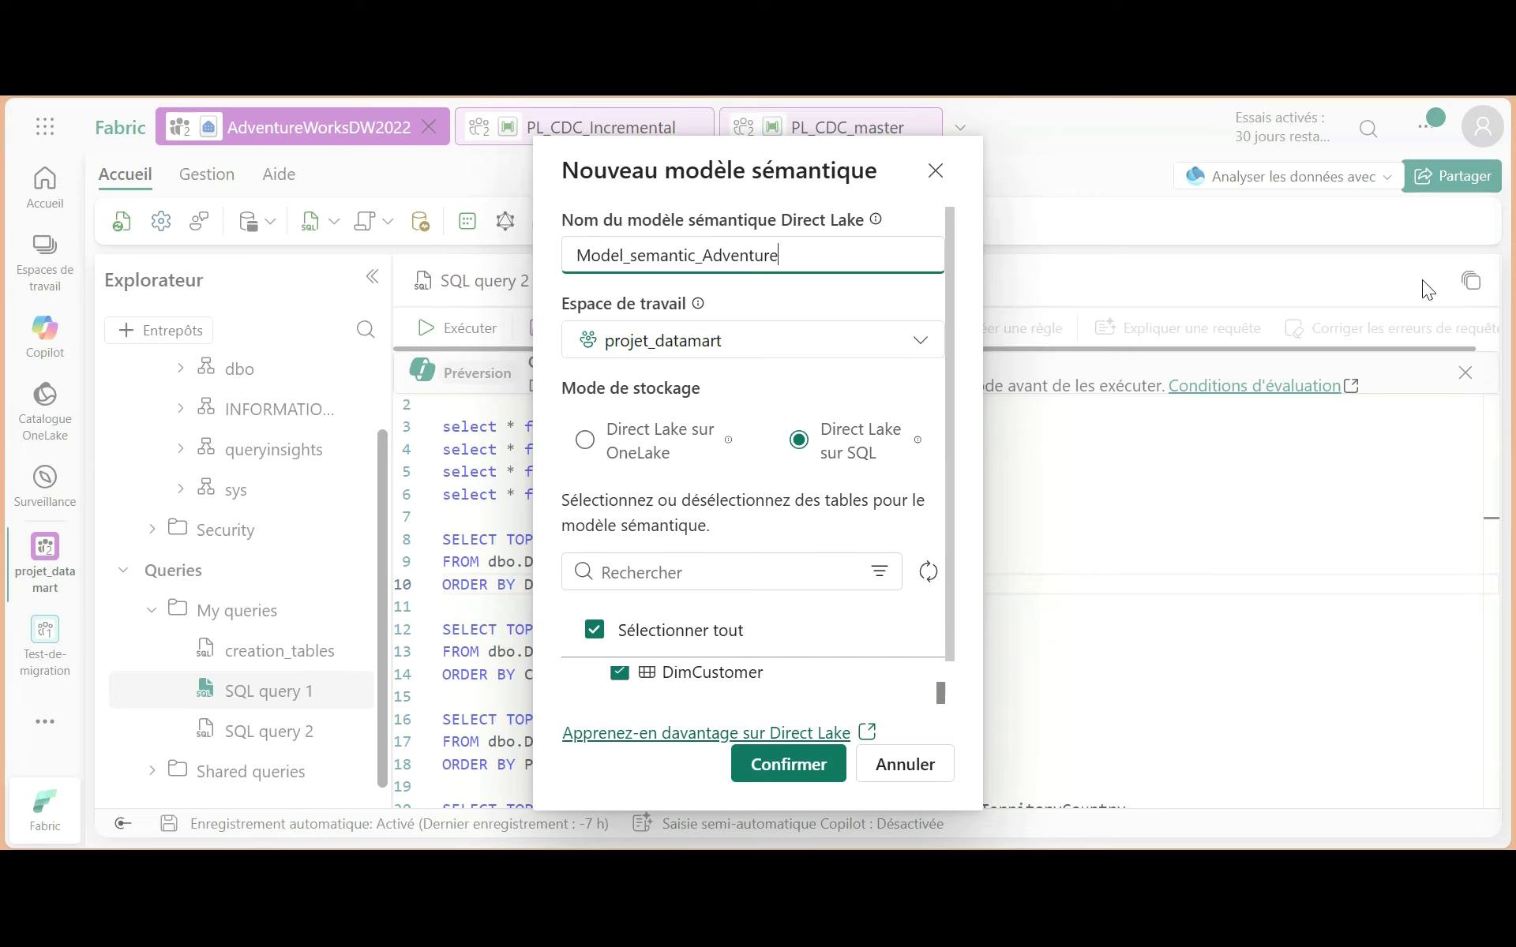
pyautogui.write('DW')
pyautogui.click(778, 764)
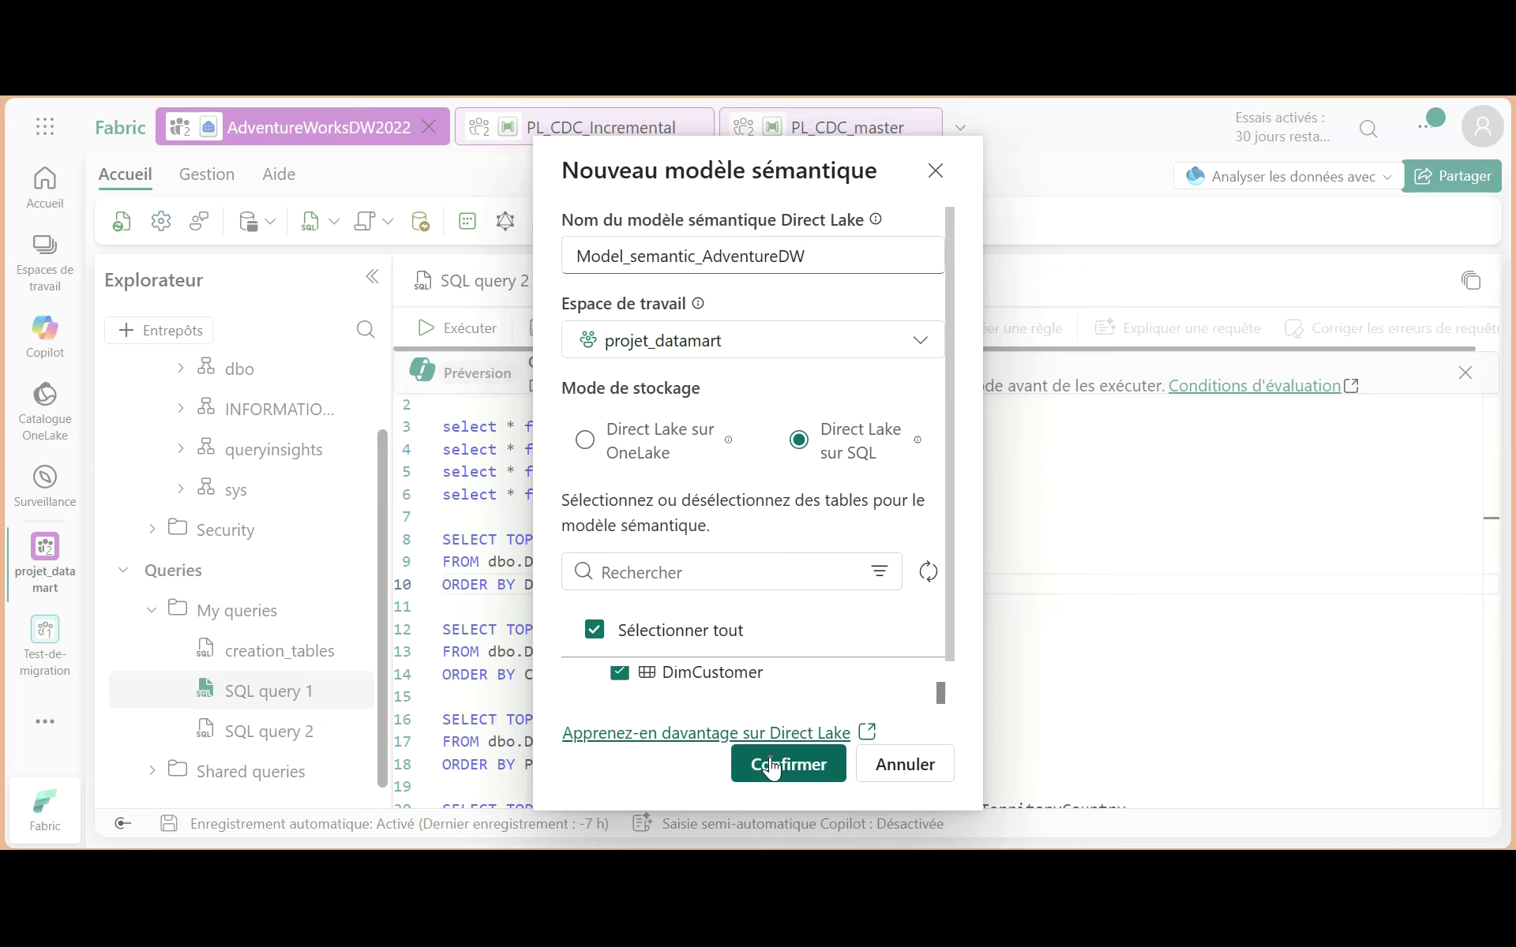
pyautogui.scroll(-1, 852, 504)
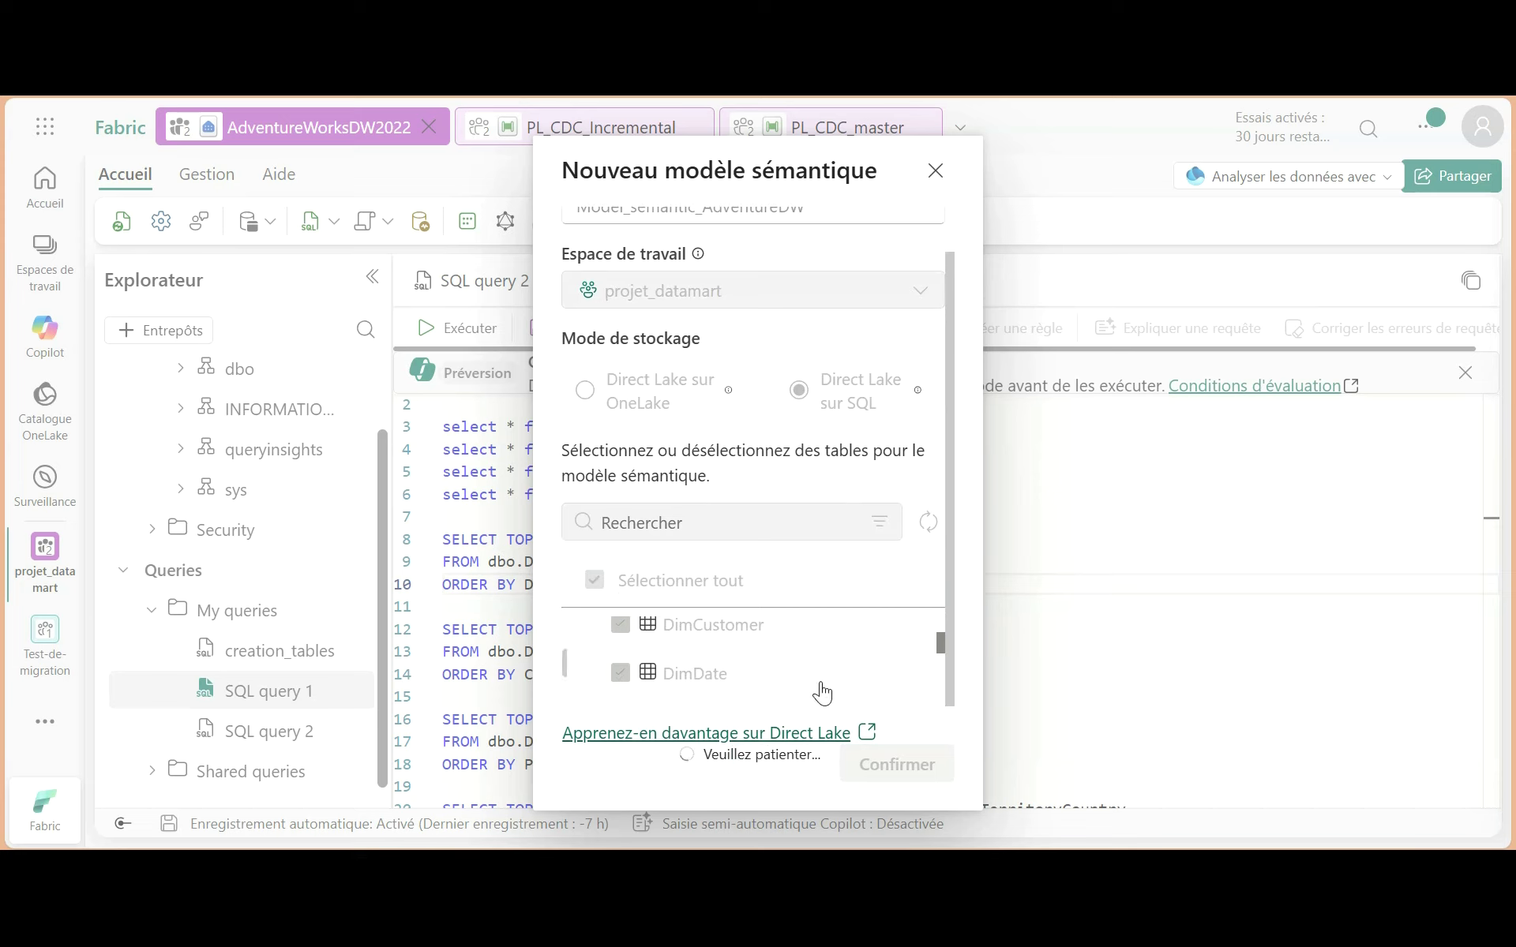
pyautogui.scroll(-2, 821, 690)
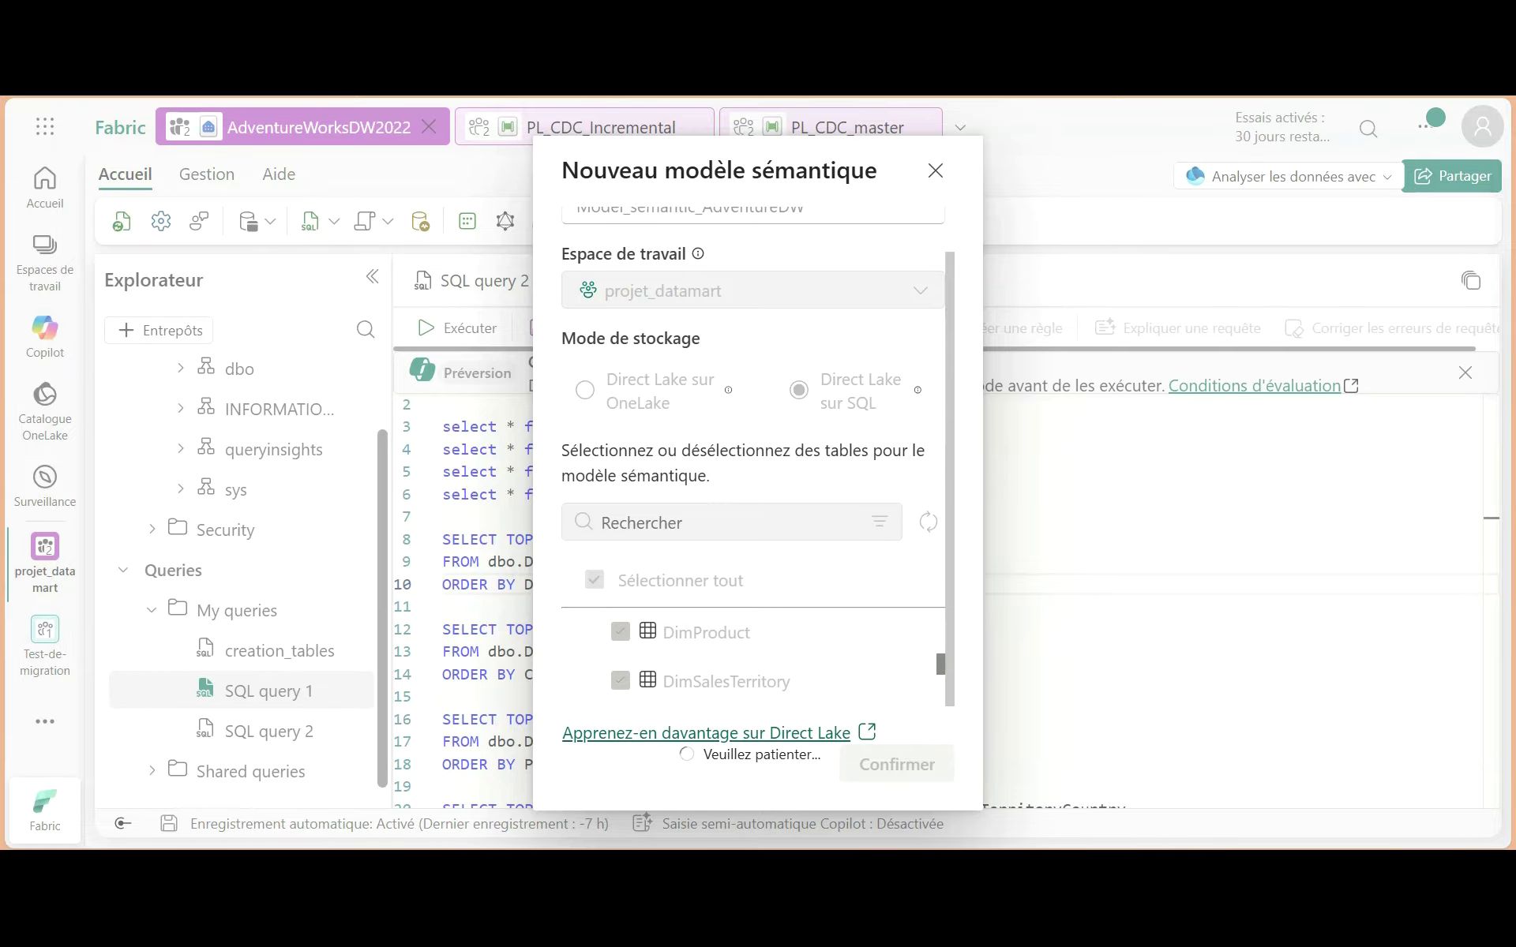
pyautogui.press('Escape')
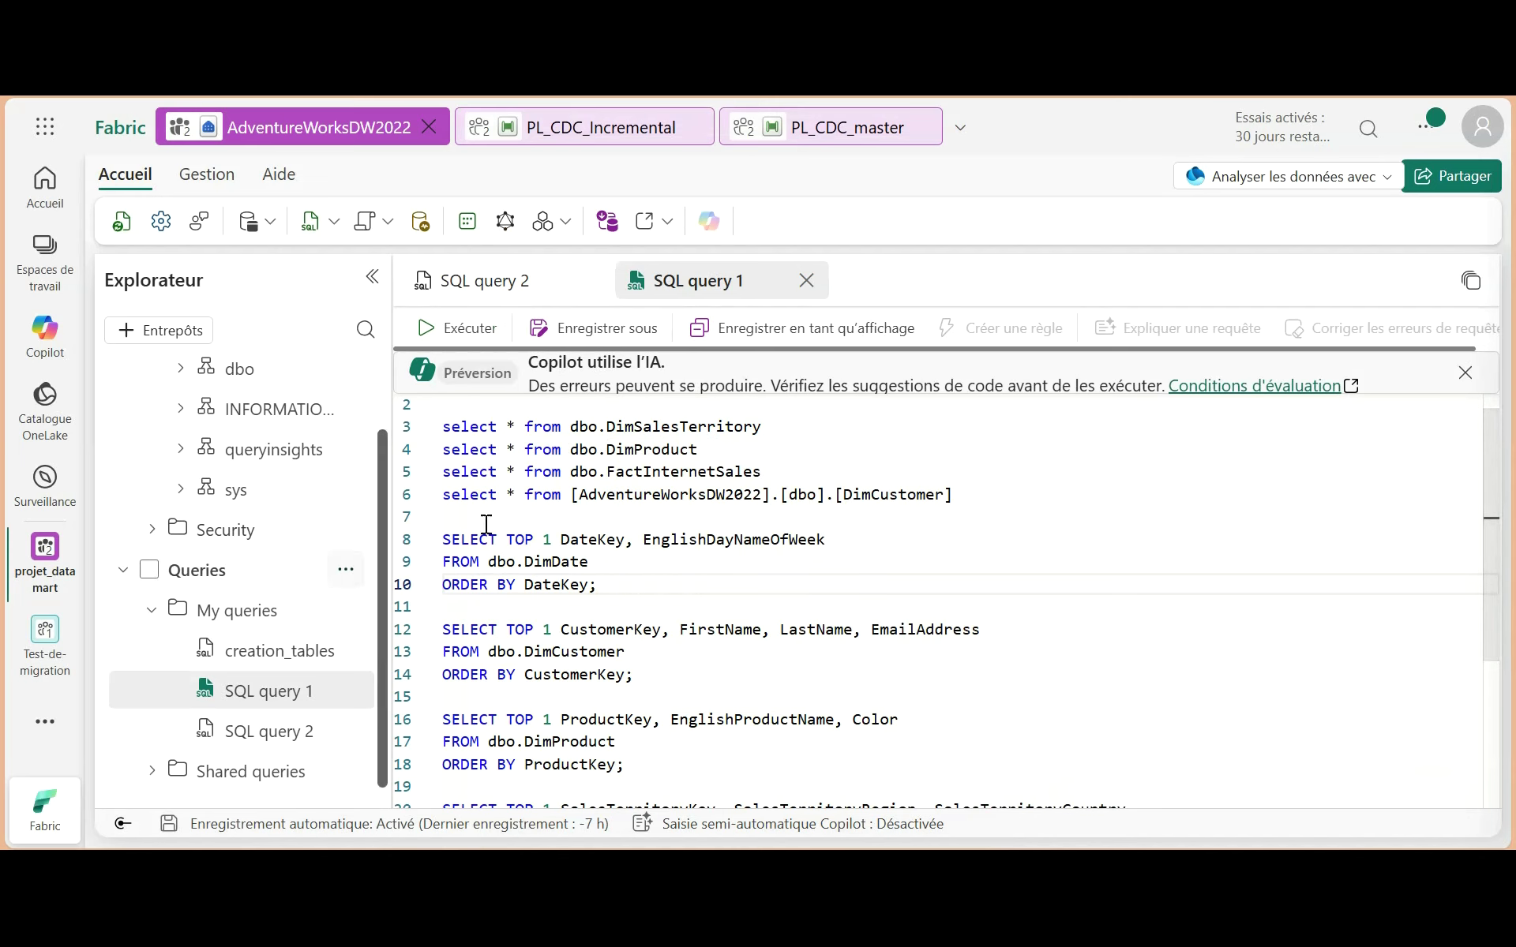
# Step: Go to the projet_datamart workspace and open the Model_semantic_AdventureDW semantic model
pyautogui.click(35, 255)
pyautogui.scroll(-3, 237, 553)
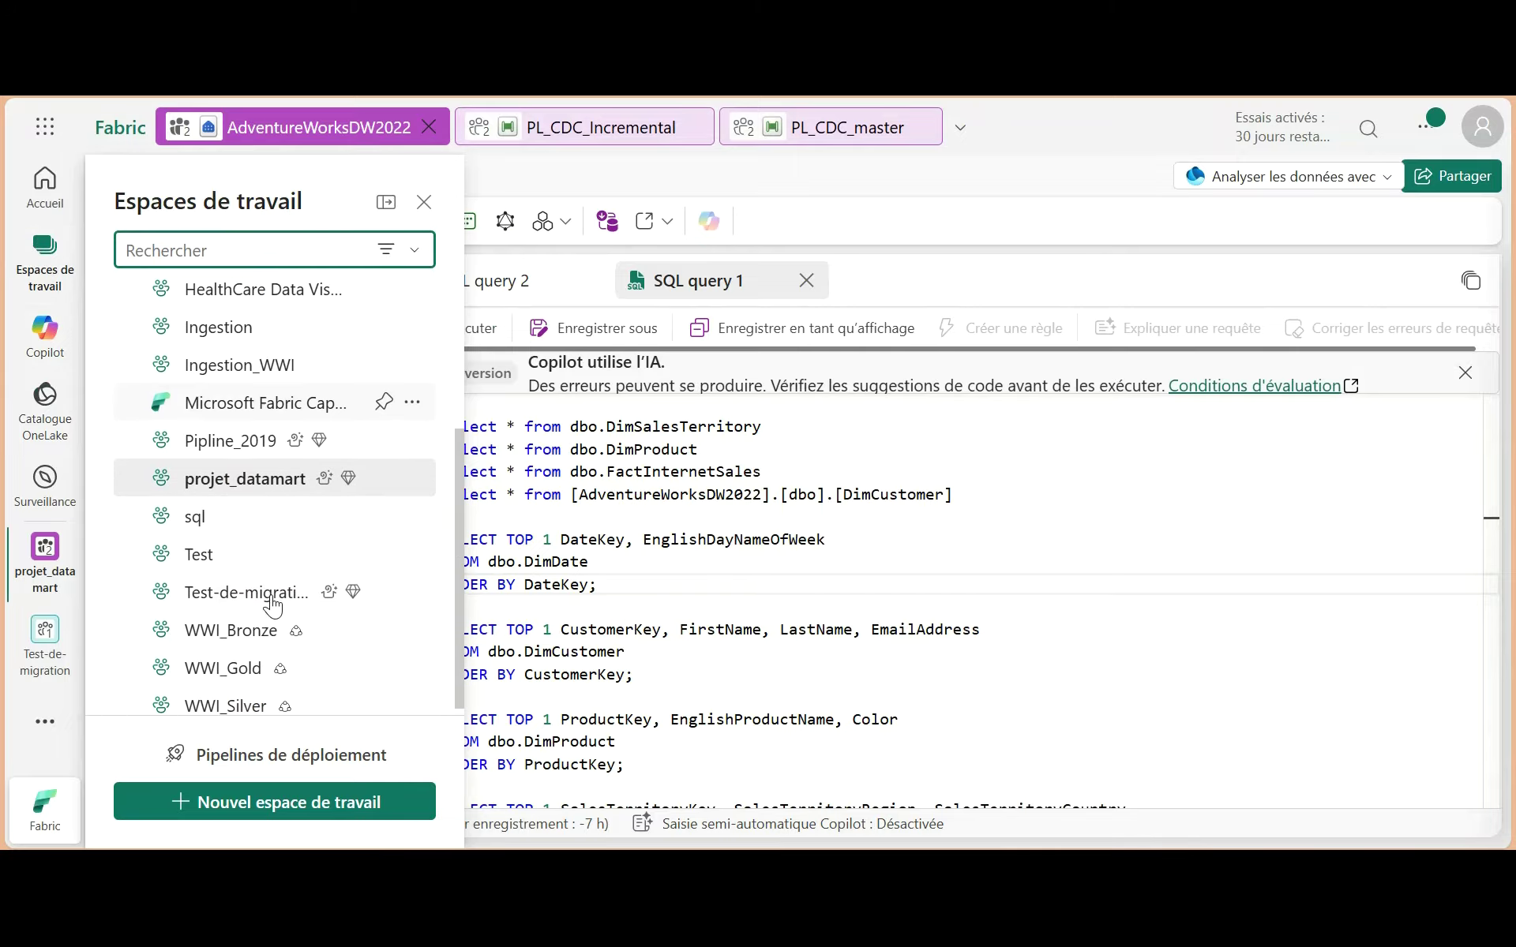
pyautogui.click(270, 499)
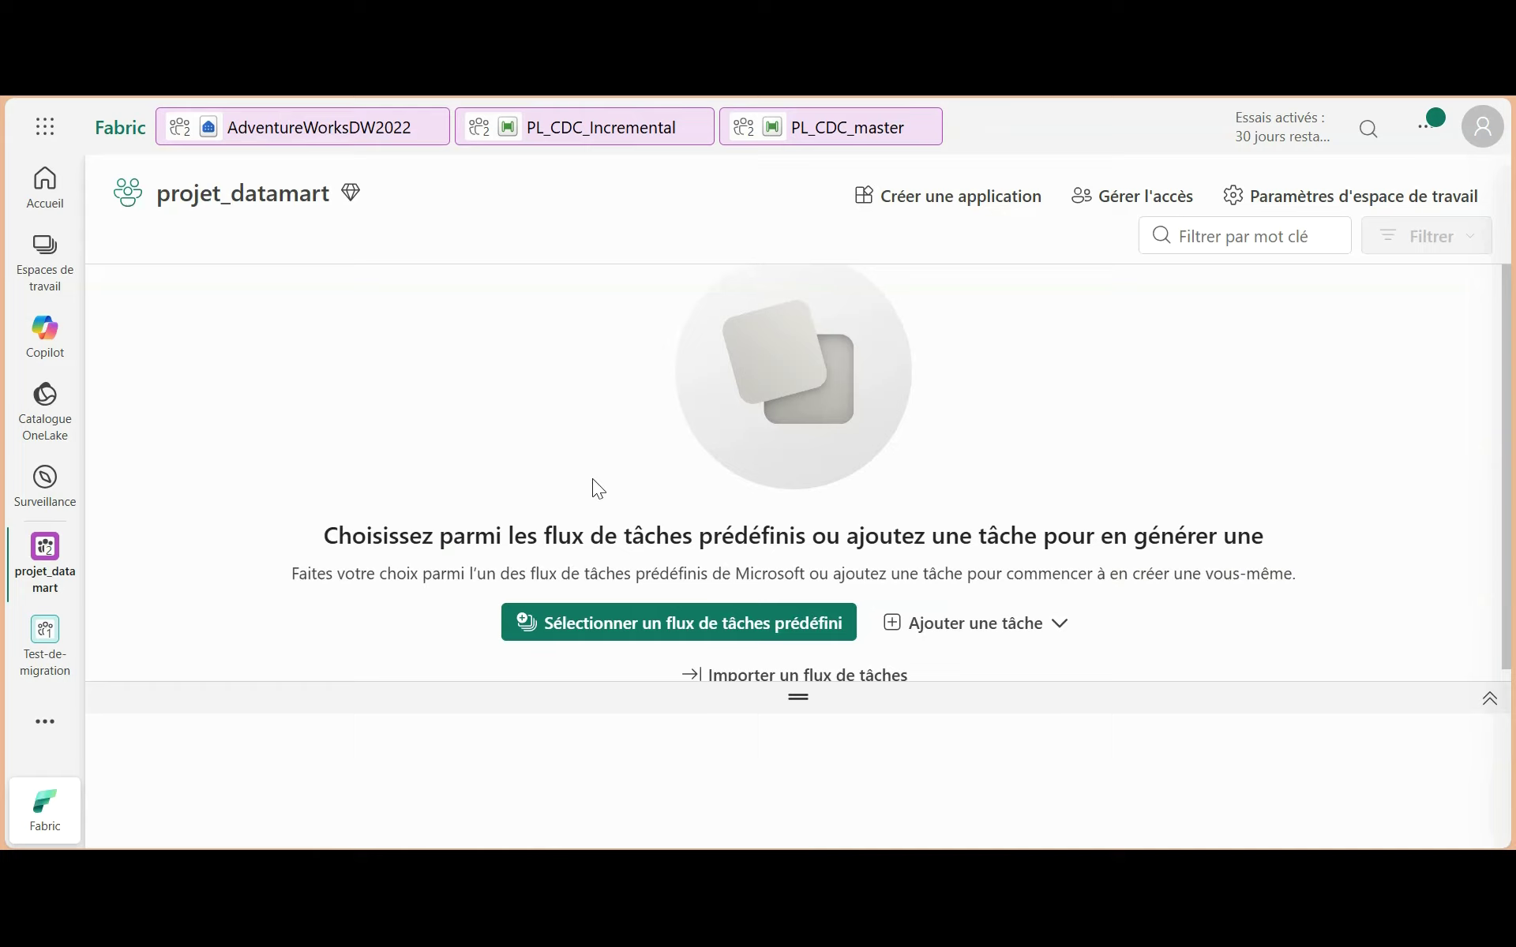
pyautogui.scroll(-1, 604, 679)
pyautogui.scroll(2, 606, 684)
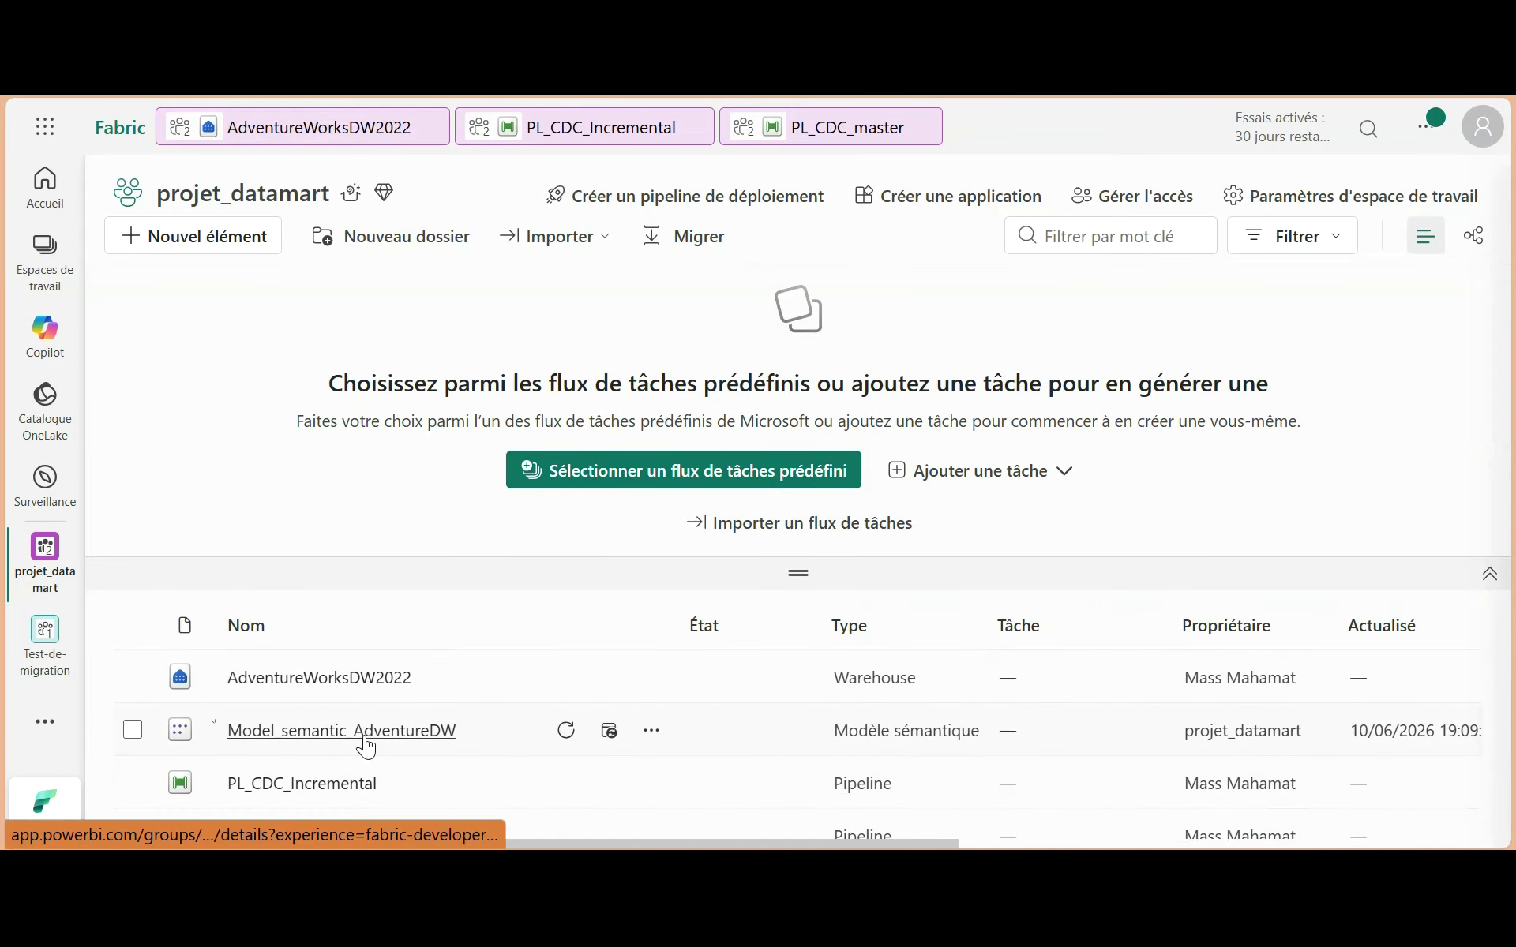
pyautogui.click(425, 733)
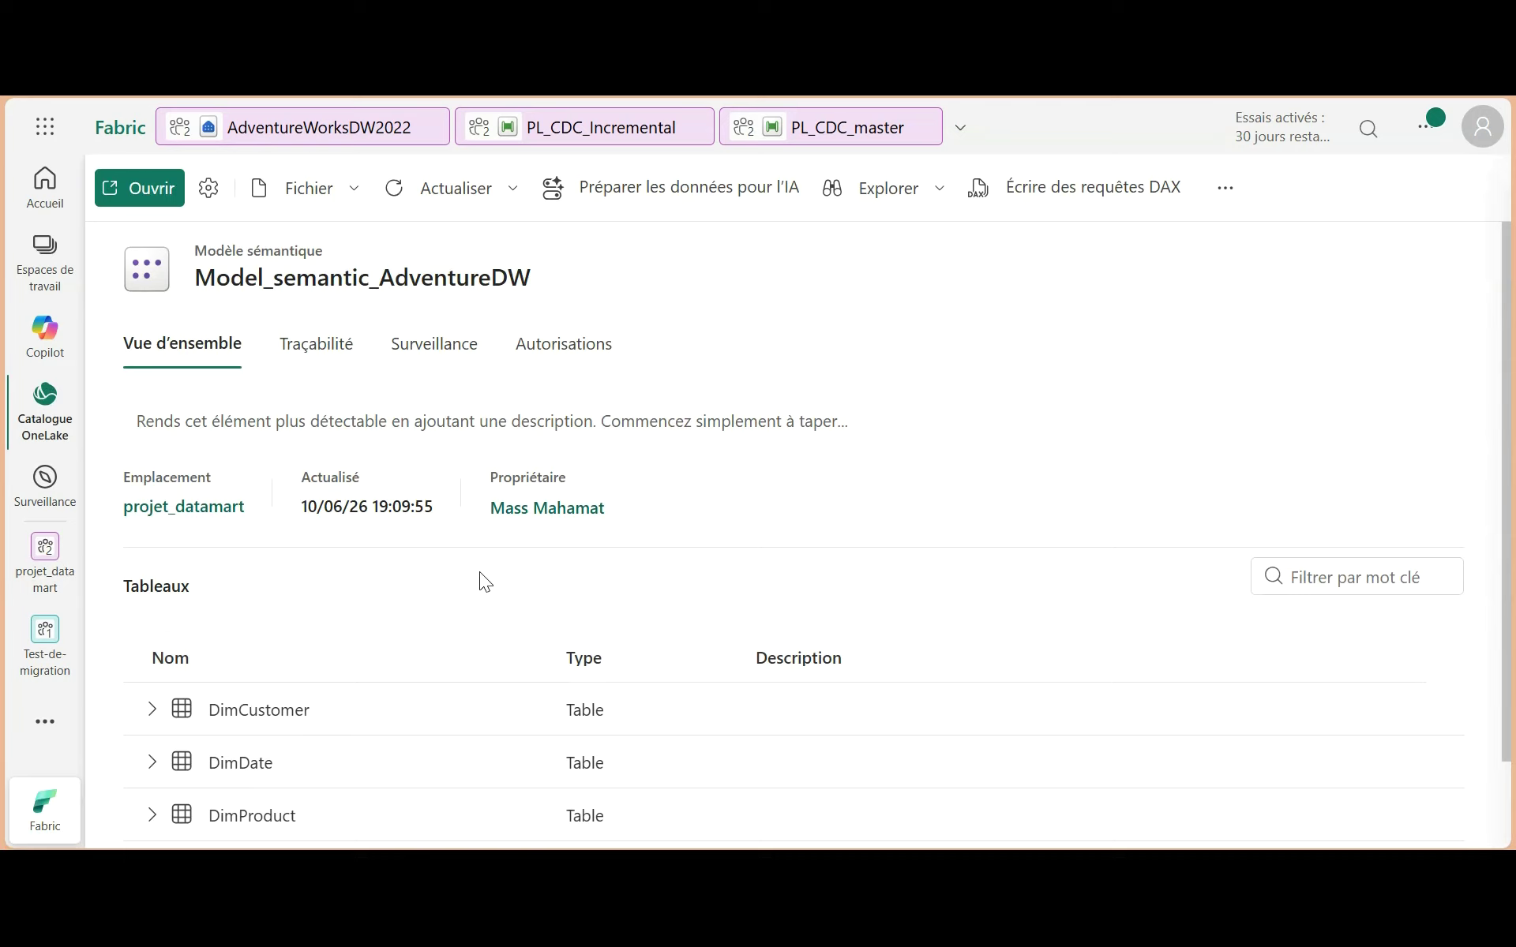
# Step: Review the semantic model's table list and the available options for exploring its data
pyautogui.scroll(-1, 486, 675)
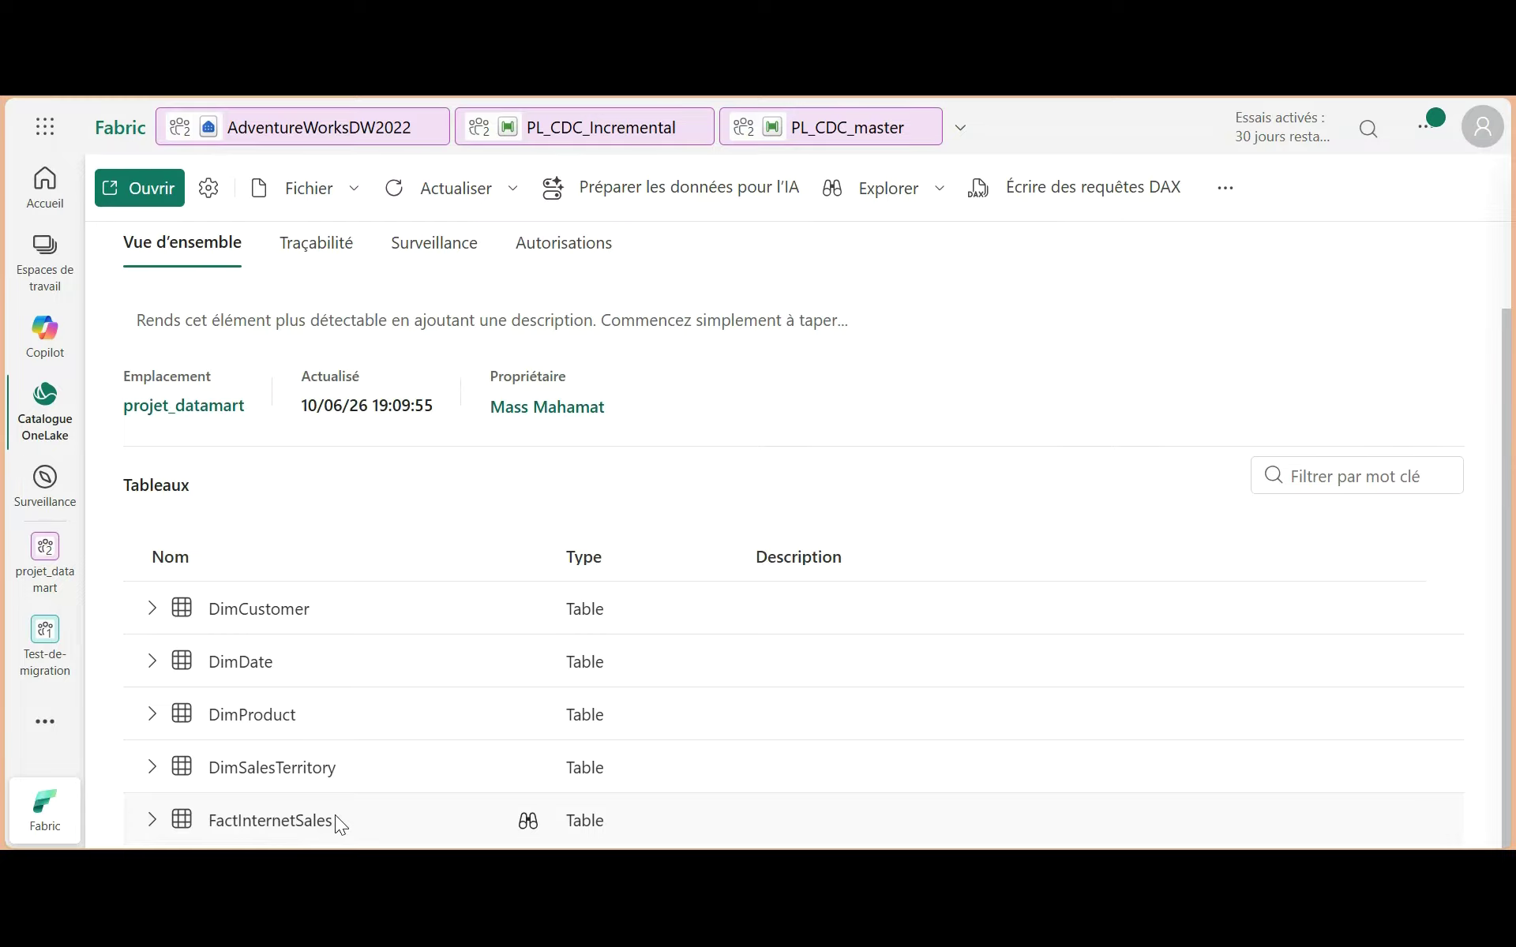
pyautogui.scroll(2, 474, 631)
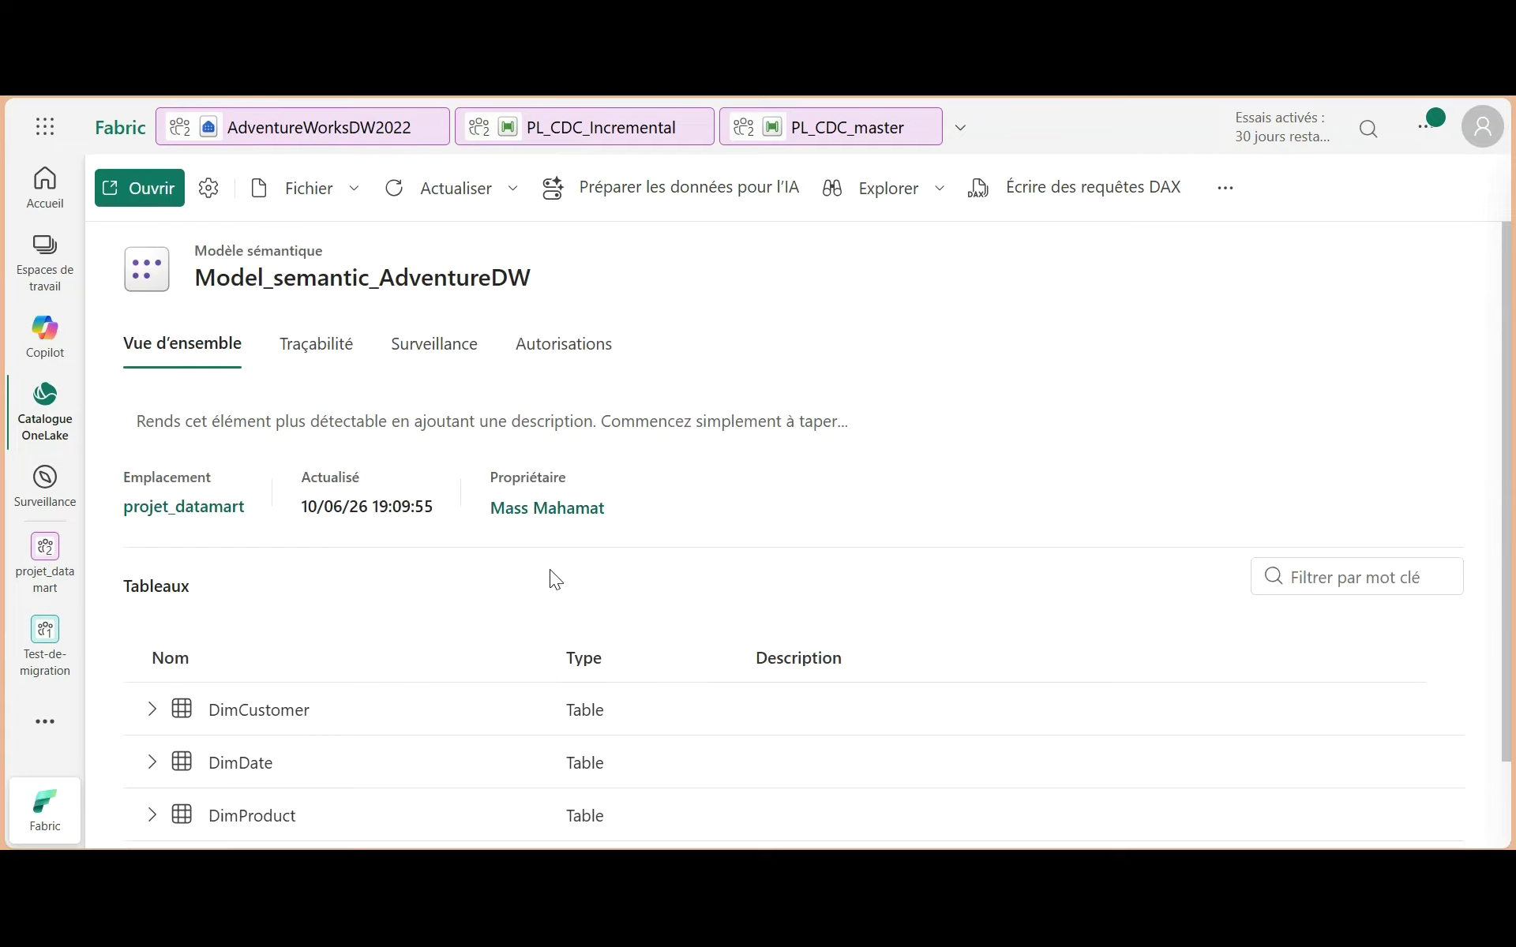
pyautogui.click(939, 190)
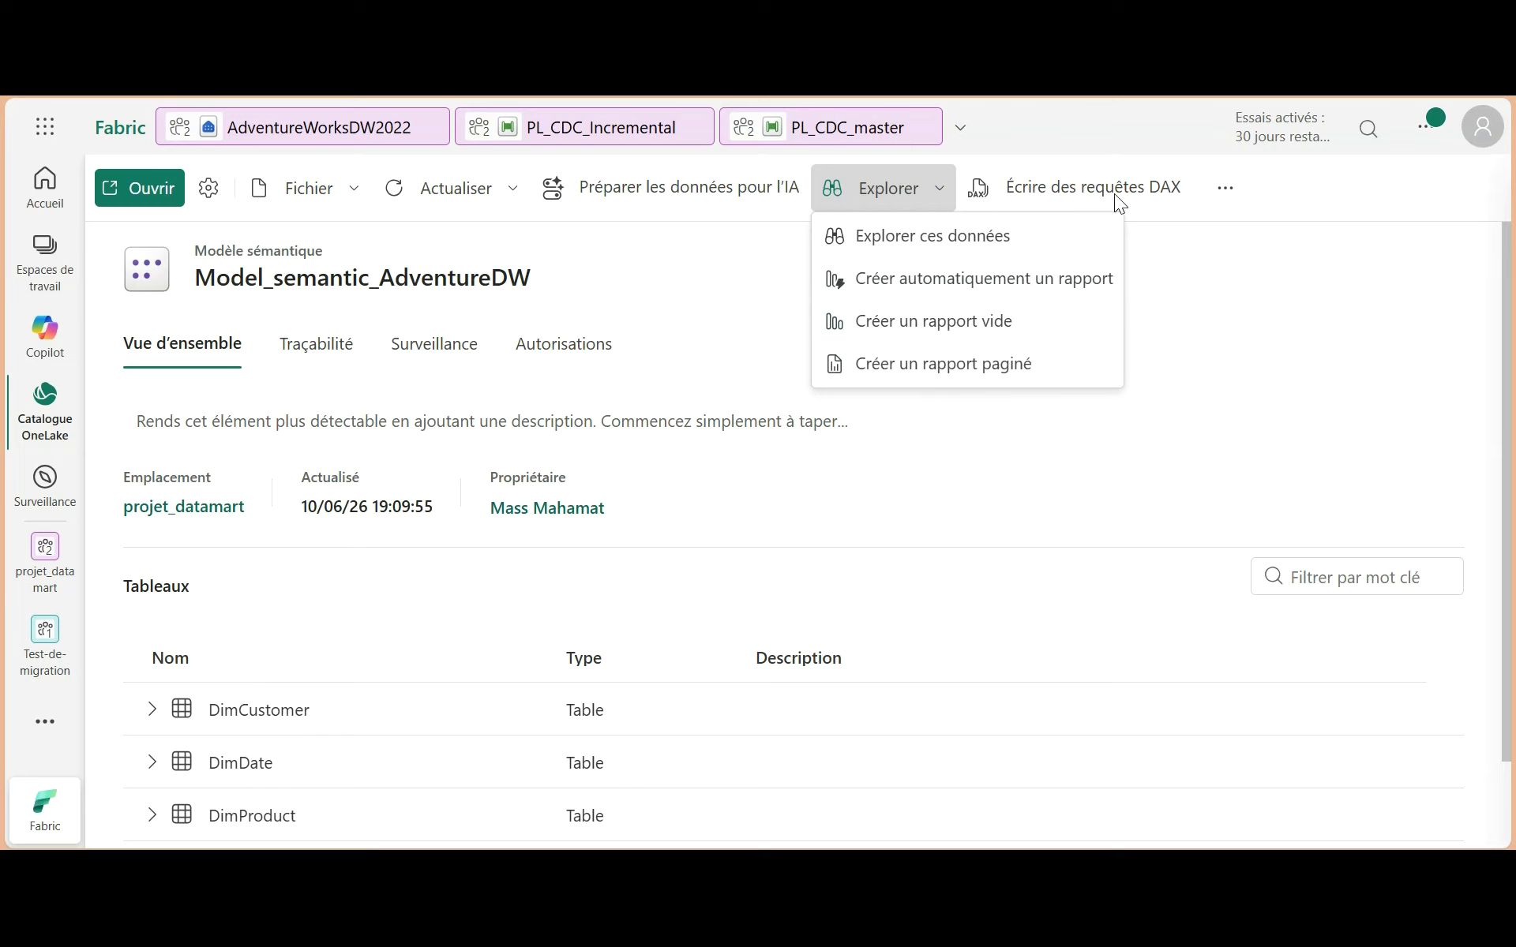
pyautogui.press('Escape')
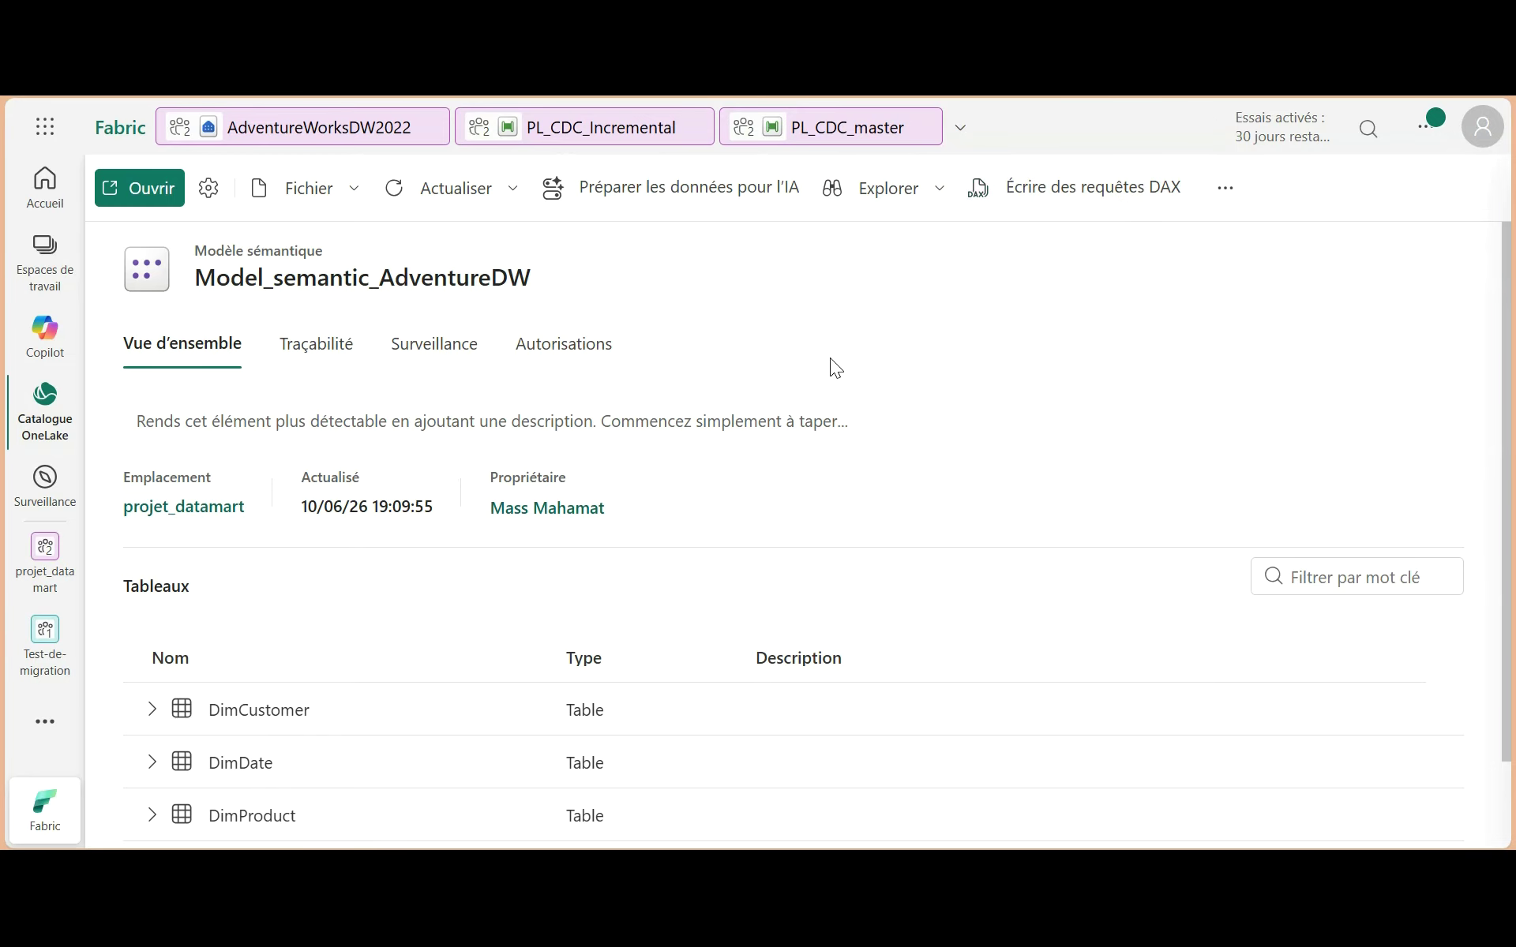
# Step: Create an automatic report from the semantic model, look over its summary visuals and close it without saving
pyautogui.click(936, 193)
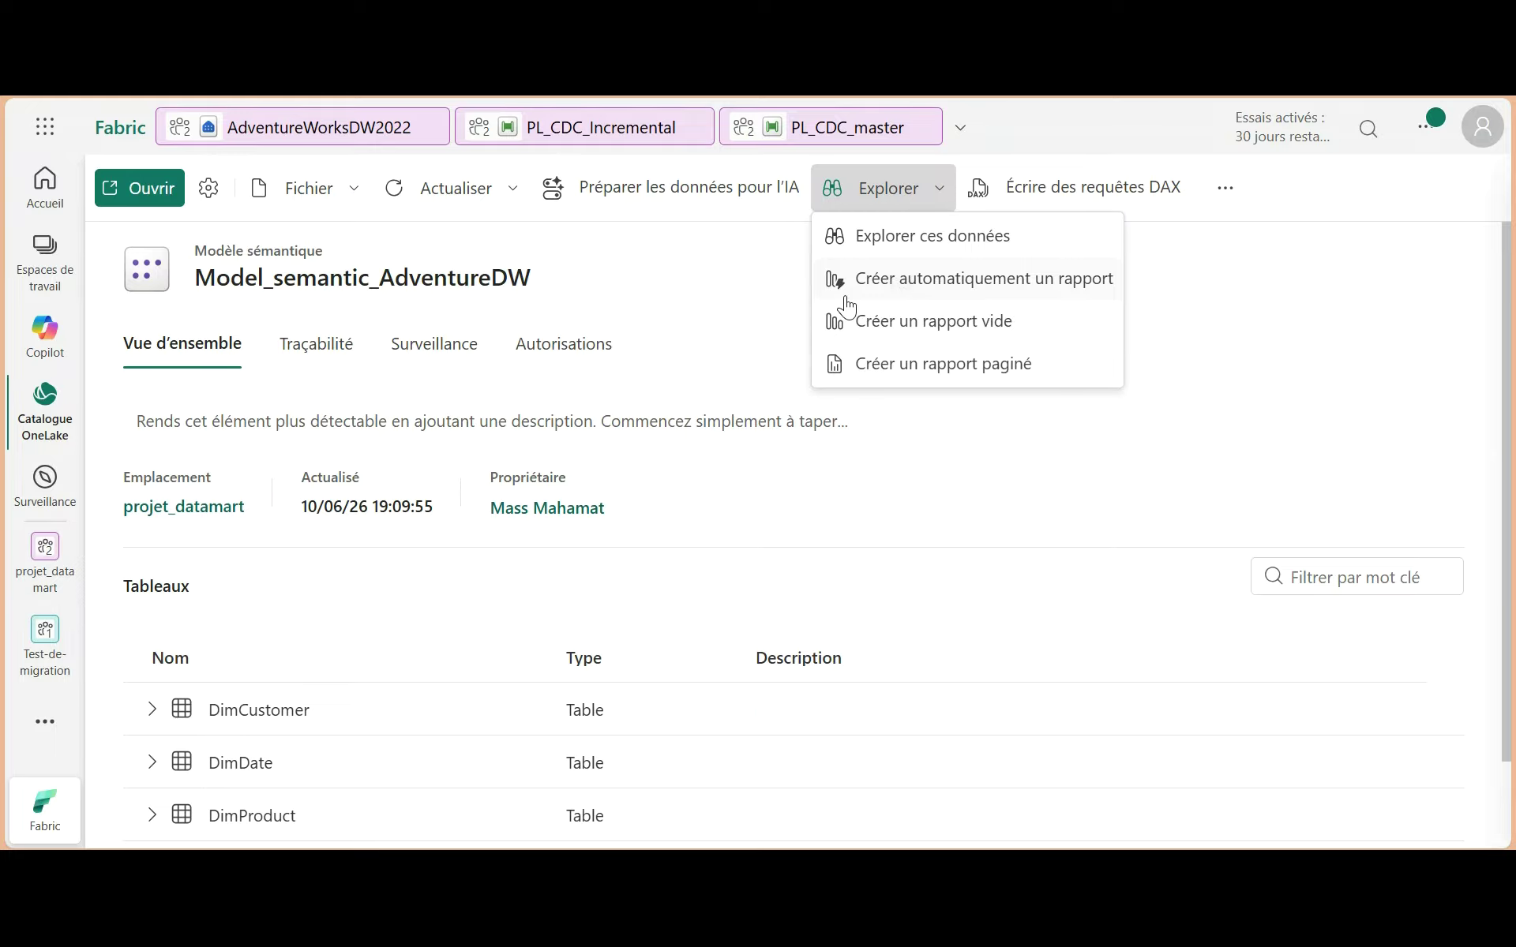
pyautogui.click(899, 281)
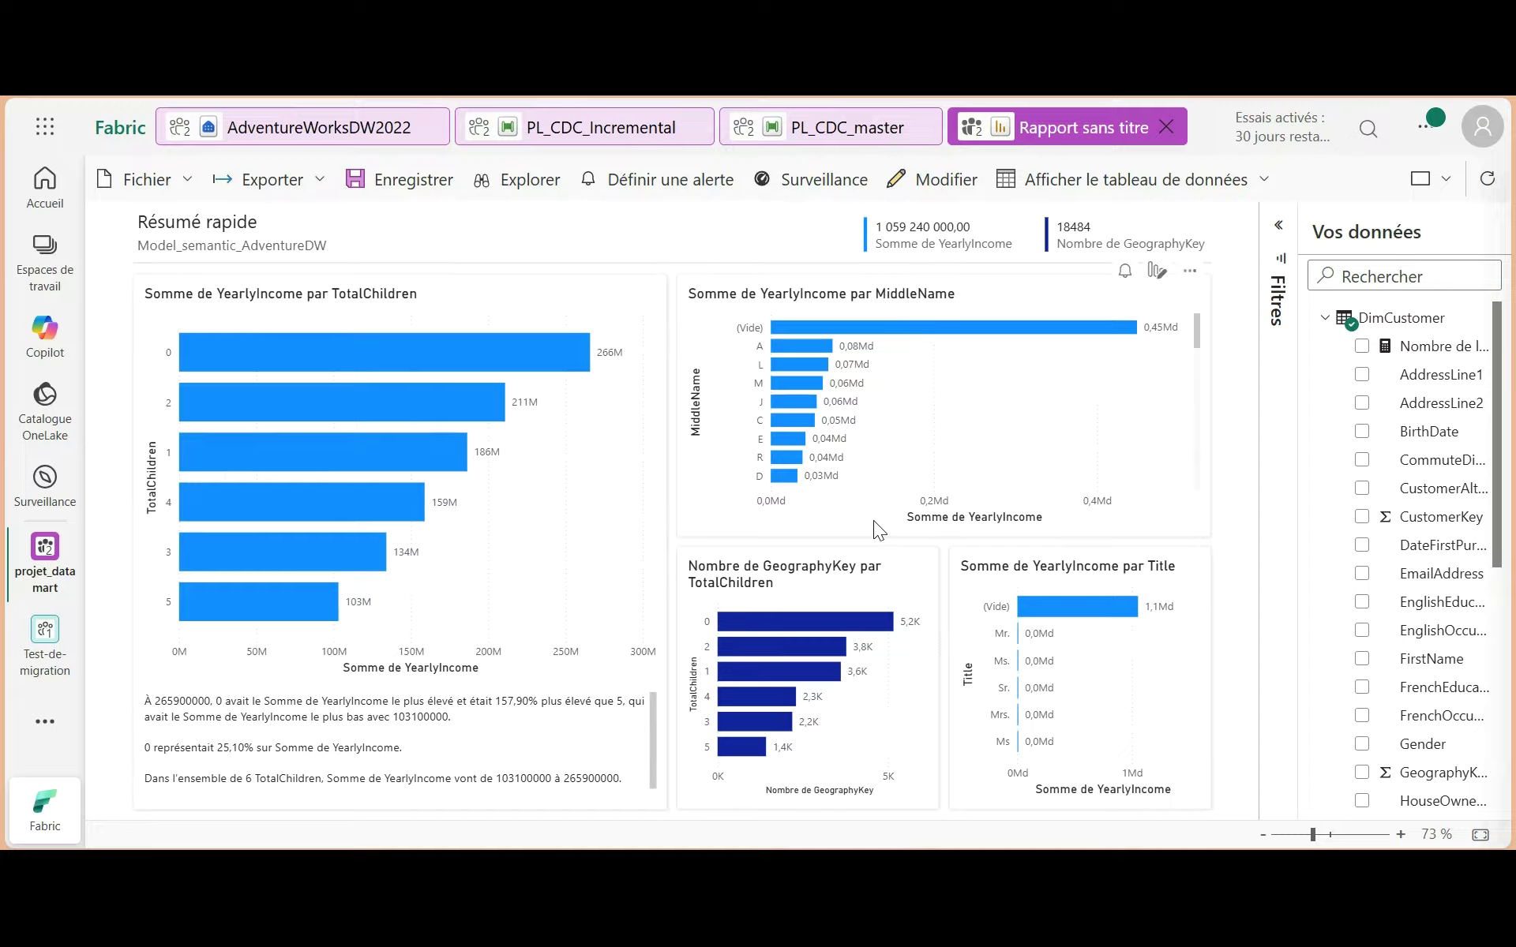
pyautogui.scroll(-3, 869, 521)
pyautogui.scroll(3, 992, 471)
pyautogui.click(1166, 127)
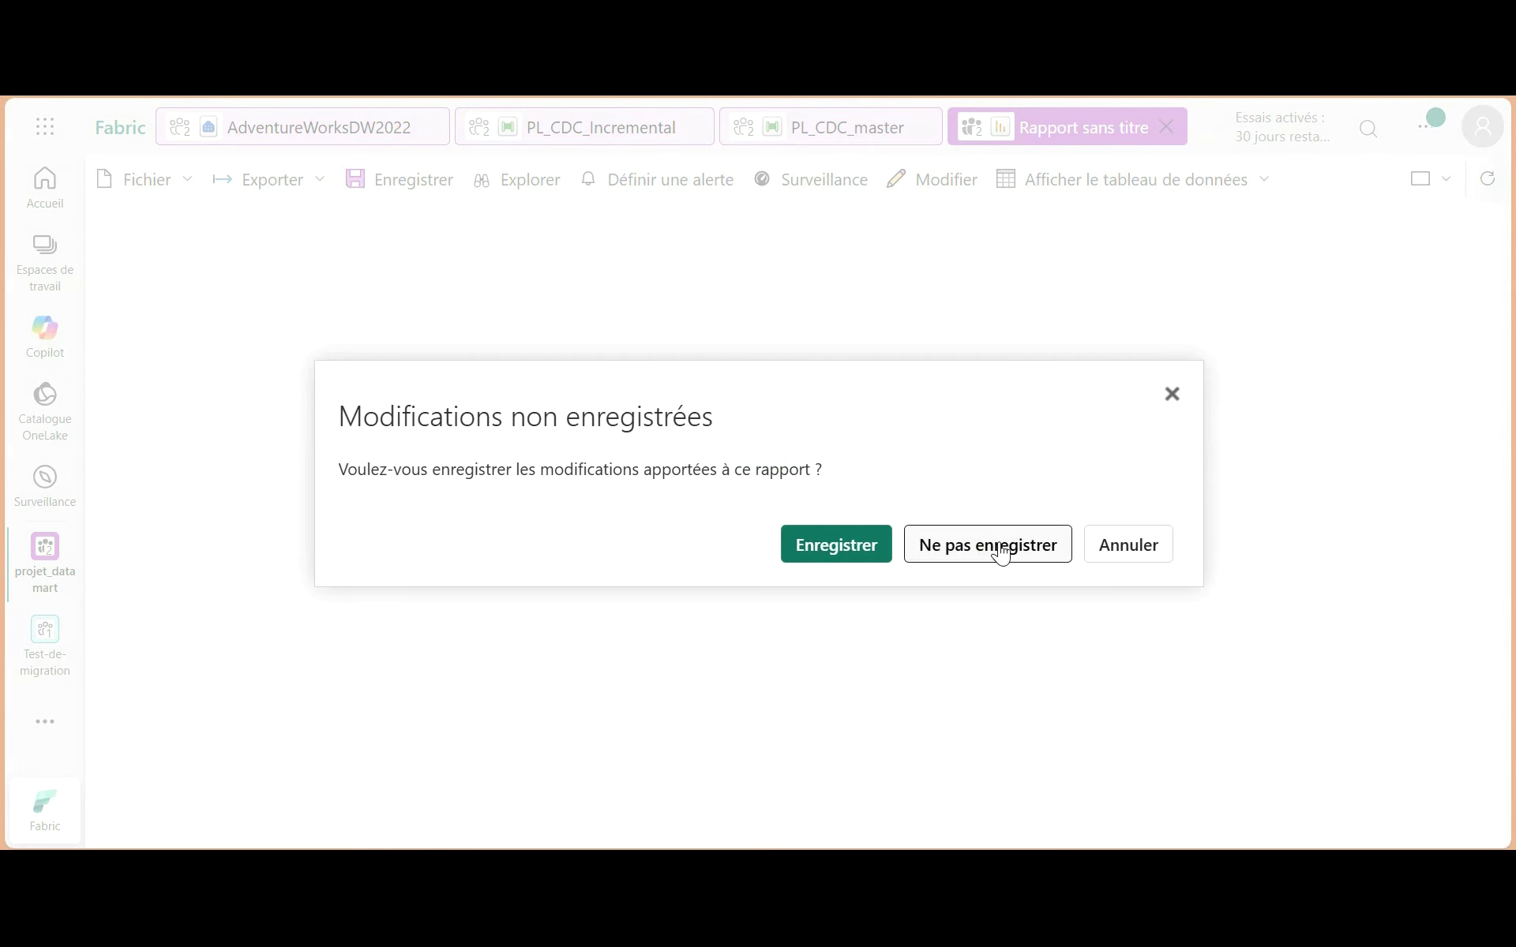
pyautogui.click(999, 546)
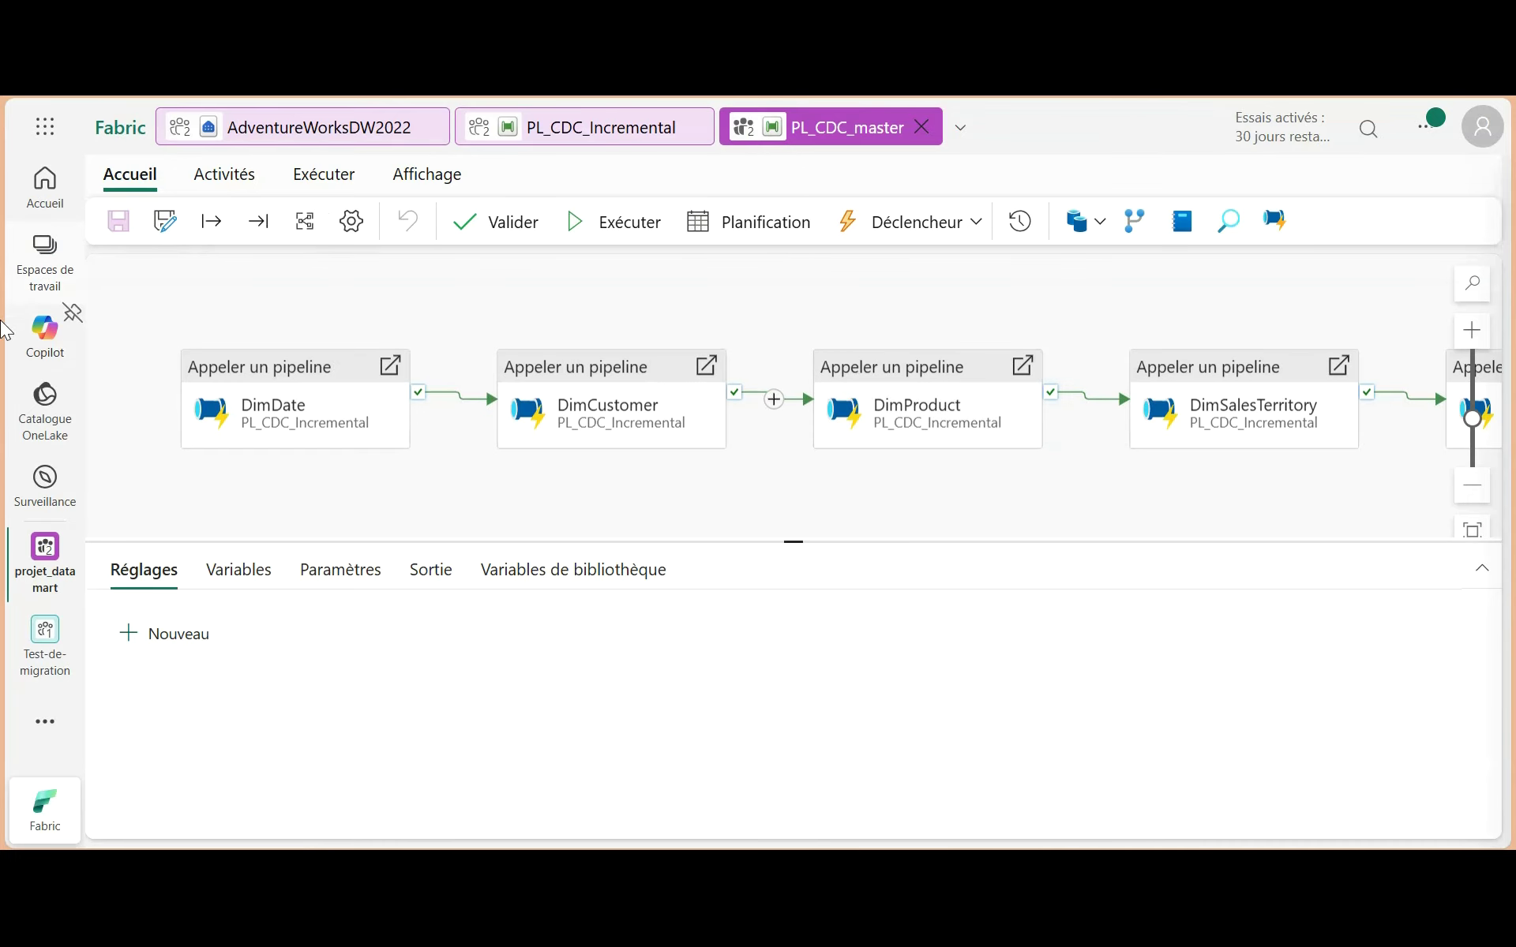
# Step: Return to the projet_datamart workspace and reopen the Model_semantic_AdventureDW semantic model
pyautogui.click(45, 251)
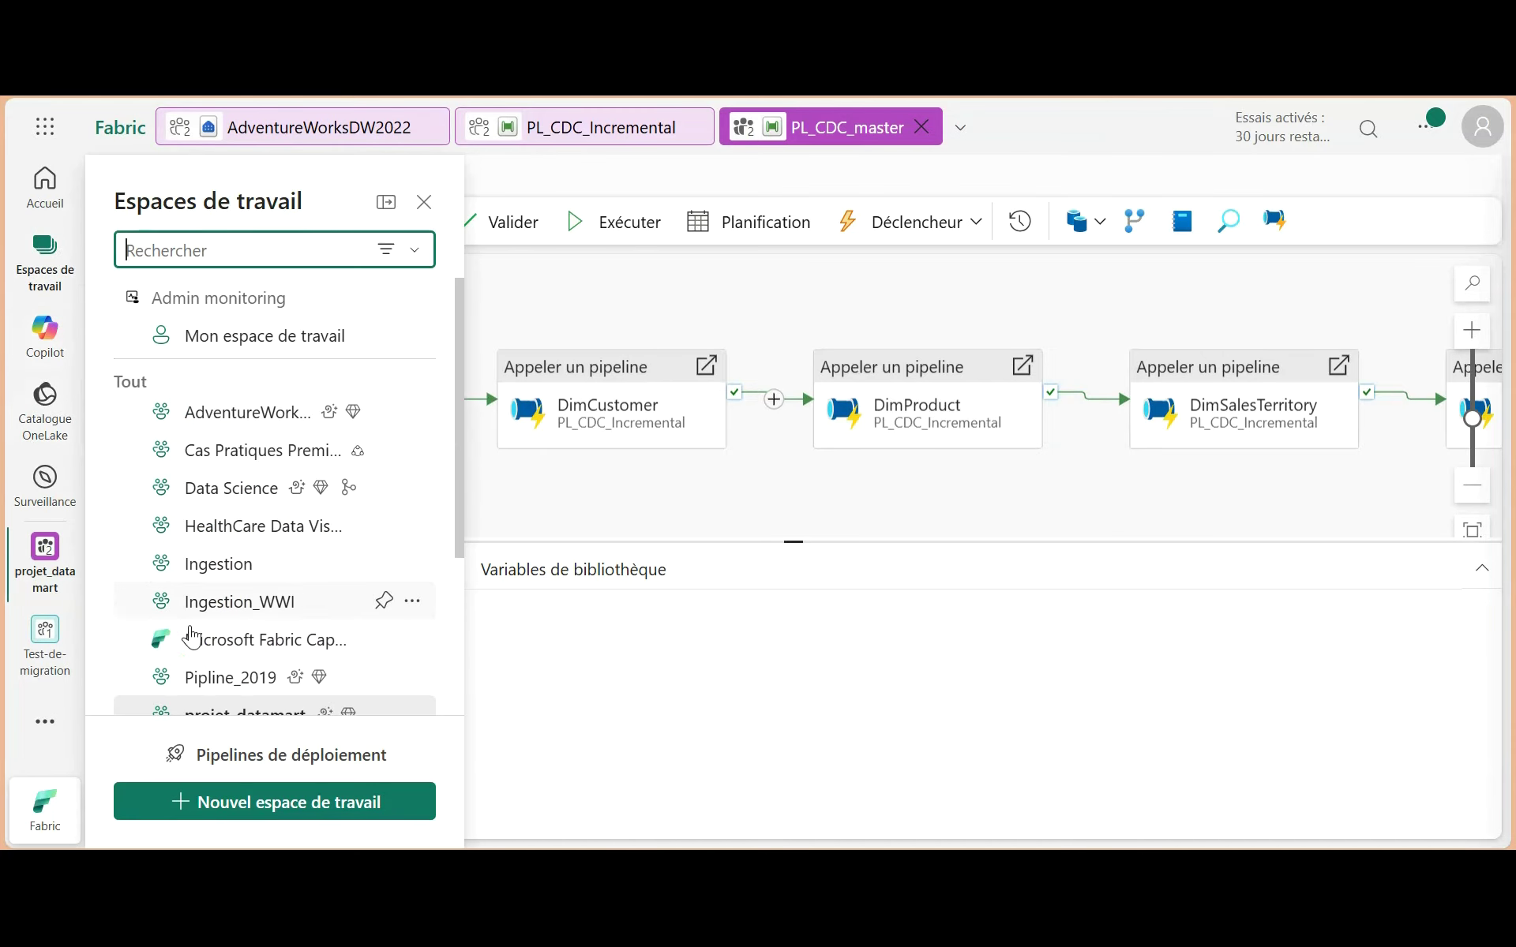
pyautogui.scroll(-1, 229, 647)
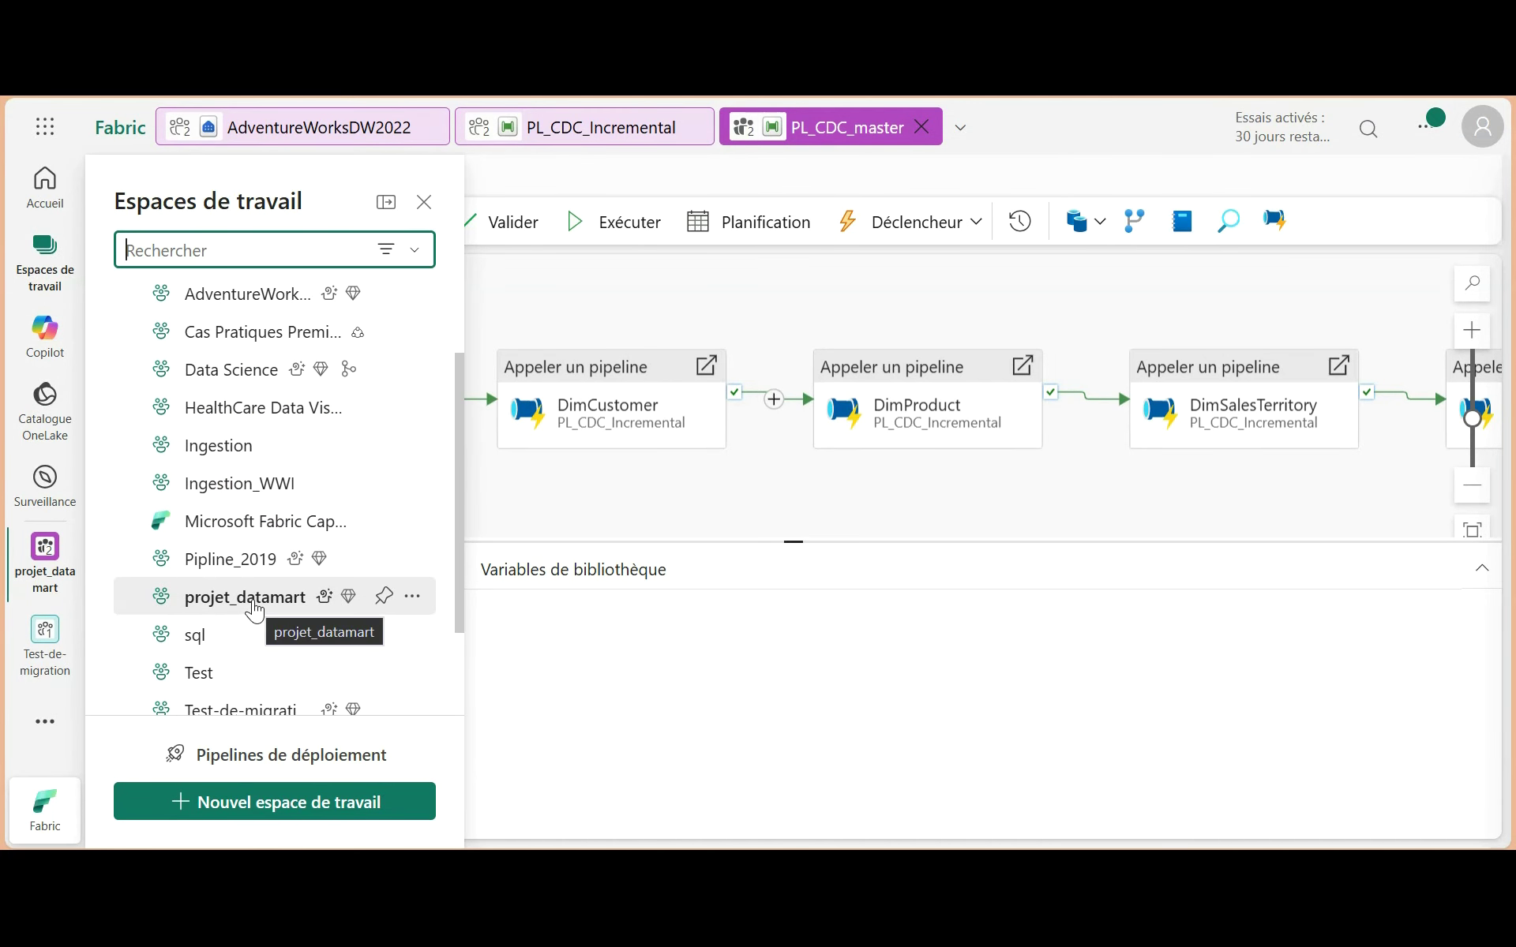
pyautogui.click(253, 600)
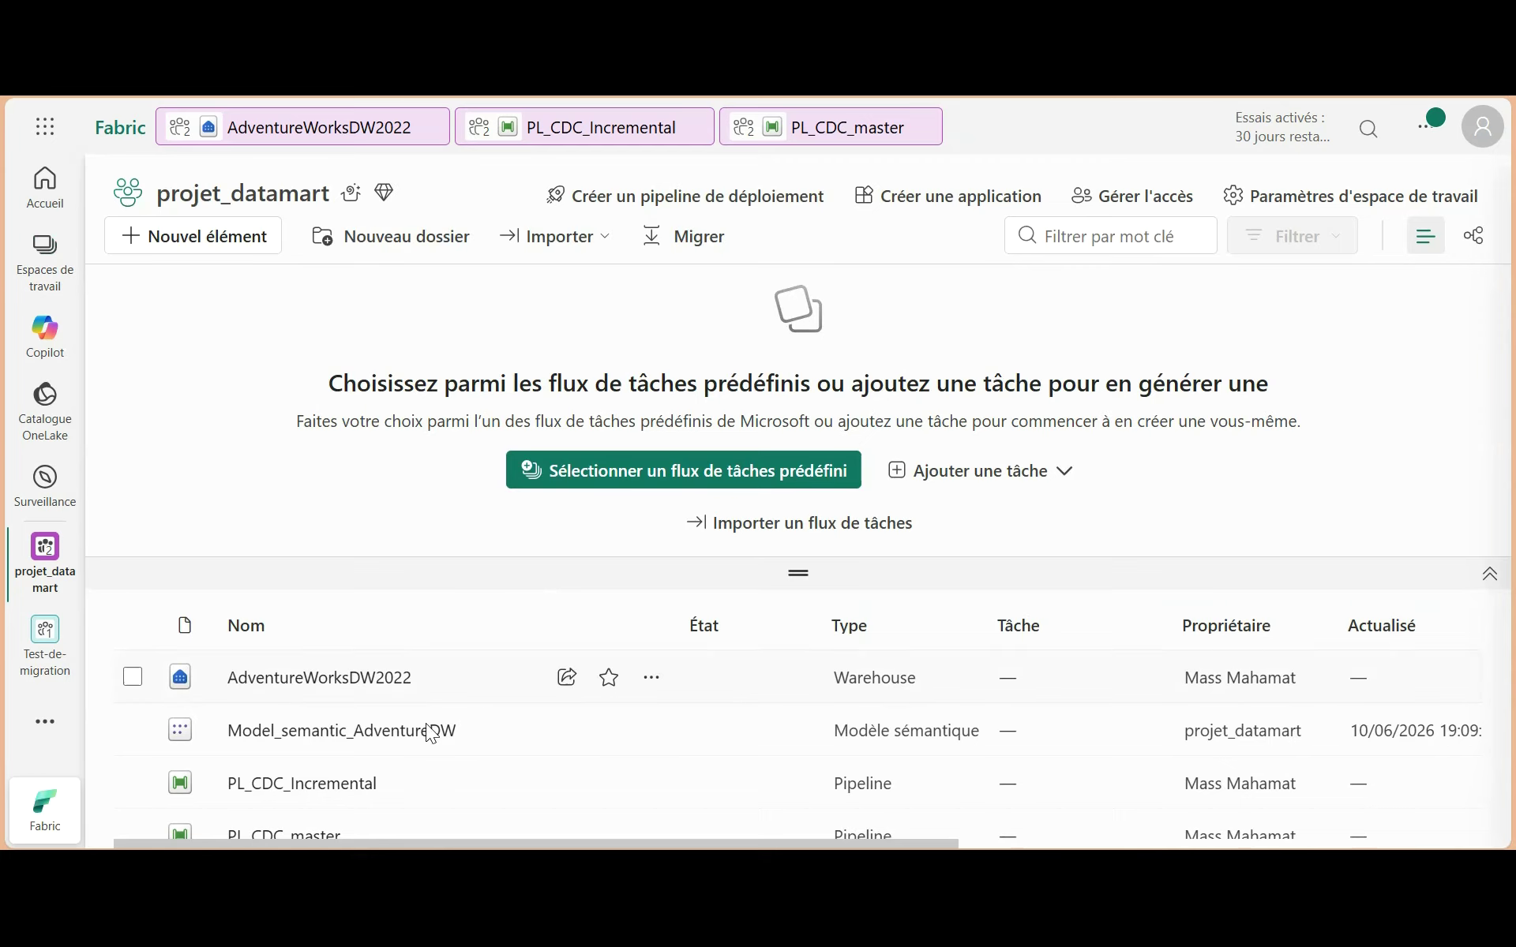
pyautogui.scroll(-1, 394, 722)
pyautogui.click(347, 656)
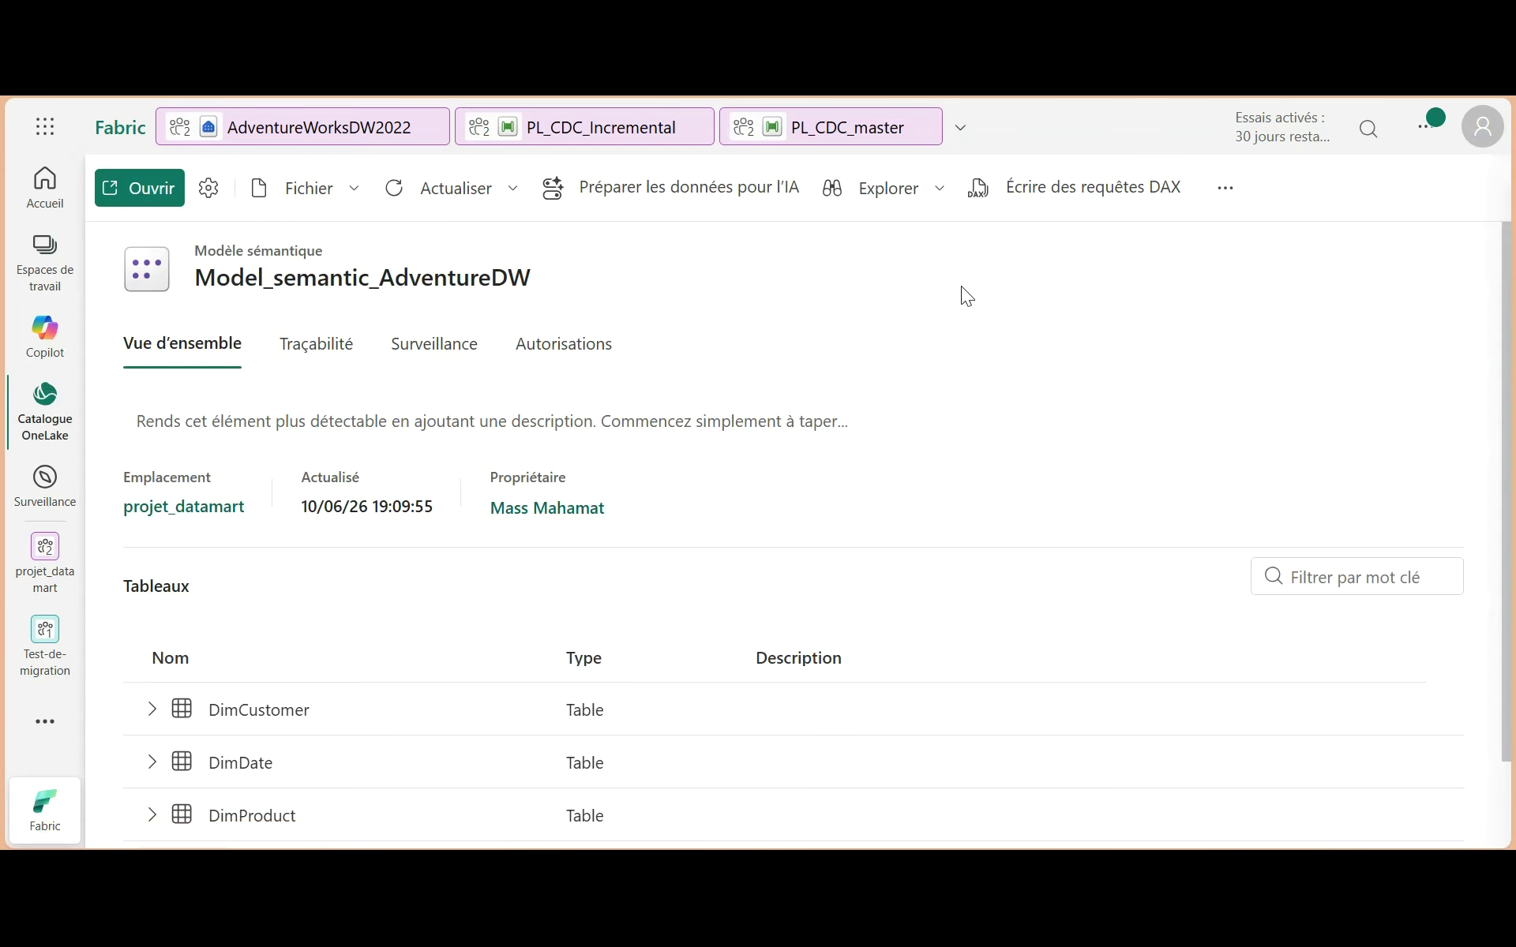
# Step: Create a blank report from the semantic model and open the underlying model from that report
pyautogui.click(939, 194)
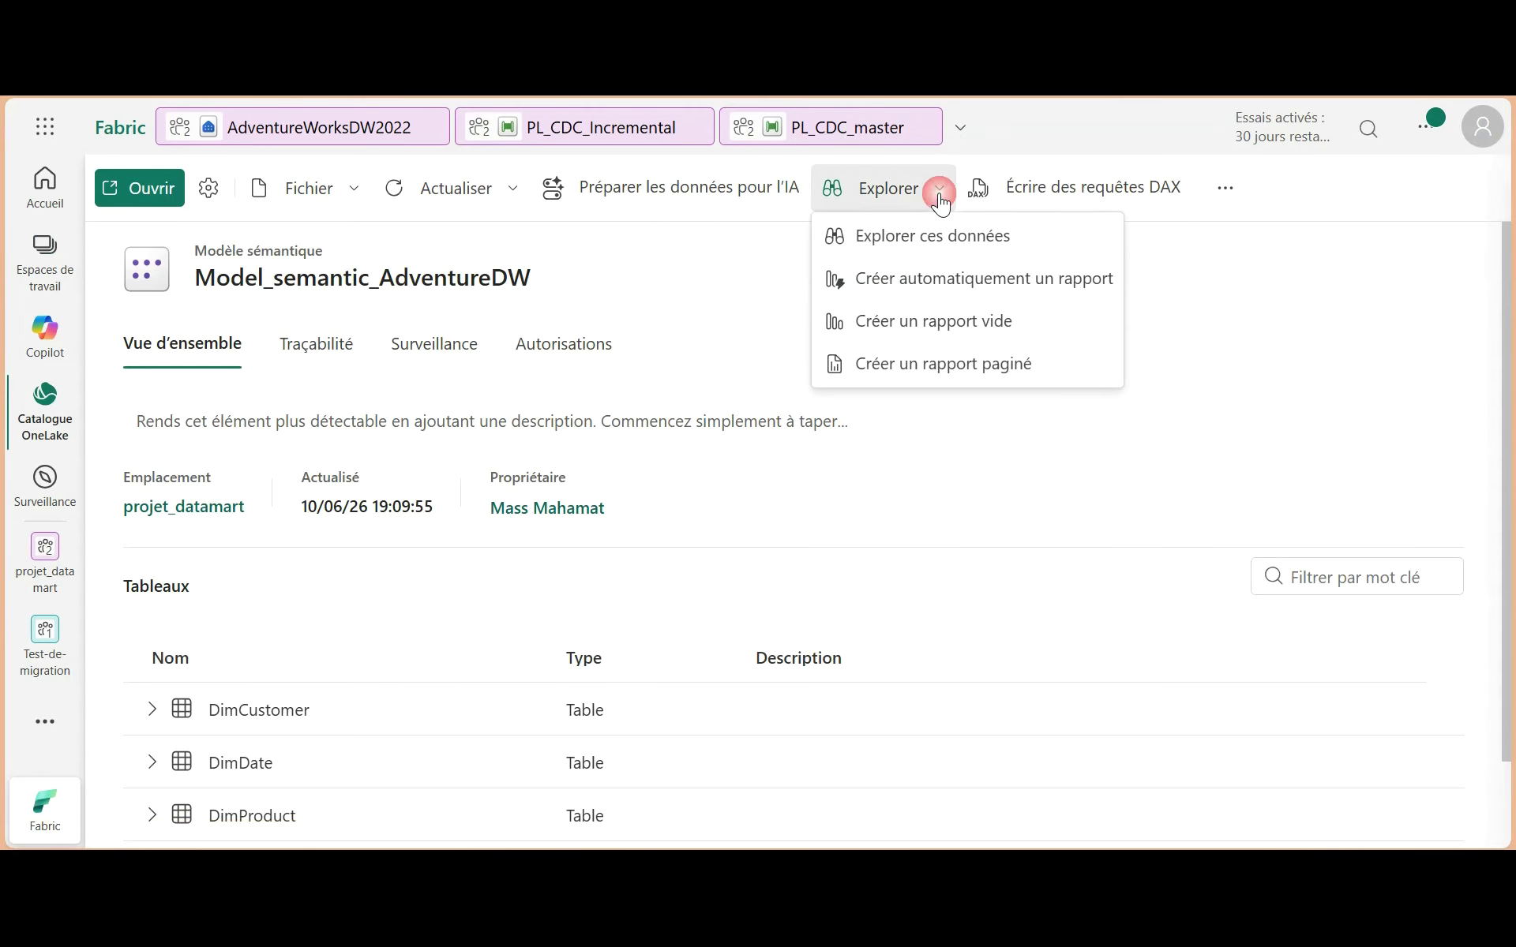
pyautogui.click(929, 324)
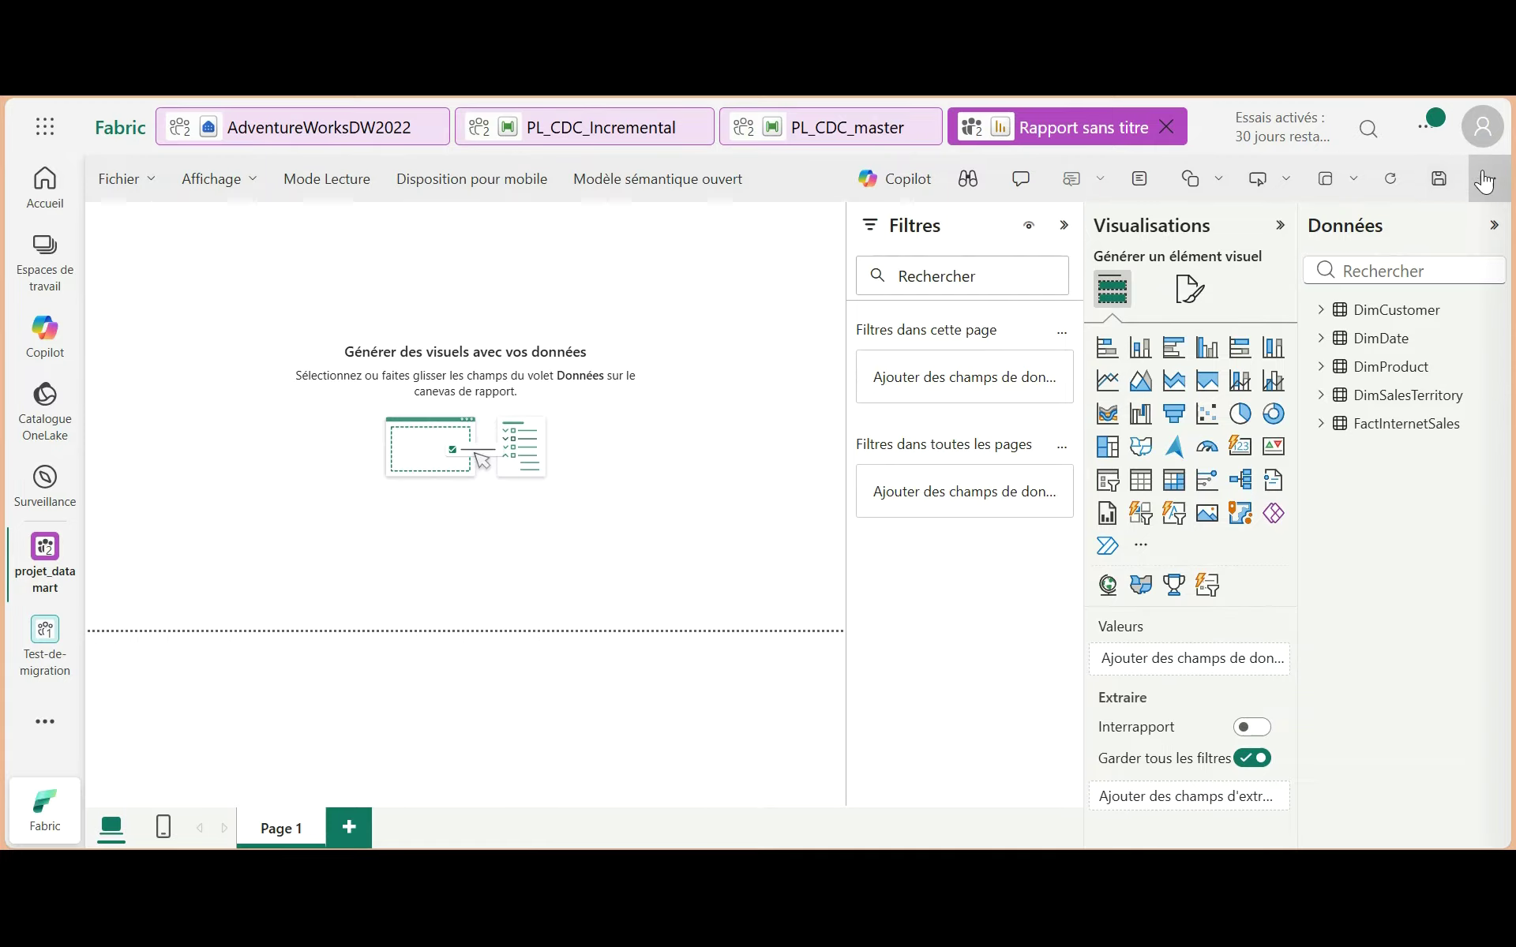
pyautogui.click(718, 339)
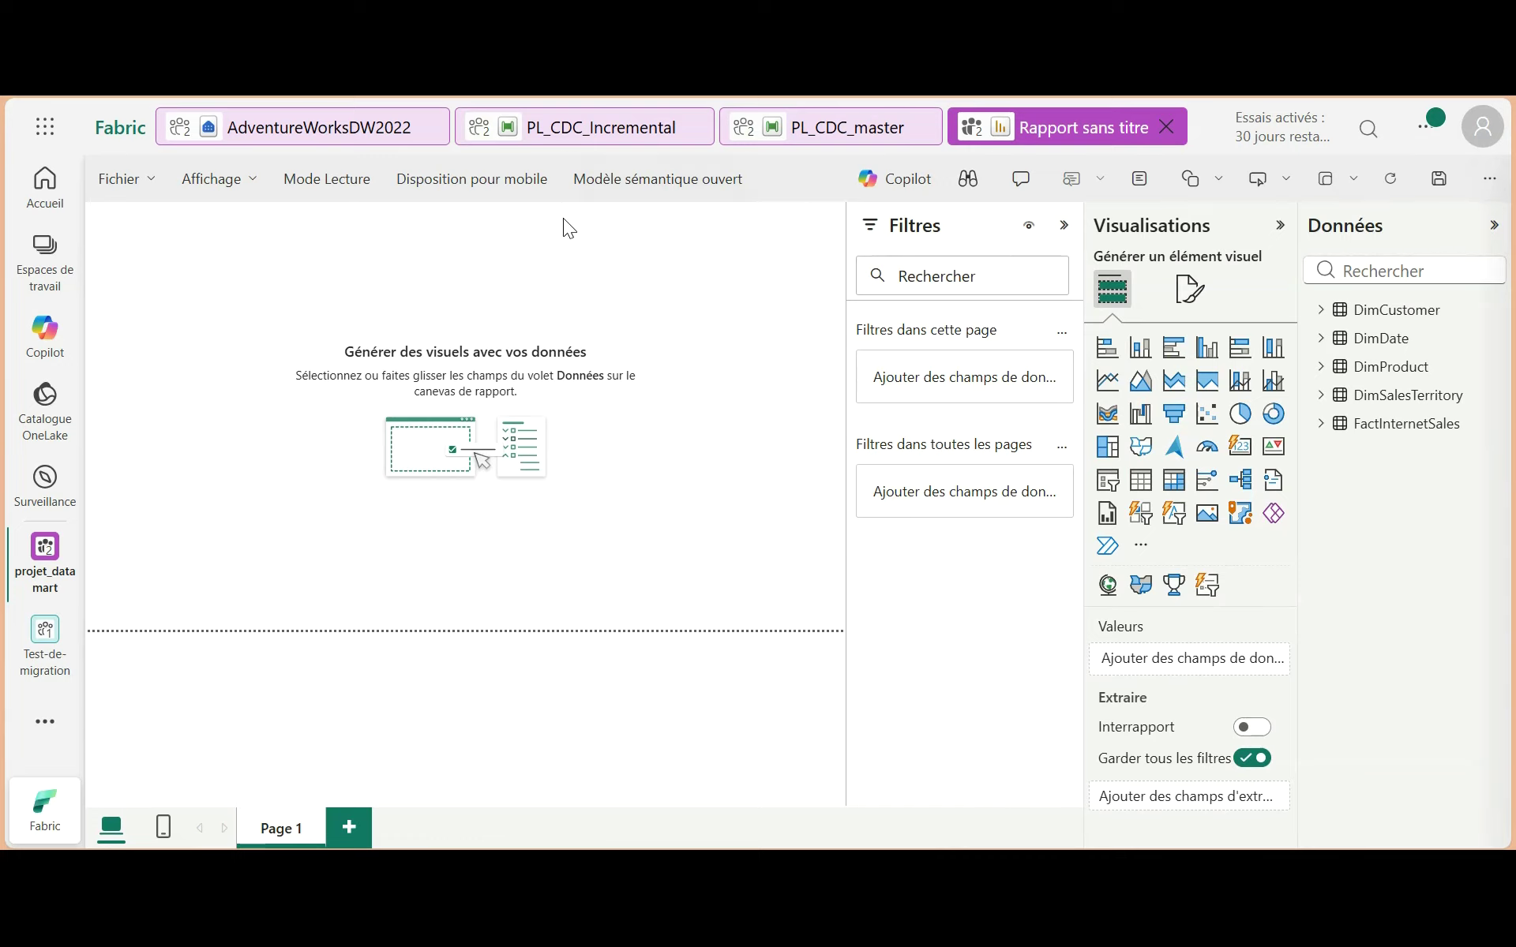
pyautogui.click(641, 191)
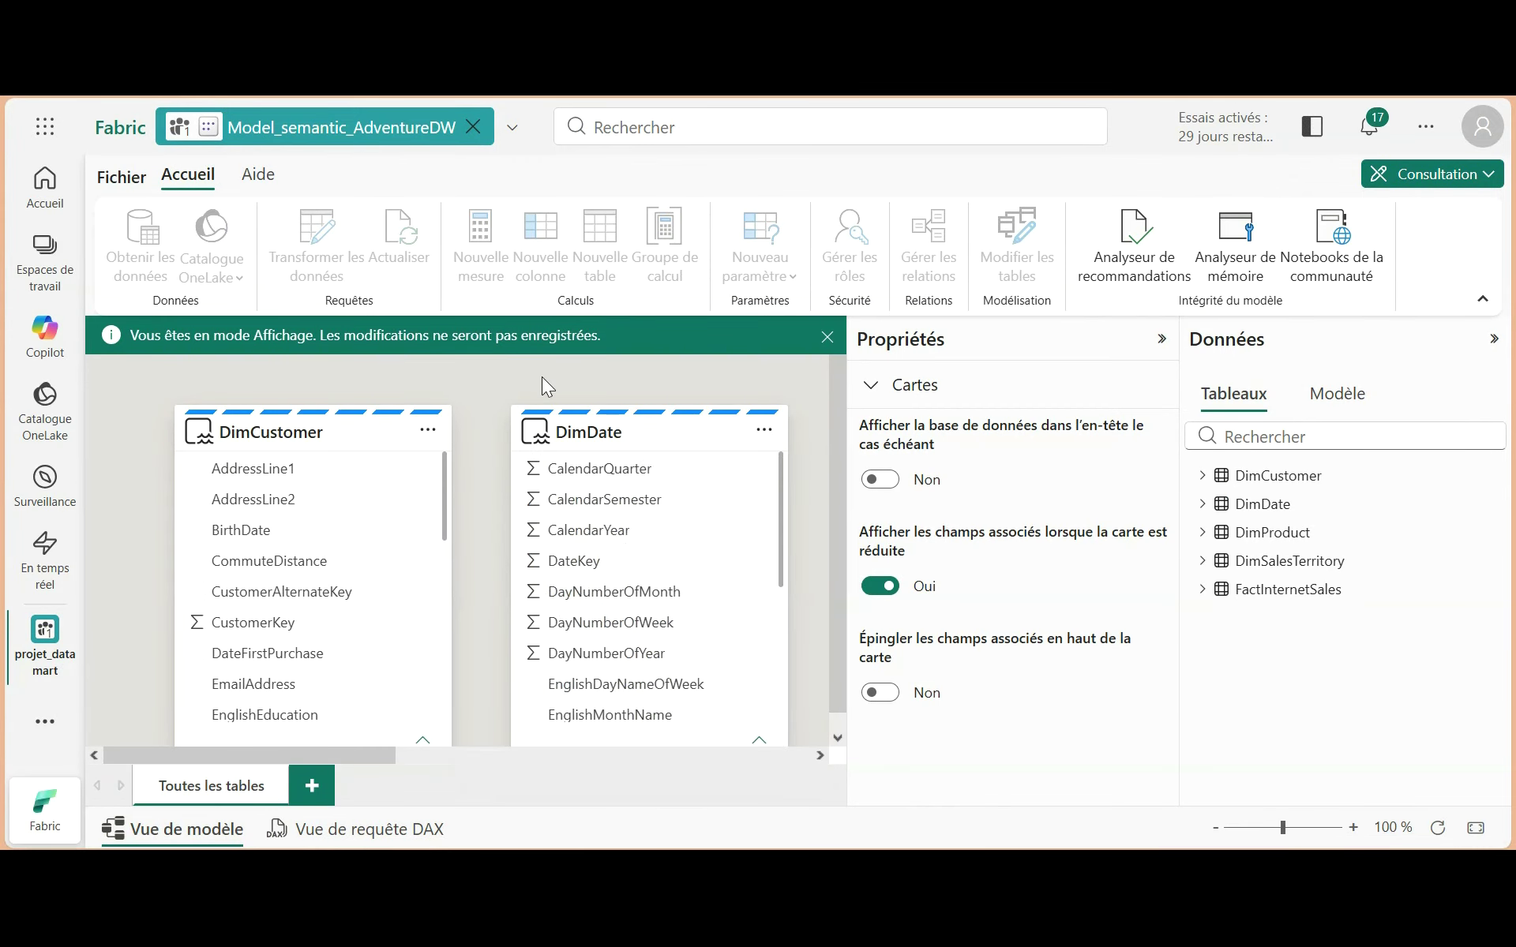
# Step: Switch the semantic model from viewing to editing mode (Modification) and dismiss the storage format conversion notice
pyautogui.scroll(-2, 525, 505)
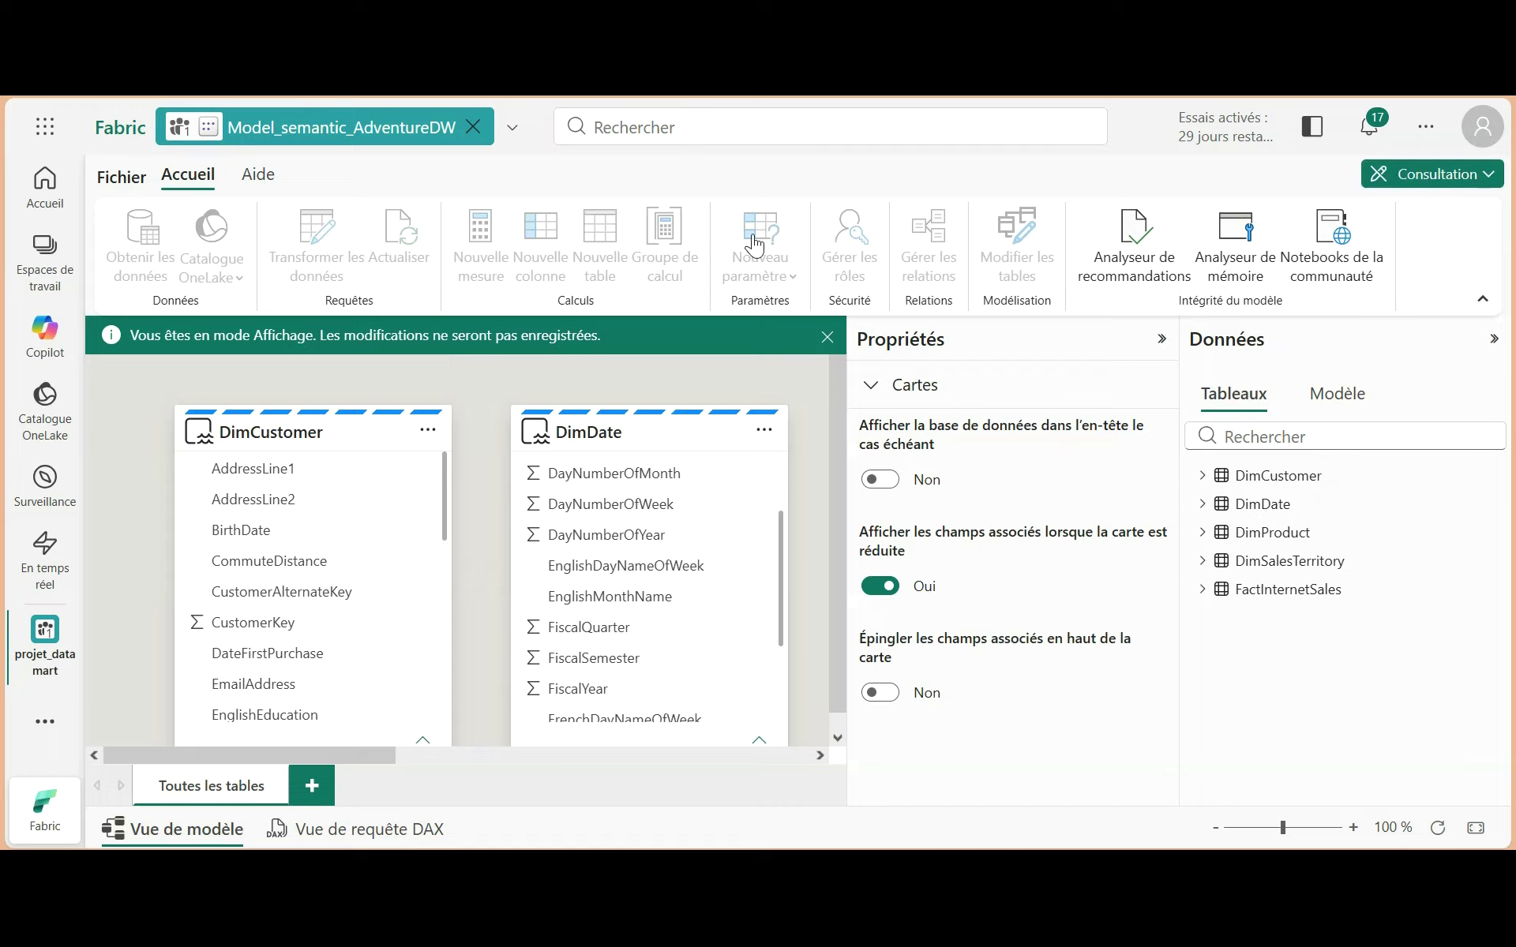
pyautogui.click(1483, 175)
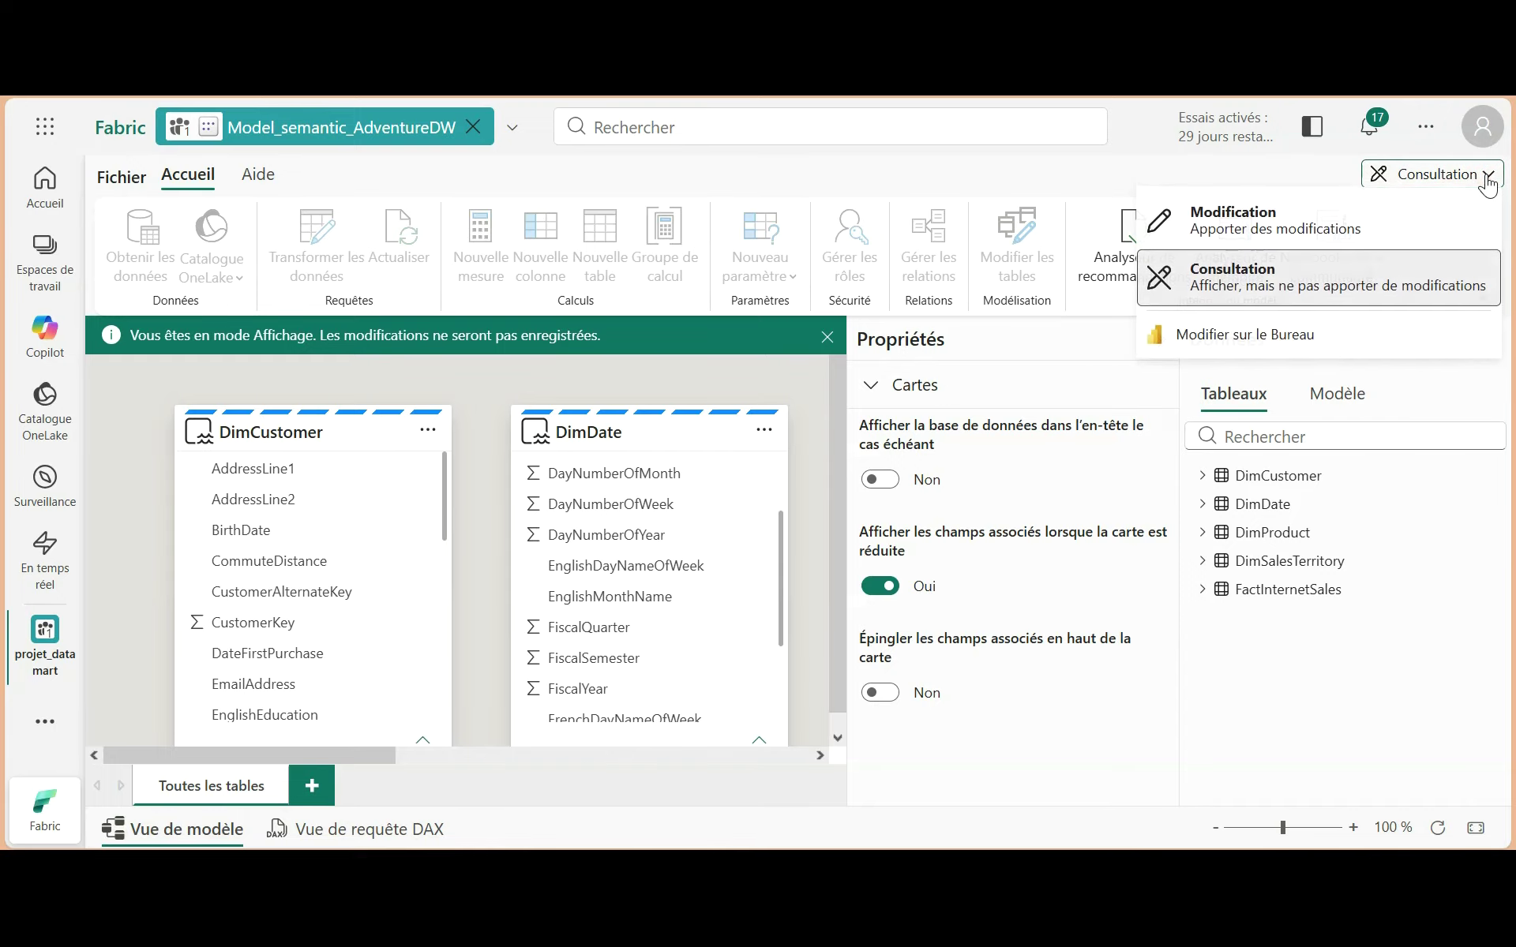
pyautogui.click(1260, 229)
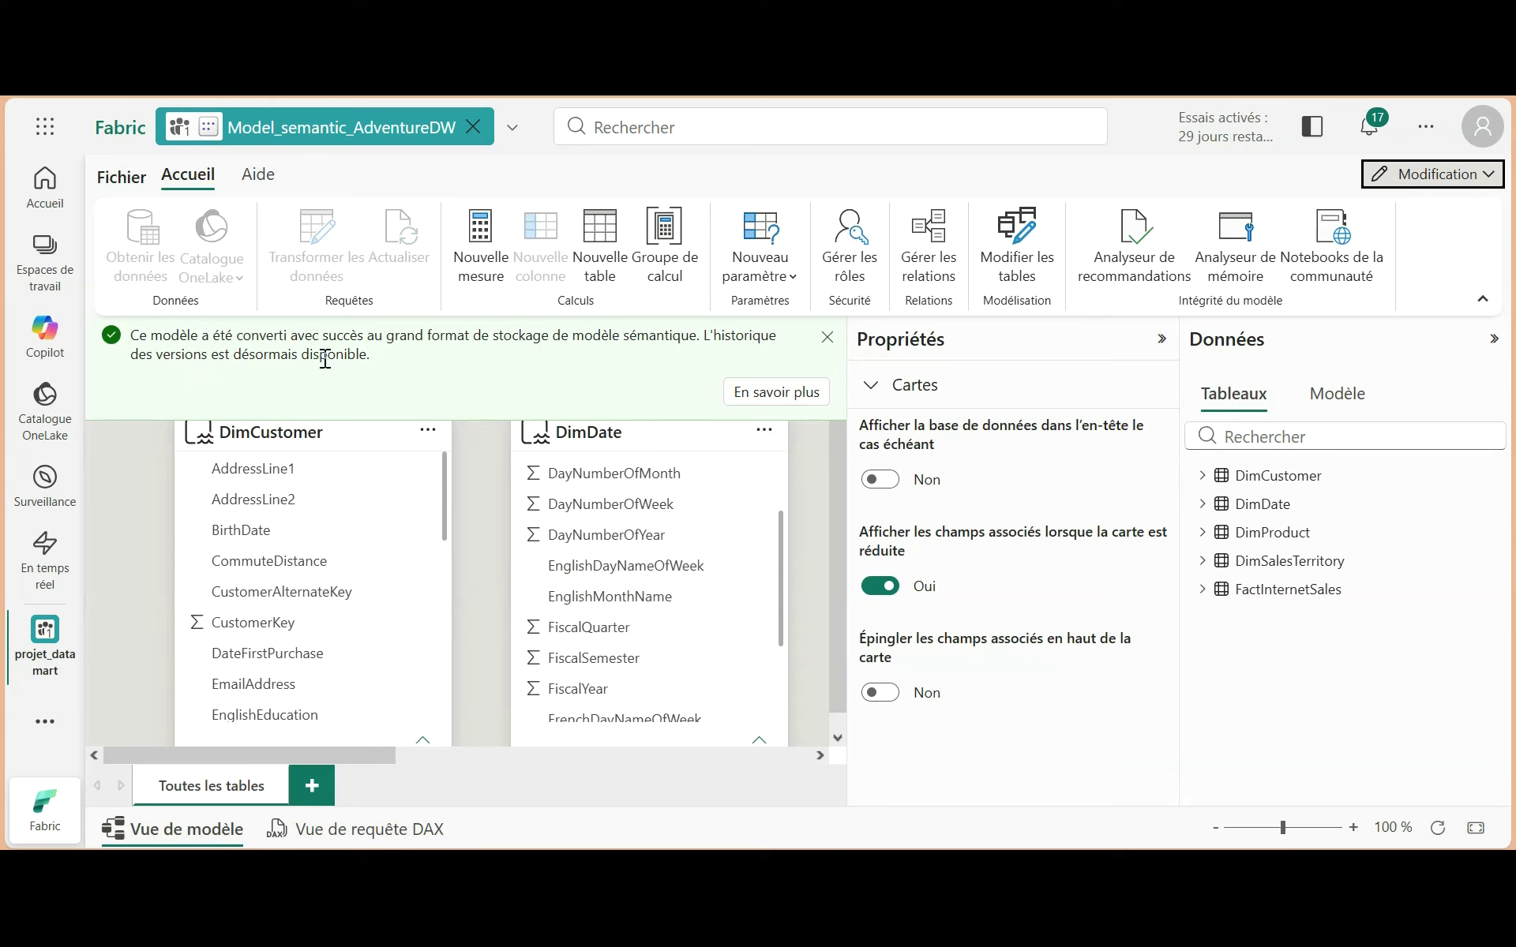
pyautogui.click(1492, 175)
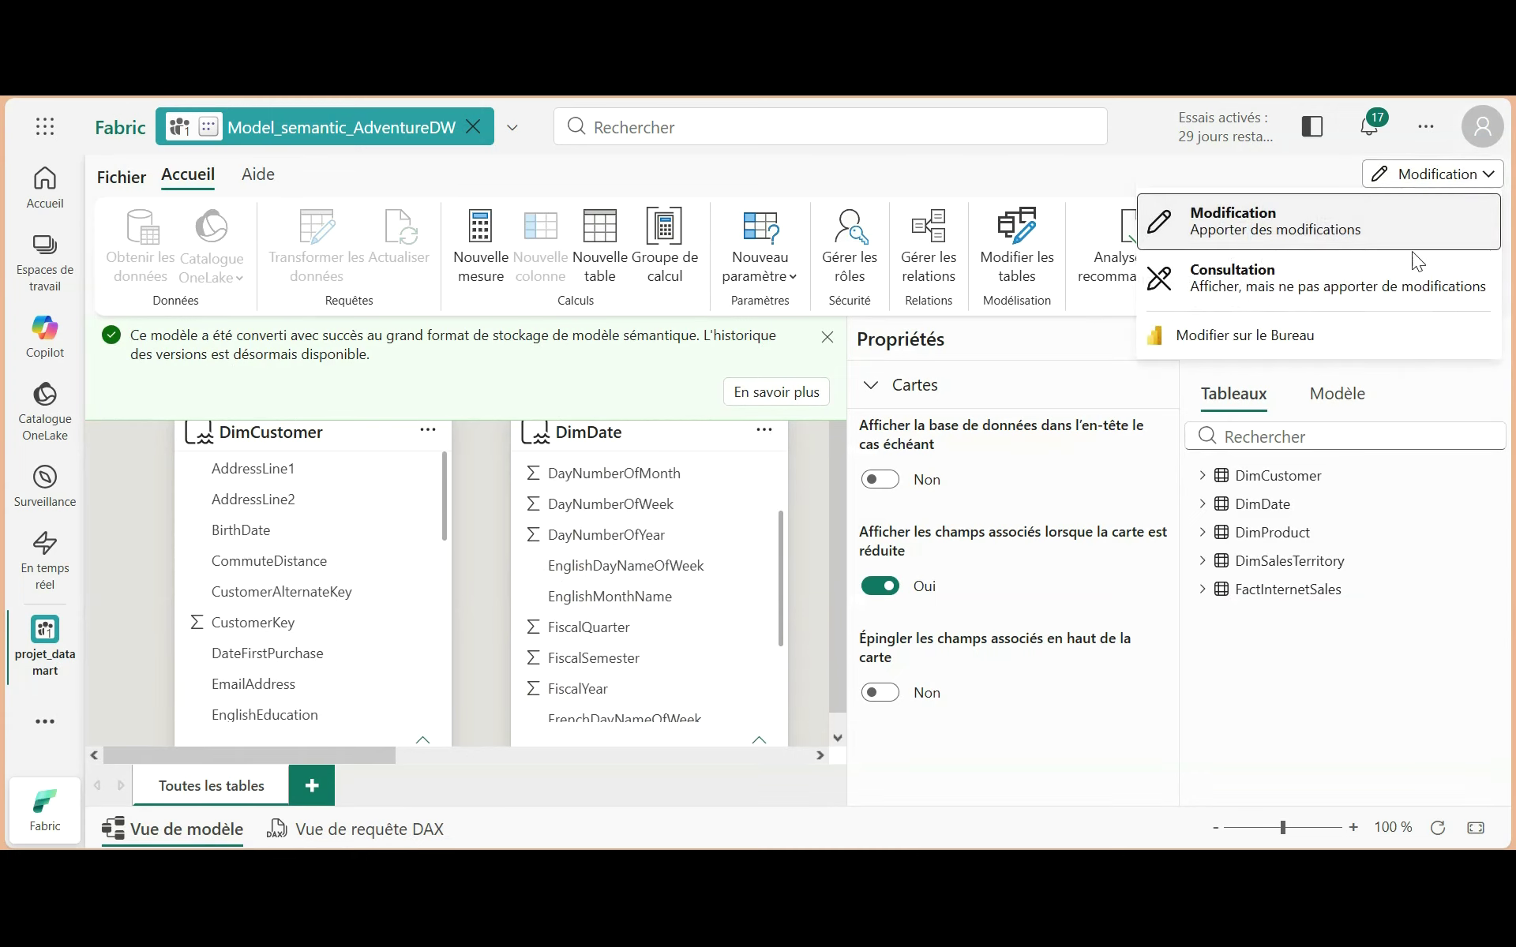
pyautogui.click(1282, 341)
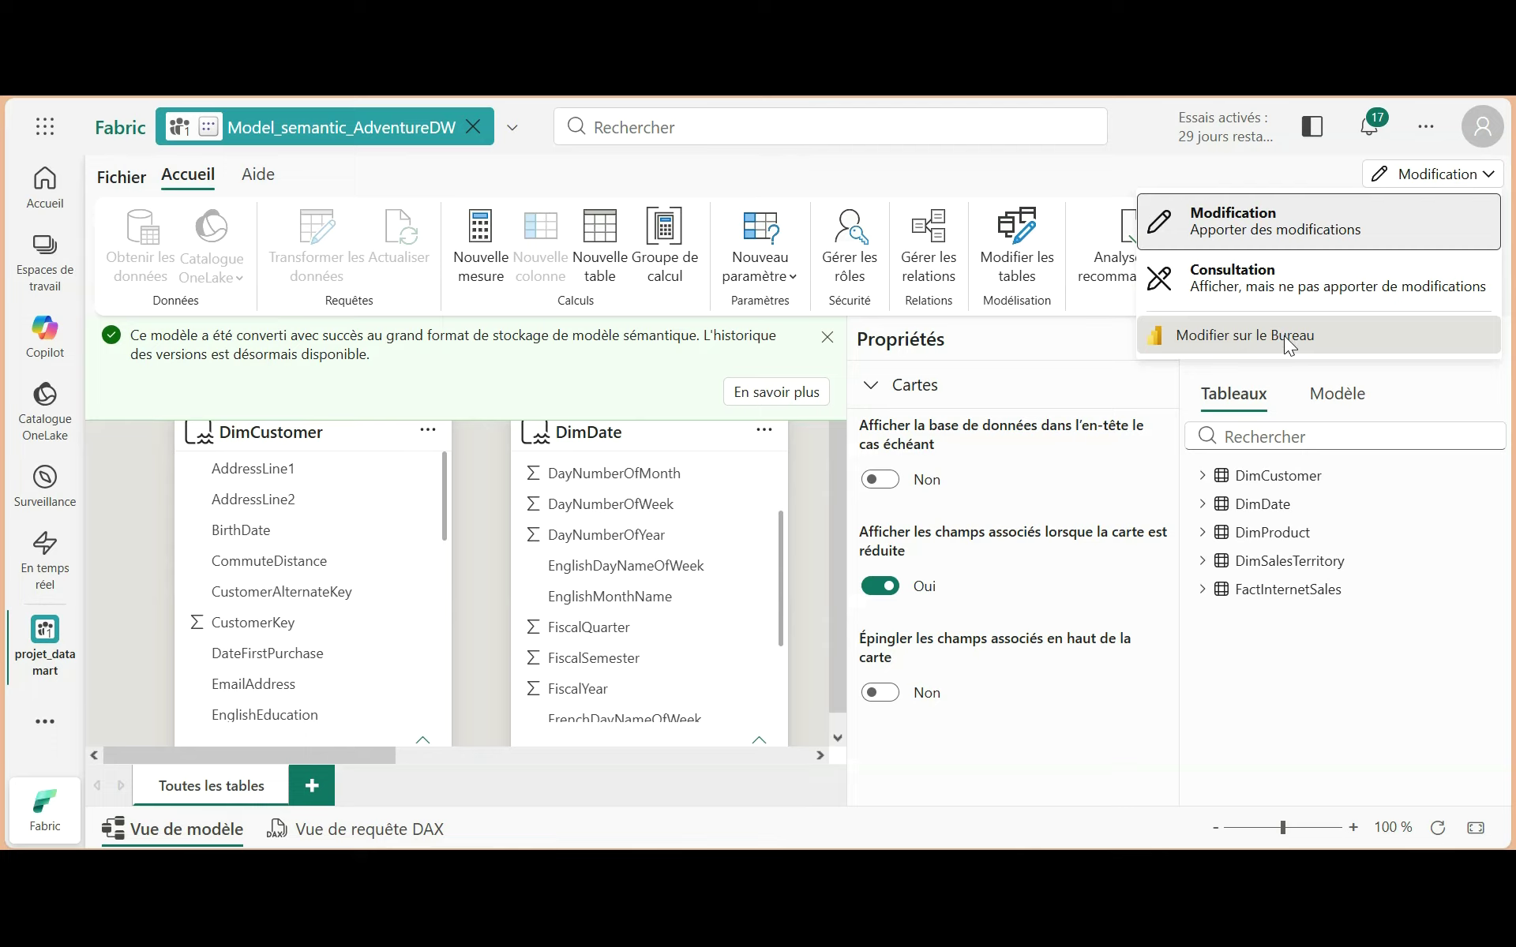
pyautogui.click(1134, 169)
pyautogui.moveTo(660, 447)
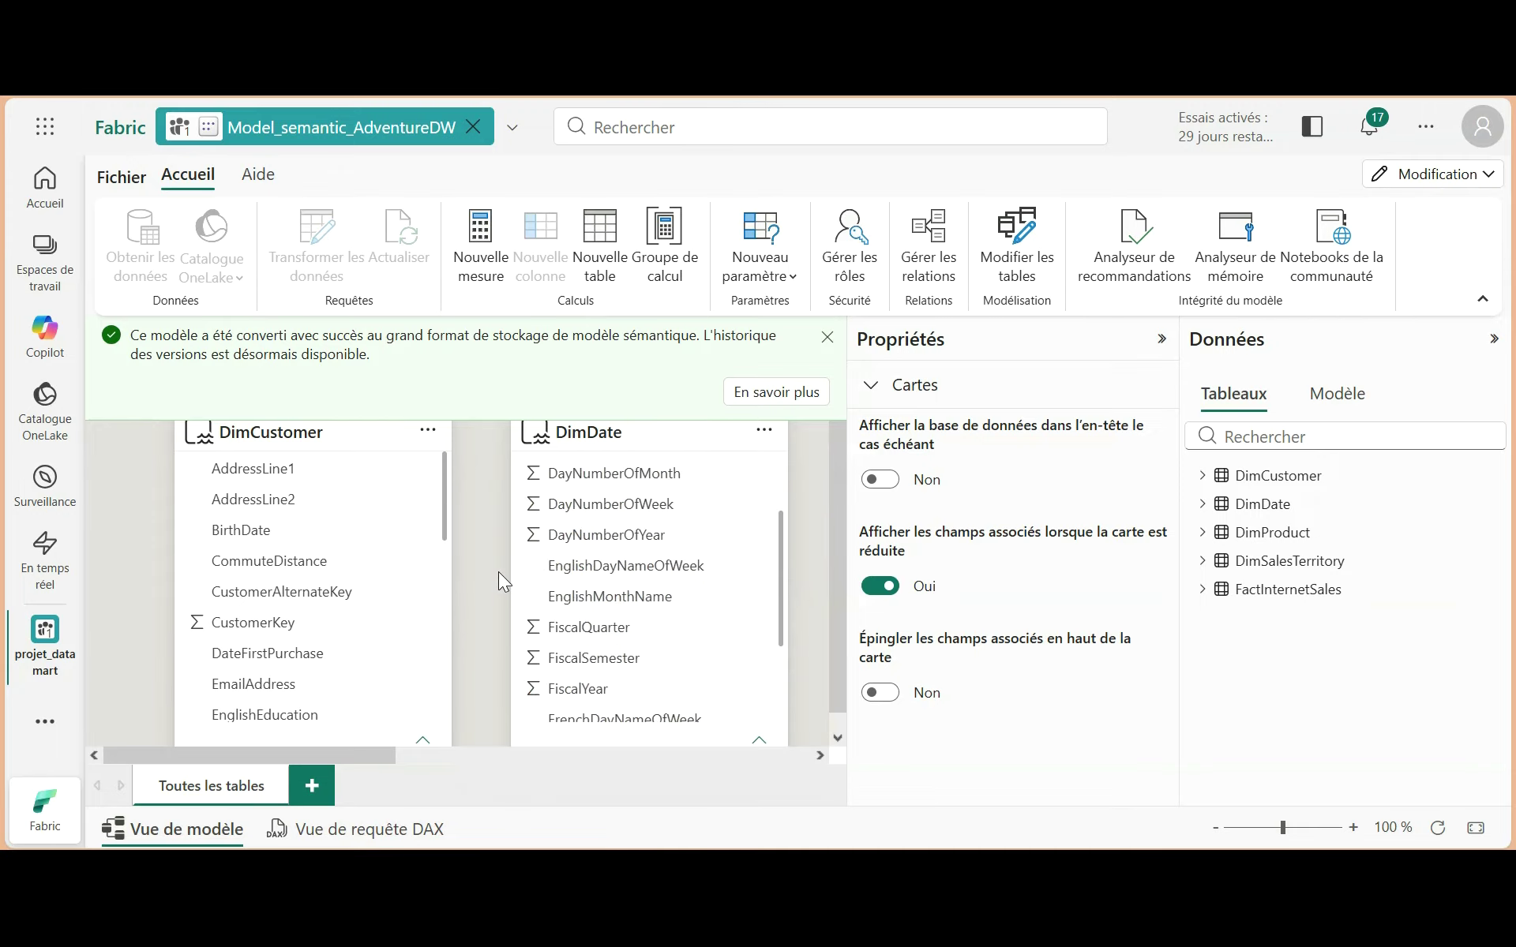
pyautogui.scroll(-1, 495, 586)
pyautogui.scroll(1, 495, 586)
pyautogui.click(828, 337)
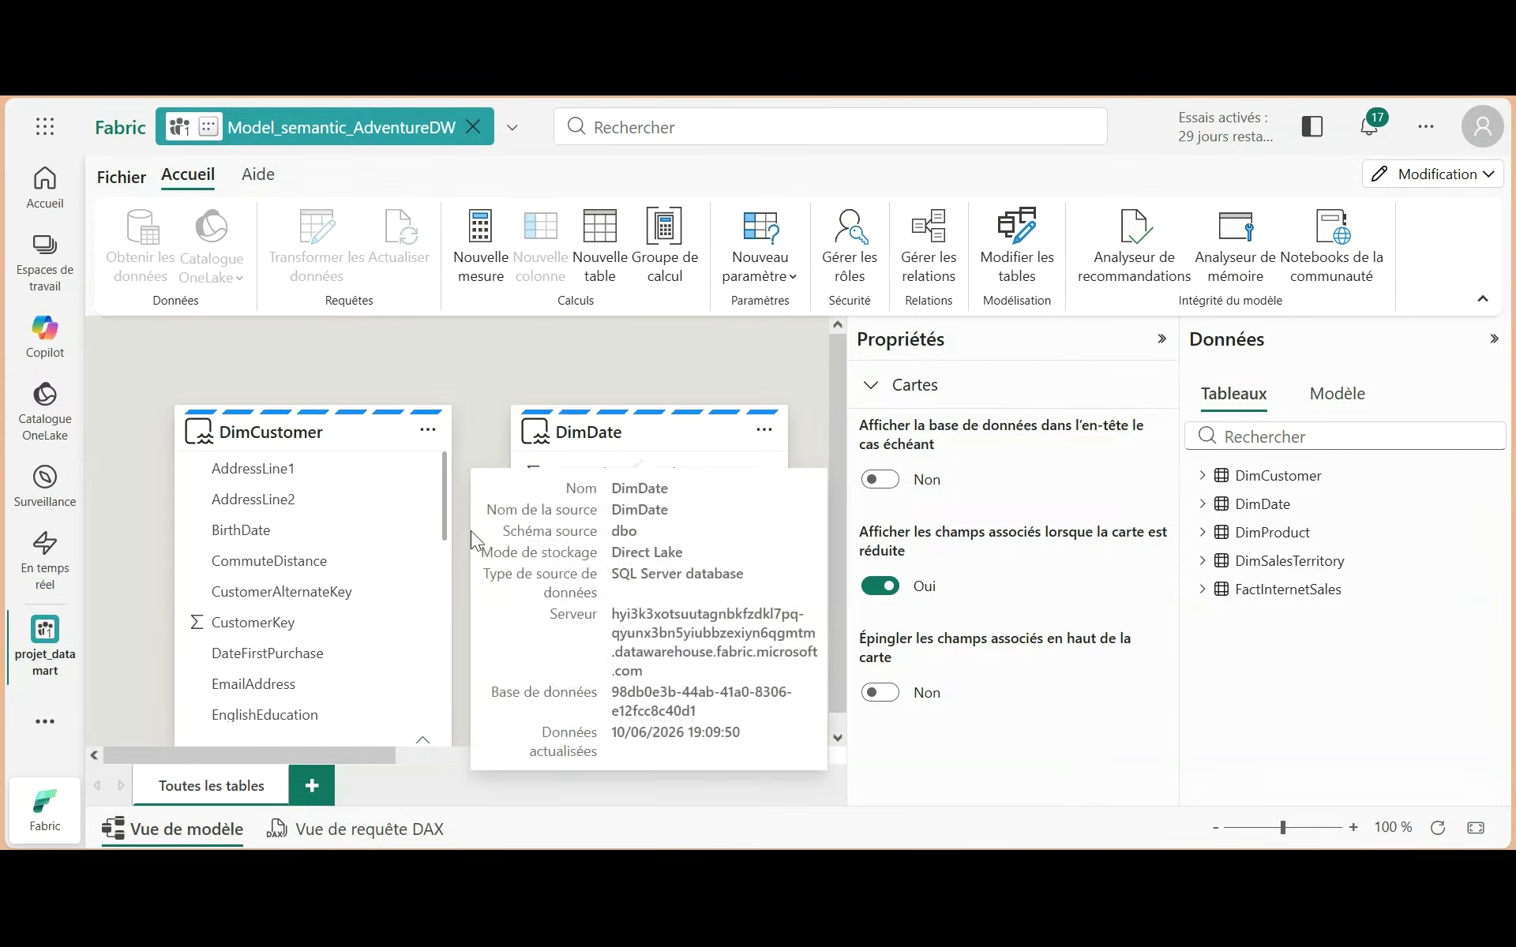
# Step: Open relationship management for the model from the DimCustomer table in the diagram
pyautogui.scroll(-2, 450, 541)
pyautogui.scroll(-1, 474, 546)
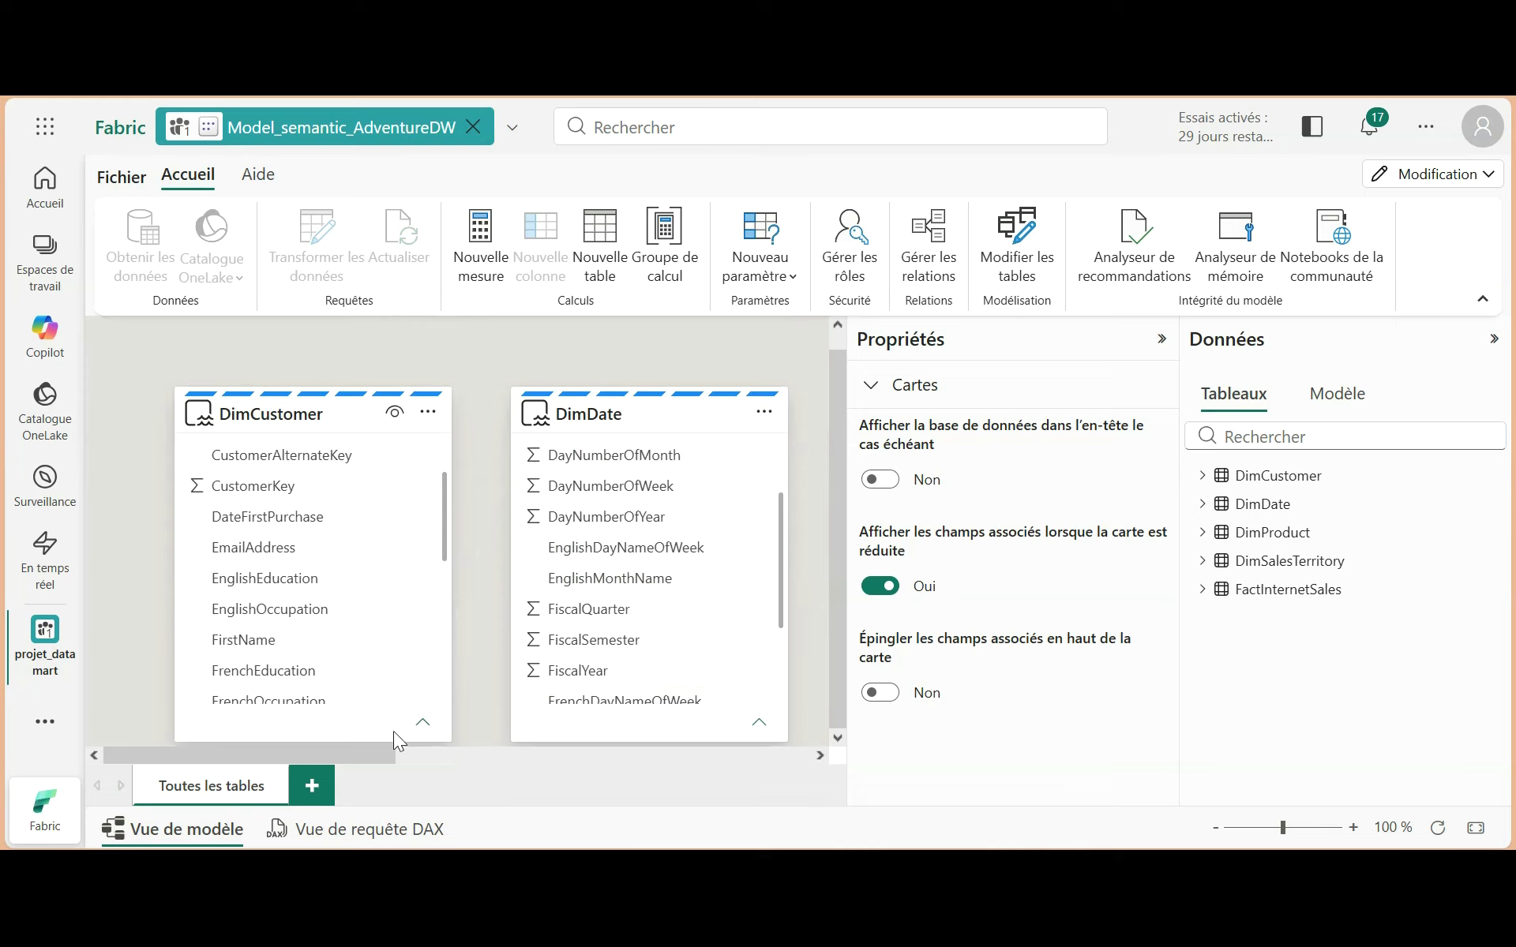
pyautogui.moveTo(370, 758); pyautogui.dragTo(359, 694)
pyautogui.click(430, 414)
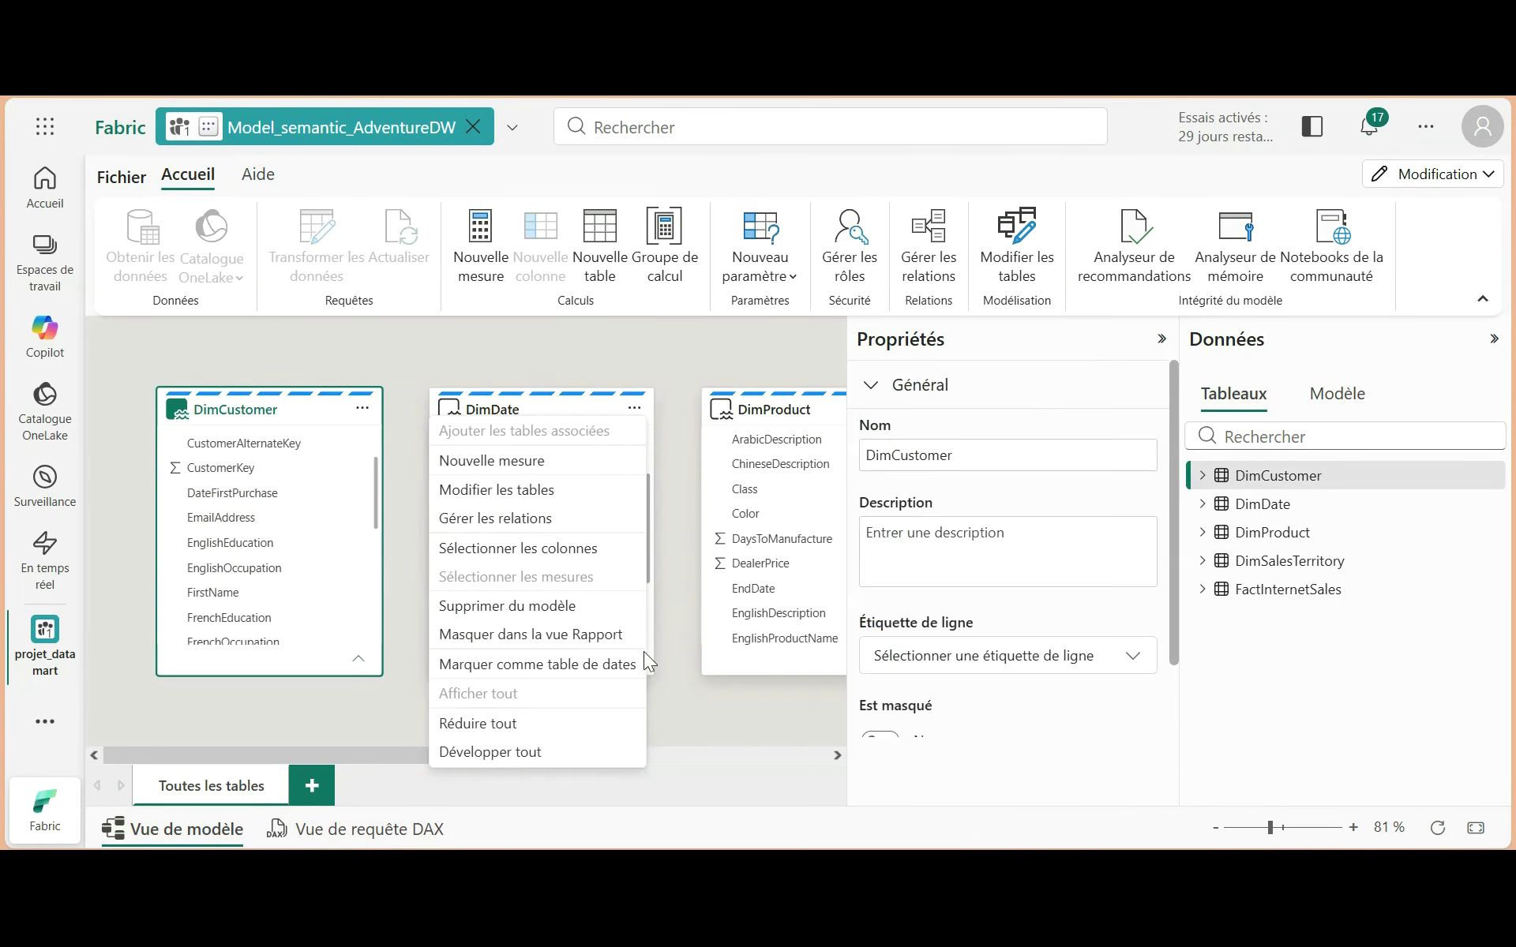
pyautogui.click(489, 521)
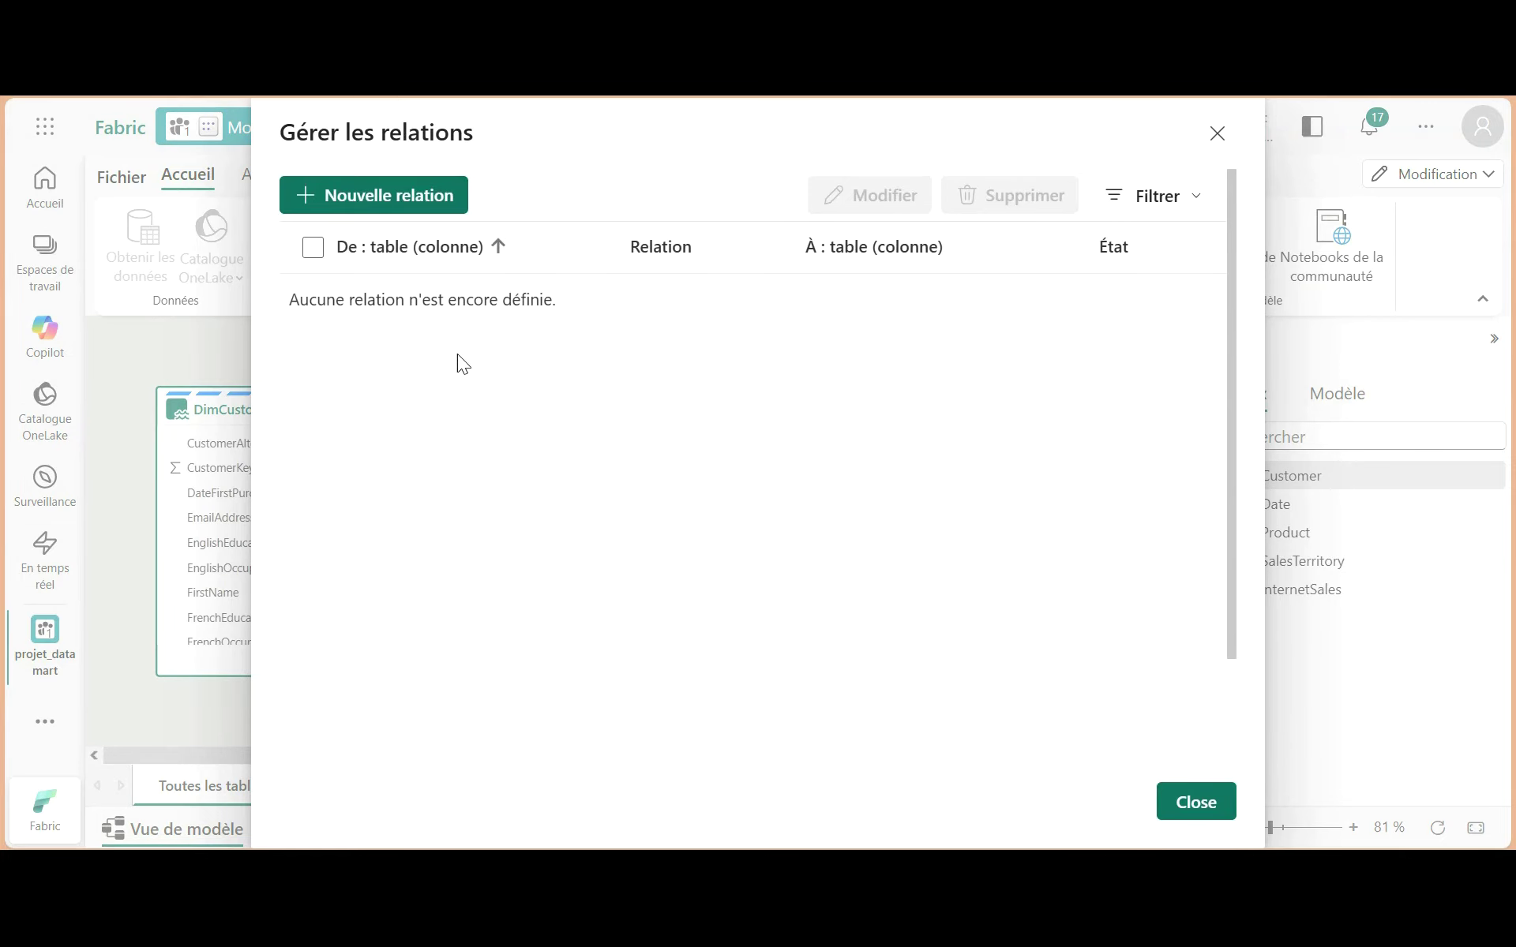
# Step: Create an active one-to-many relation from DimCustomer to FactInternetSales on CustomerKey with a single cross-filter direction
pyautogui.click(386, 205)
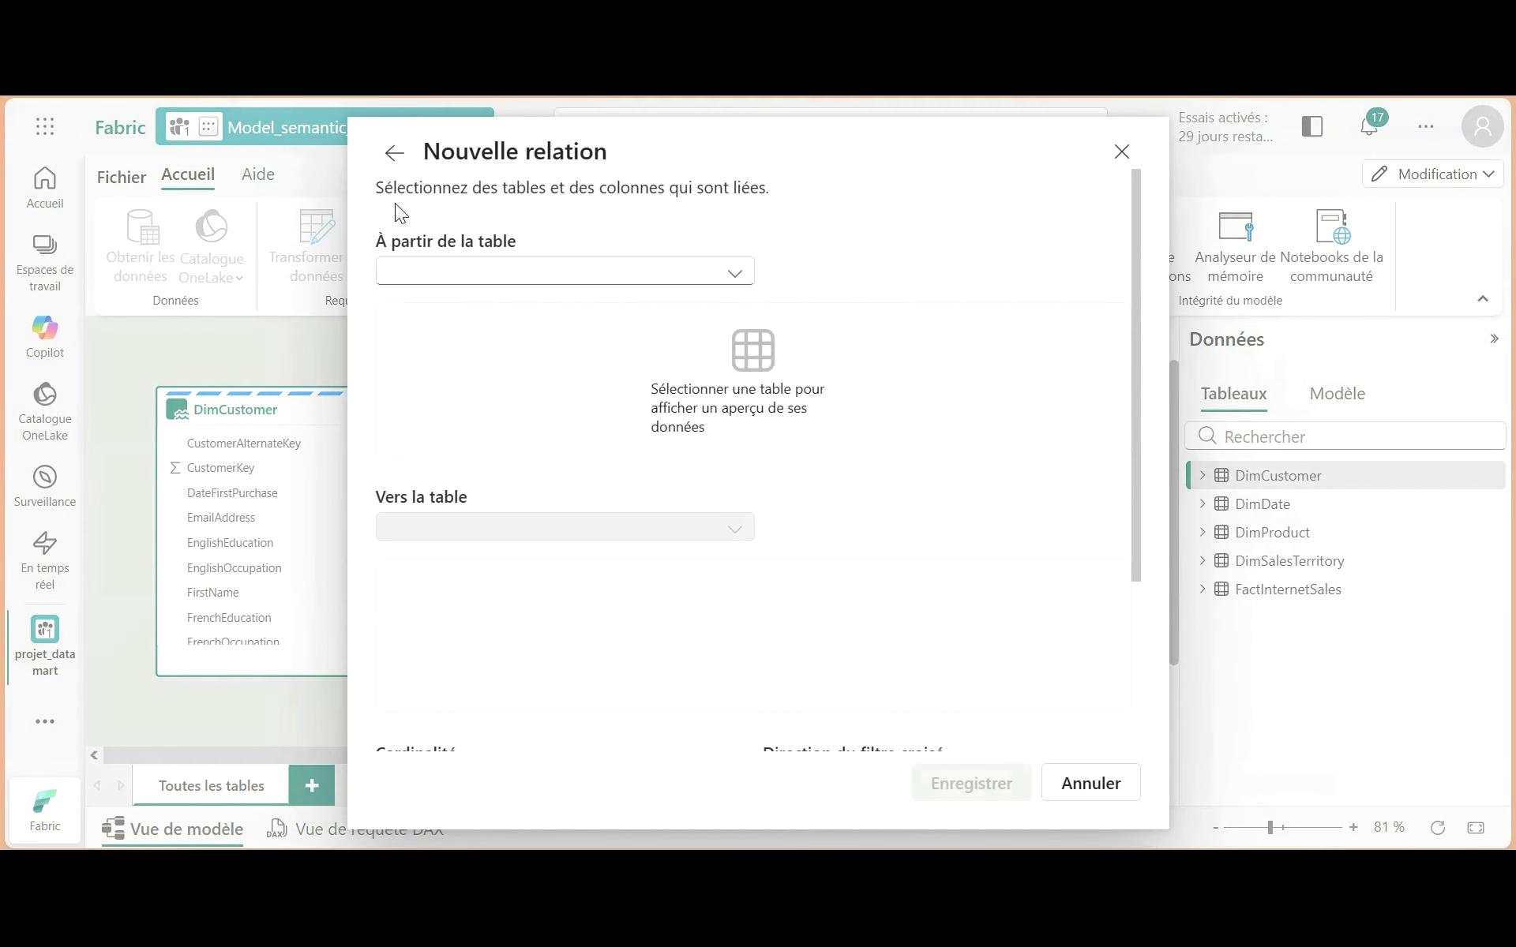
pyautogui.click(737, 276)
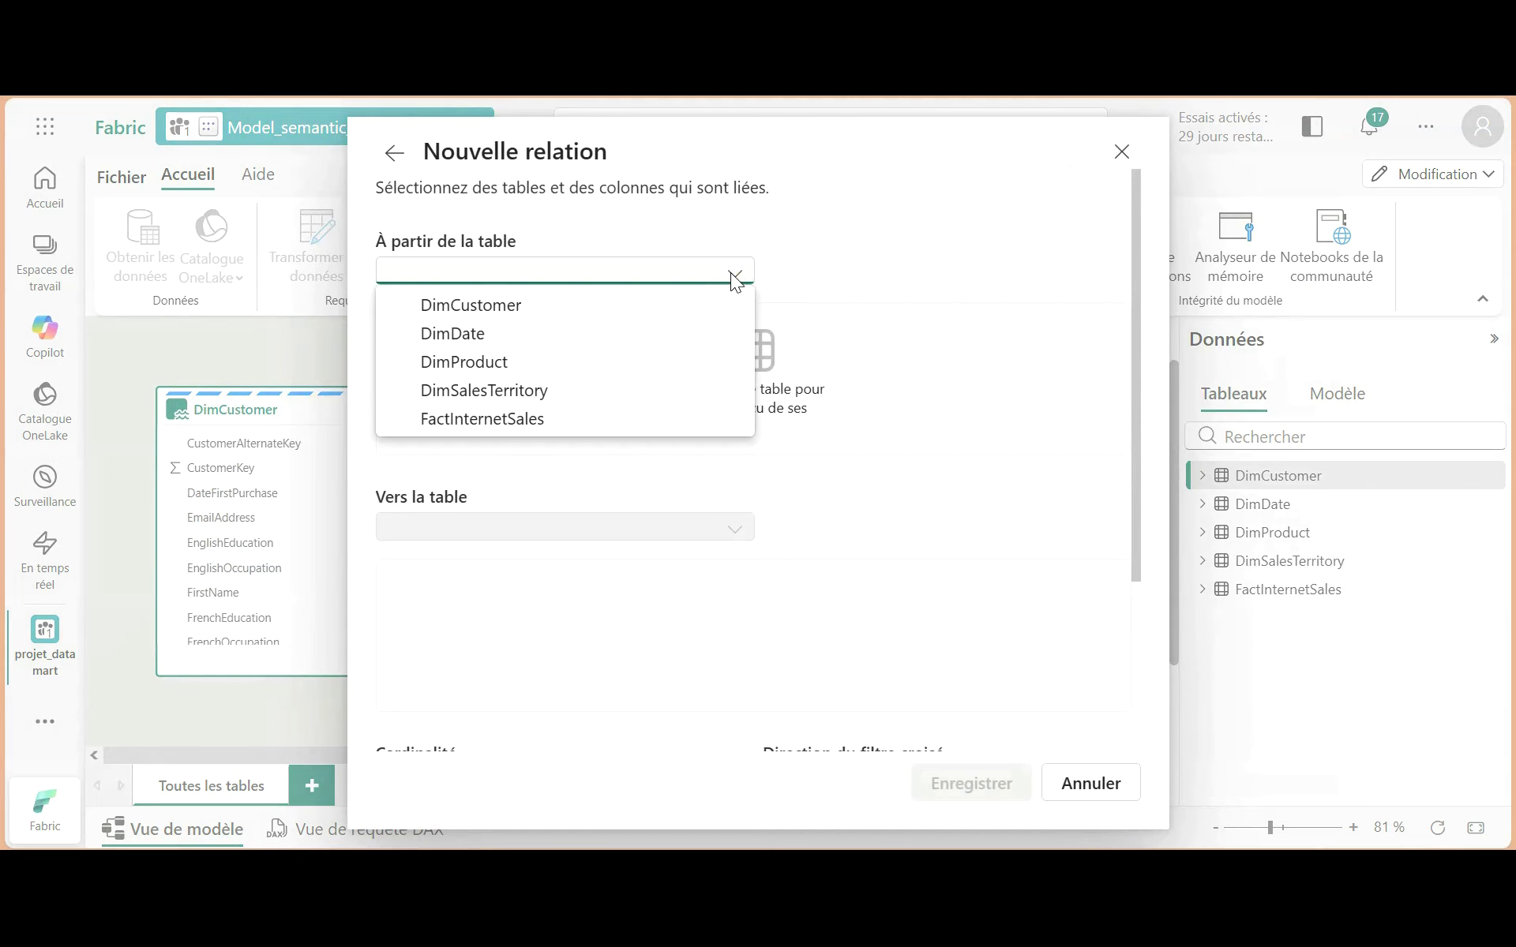
pyautogui.click(521, 307)
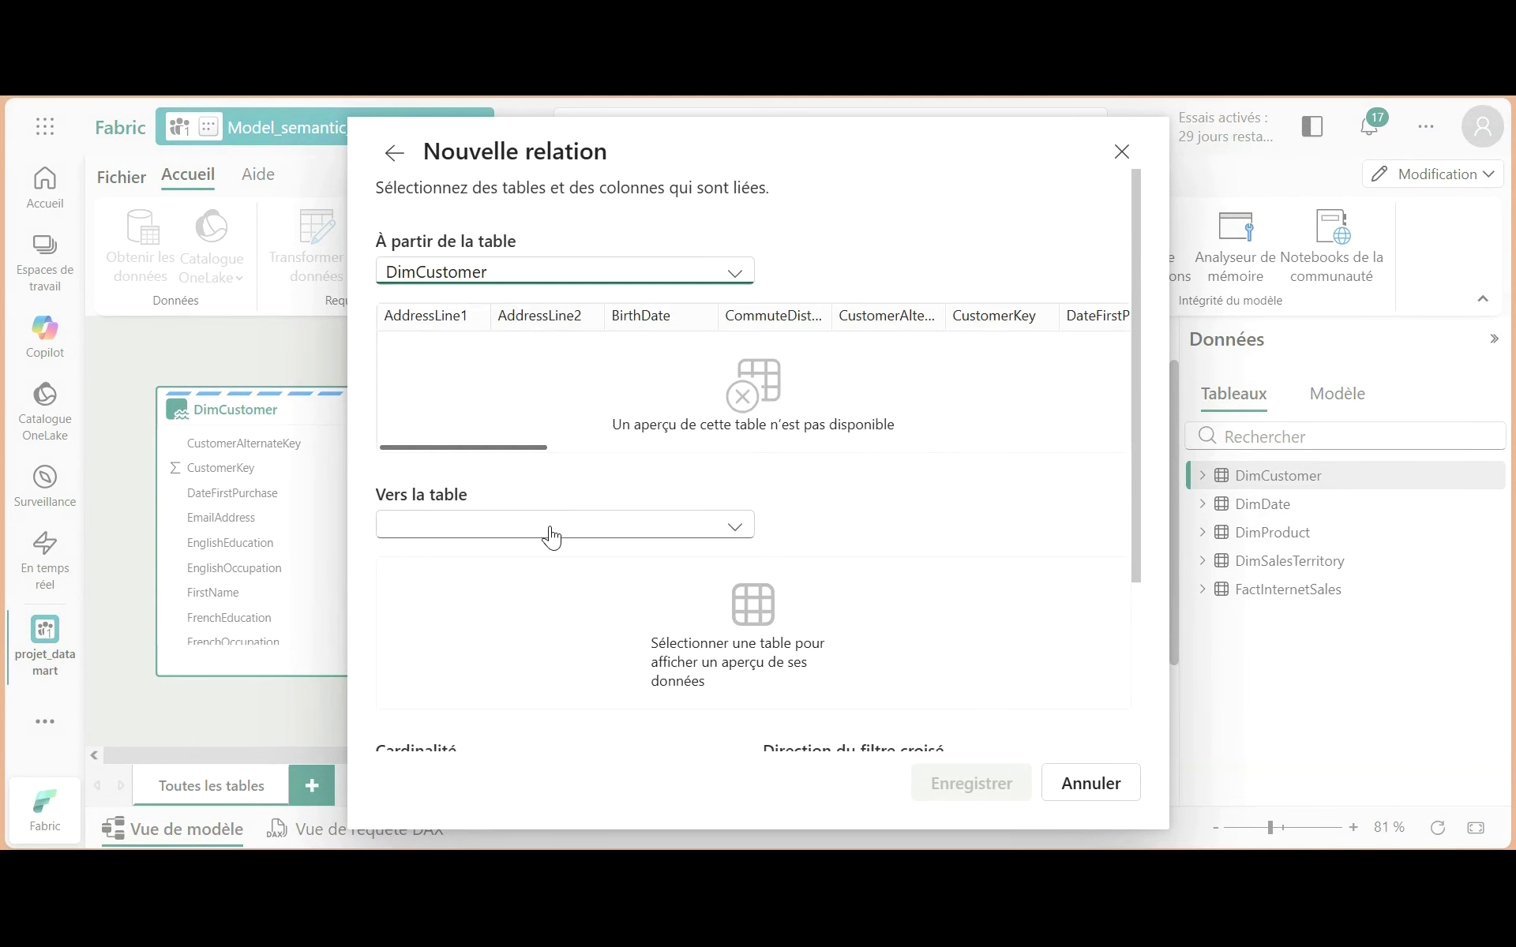
pyautogui.click(733, 527)
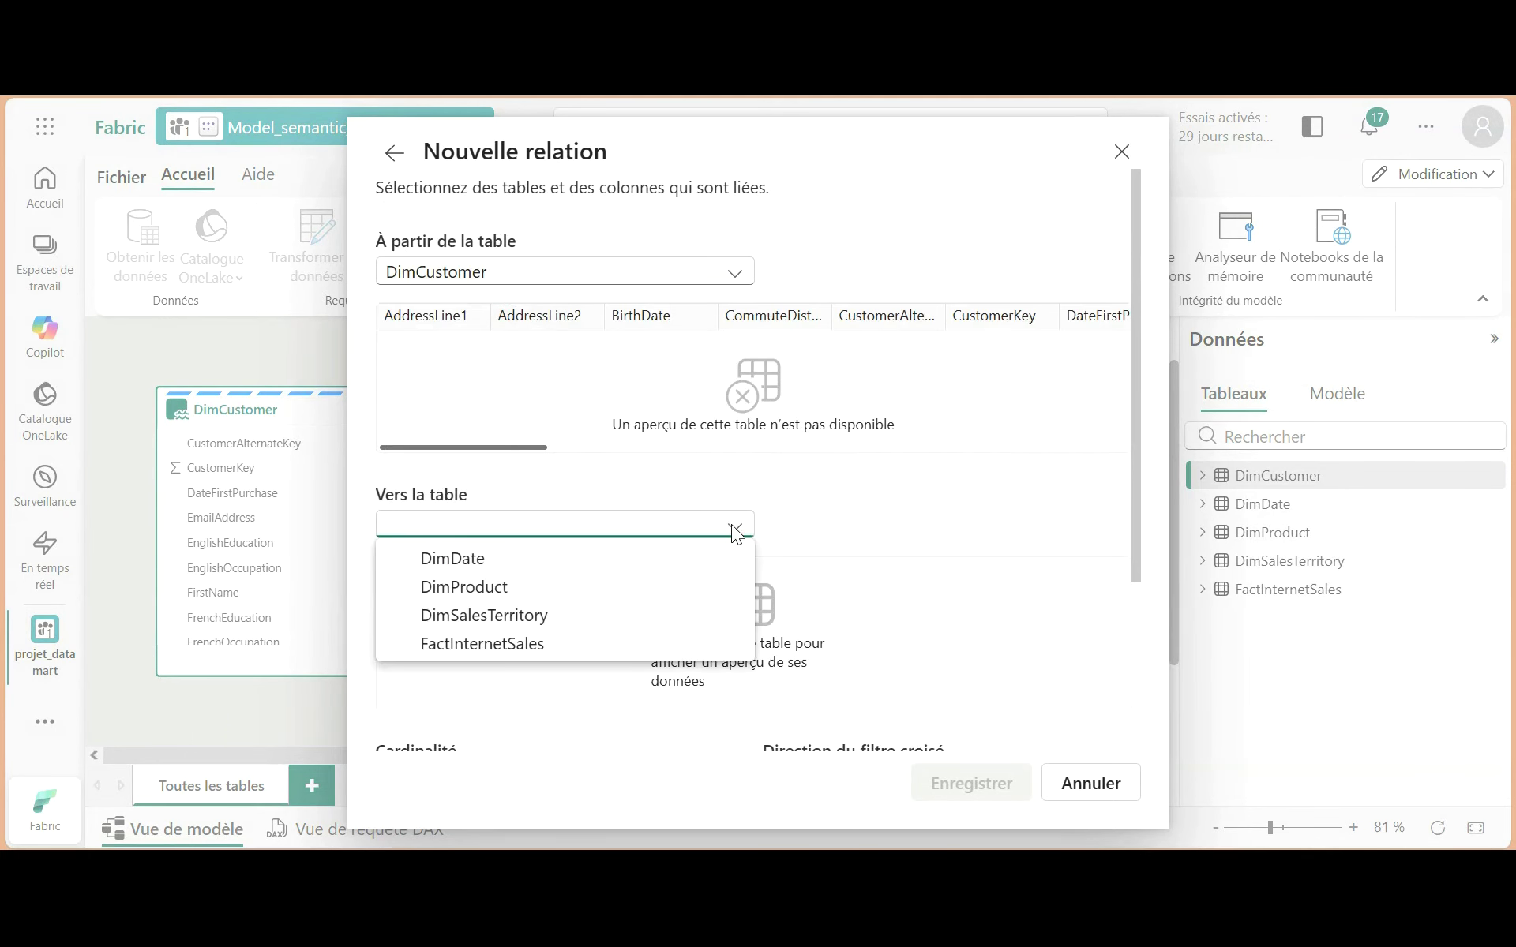
pyautogui.click(520, 646)
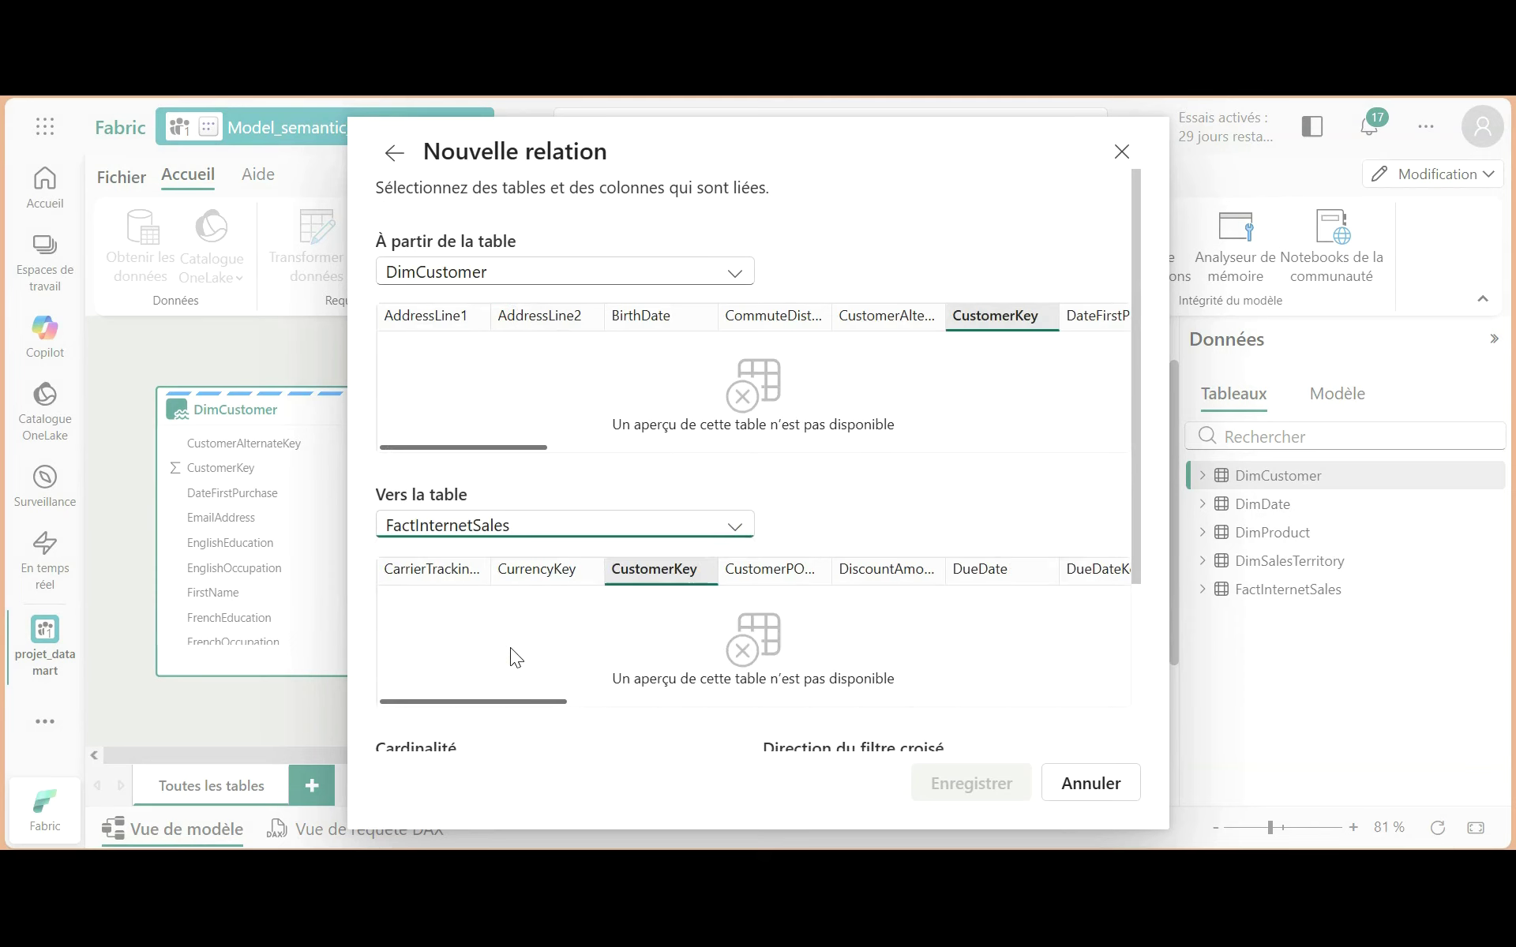
pyautogui.click(655, 567)
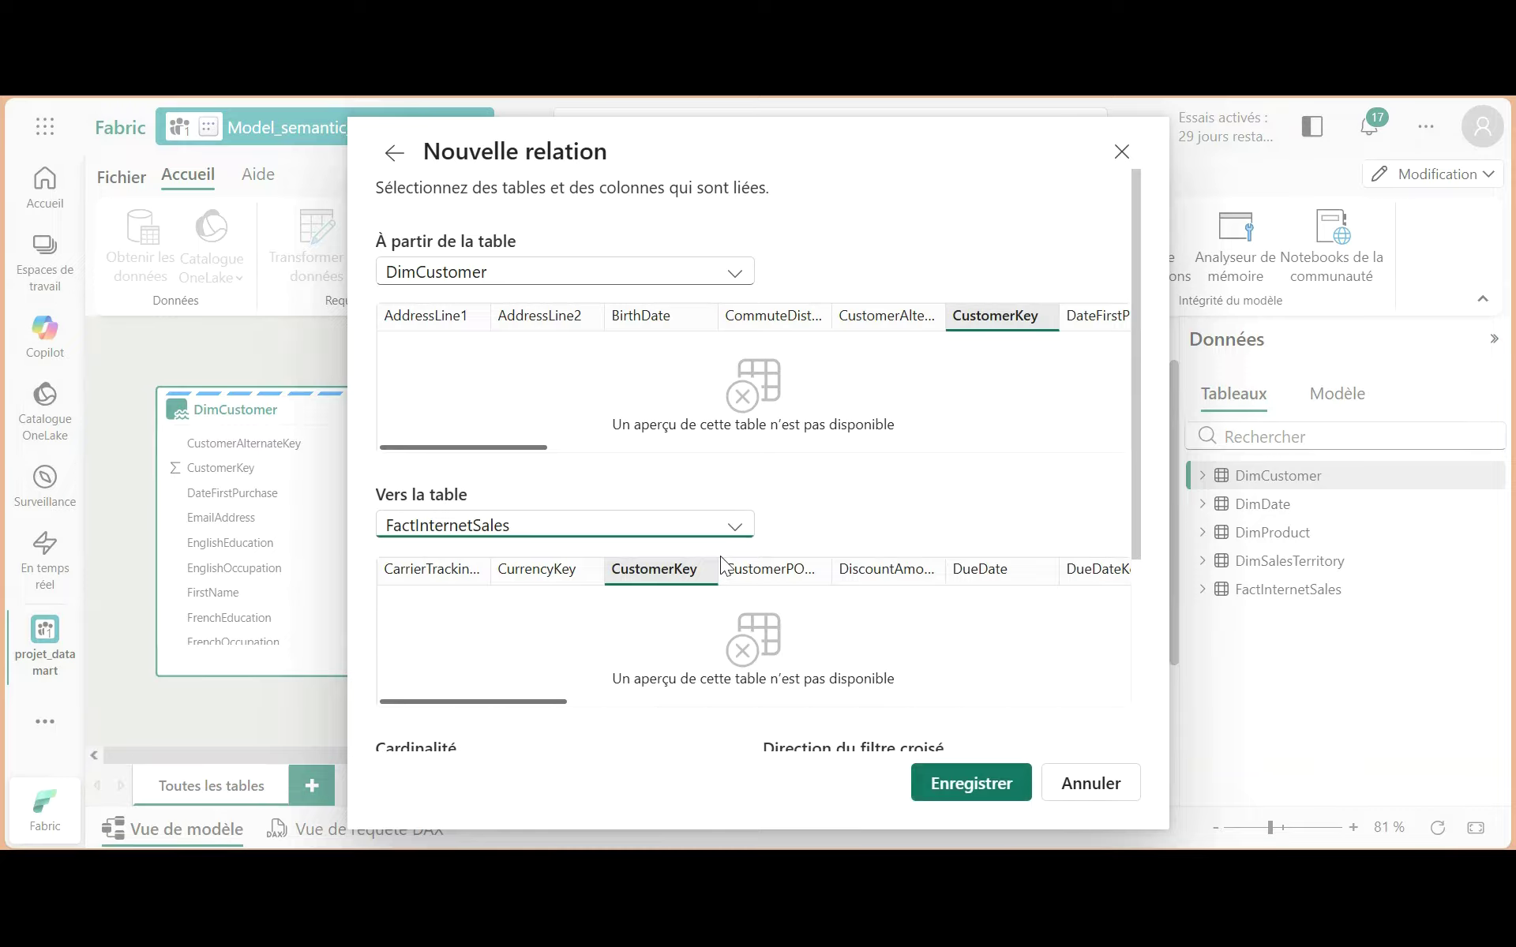
pyautogui.scroll(-1, 709, 638)
pyautogui.scroll(-3, 882, 722)
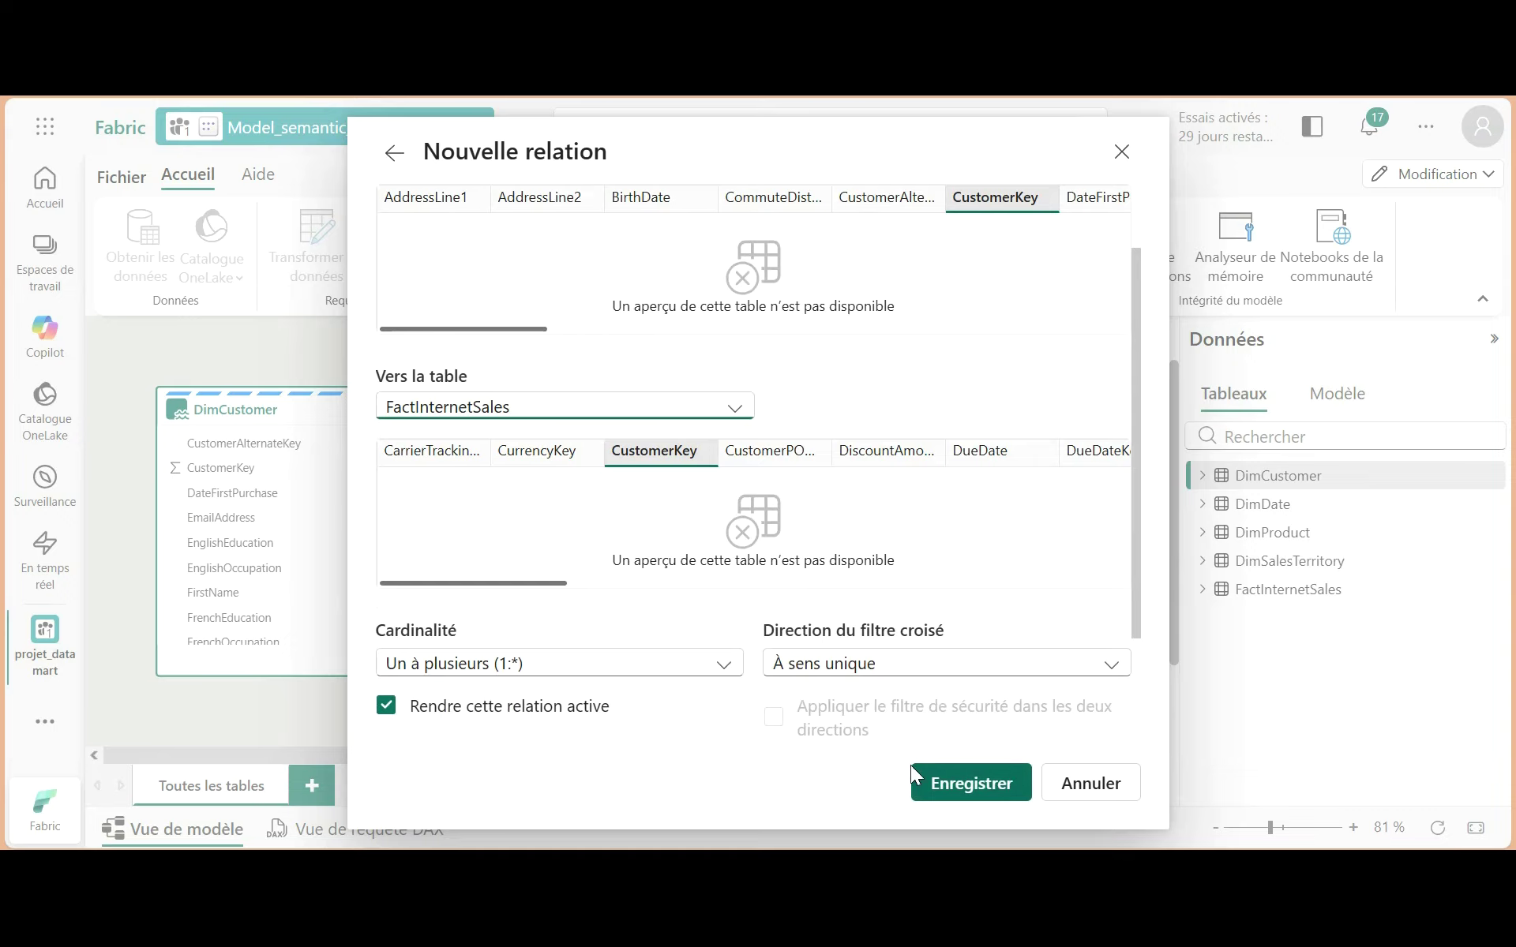
pyautogui.scroll(-3, 758, 666)
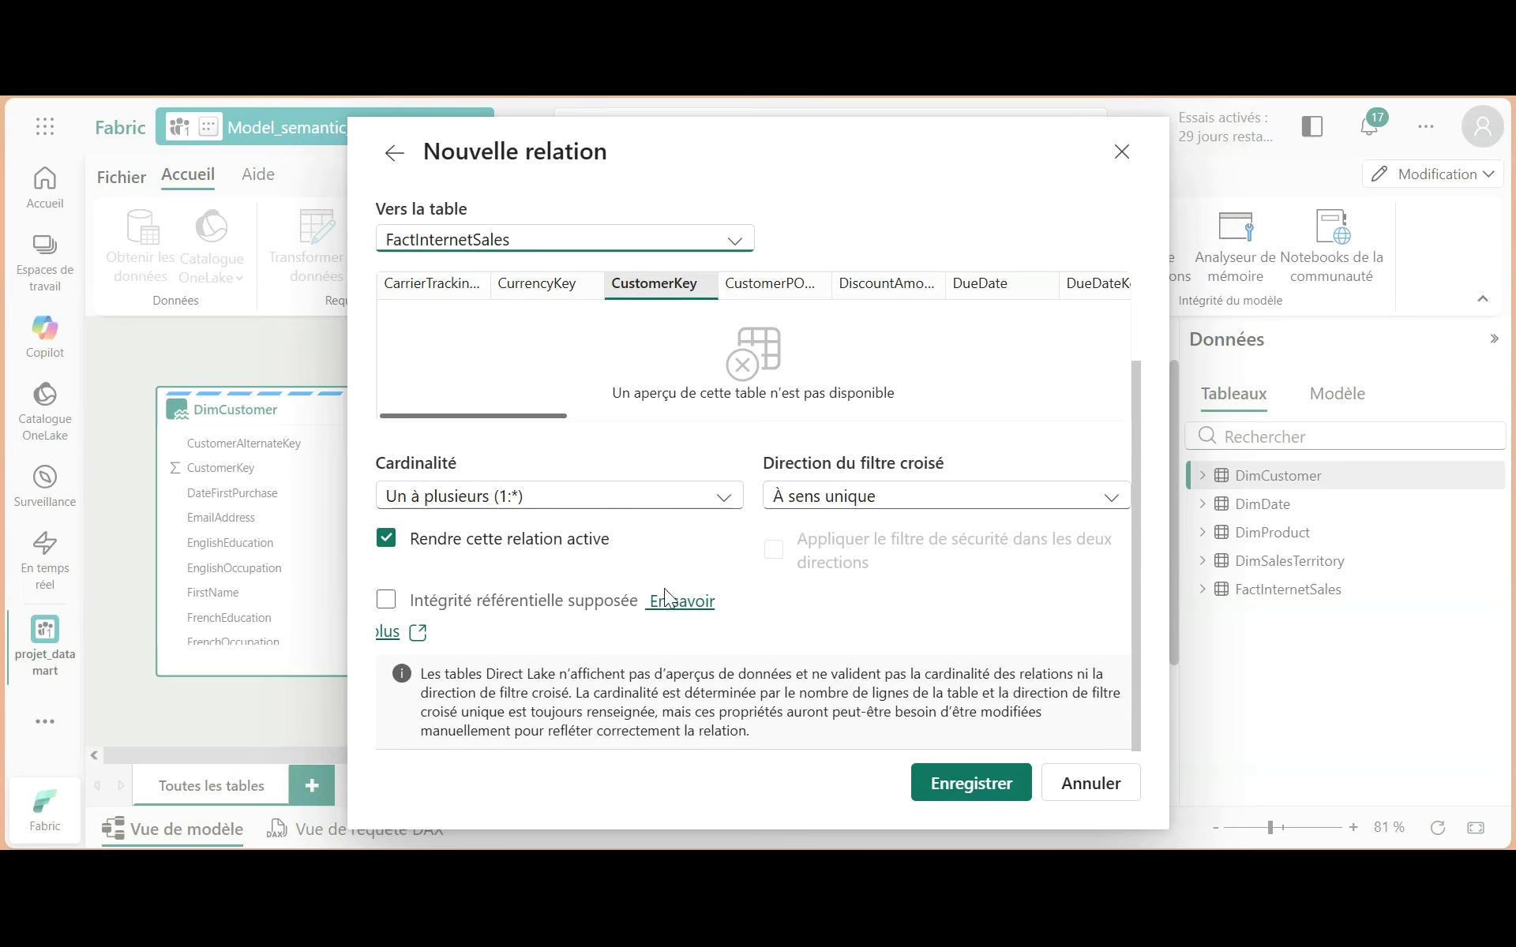
pyautogui.click(958, 784)
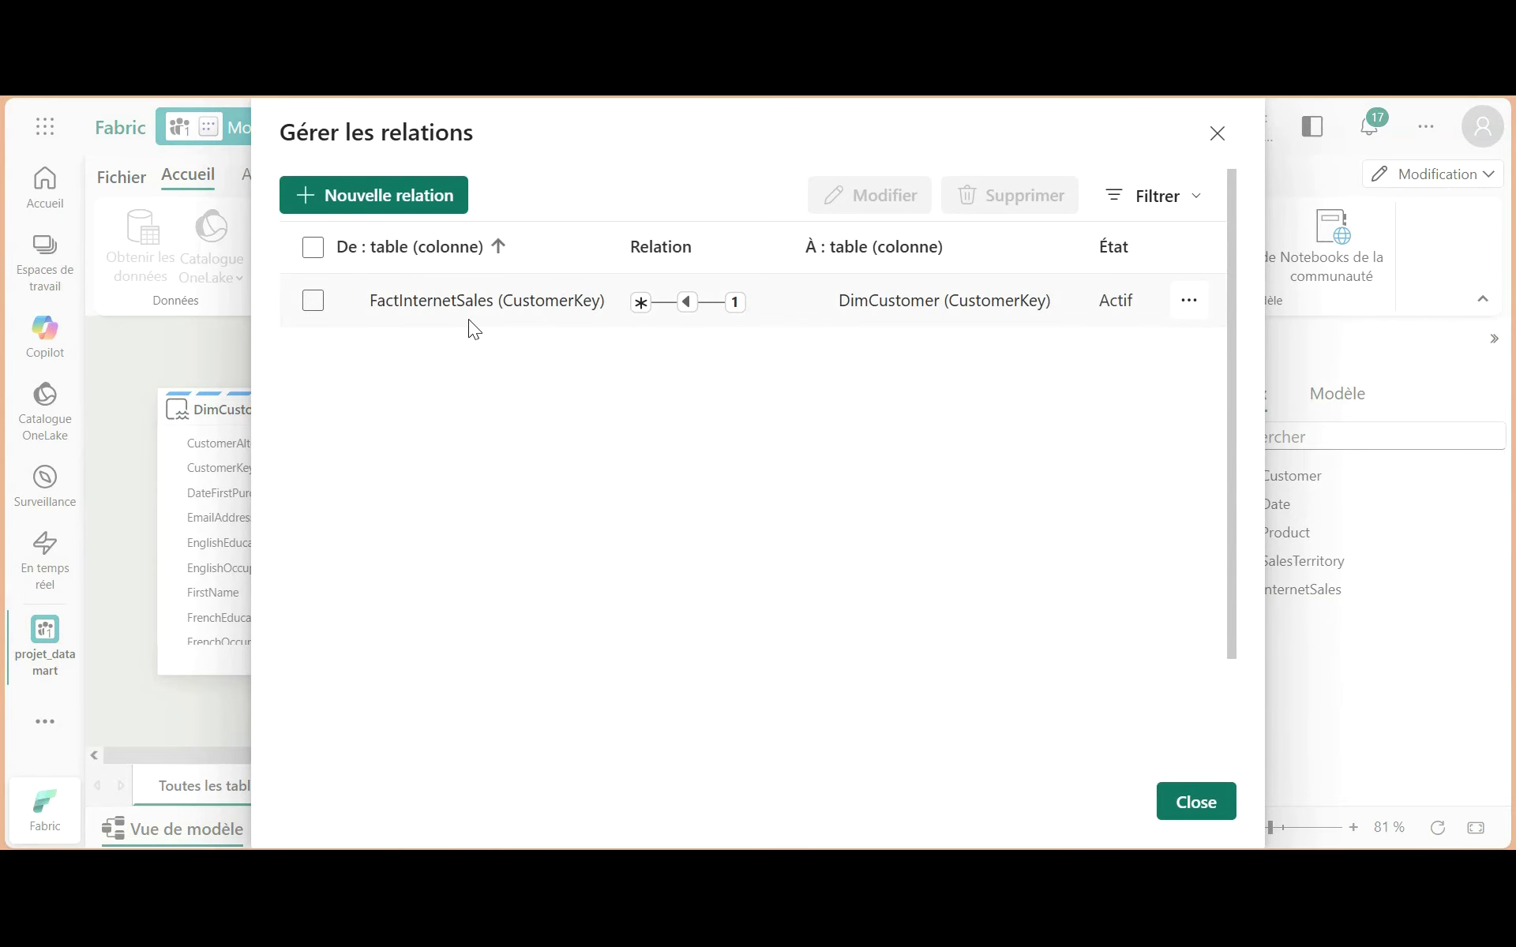
# Step: Create a relation from DimDate to FactInternetSales, matching DateKey with OrderDateKey
pyautogui.click(448, 206)
pyautogui.click(525, 270)
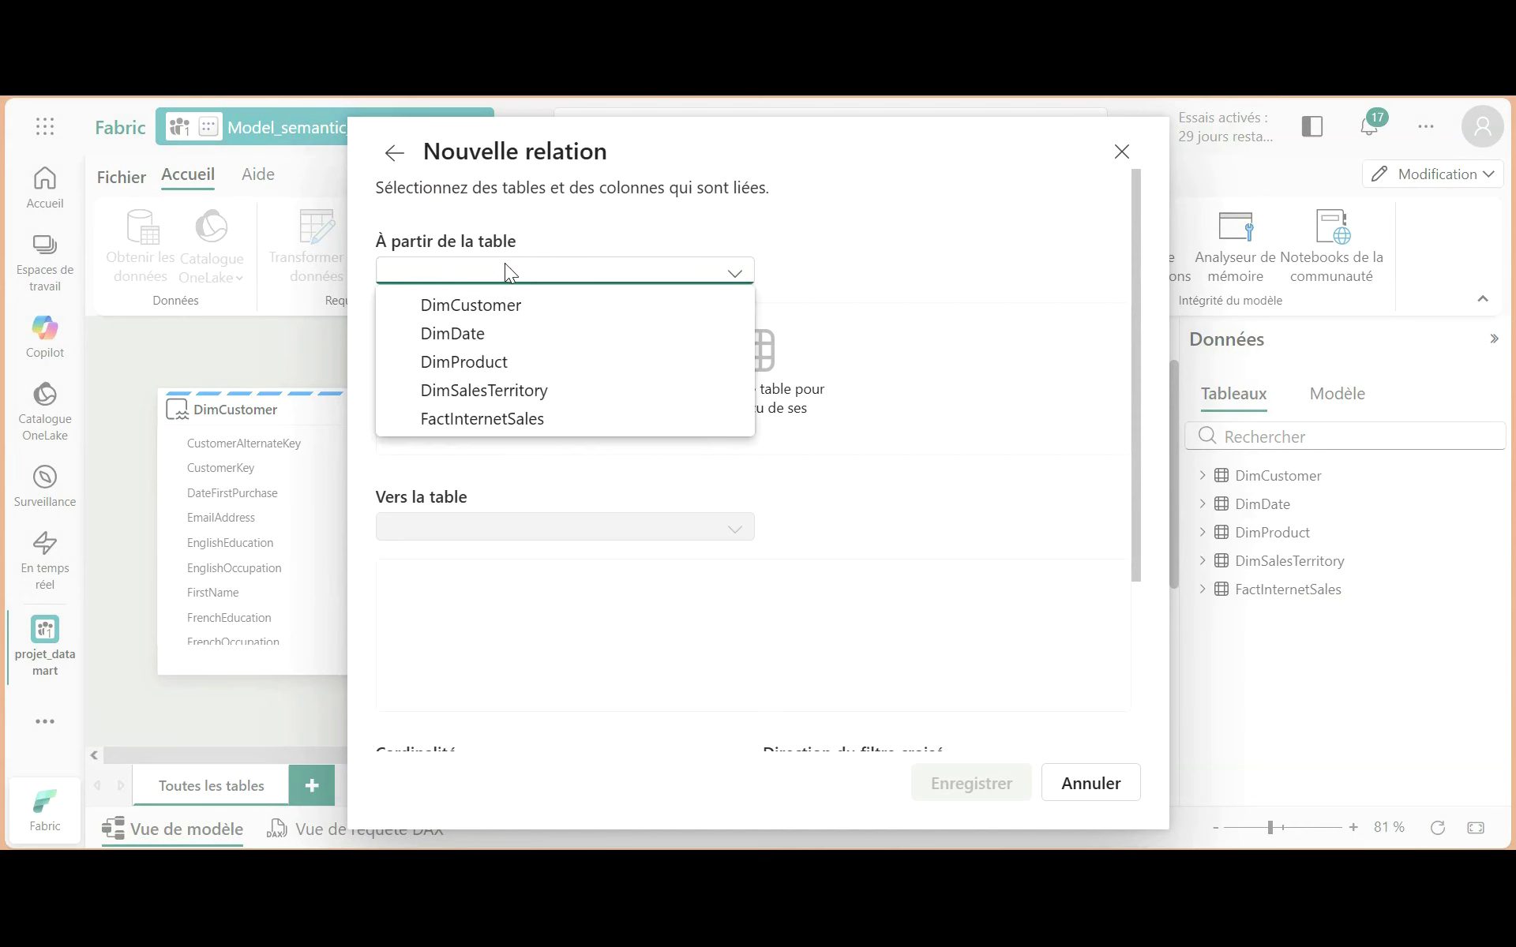
pyautogui.click(469, 334)
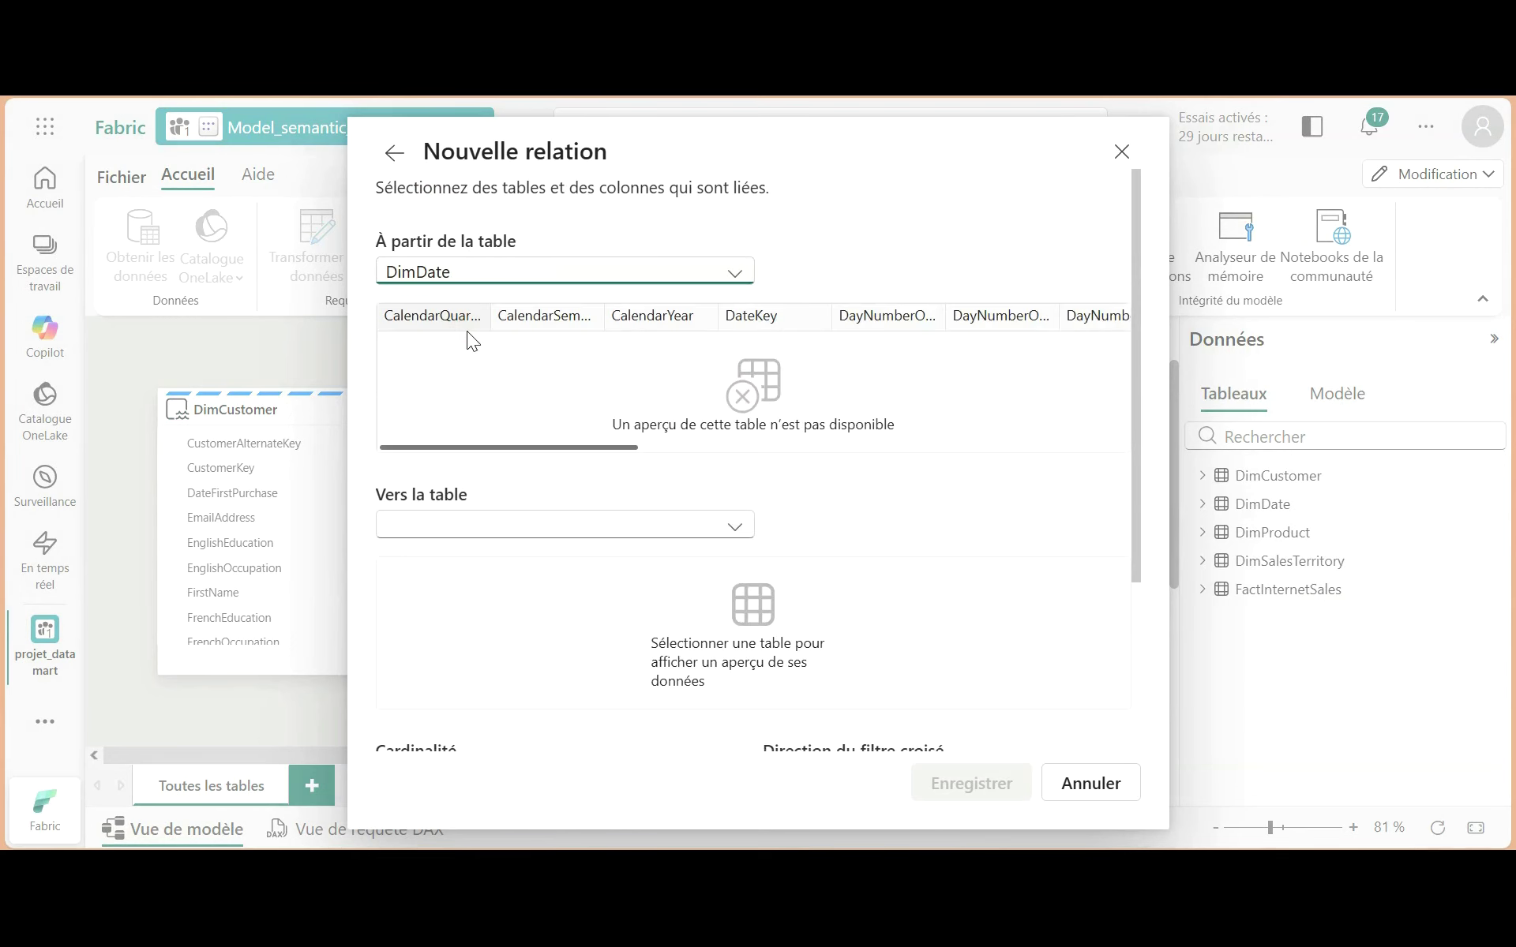
pyautogui.click(720, 530)
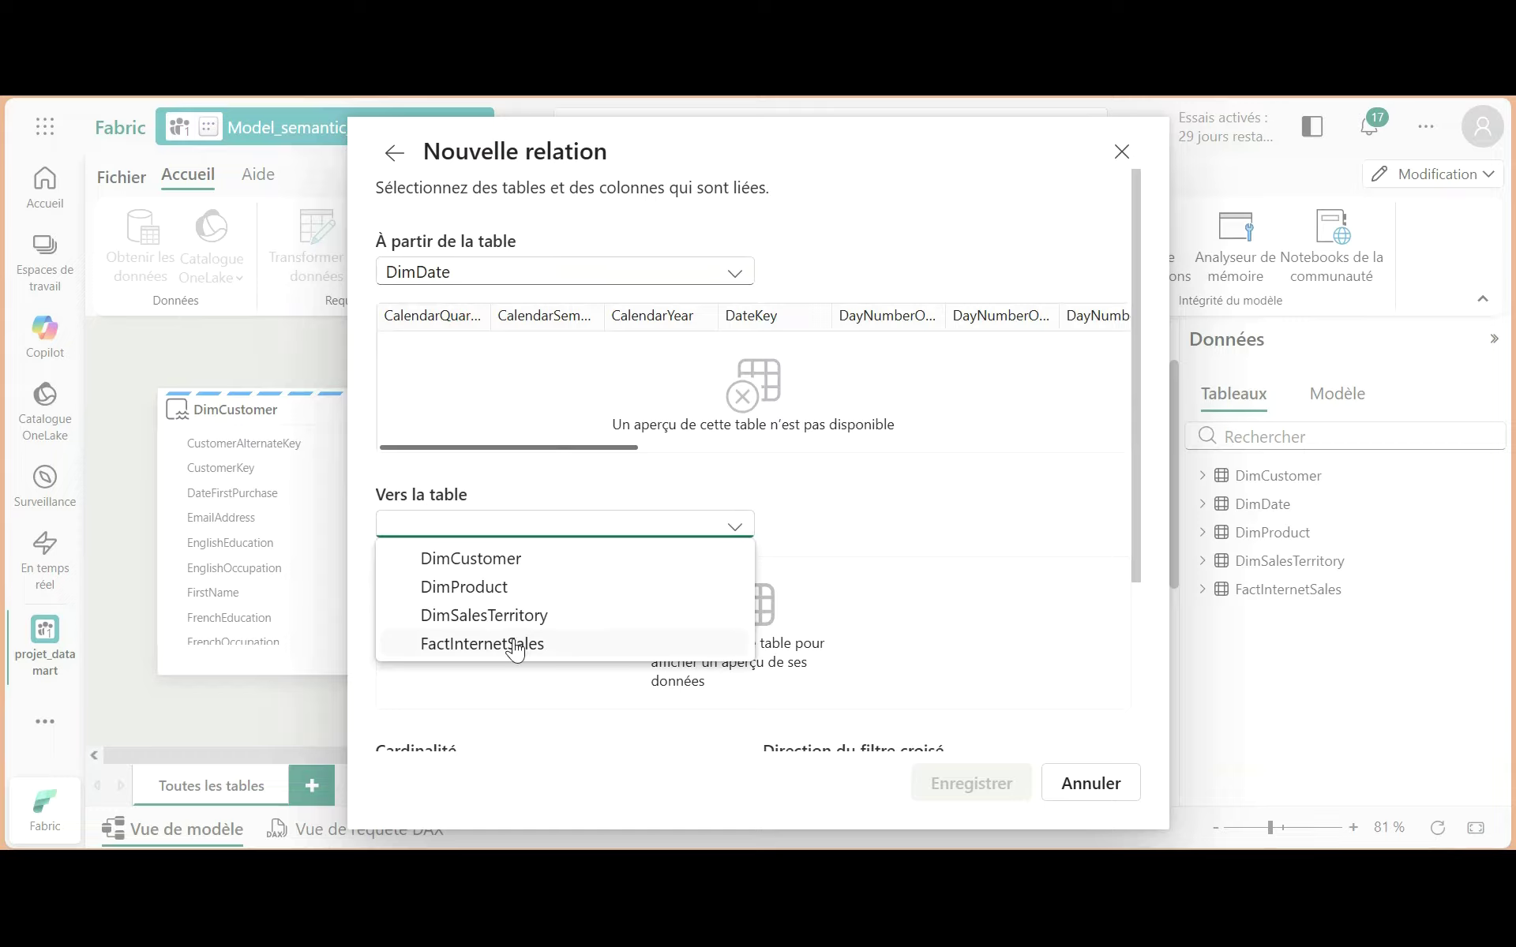
pyautogui.click(514, 645)
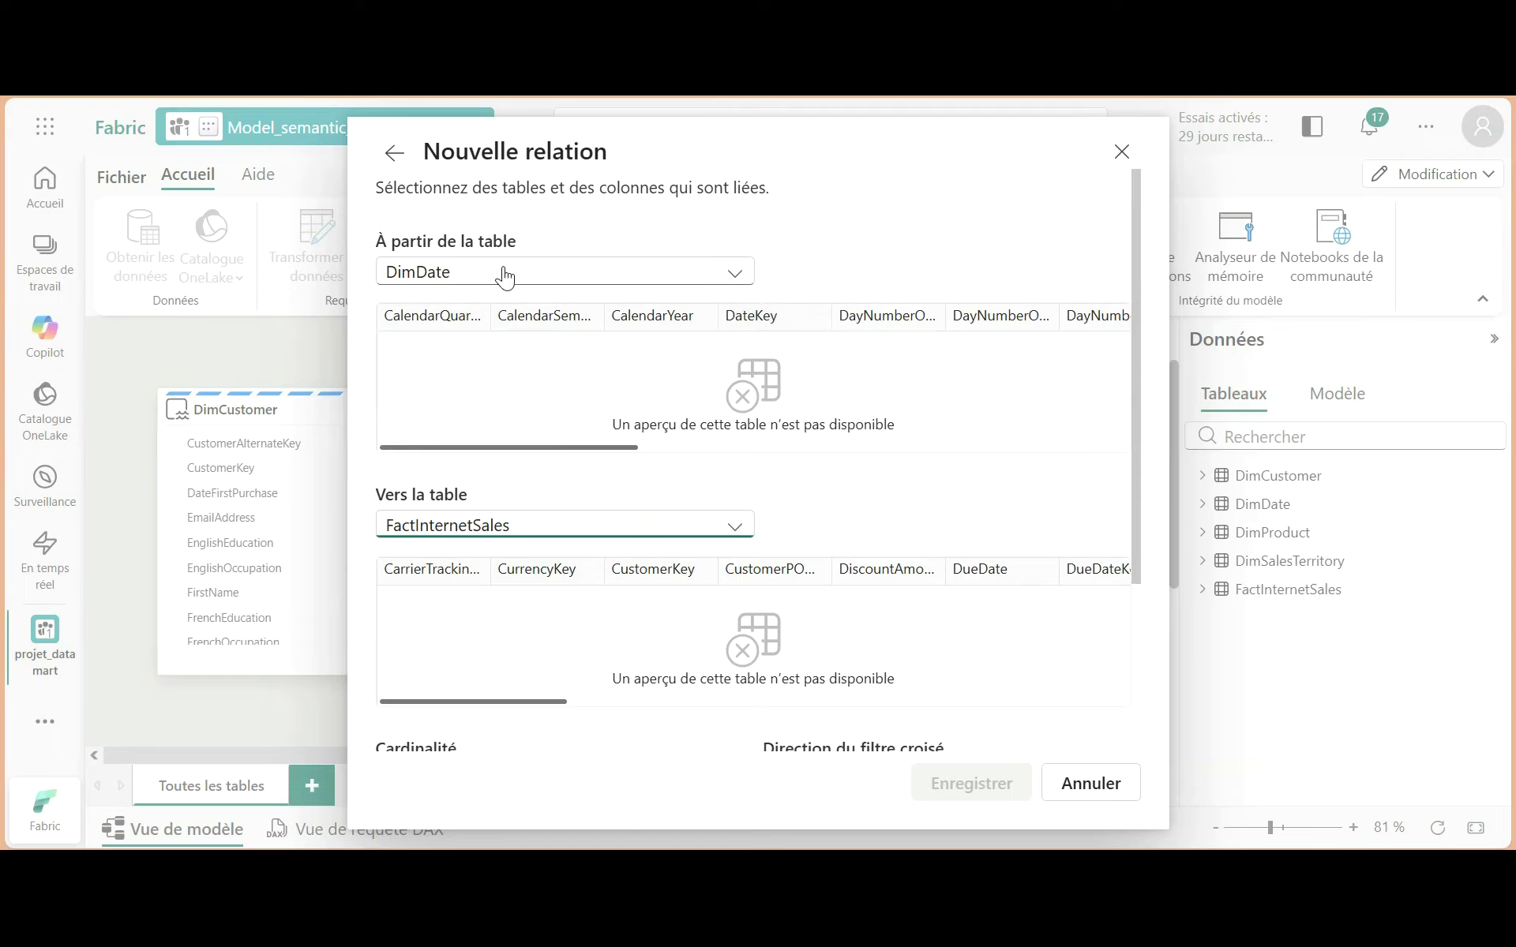
pyautogui.click(751, 316)
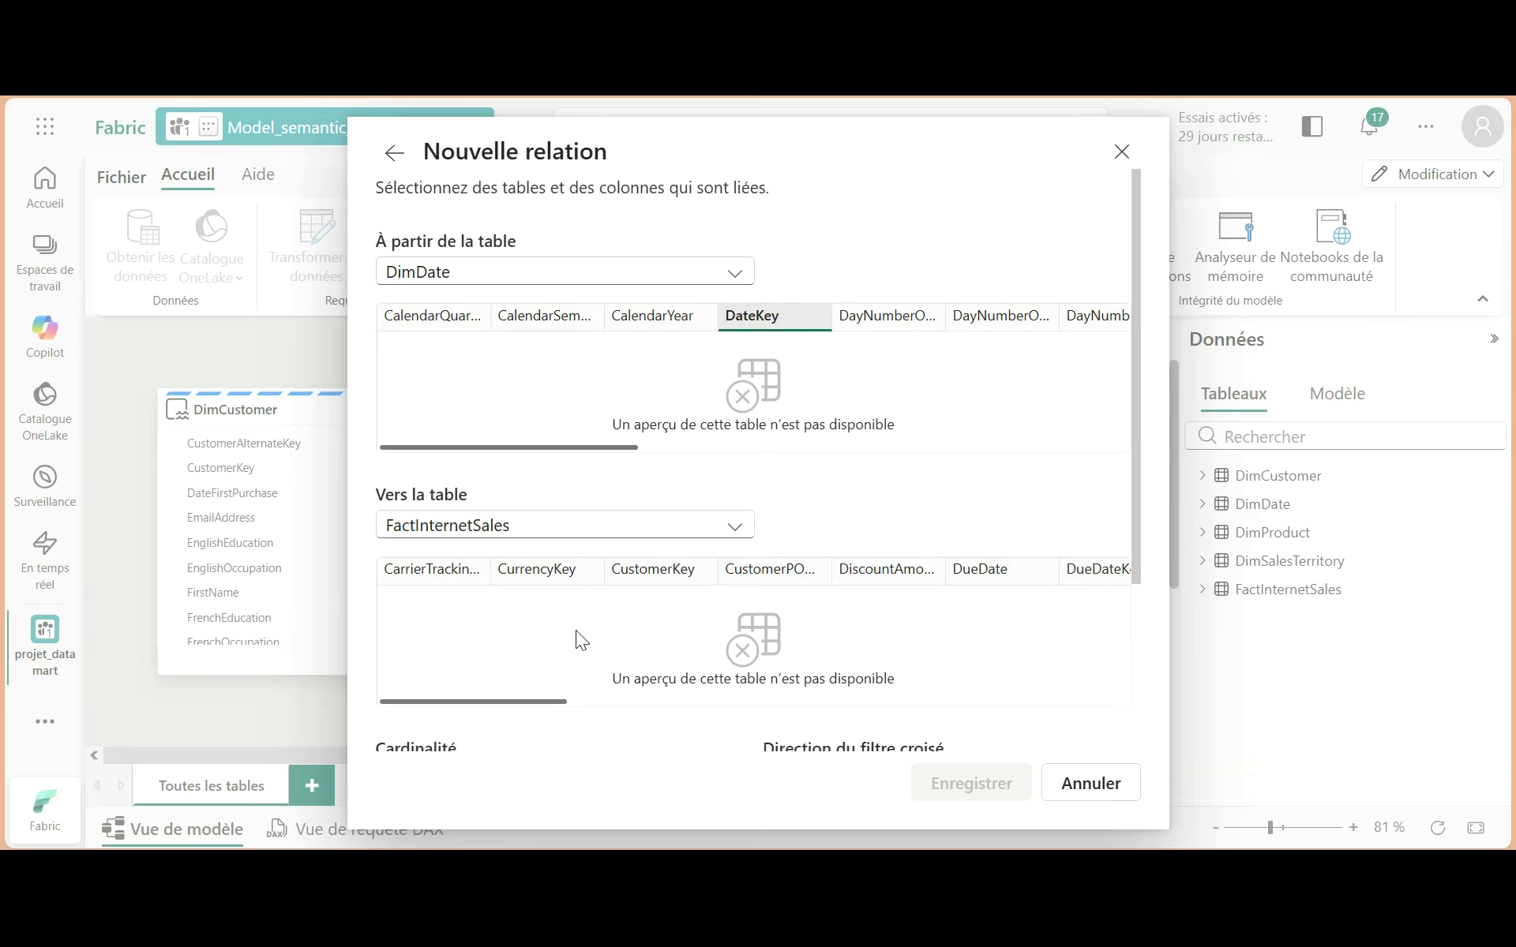
pyautogui.moveTo(533, 699); pyautogui.dragTo(573, 698)
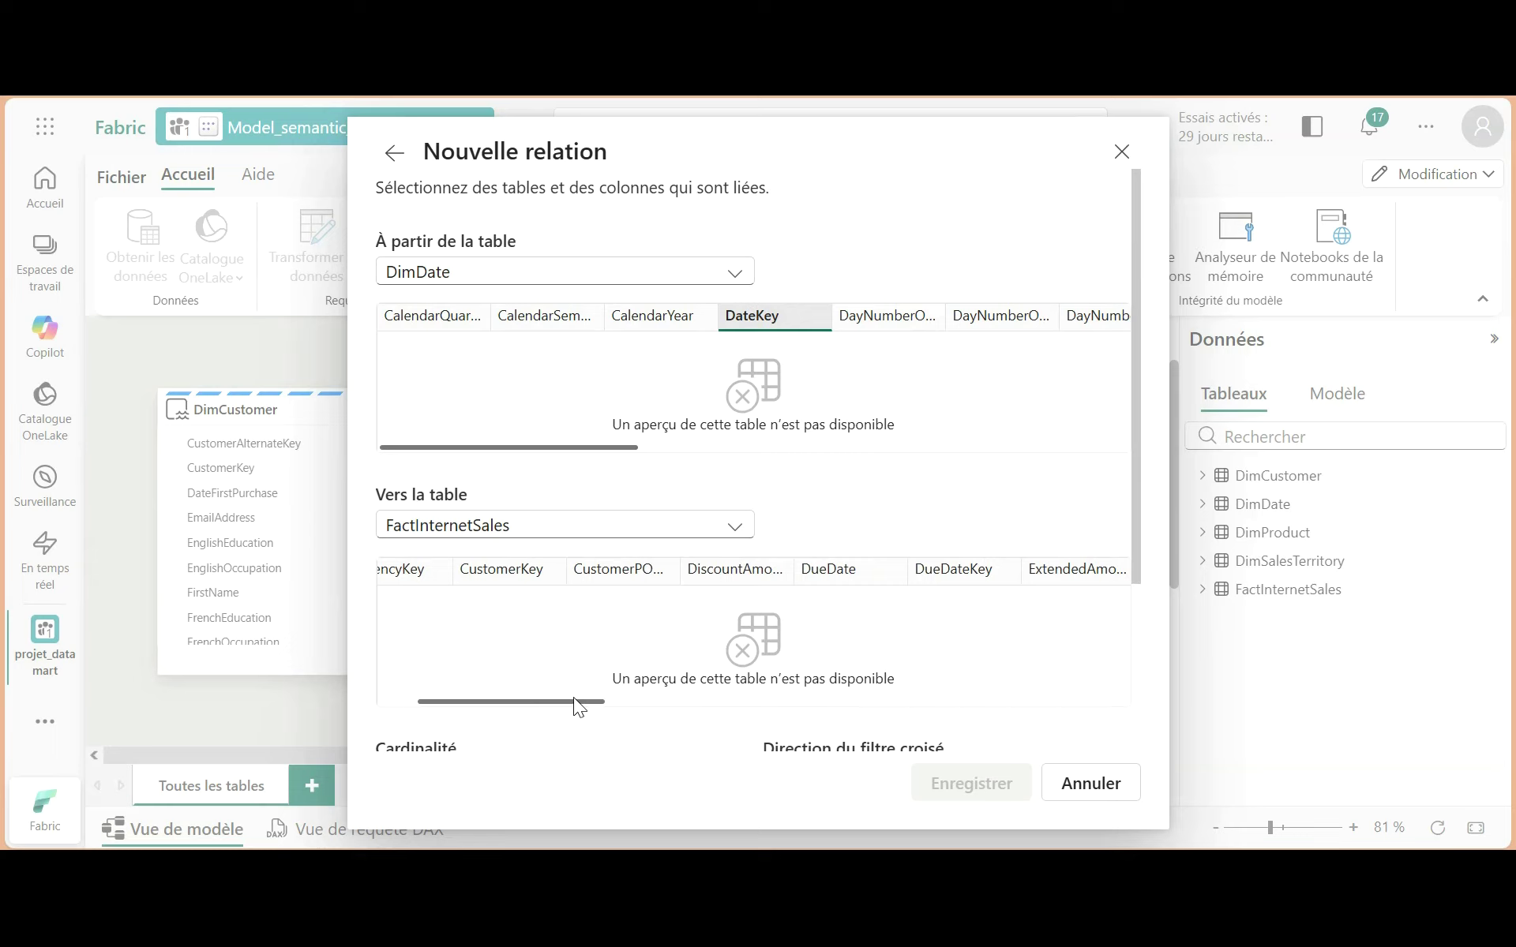
pyautogui.moveTo(573, 698); pyautogui.dragTo(608, 694)
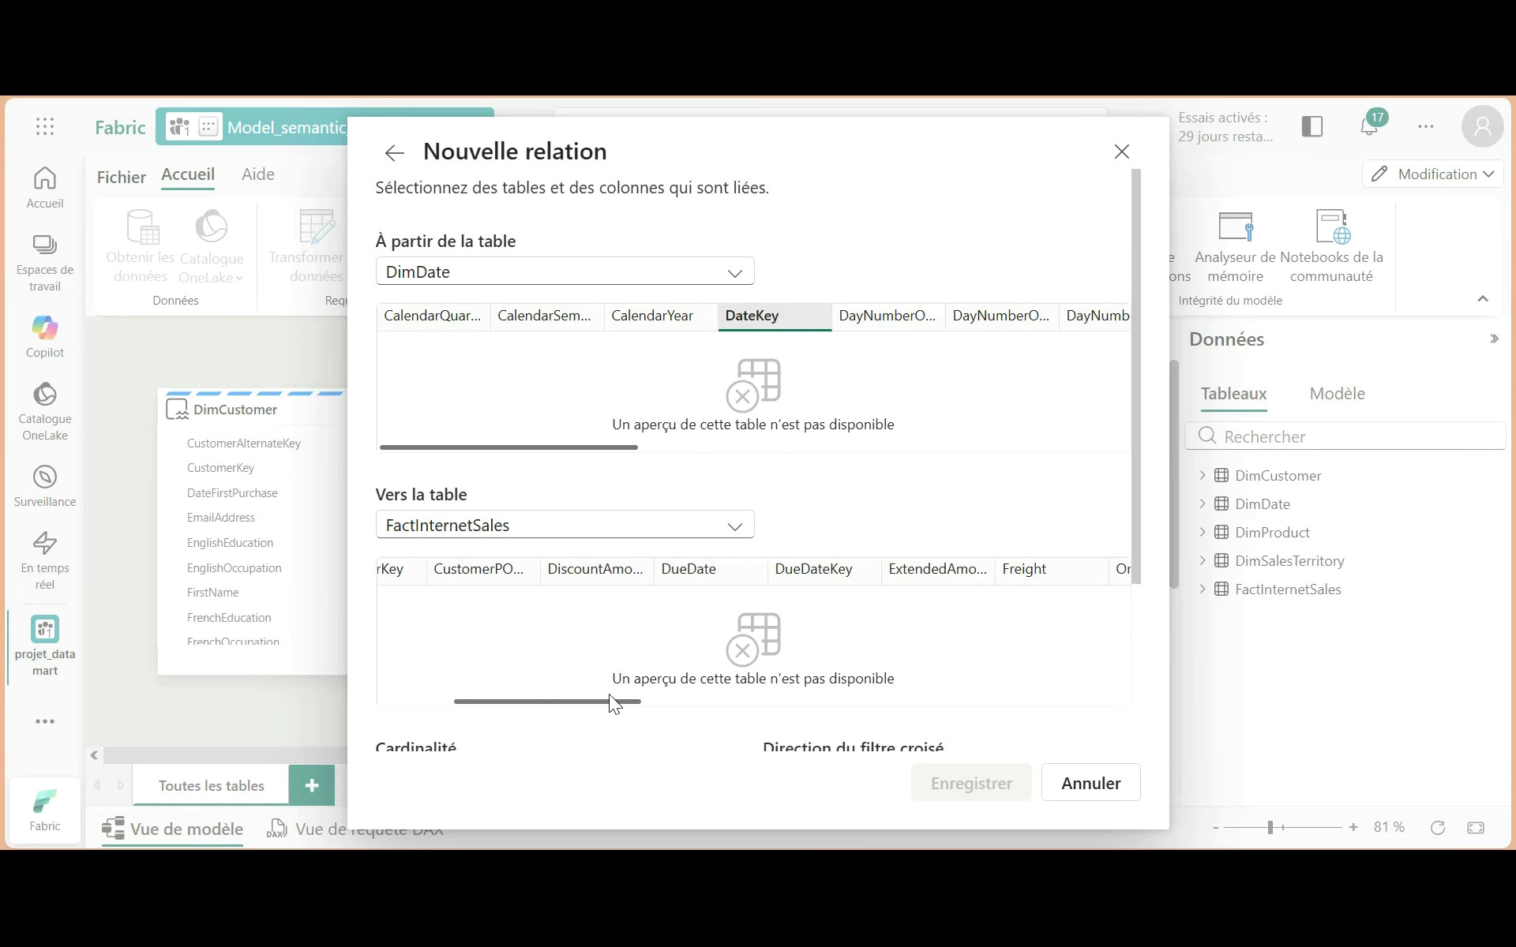
pyautogui.moveTo(609, 694); pyautogui.dragTo(665, 694)
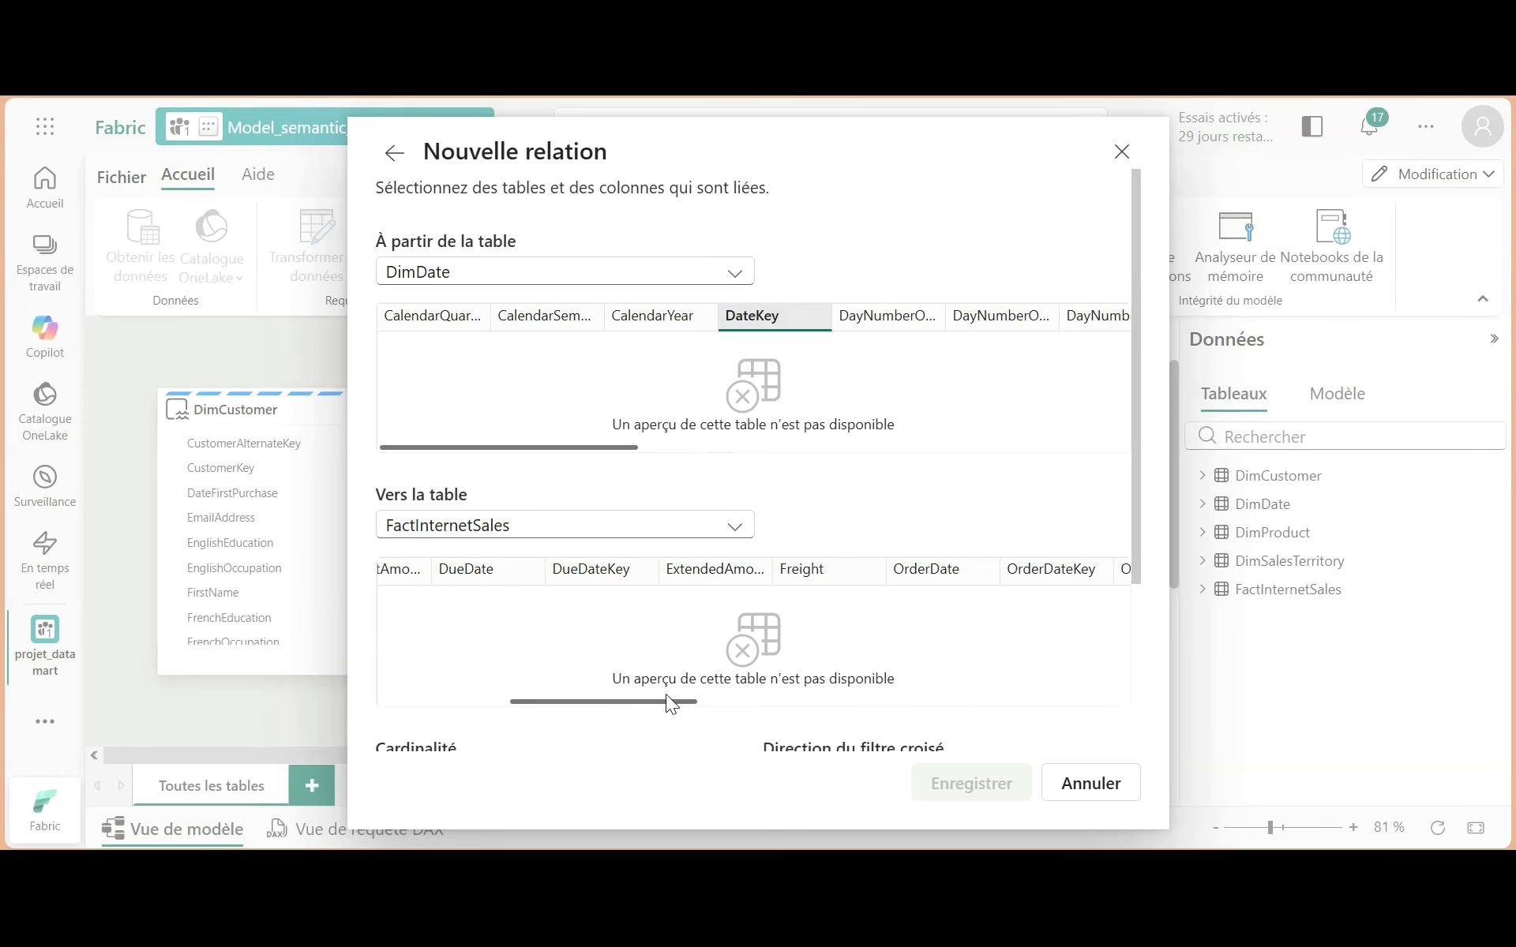
pyautogui.click(1046, 571)
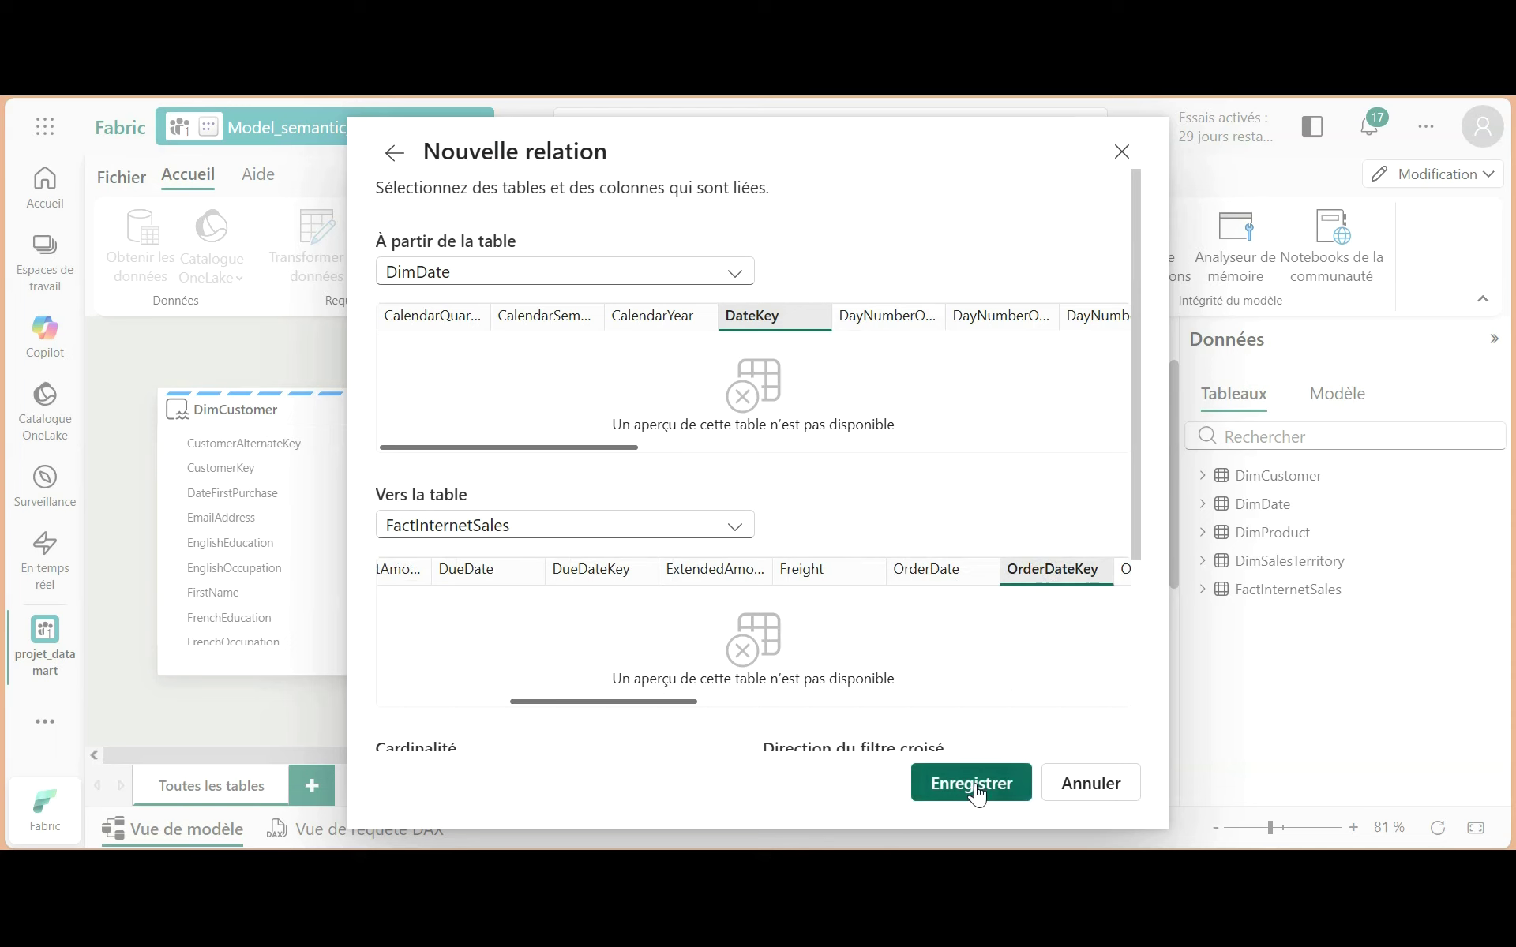
pyautogui.click(976, 789)
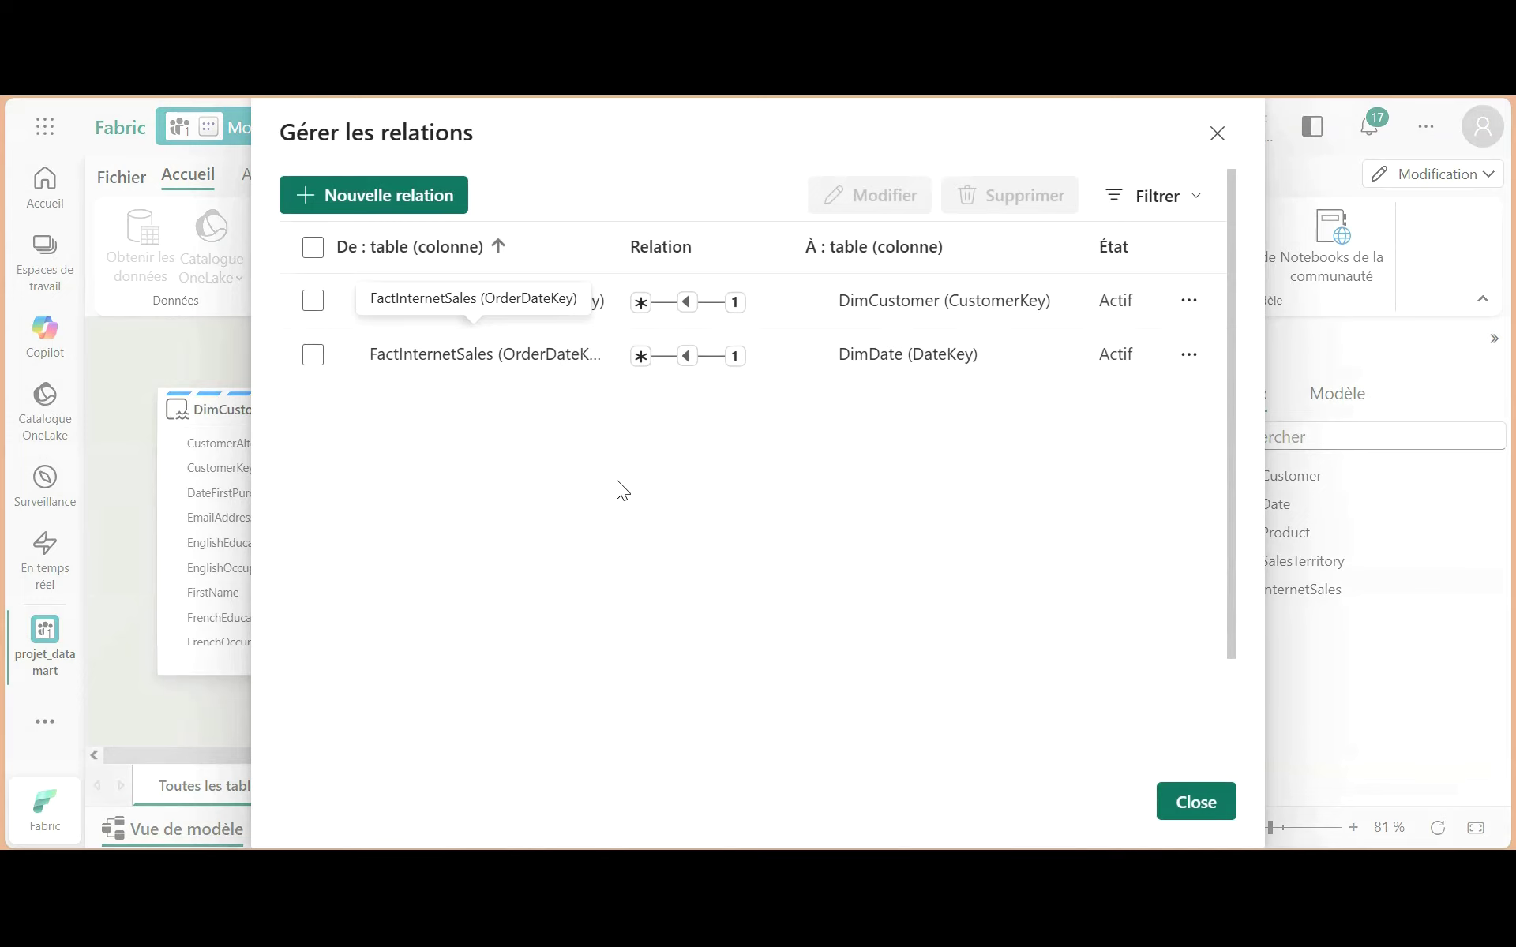
pyautogui.scroll(-2, 619, 480)
pyautogui.scroll(2, 625, 466)
pyautogui.scroll(-2, 649, 386)
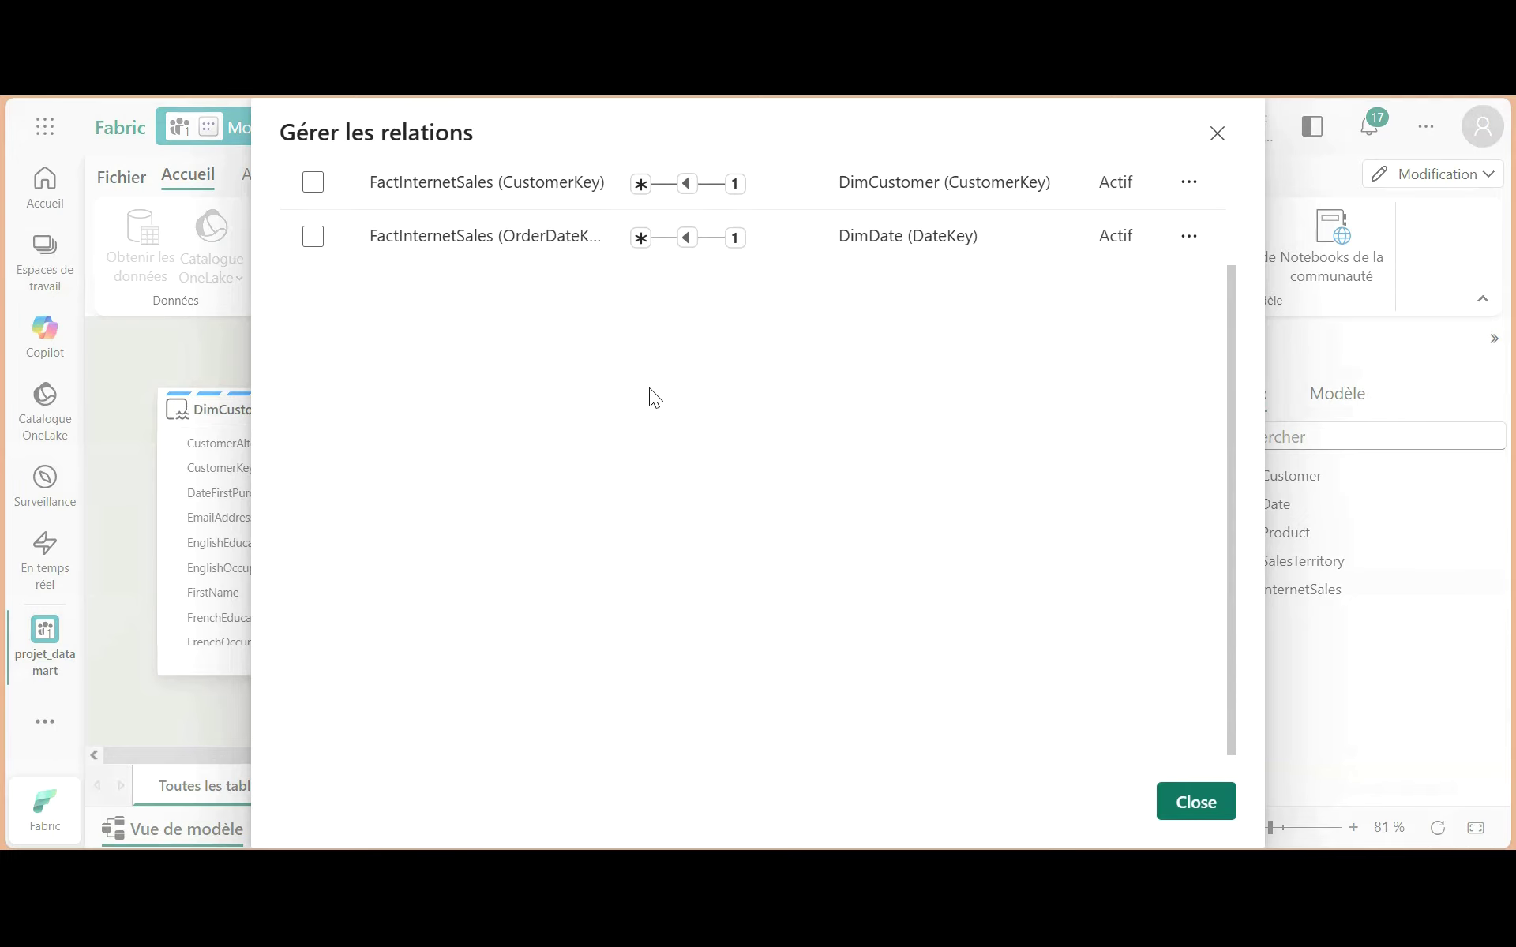
pyautogui.scroll(2, 646, 401)
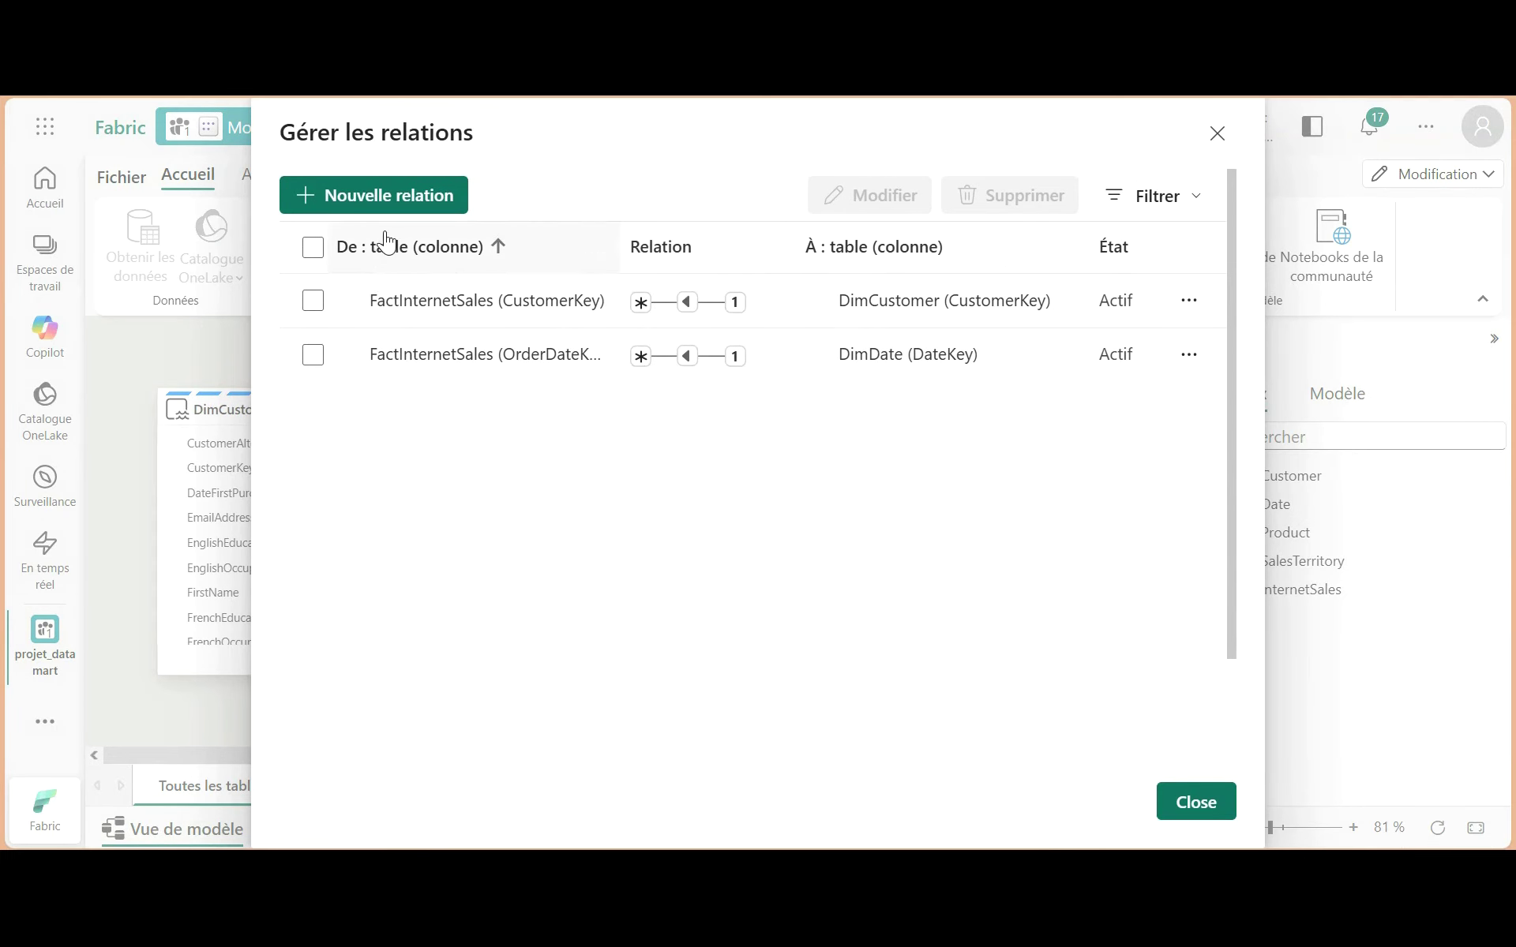
# Step: Create a relation from DimProduct to FactInternetSales, matching the ProductKey column in both tables
pyautogui.click(388, 196)
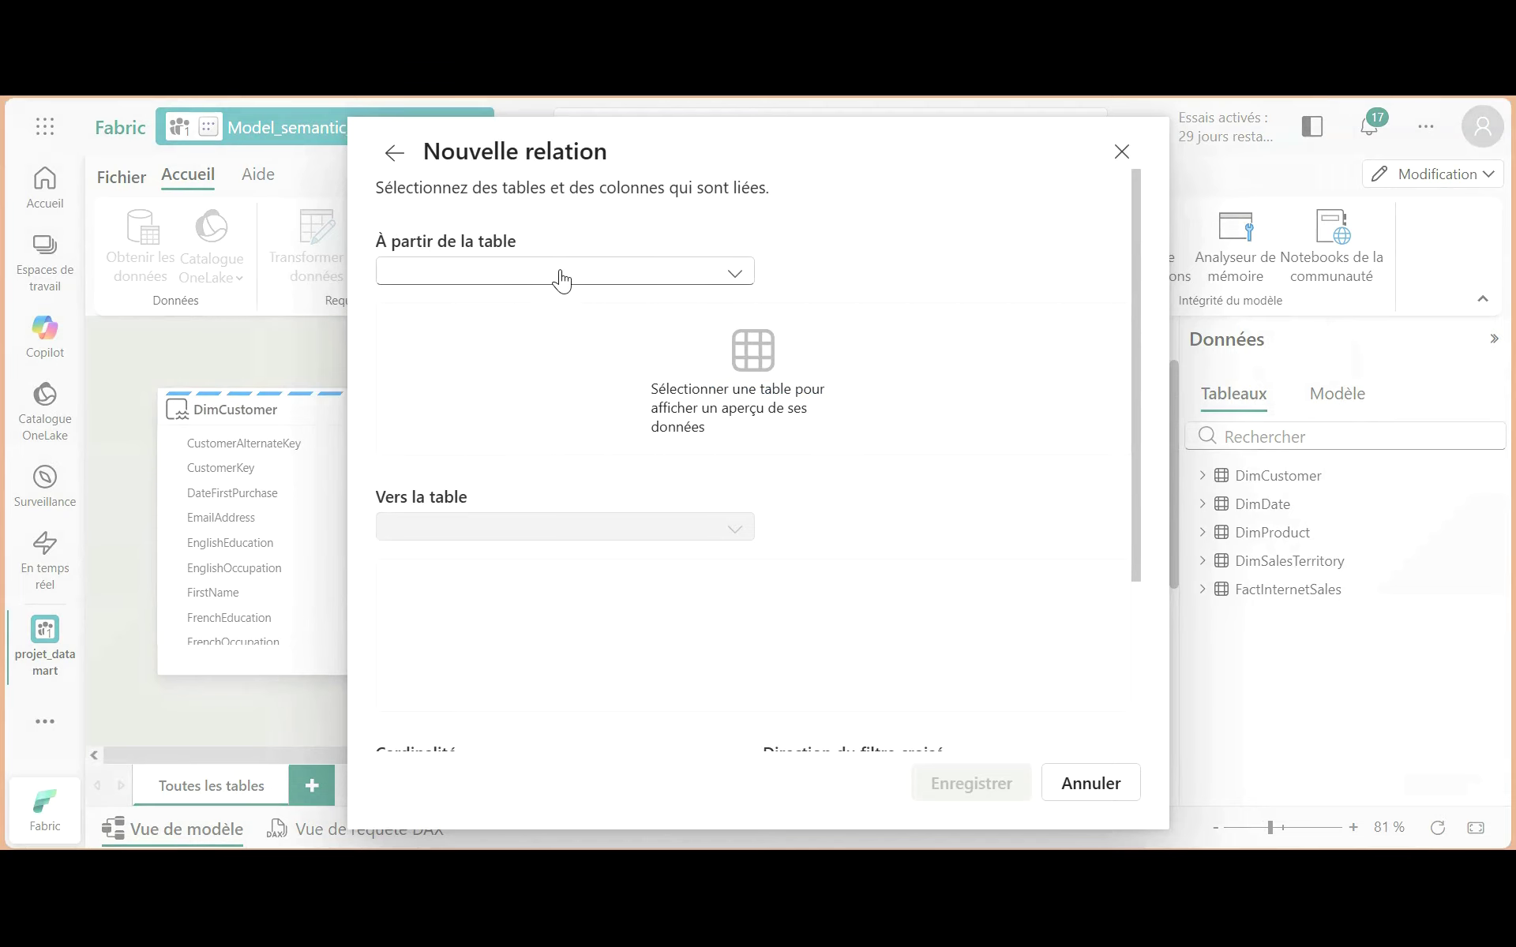
pyautogui.click(712, 273)
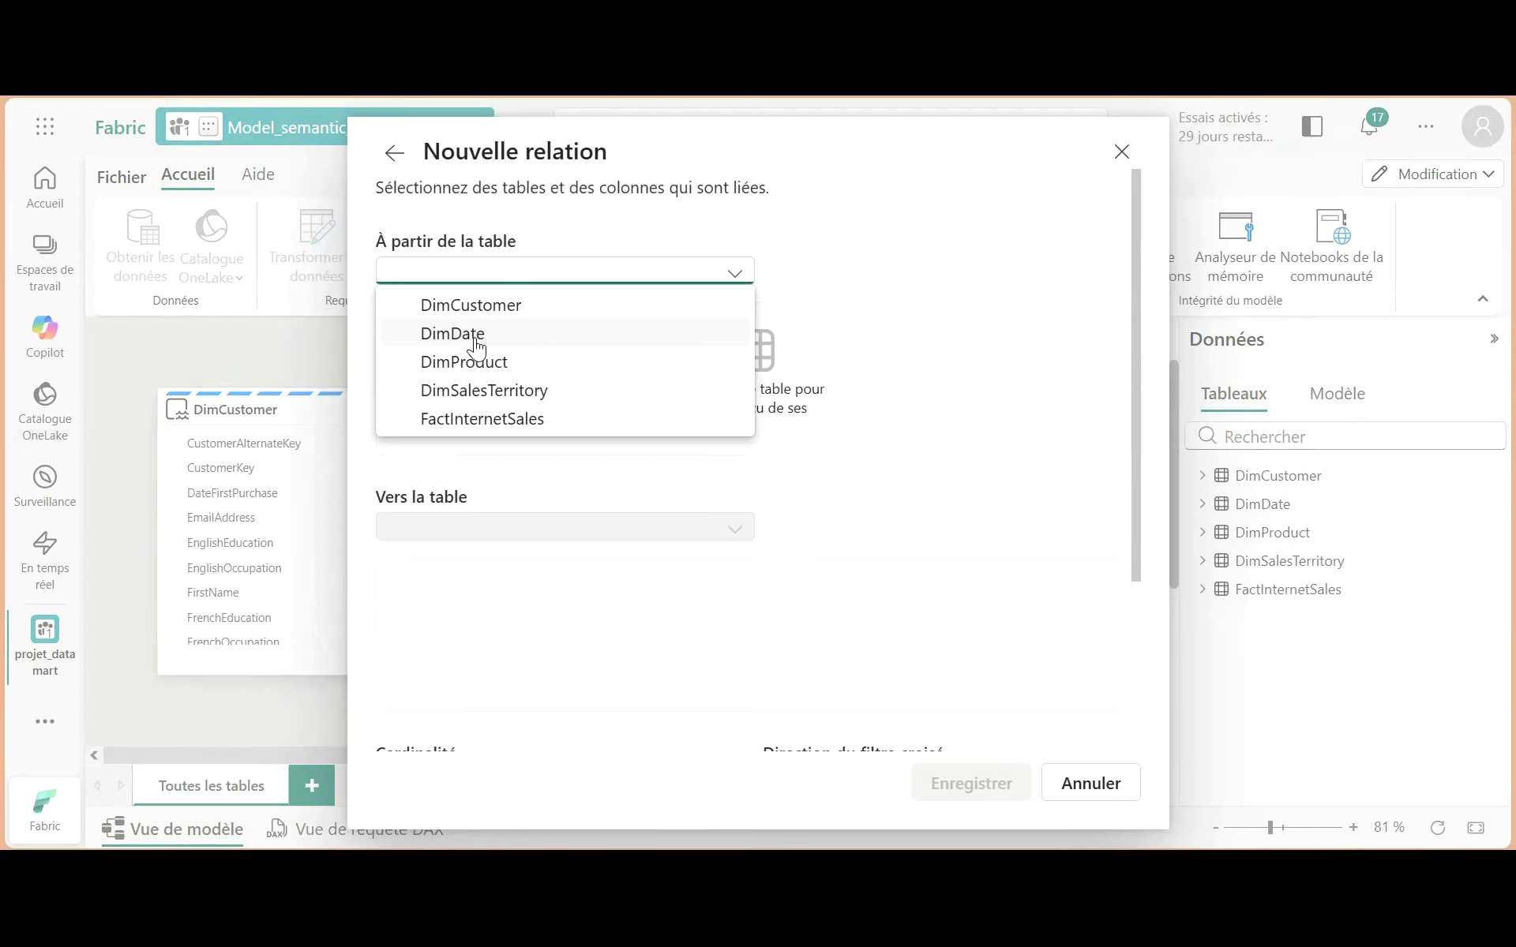
pyautogui.click(466, 362)
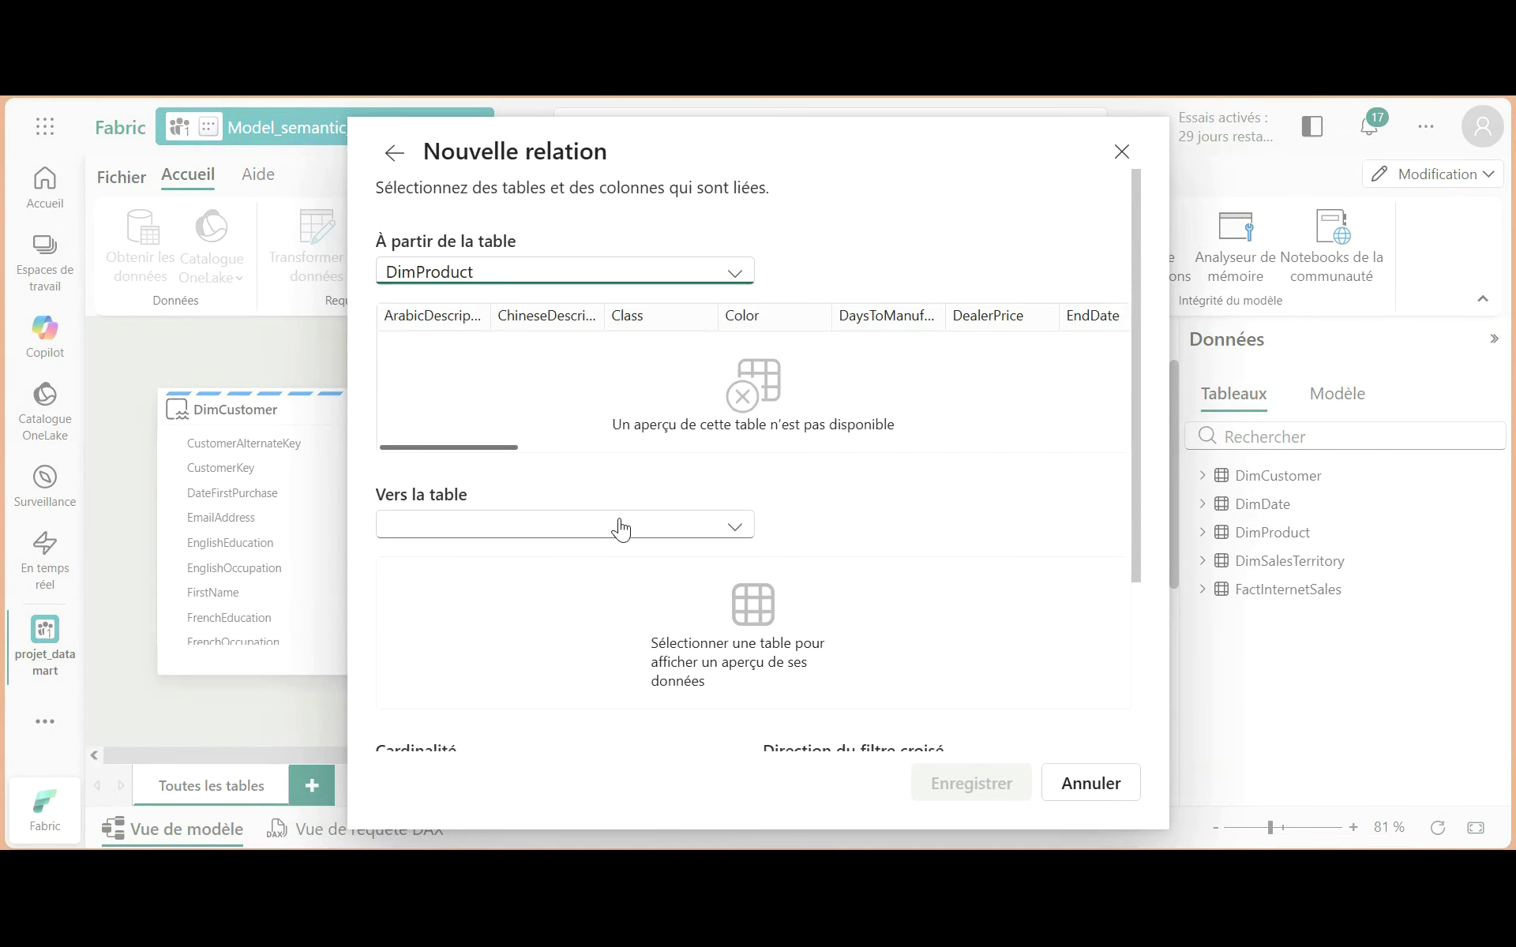
pyautogui.click(719, 530)
pyautogui.click(458, 641)
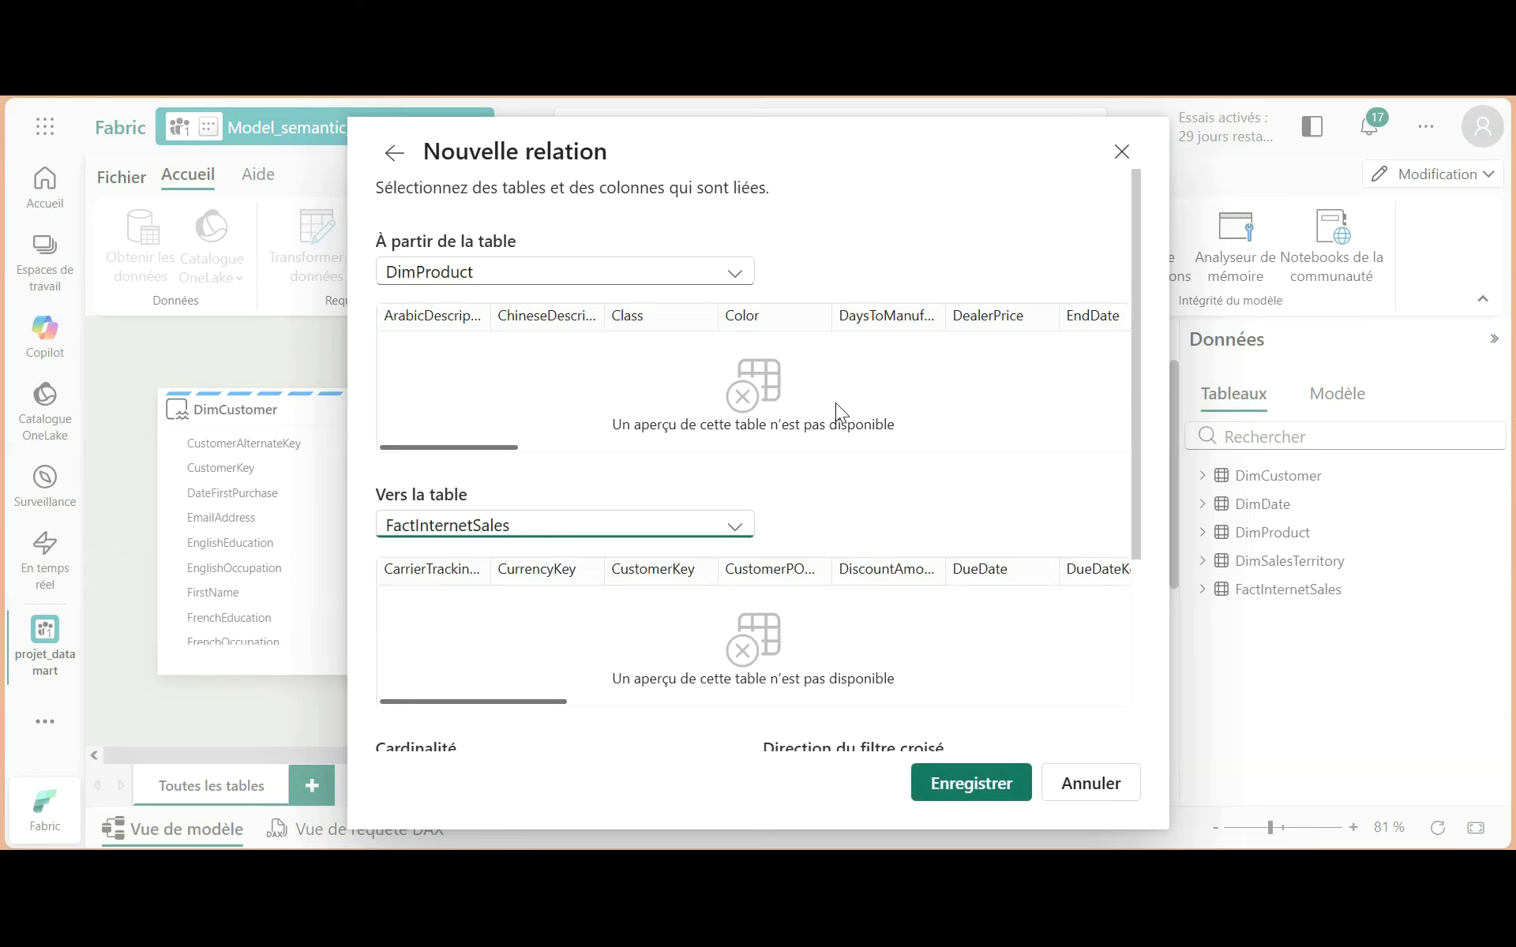
pyautogui.click(973, 386)
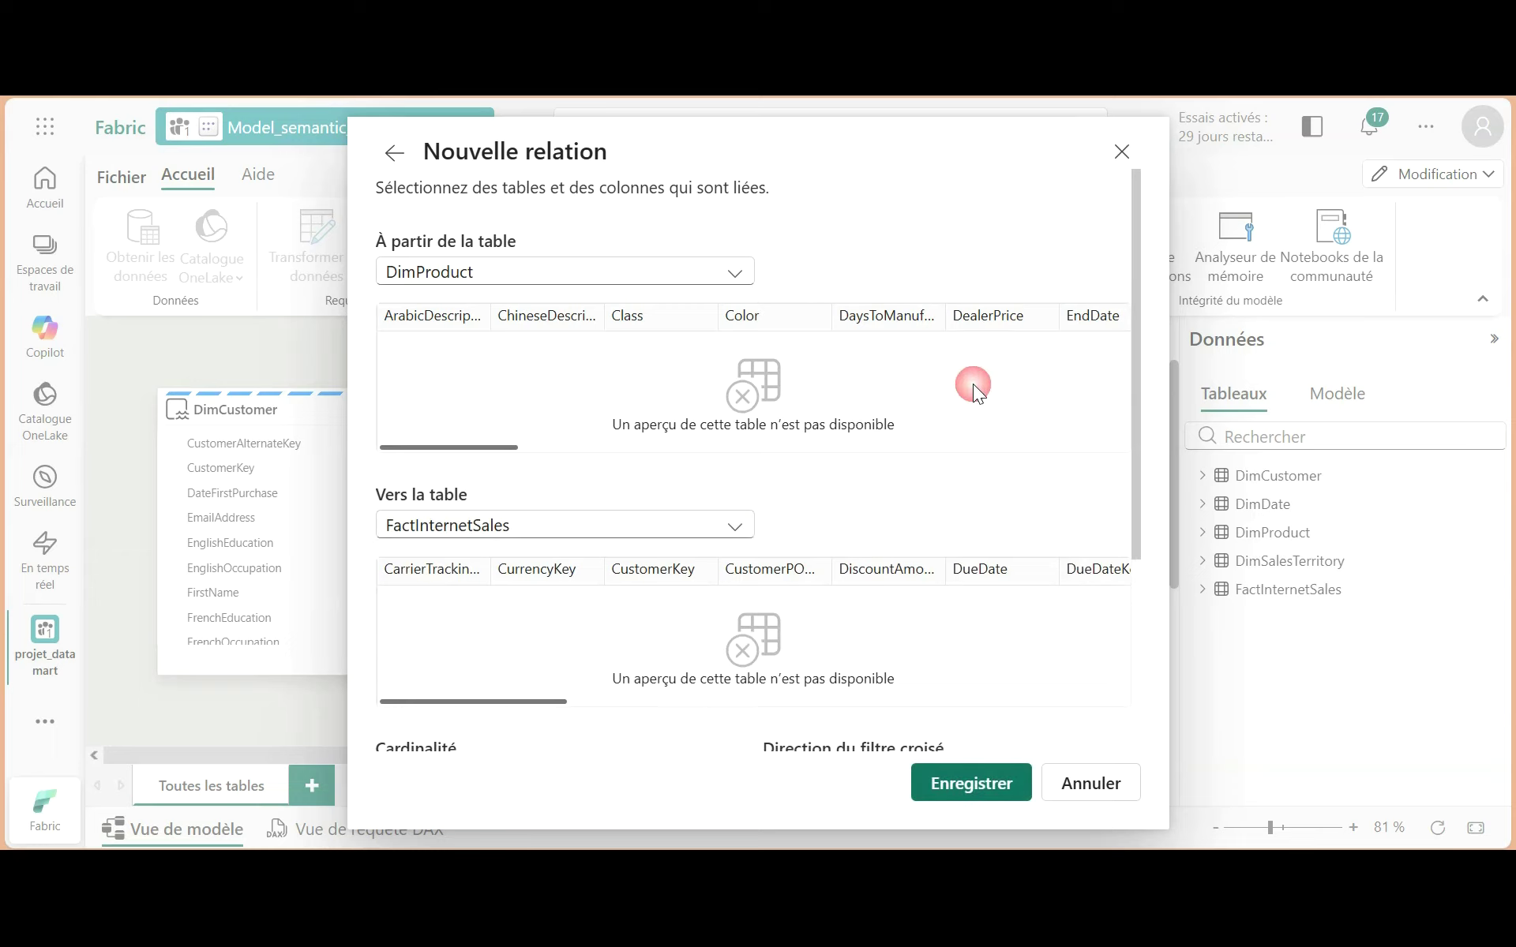
pyautogui.moveTo(505, 447); pyautogui.dragTo(810, 451)
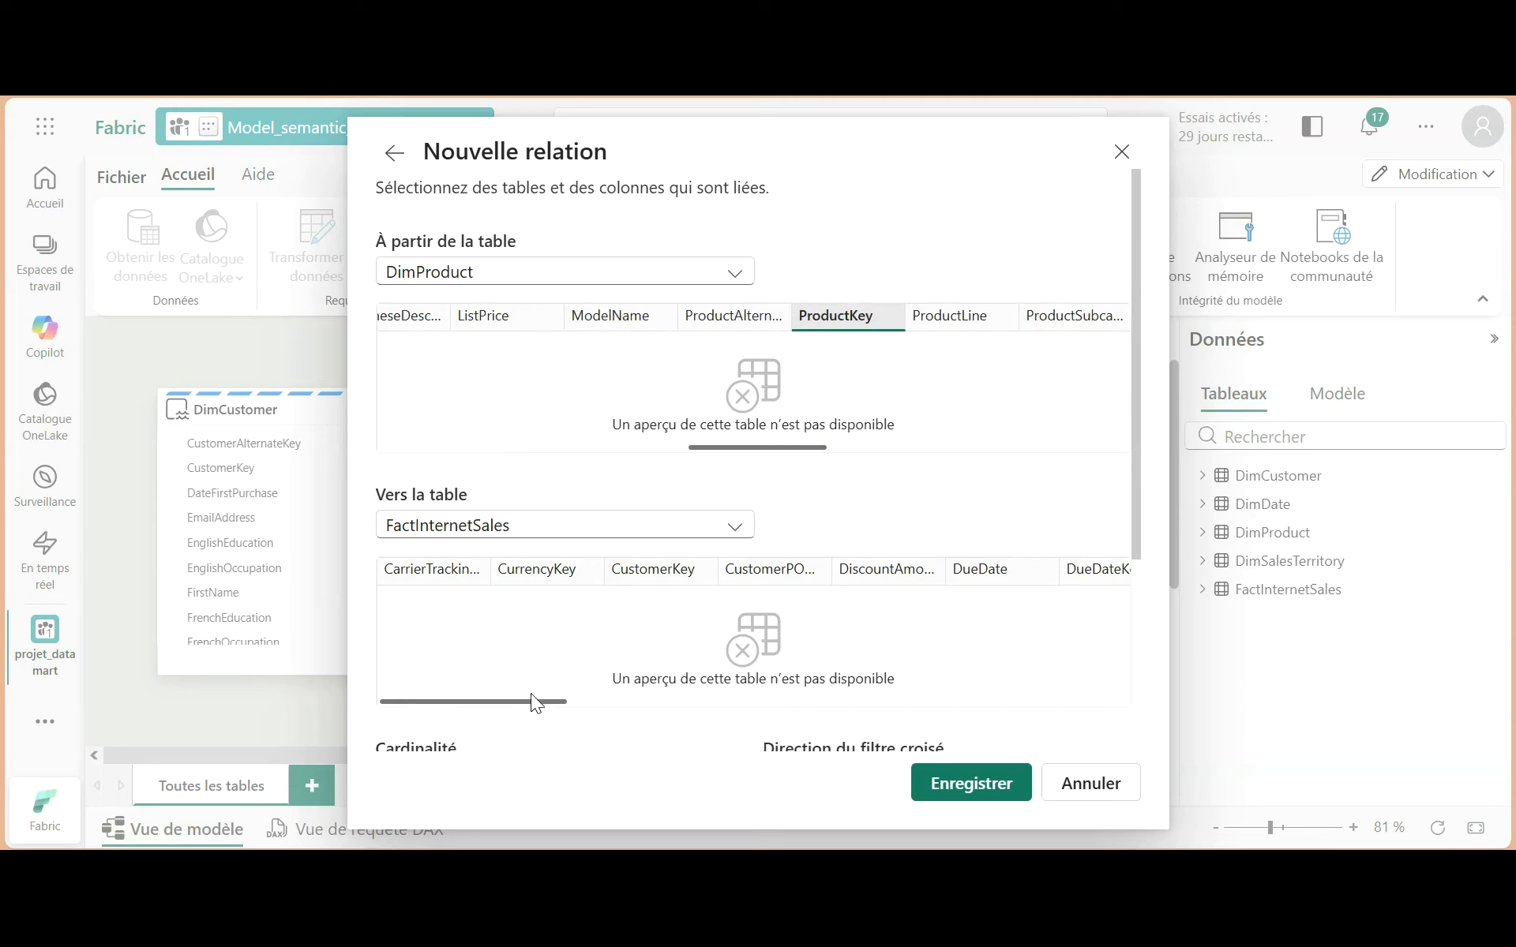
pyautogui.moveTo(530, 701); pyautogui.dragTo(788, 696)
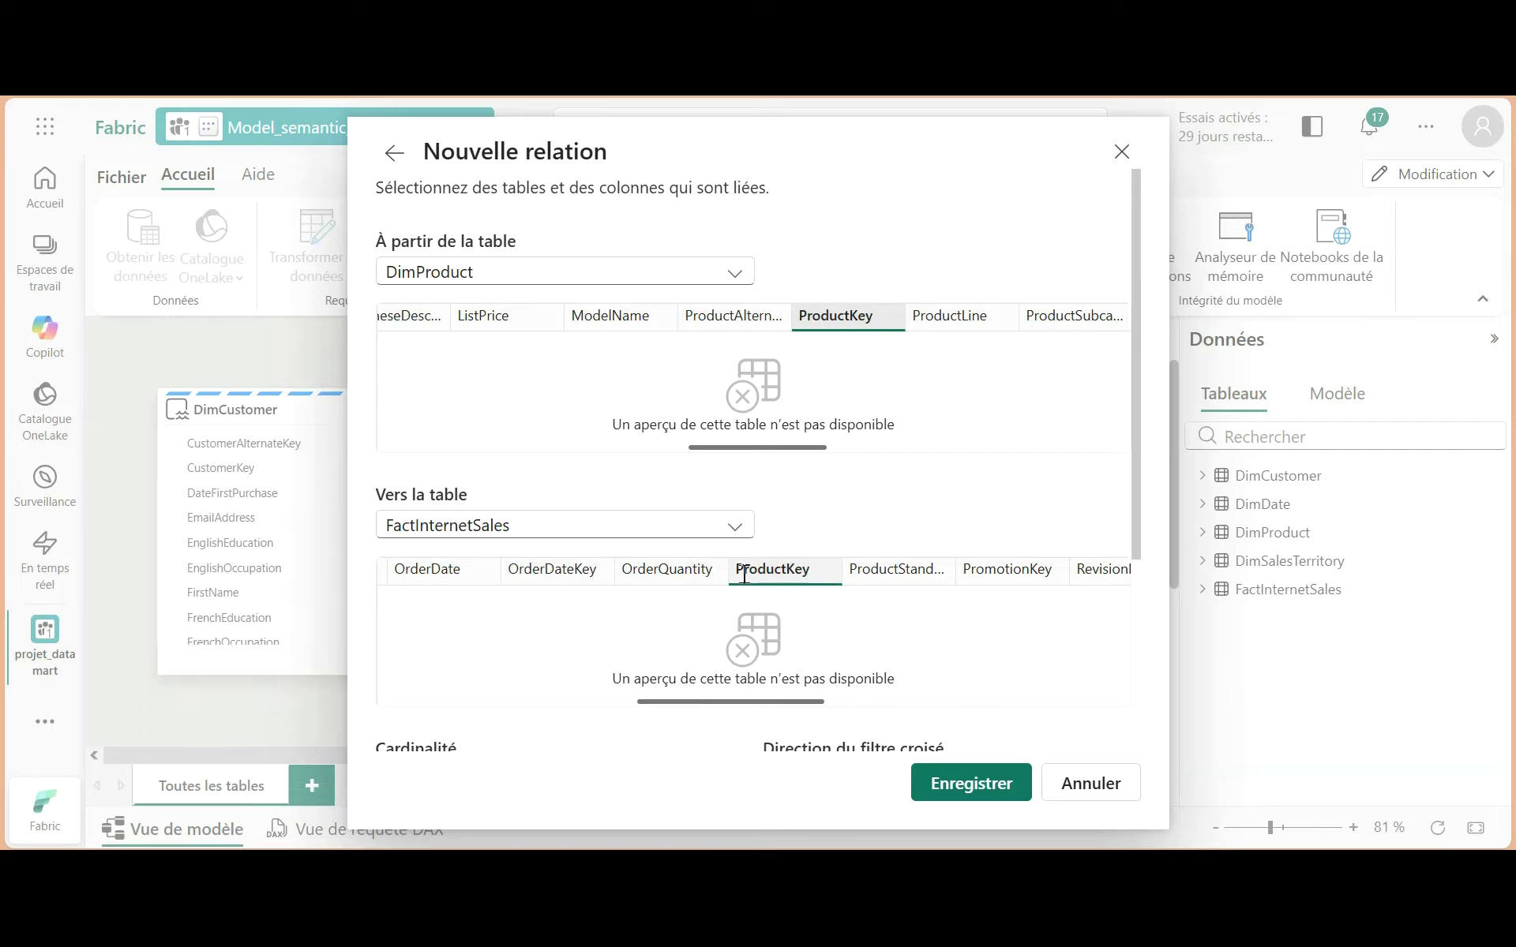
pyautogui.click(955, 785)
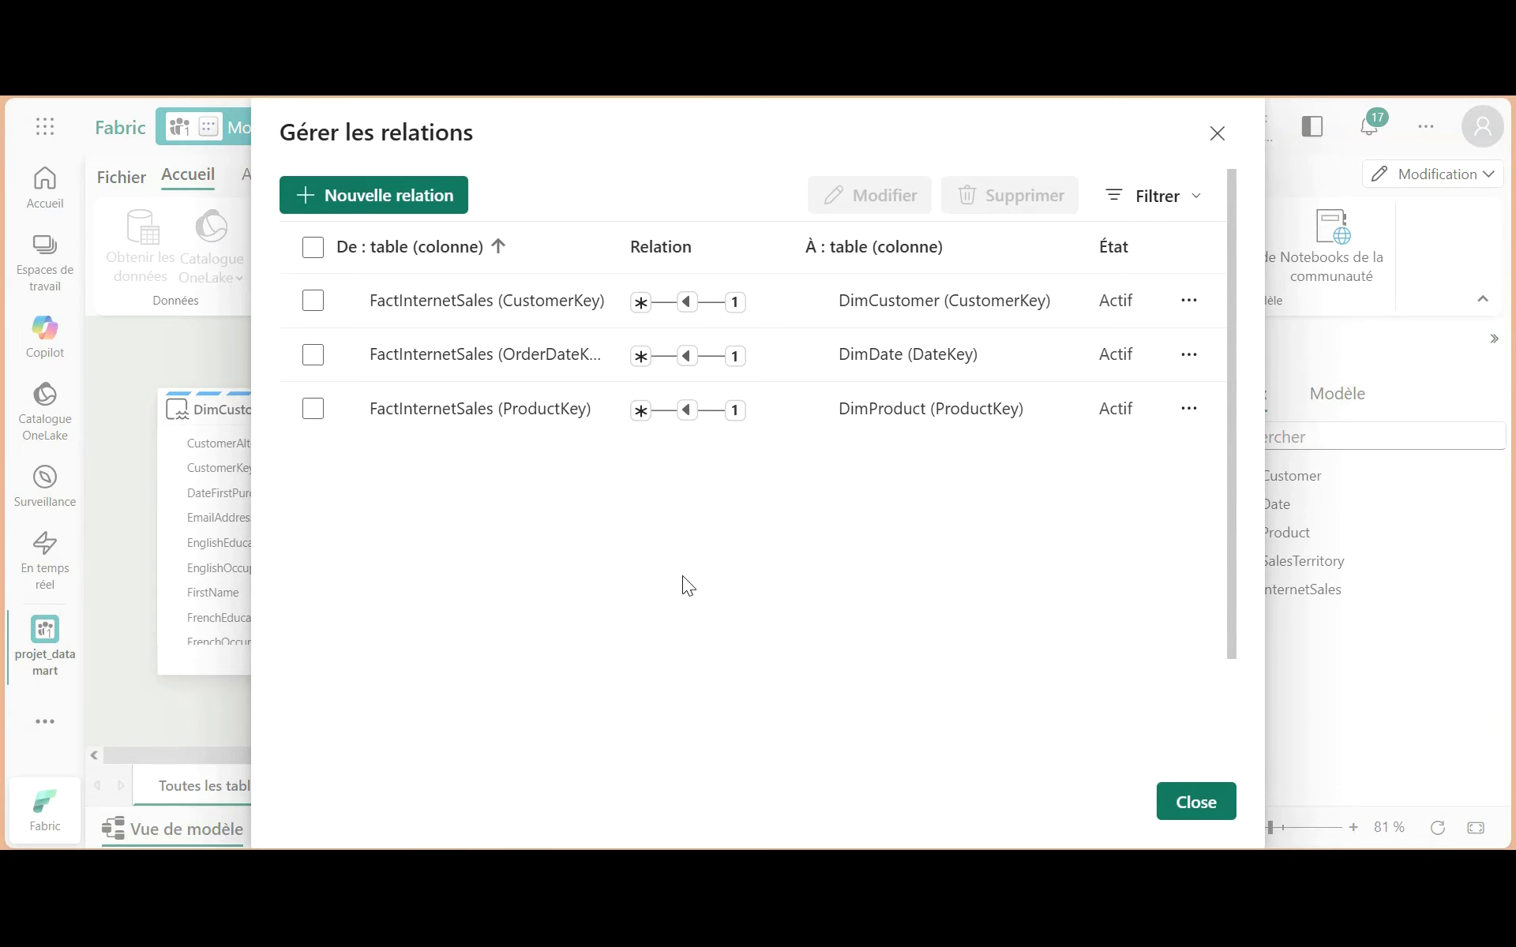
# Step: Create an active one-to-many relation from DimSalesTerritory to FactInternetSales on their sales territory key columns, with a single cross-filter direction
pyautogui.click(434, 197)
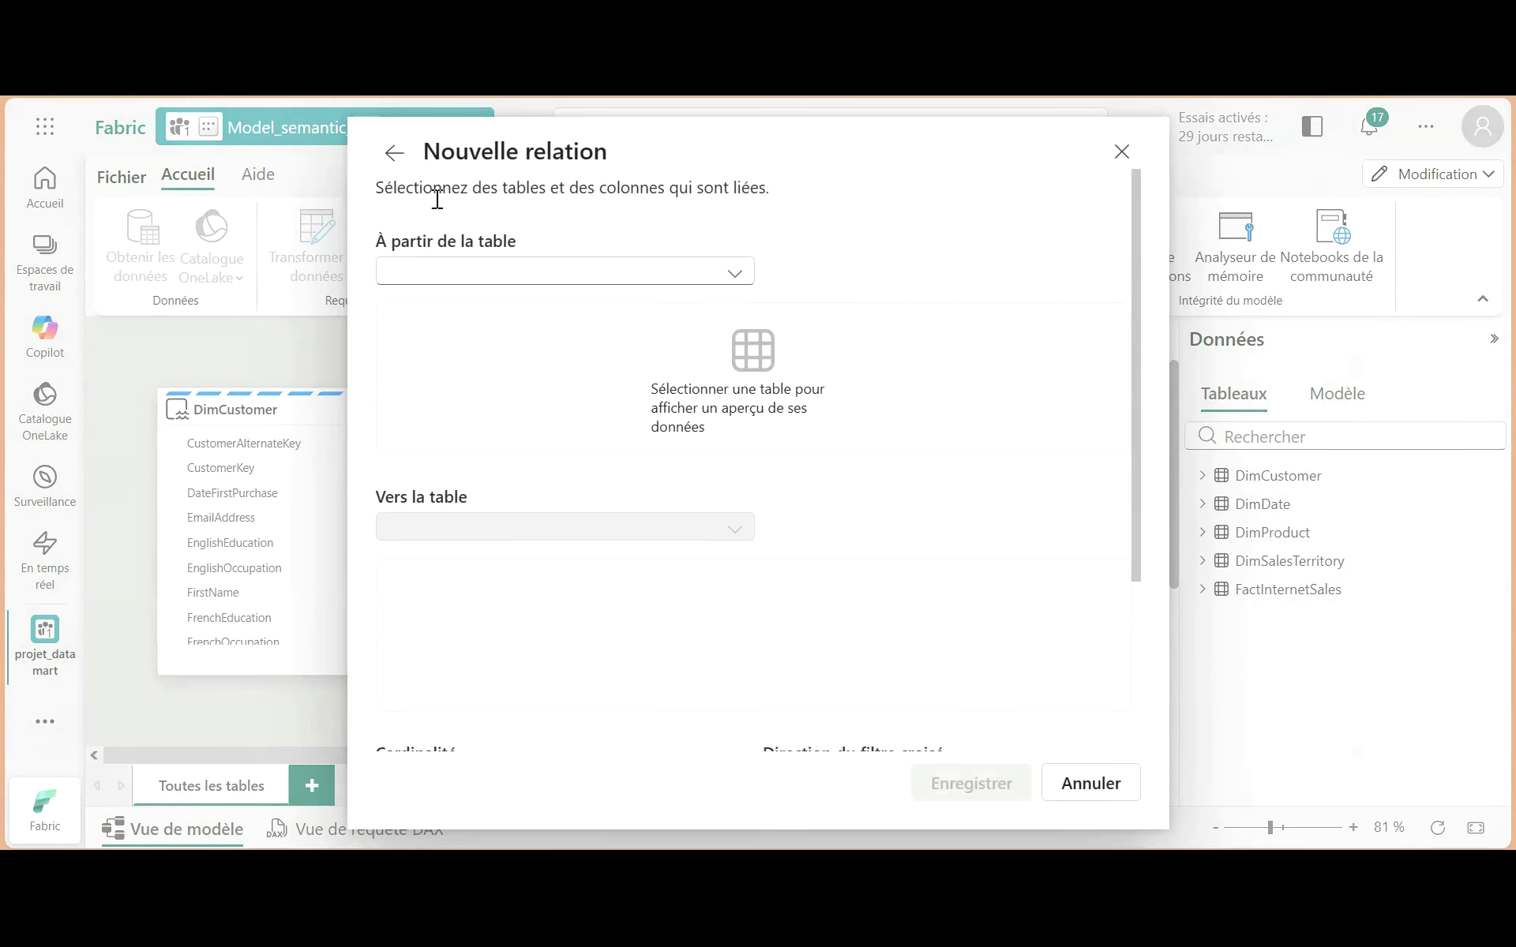
pyautogui.click(727, 272)
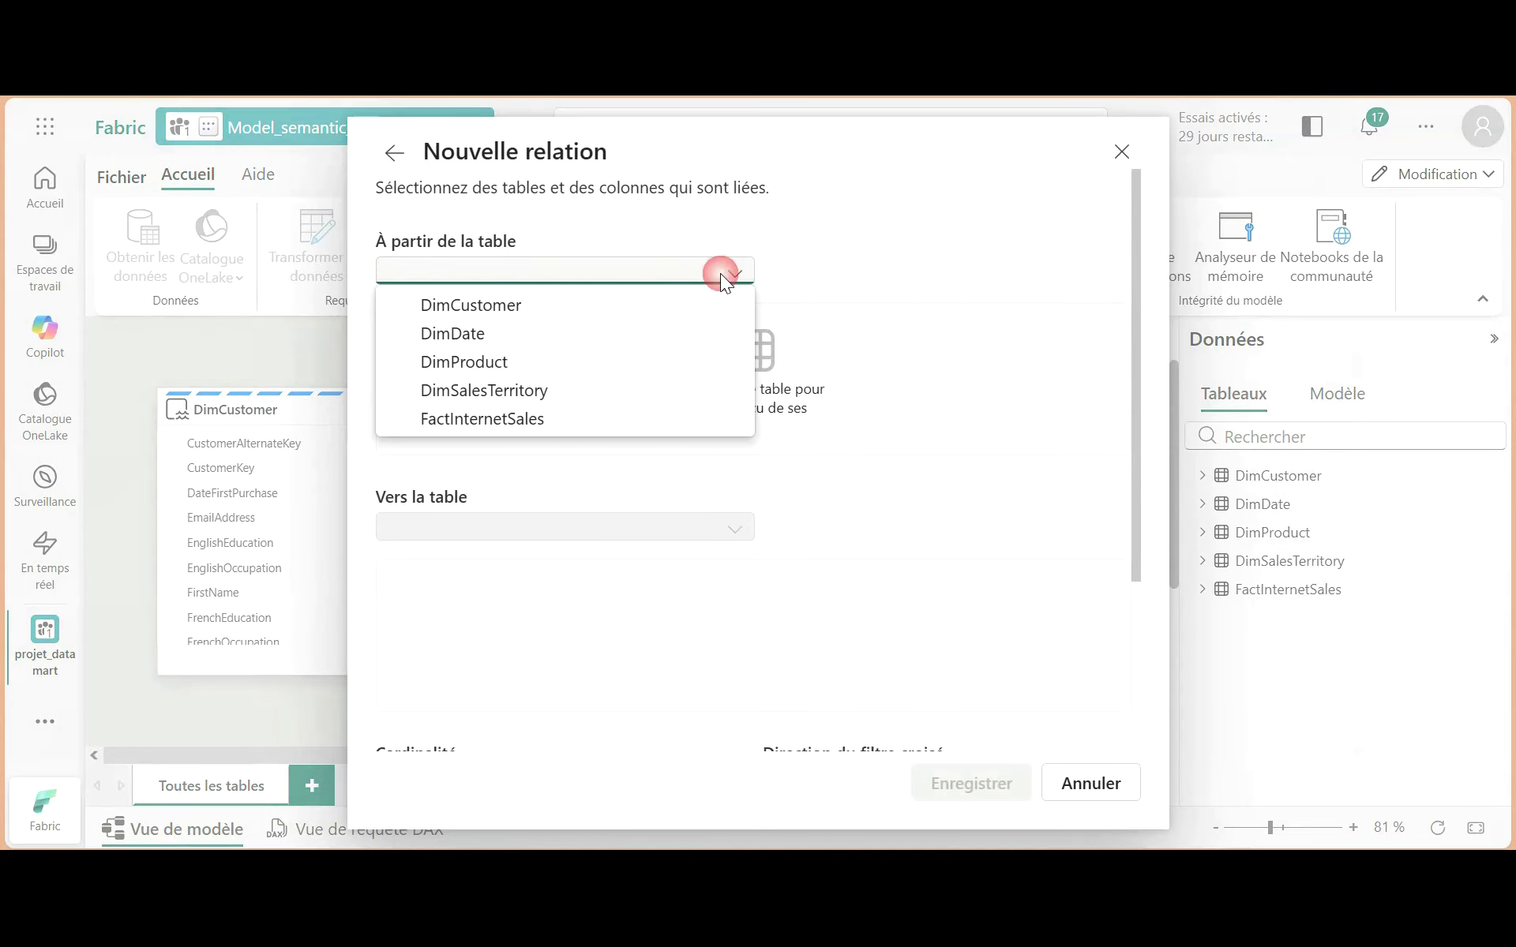
pyautogui.click(476, 390)
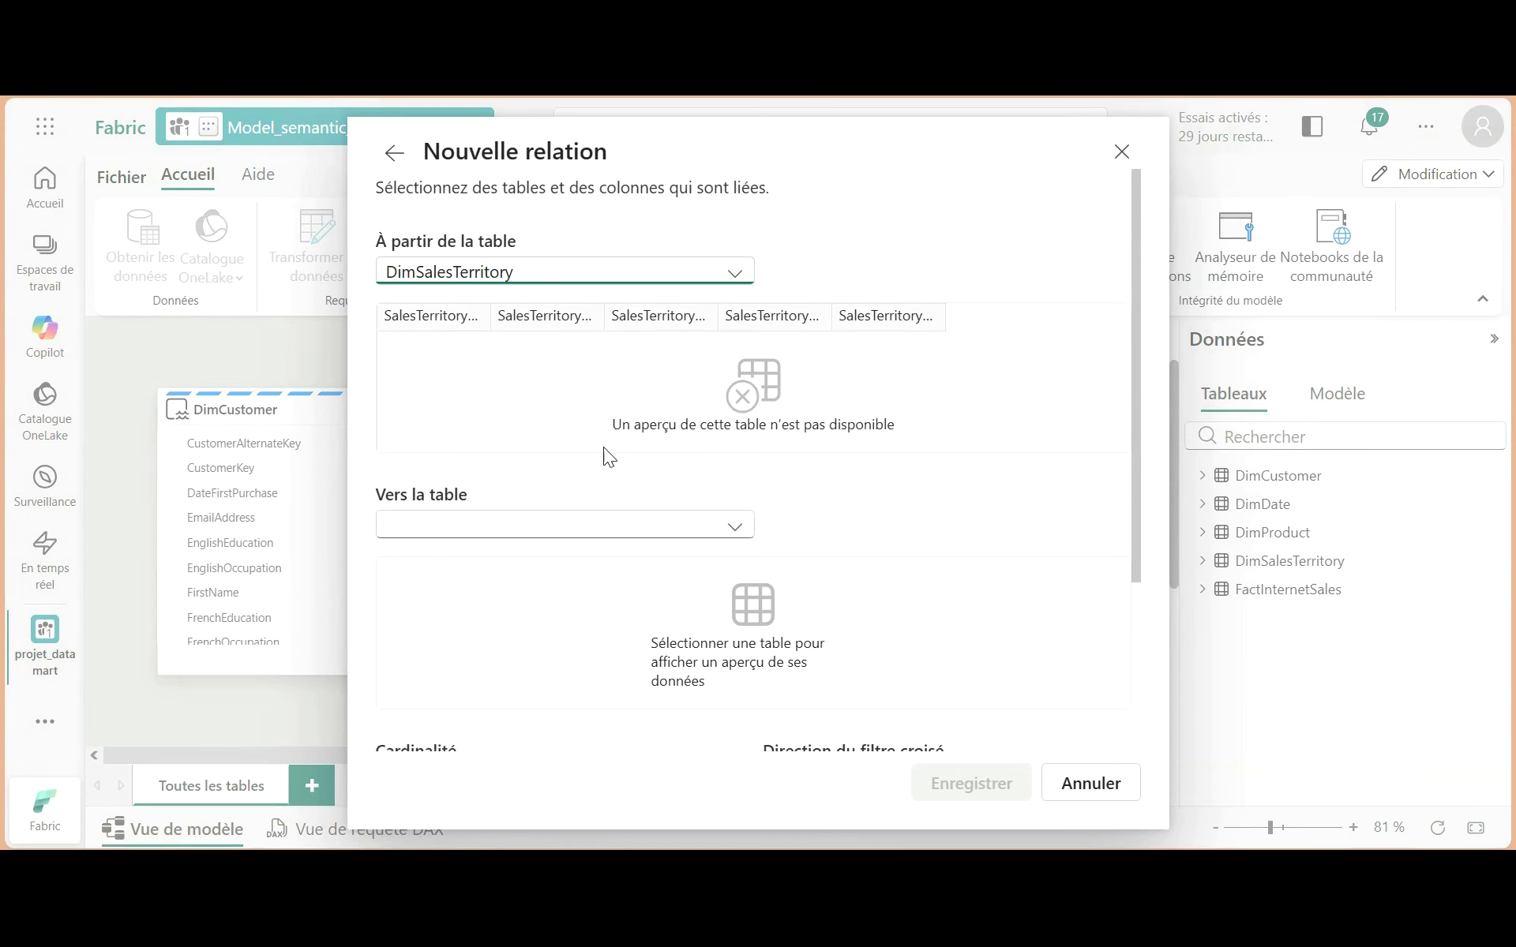
pyautogui.click(734, 529)
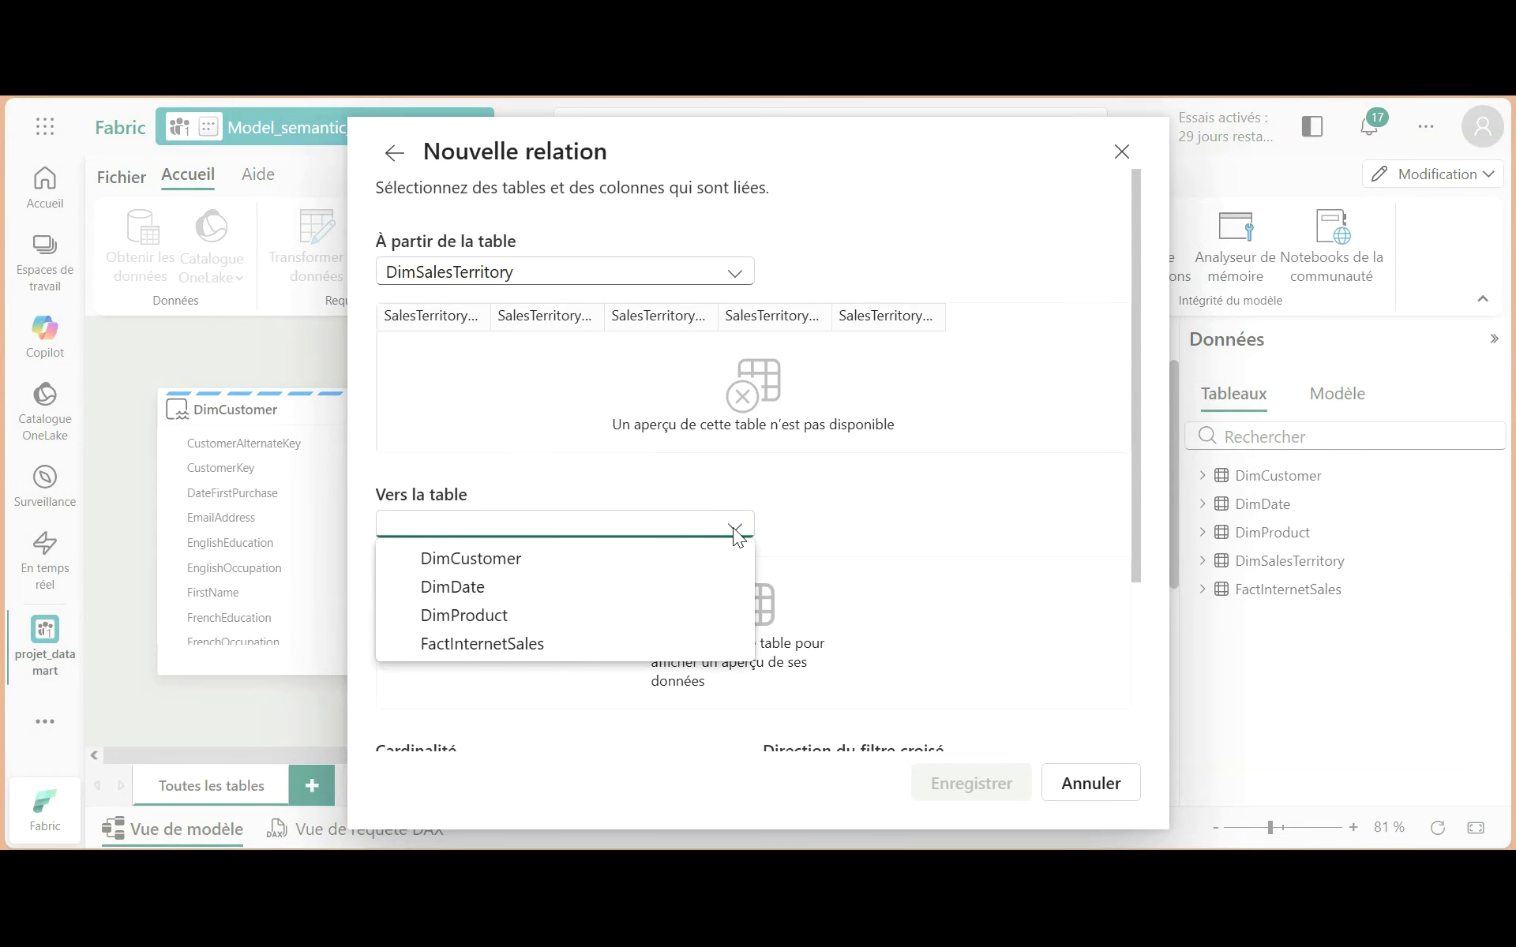
pyautogui.click(505, 653)
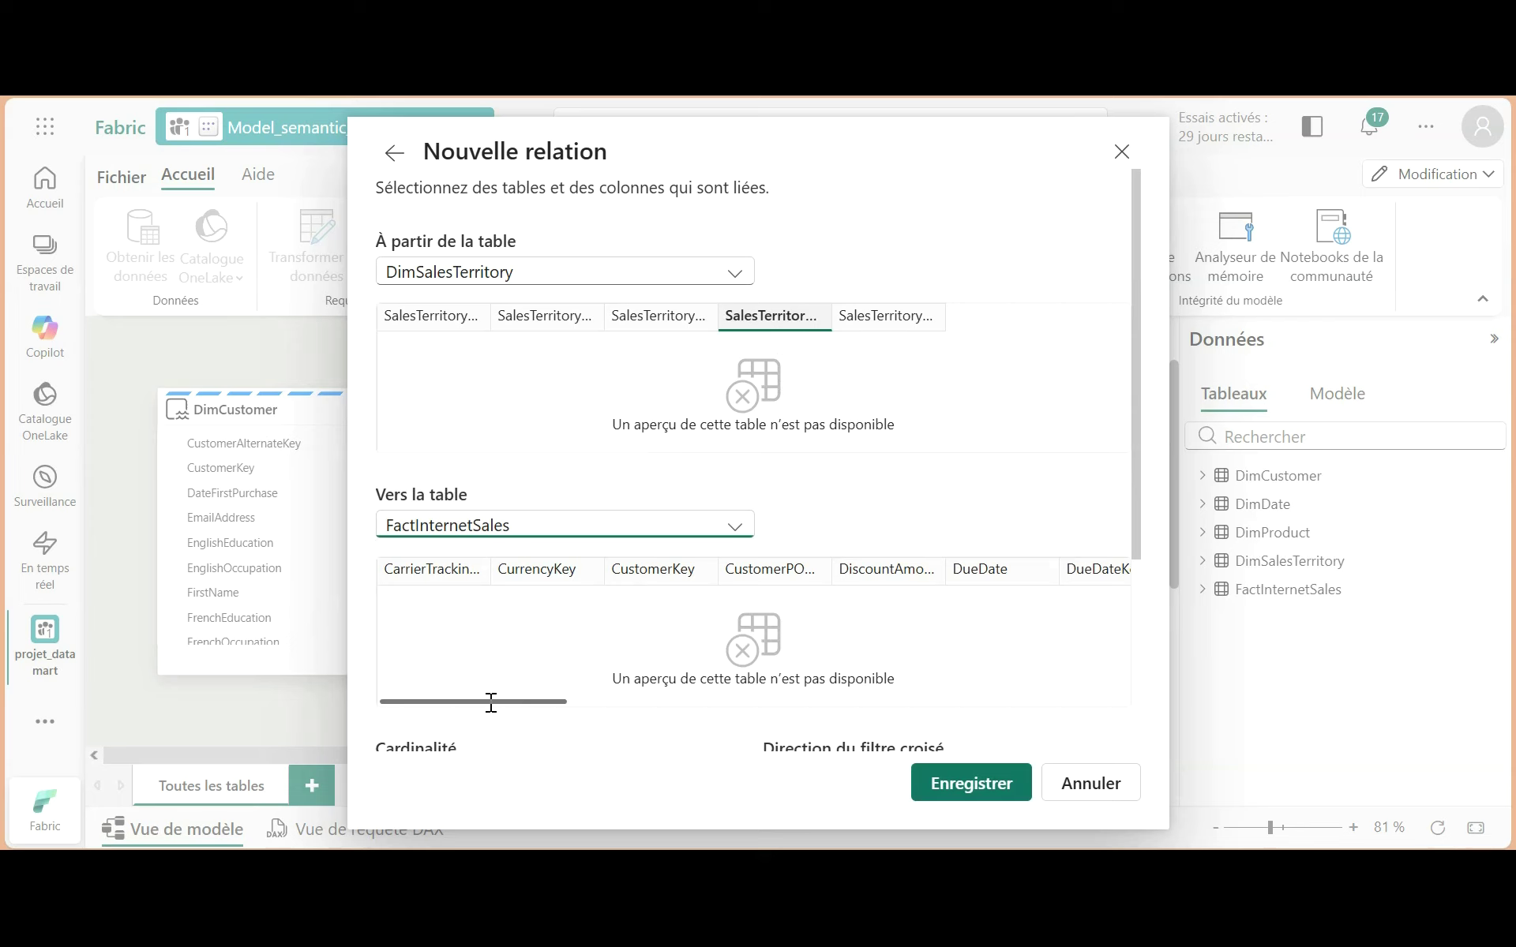
pyautogui.moveTo(551, 701); pyautogui.dragTo(882, 693)
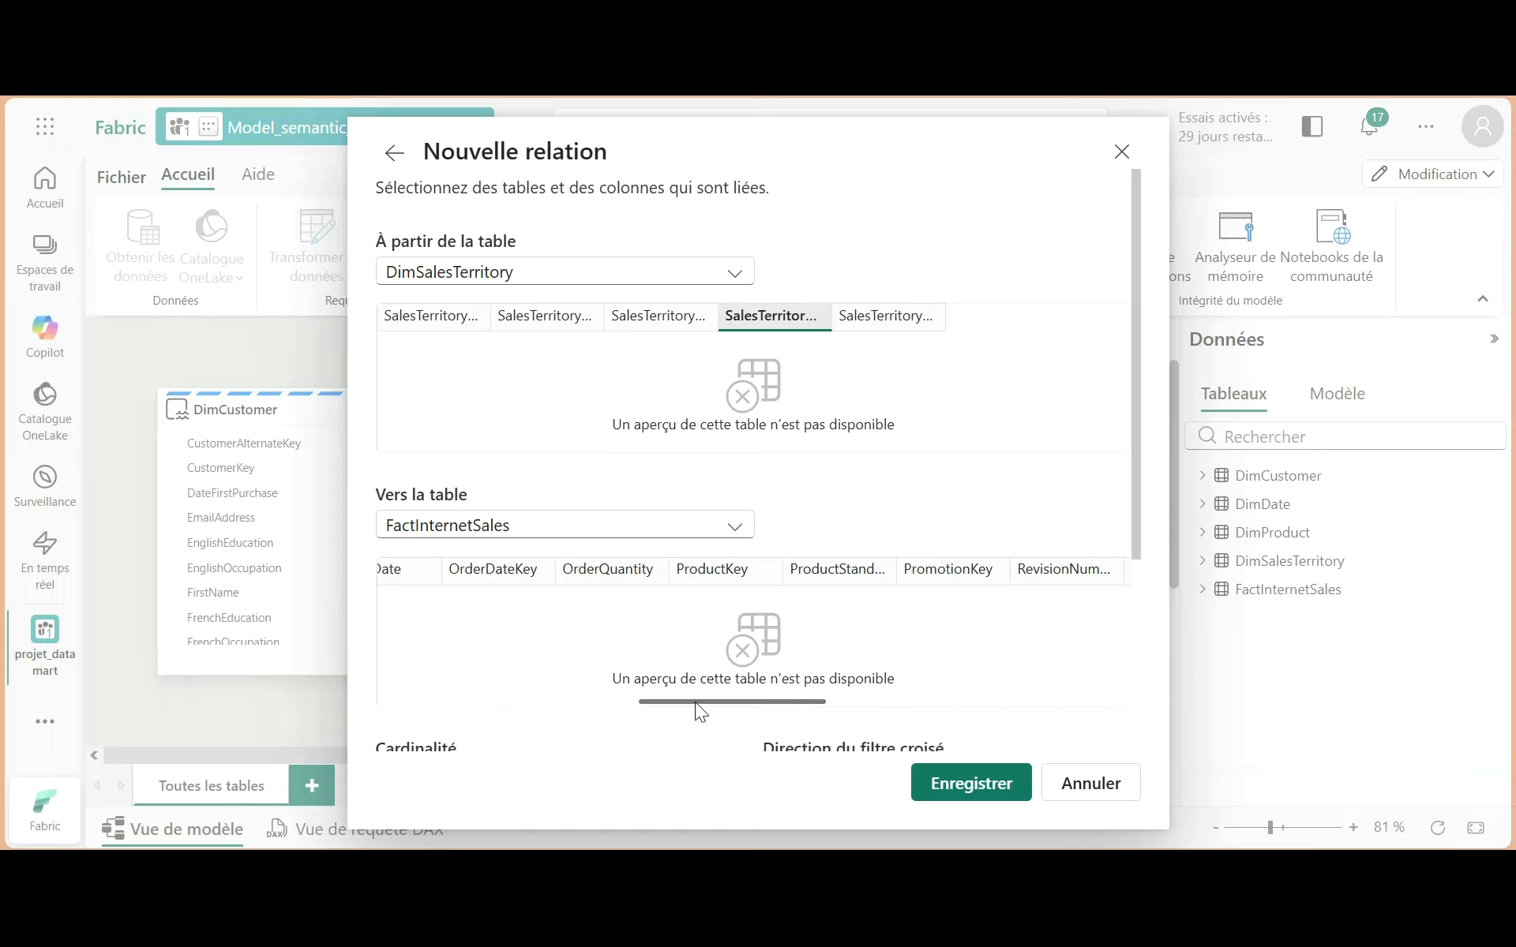
pyautogui.moveTo(695, 702); pyautogui.dragTo(906, 700)
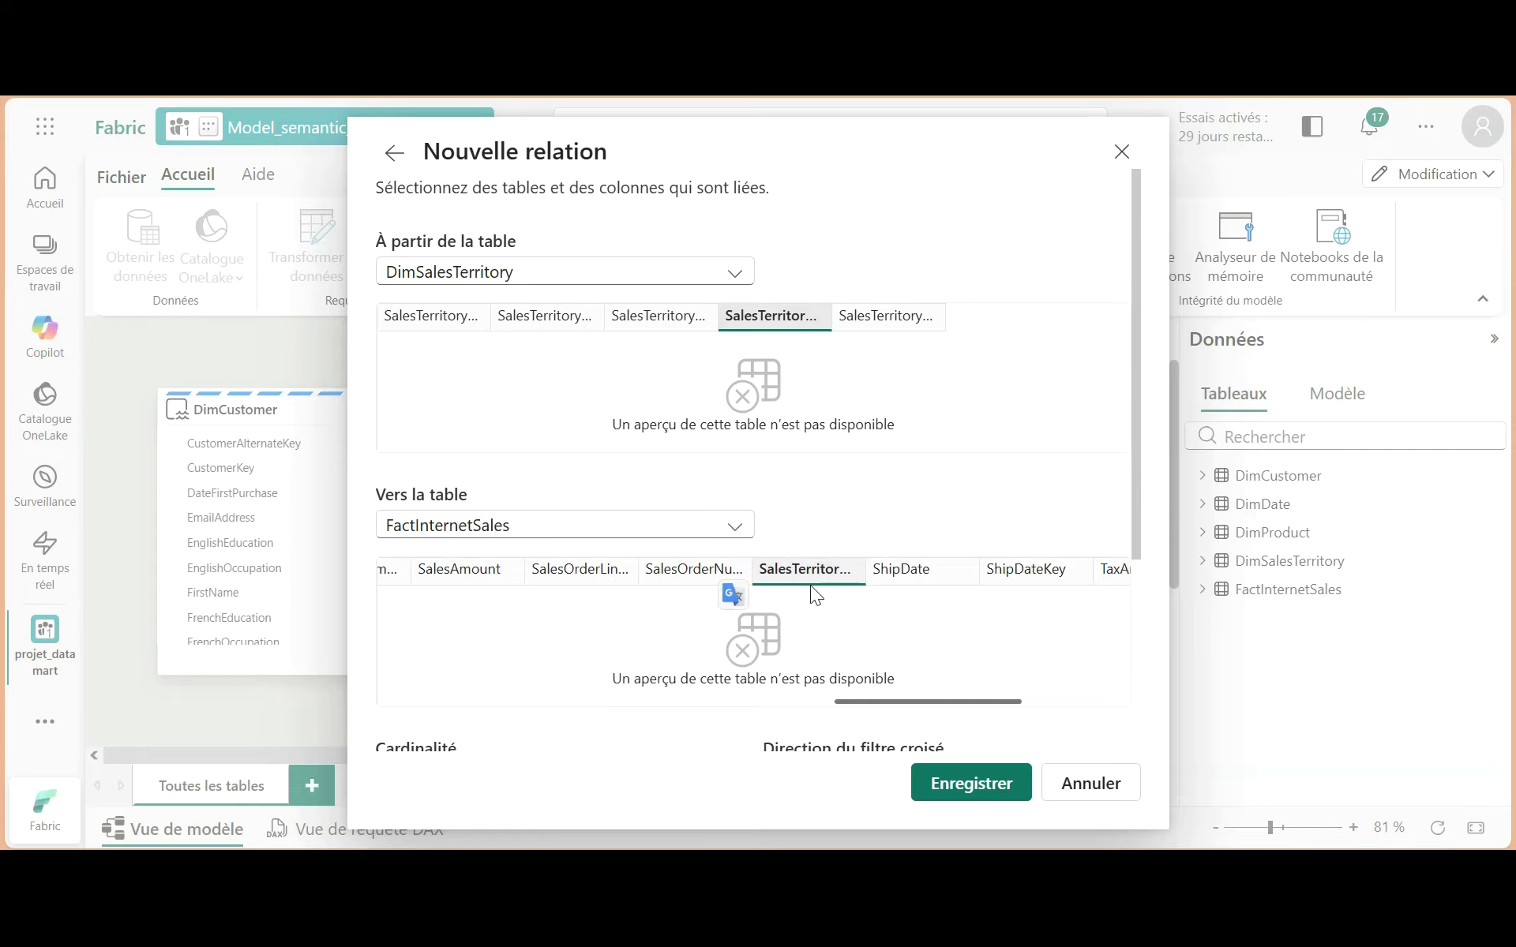
pyautogui.scroll(-3, 808, 621)
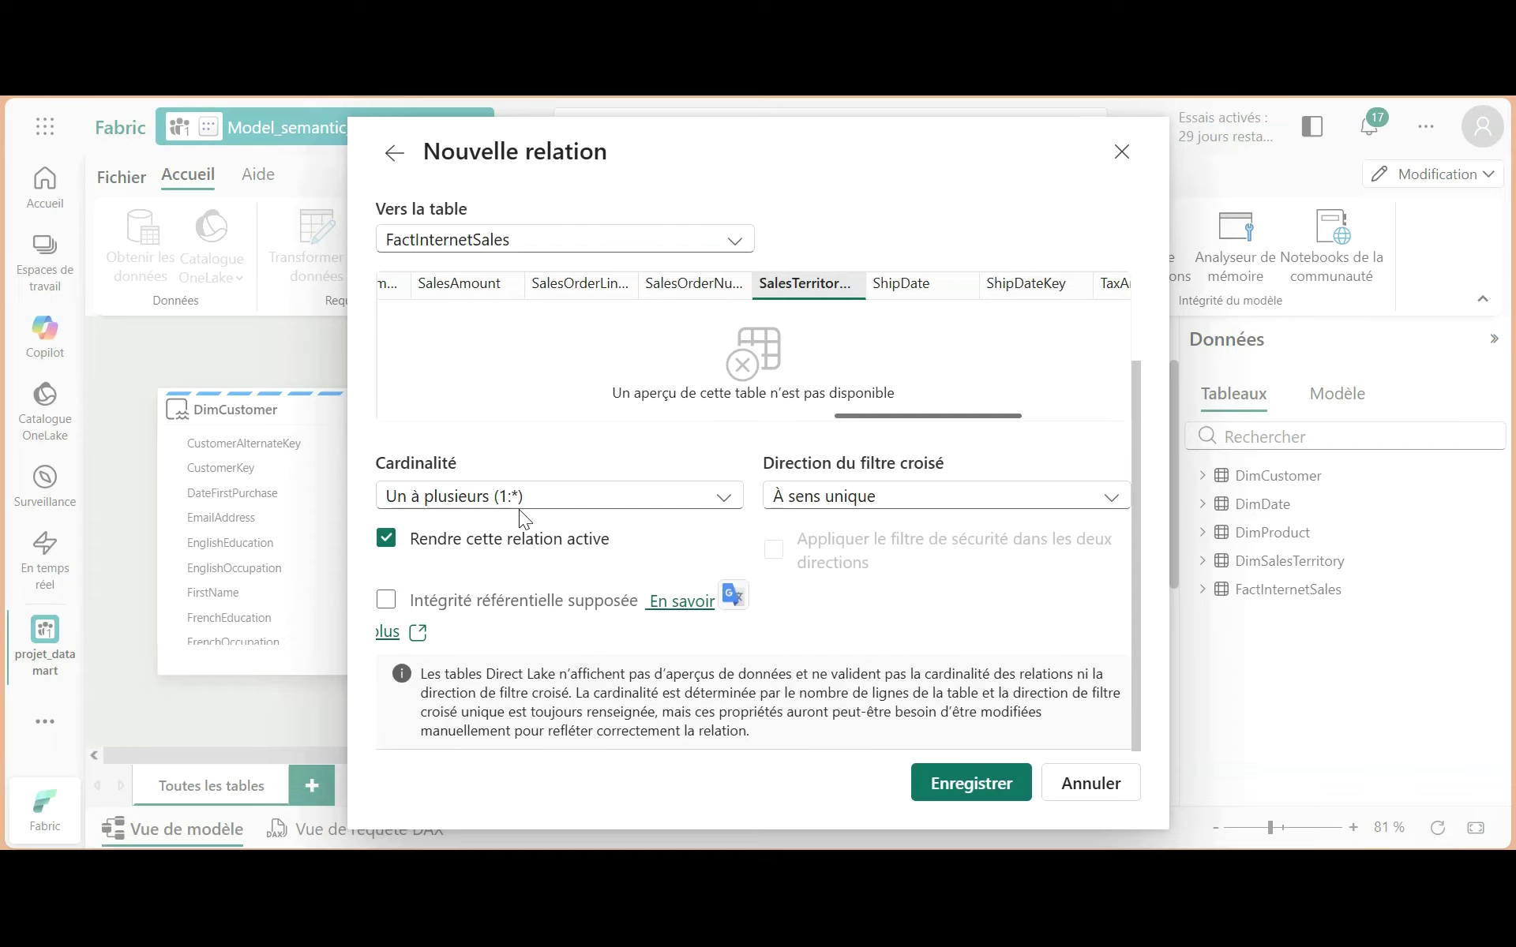
pyautogui.click(973, 782)
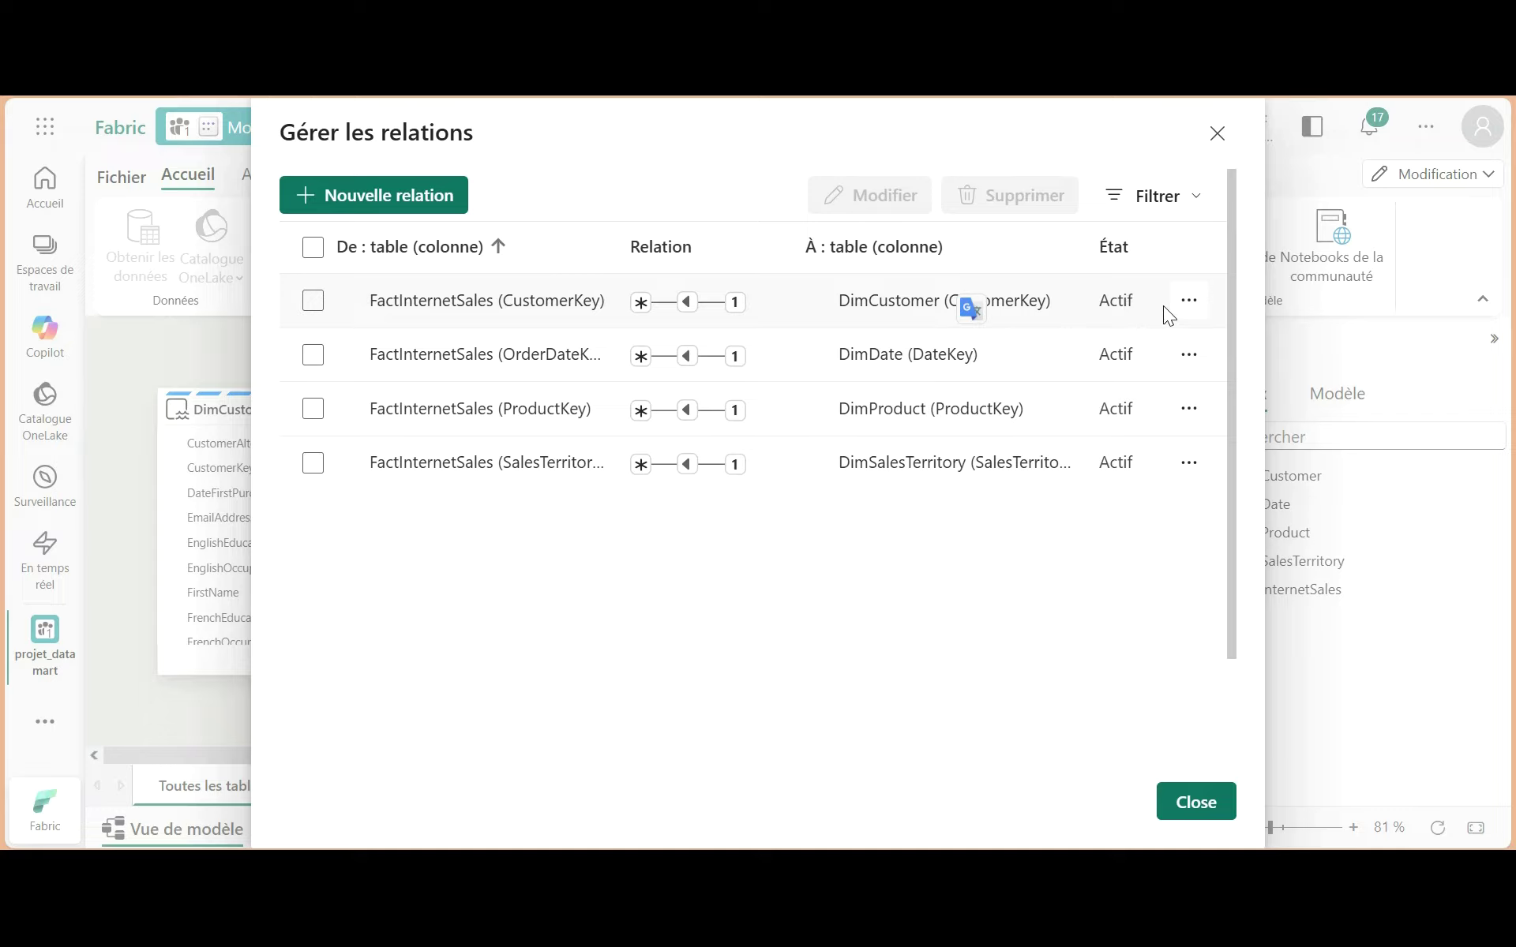
# Step: Review the actions available for the relation between FactInternetSales and DimCustomer, and close relationship management
pyautogui.click(1189, 301)
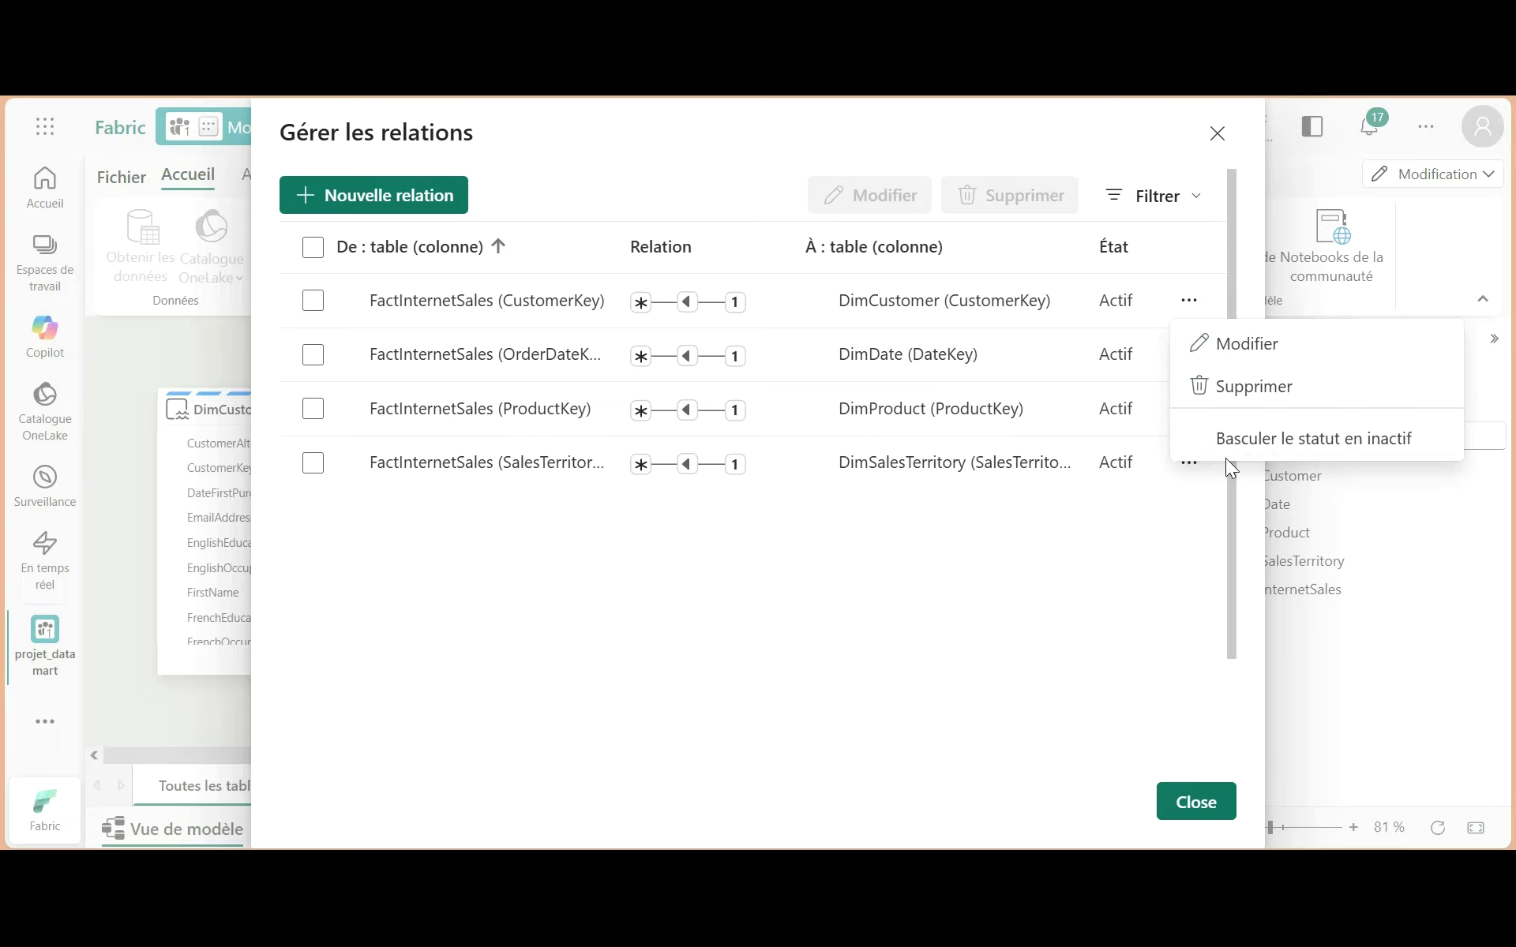
pyautogui.click(824, 588)
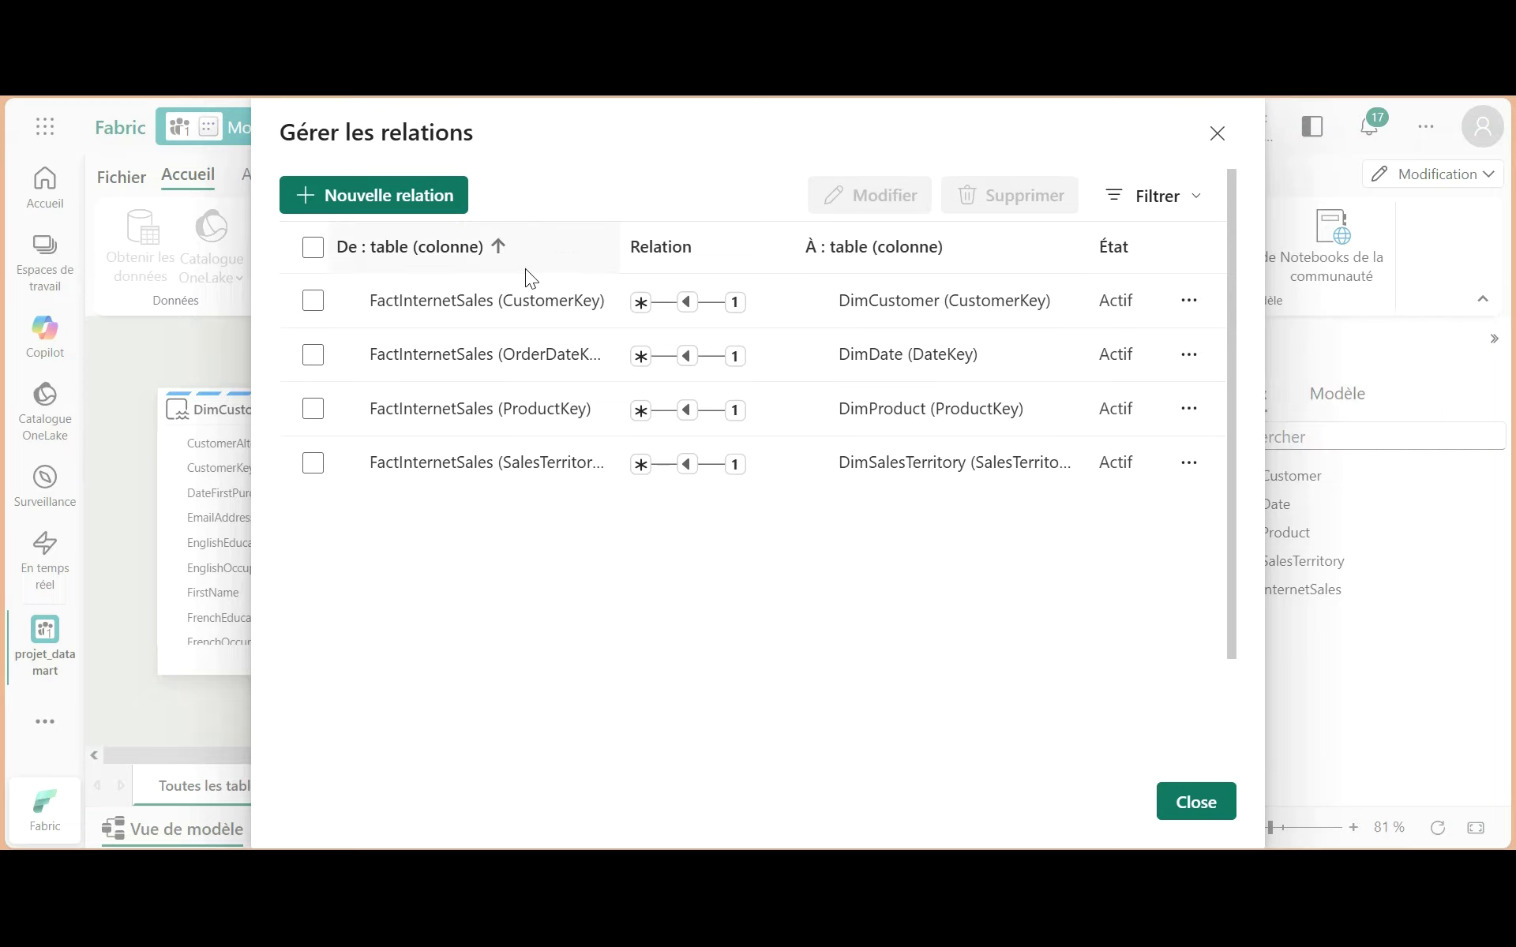
pyautogui.click(312, 301)
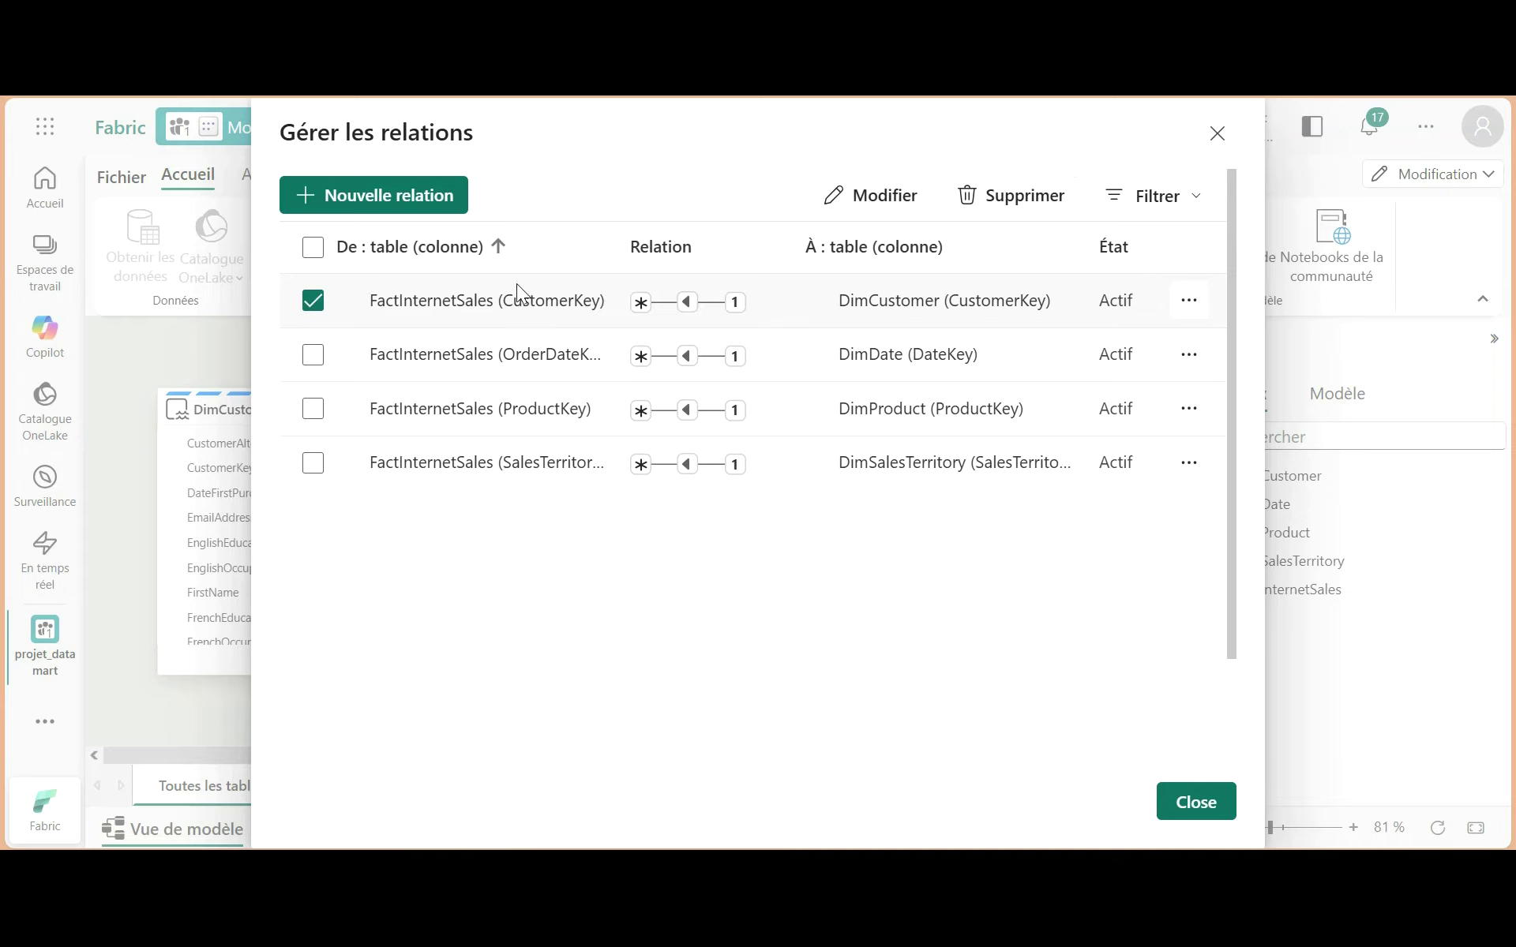
pyautogui.click(314, 301)
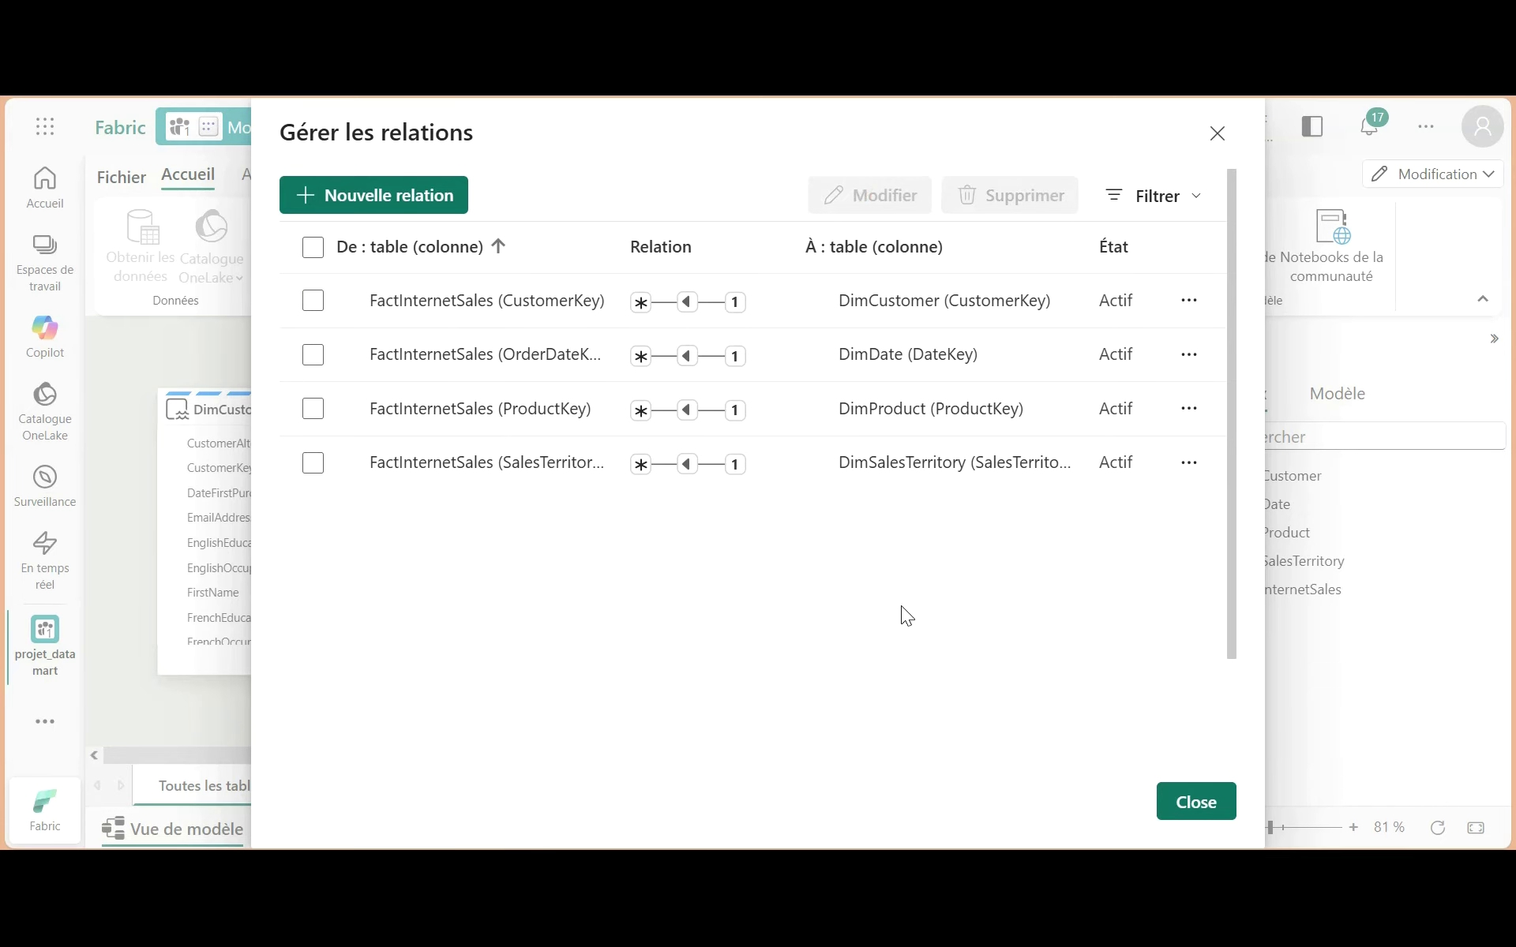
pyautogui.scroll(-3, 871, 604)
pyautogui.scroll(3, 982, 661)
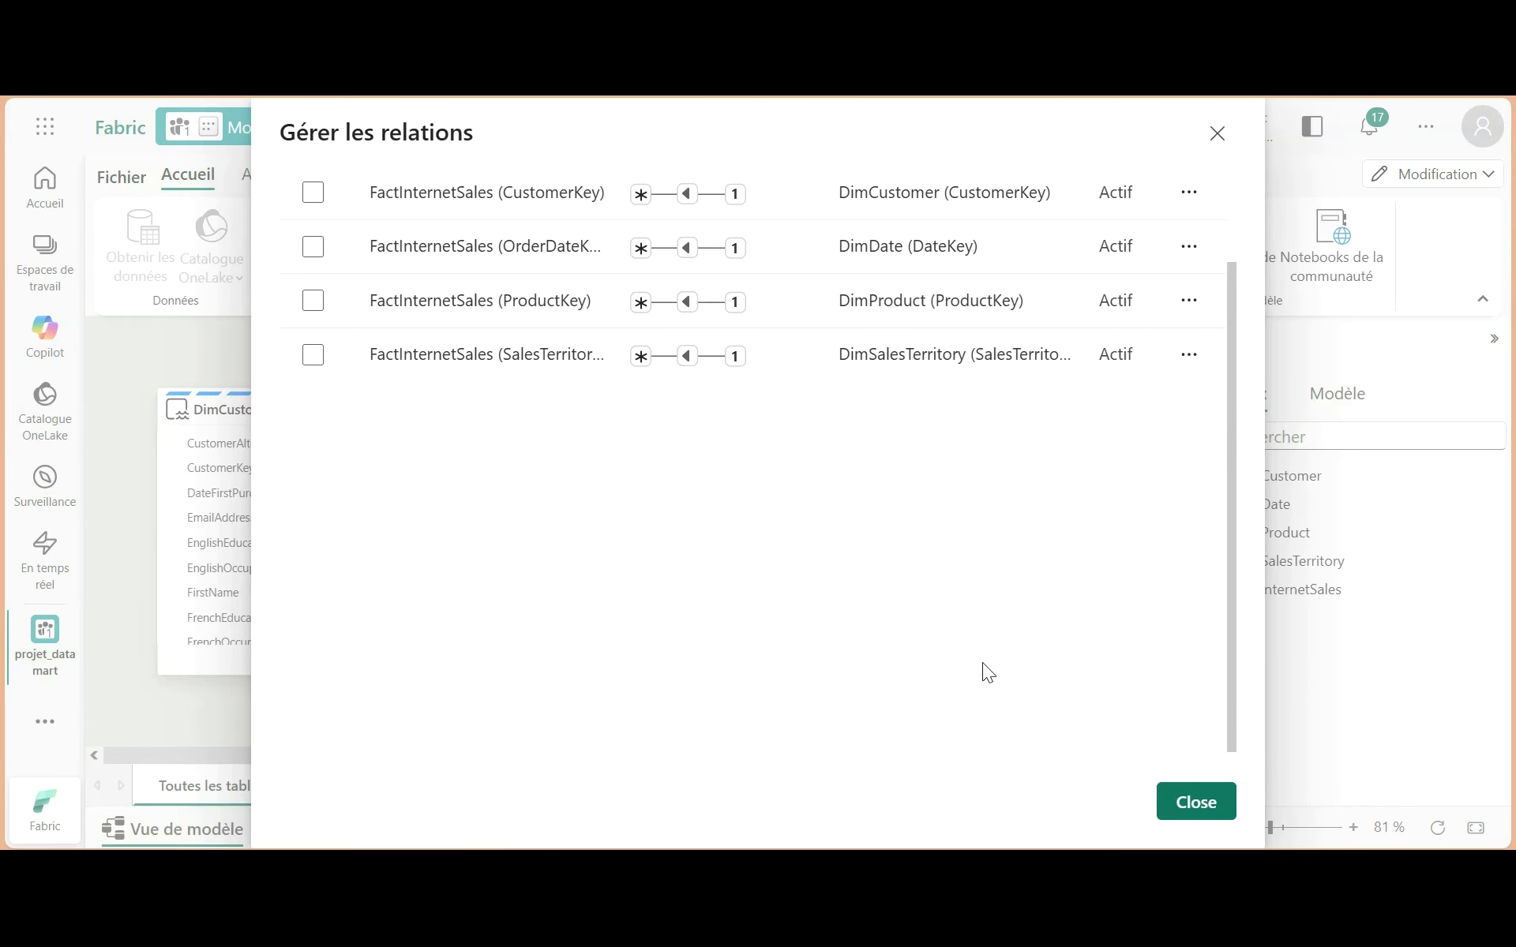
pyautogui.click(1195, 802)
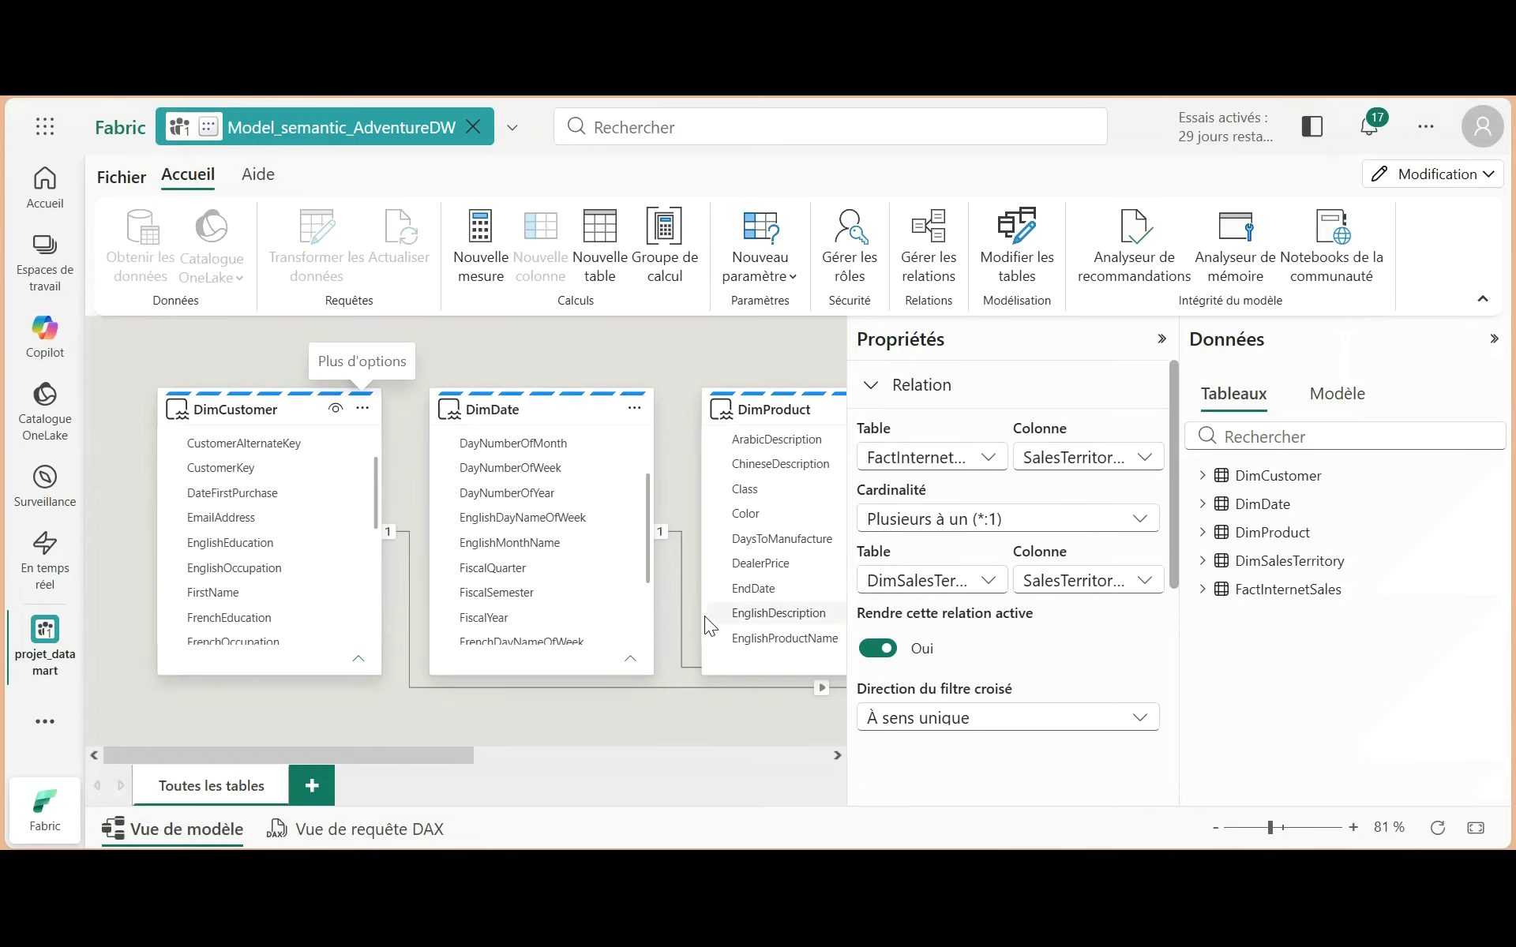
pyautogui.moveTo(458, 760); pyautogui.dragTo(557, 707)
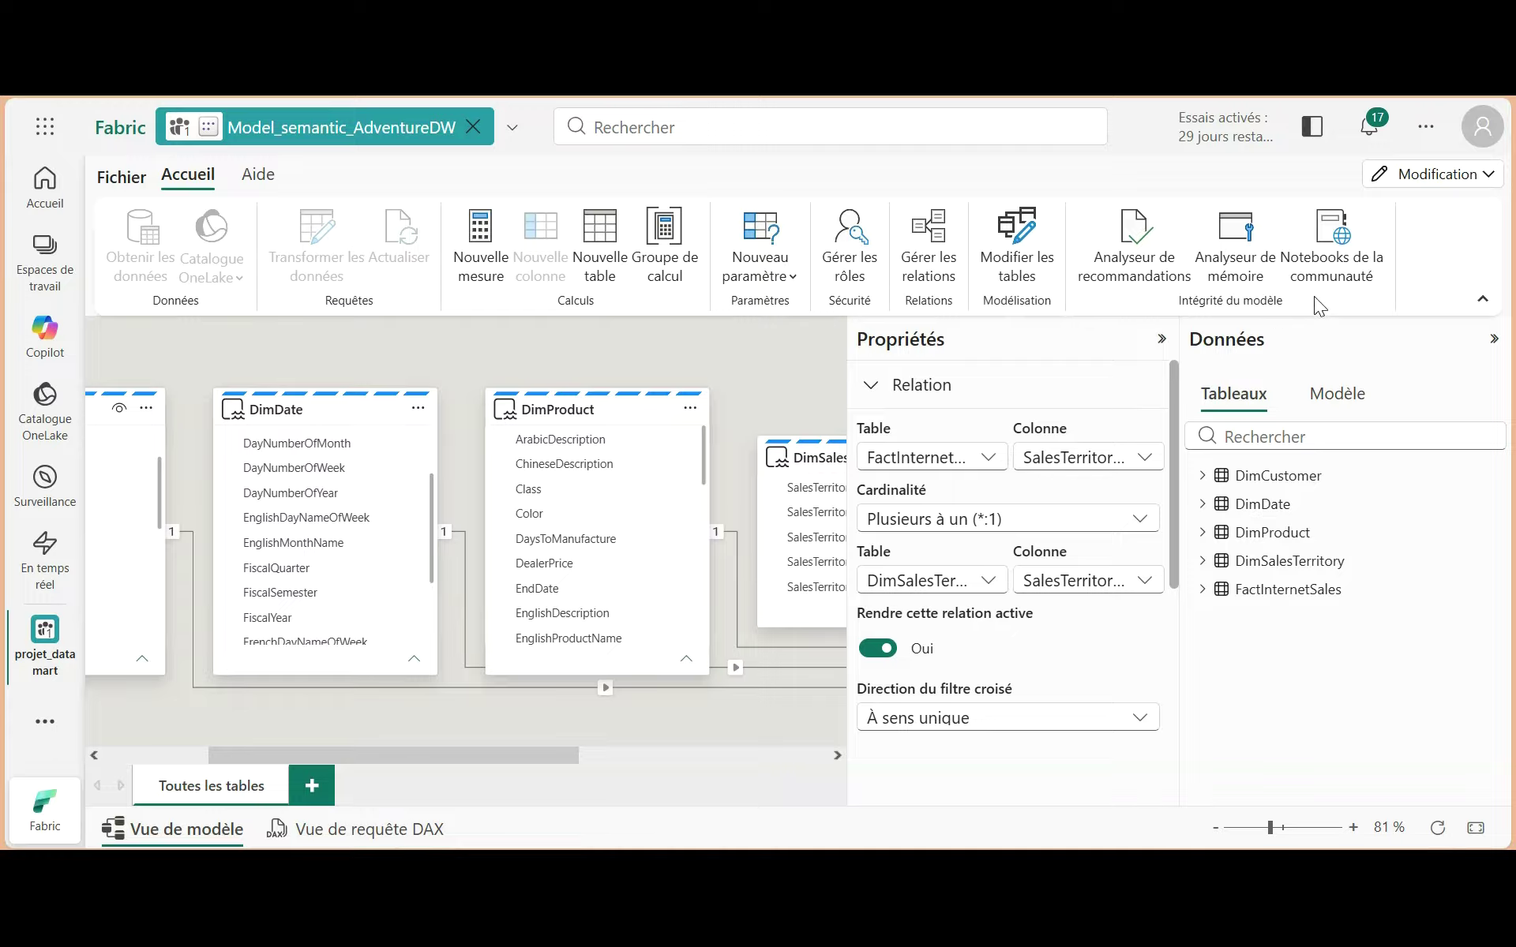
pyautogui.click(1486, 182)
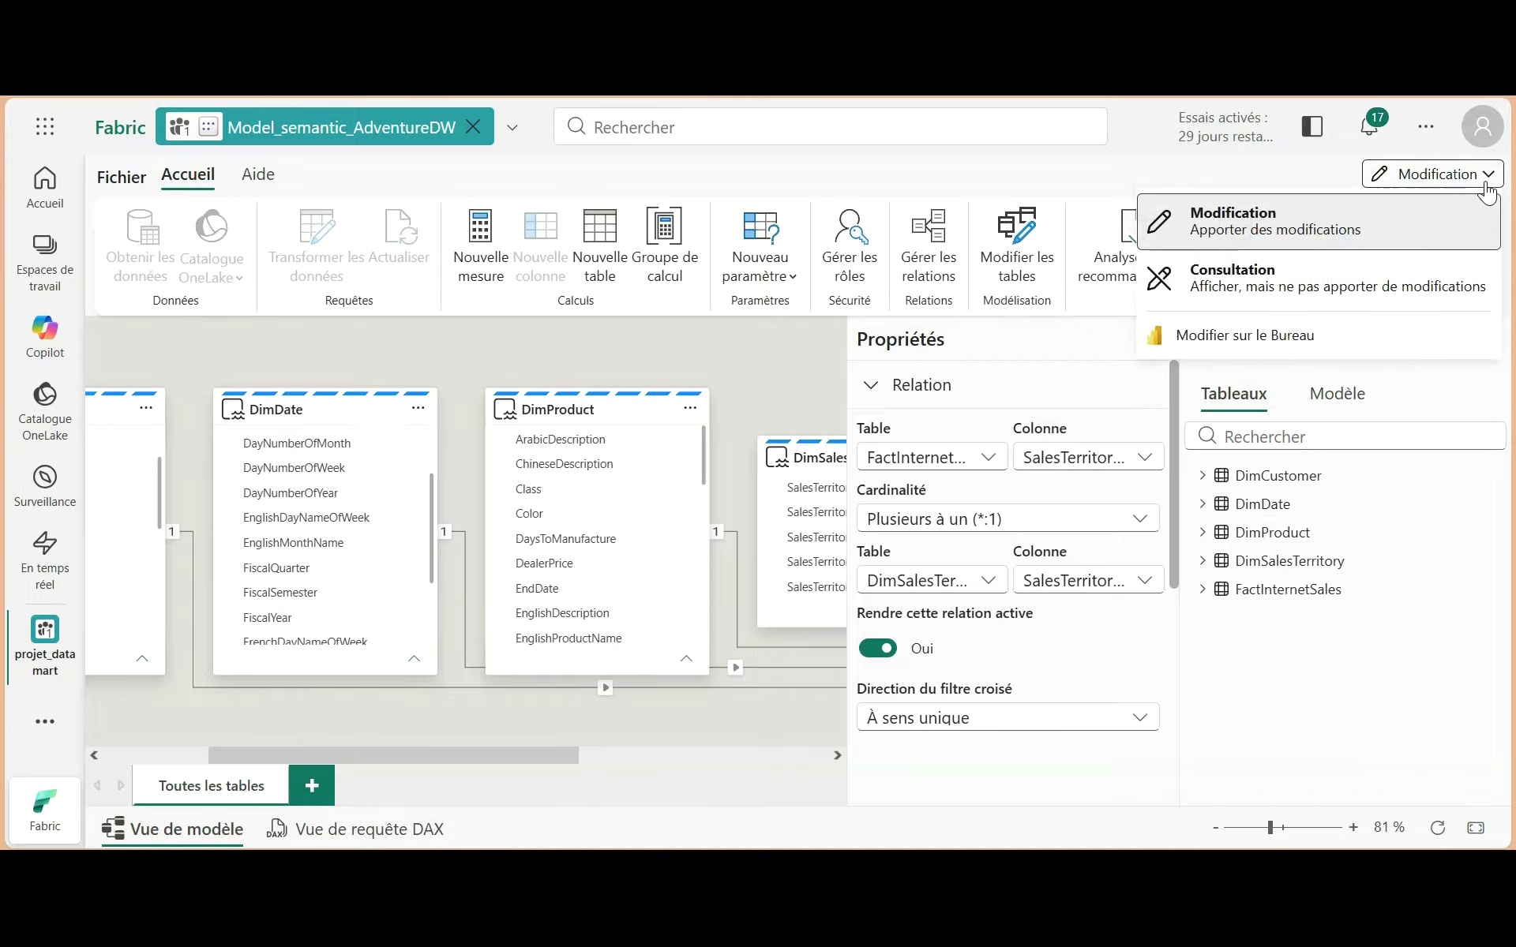
pyautogui.click(1252, 172)
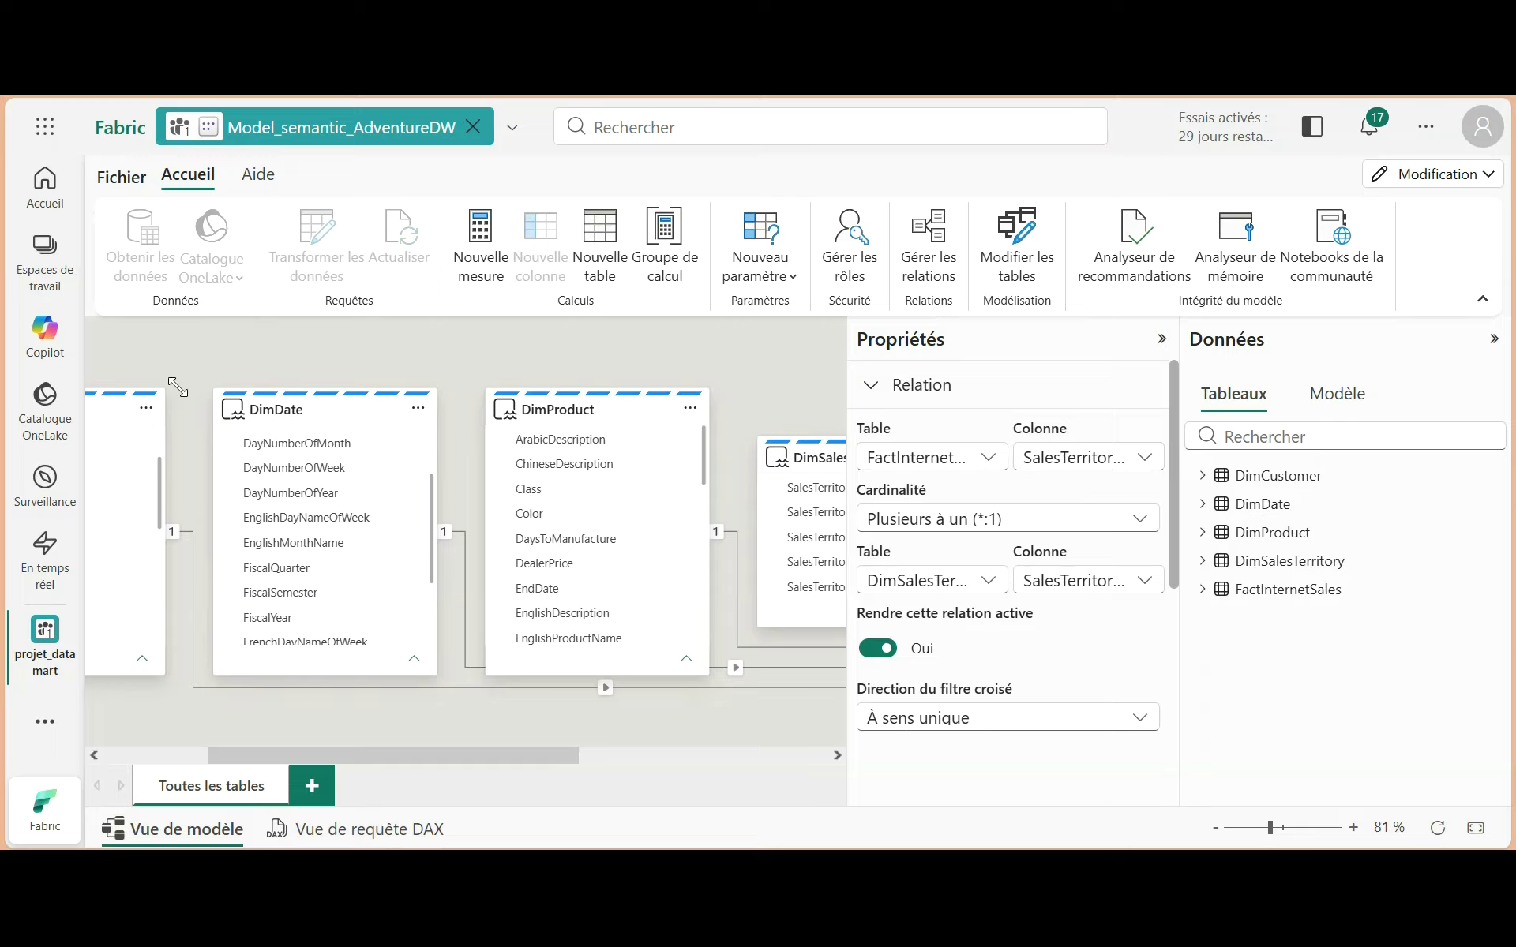
# Step: Start a new report from the semantic model and save the model's changes to the version history without a description
pyautogui.click(125, 184)
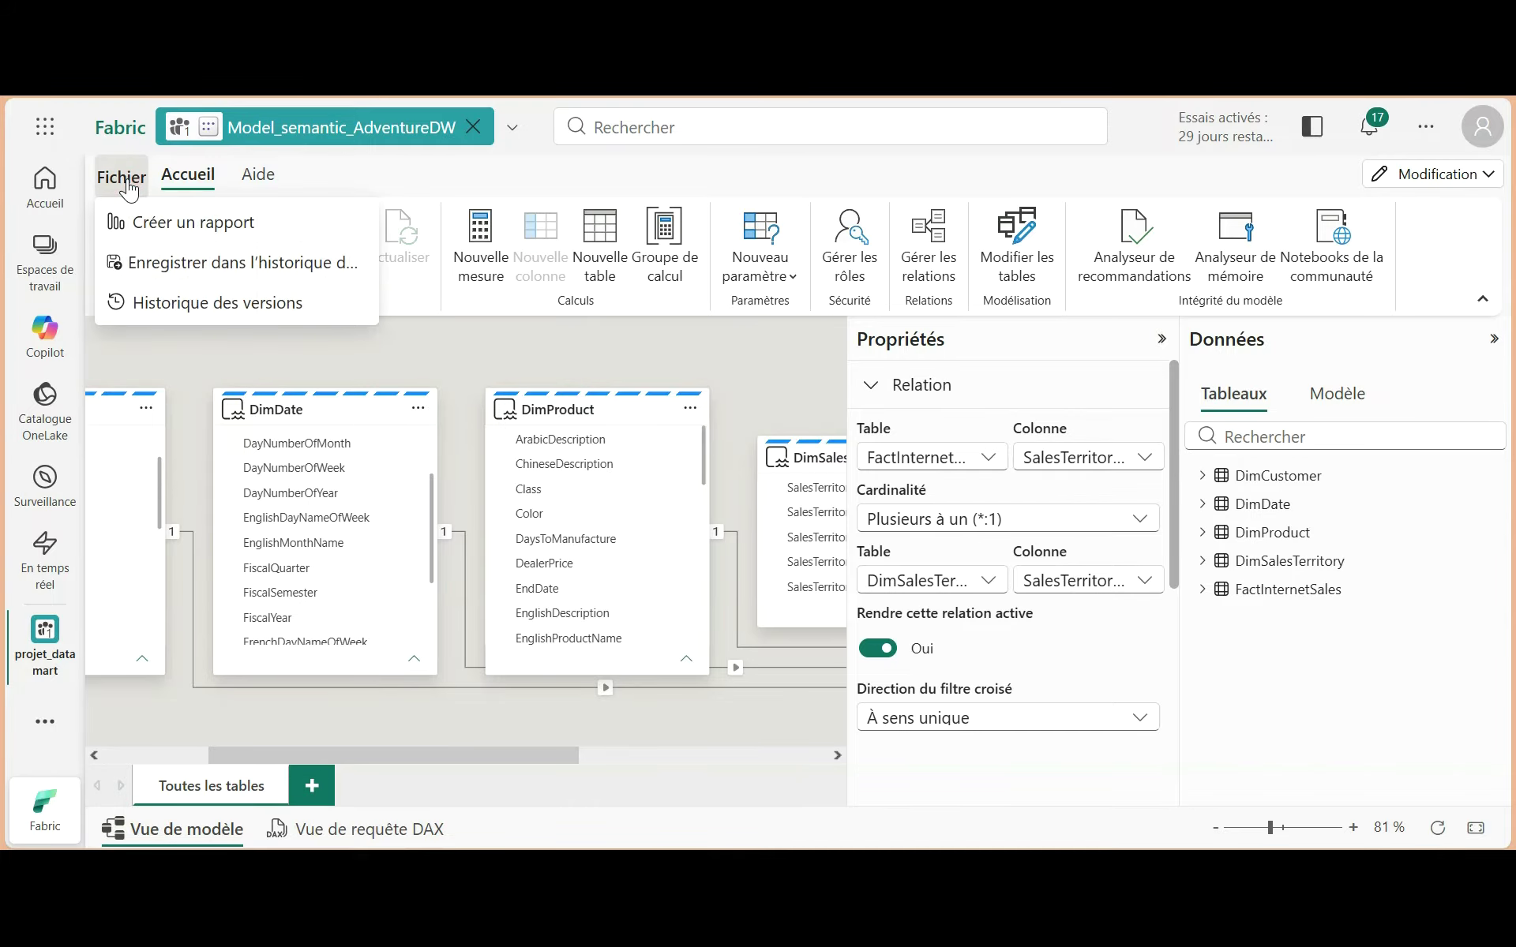
pyautogui.click(180, 227)
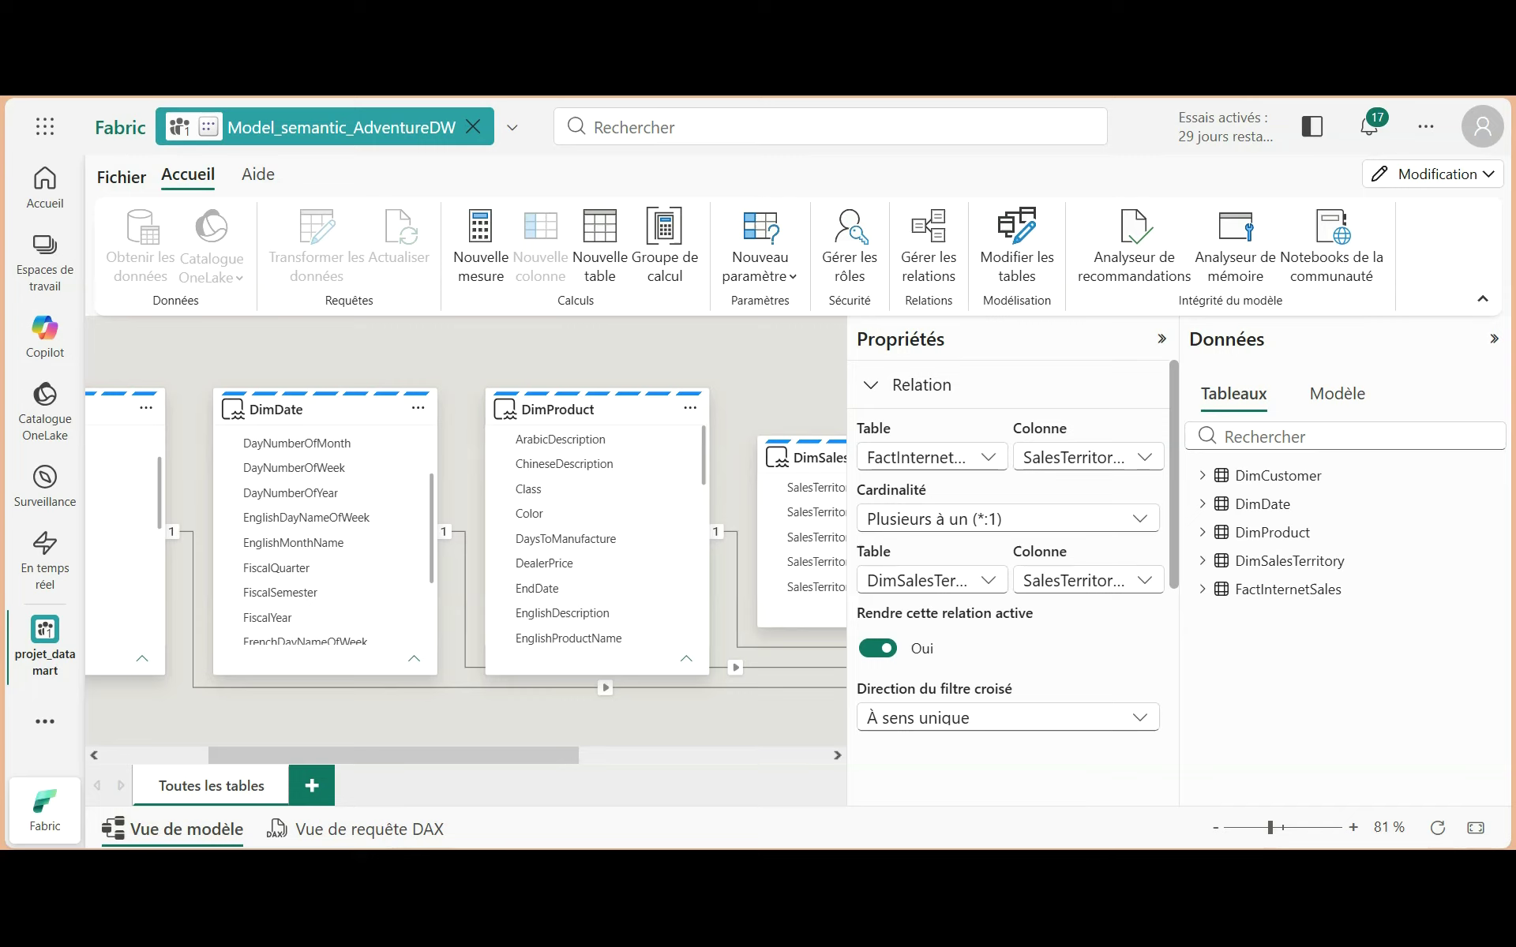
pyautogui.click(135, 185)
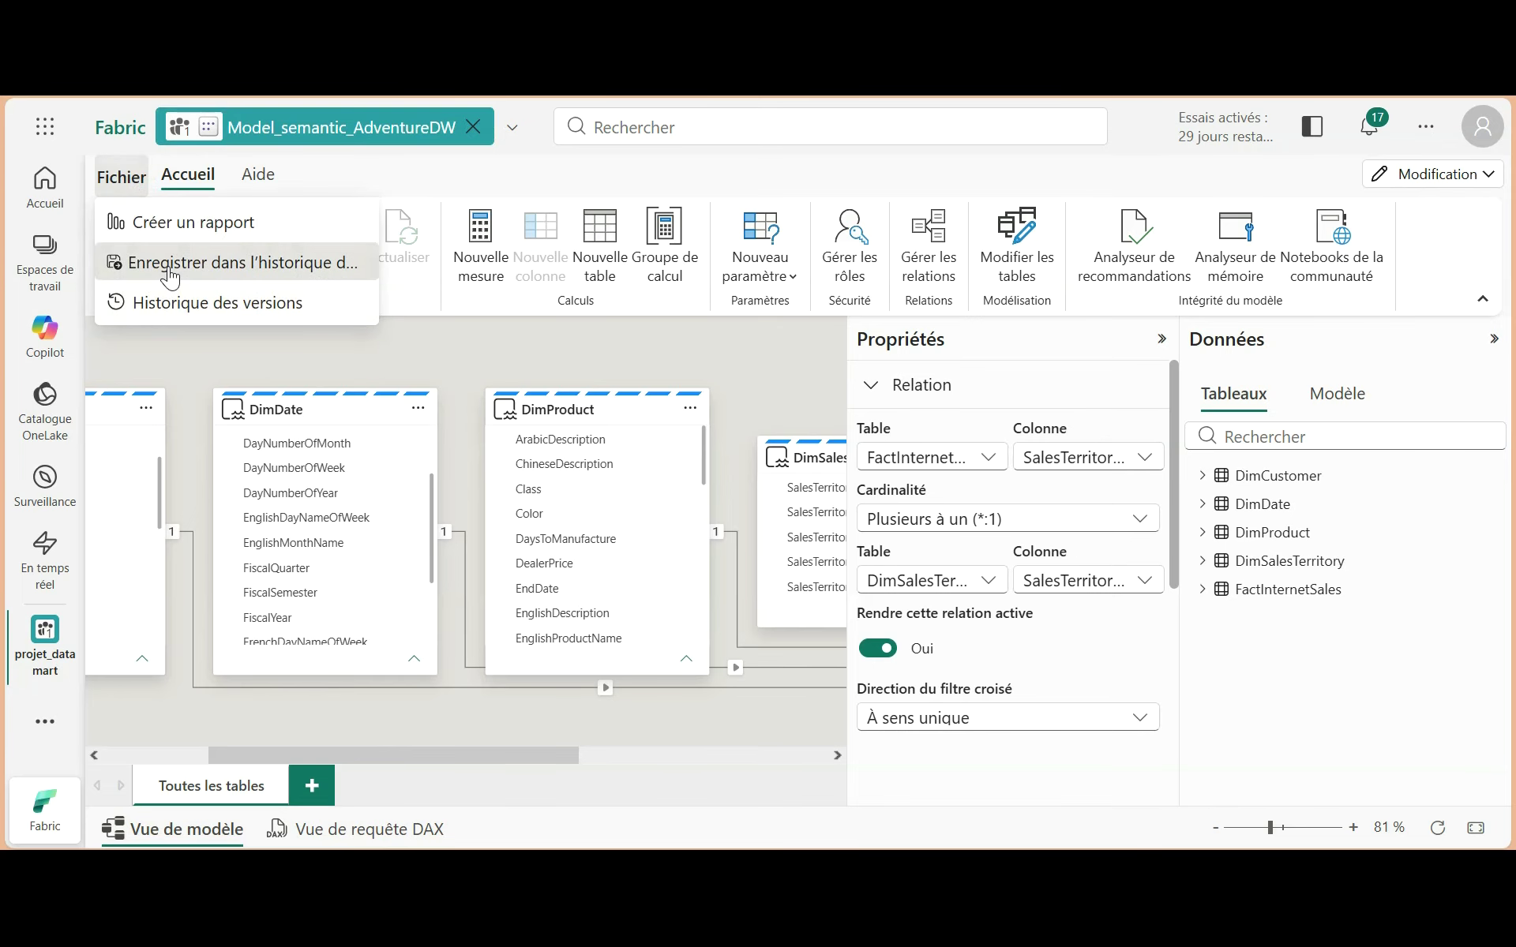
pyautogui.click(170, 267)
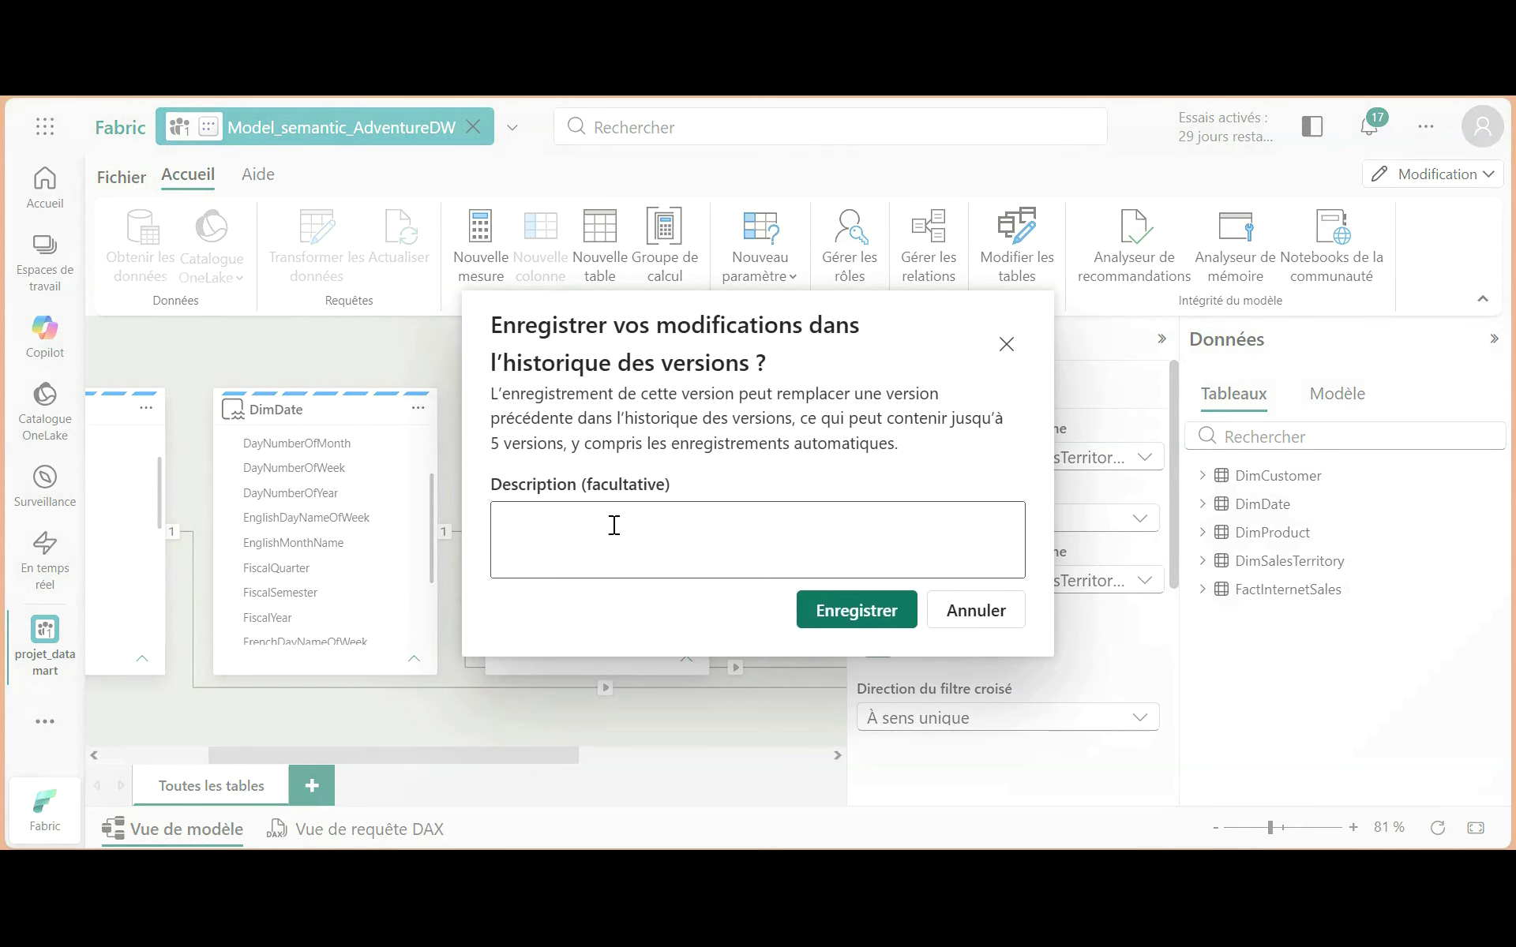
pyautogui.click(833, 606)
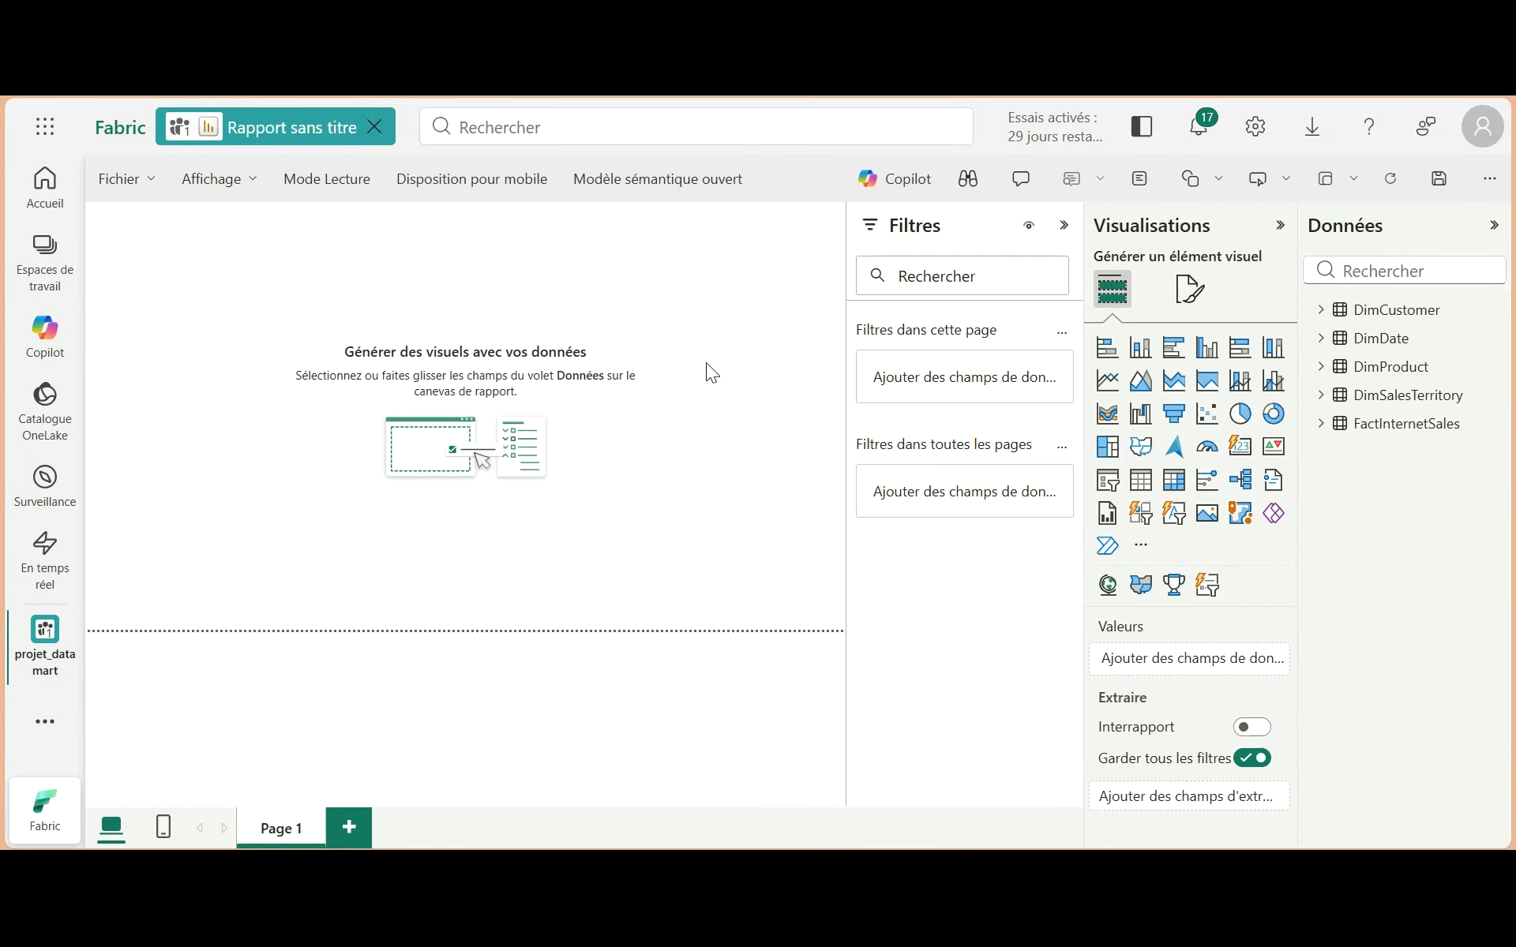
# Step: Expand DimCustomer, DimDate, DimProduct, DimSalesTerritory and FactInternetSales in the new report and examine their available fields
pyautogui.click(1322, 315)
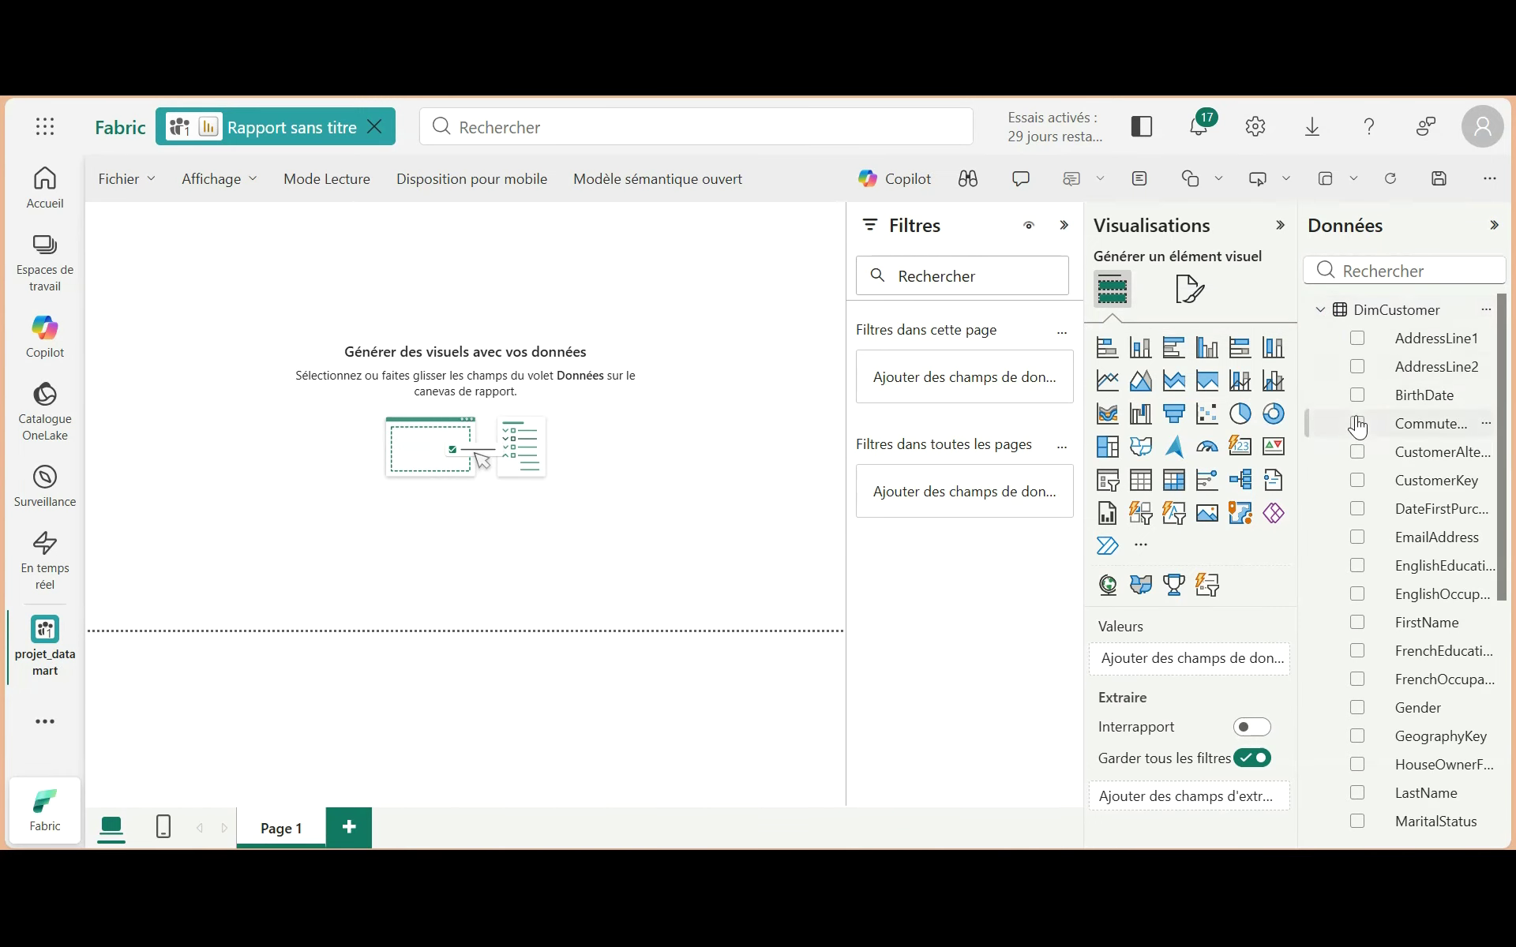
pyautogui.scroll(-5, 1357, 426)
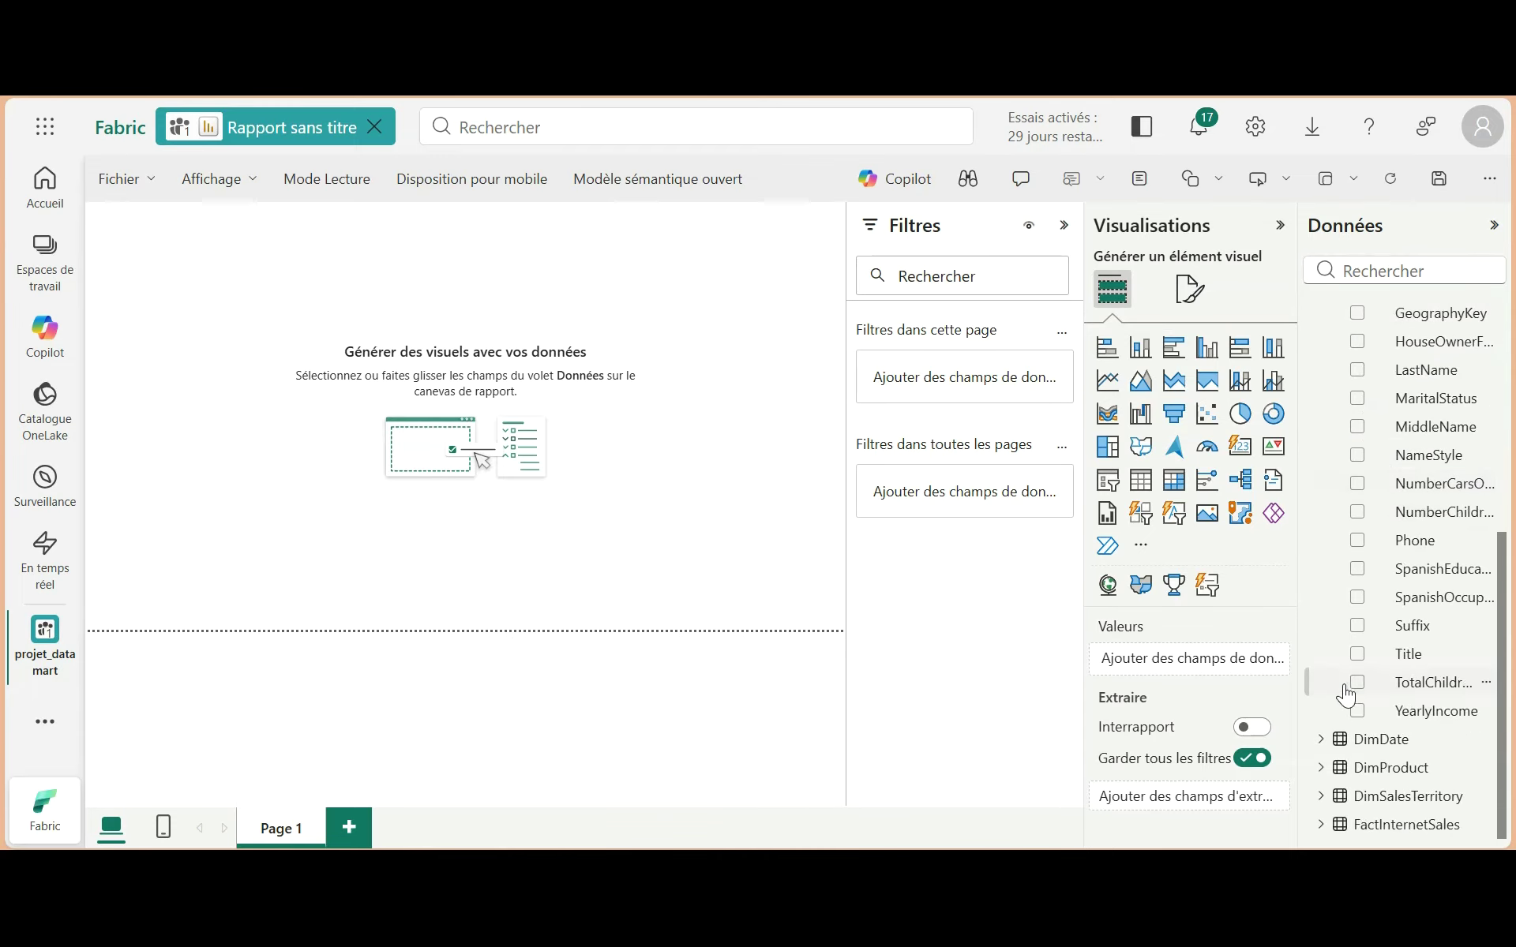
pyautogui.click(1321, 739)
pyautogui.scroll(-5, 1393, 627)
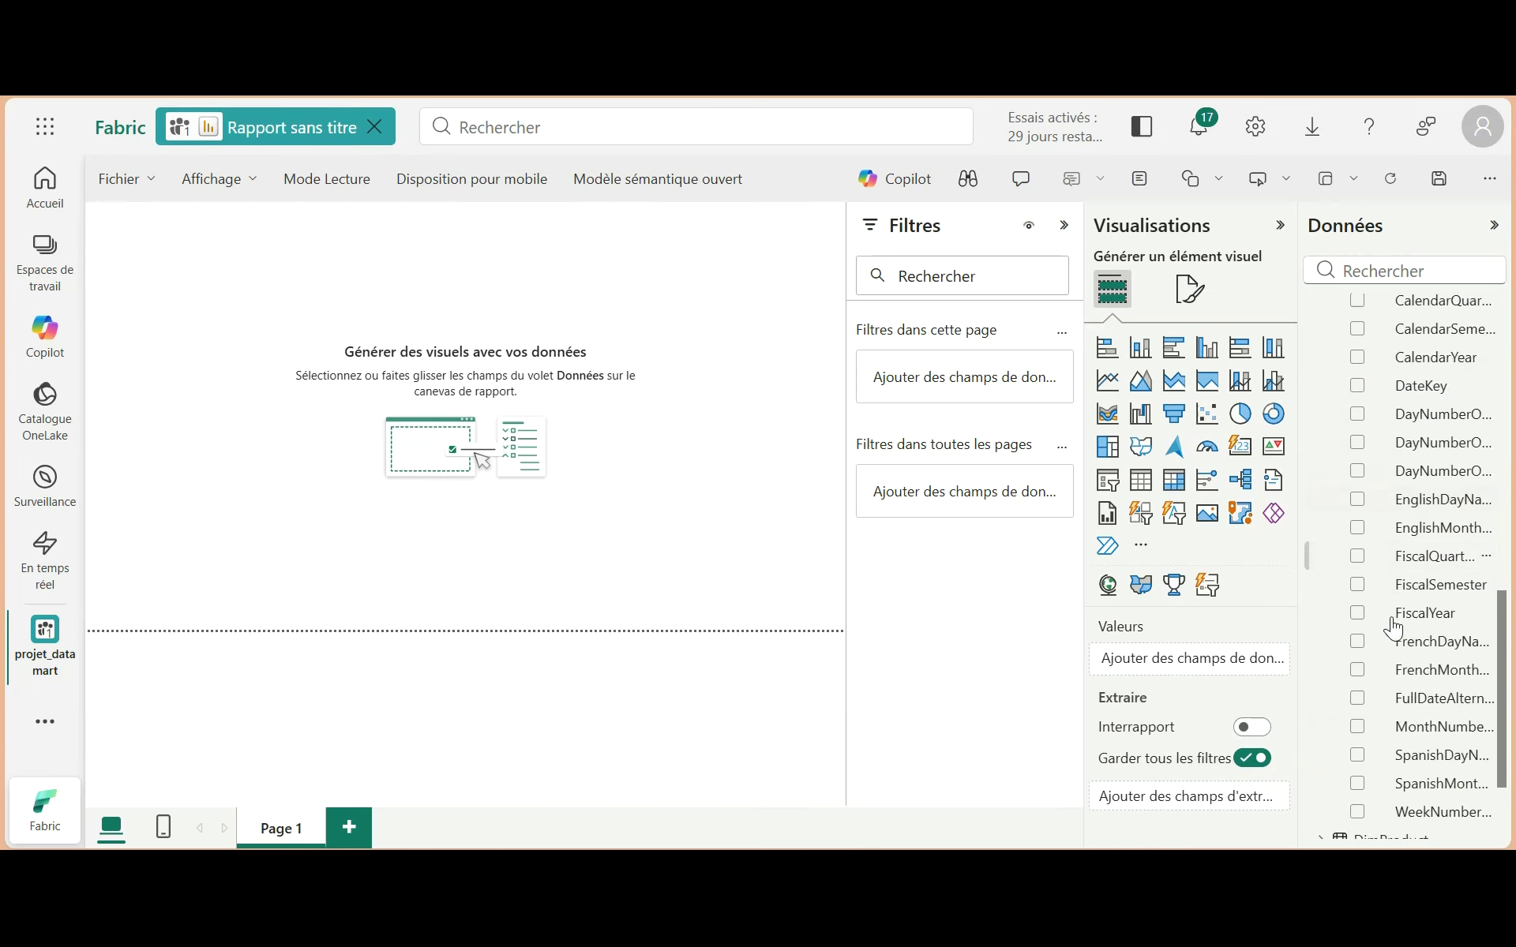
pyautogui.scroll(-1, 1394, 628)
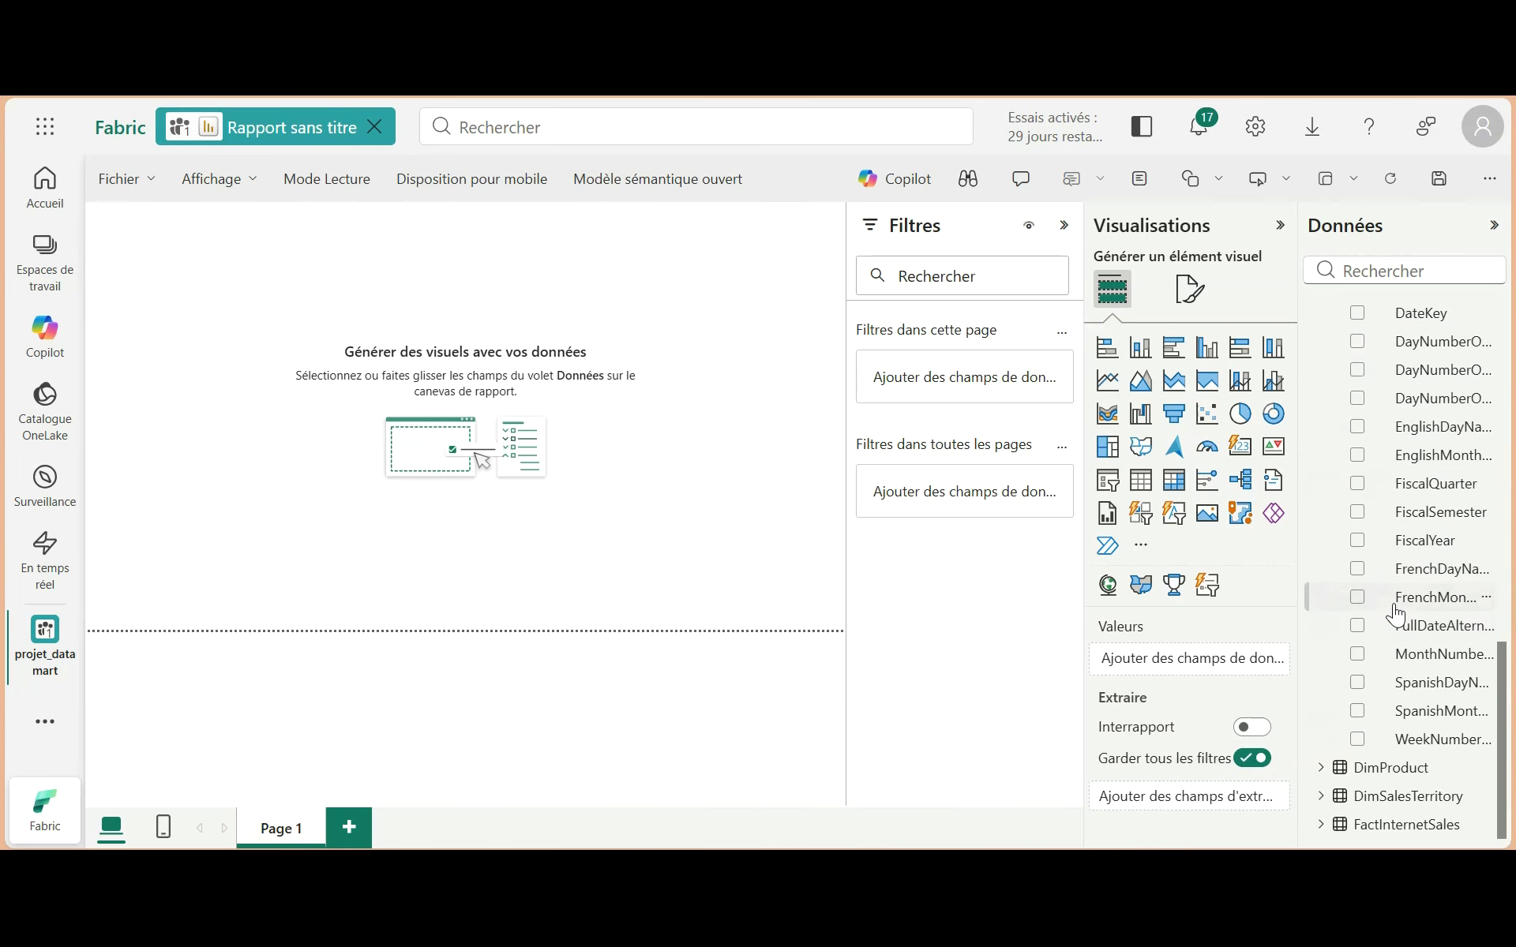
pyautogui.click(1322, 767)
pyautogui.scroll(-8, 1384, 663)
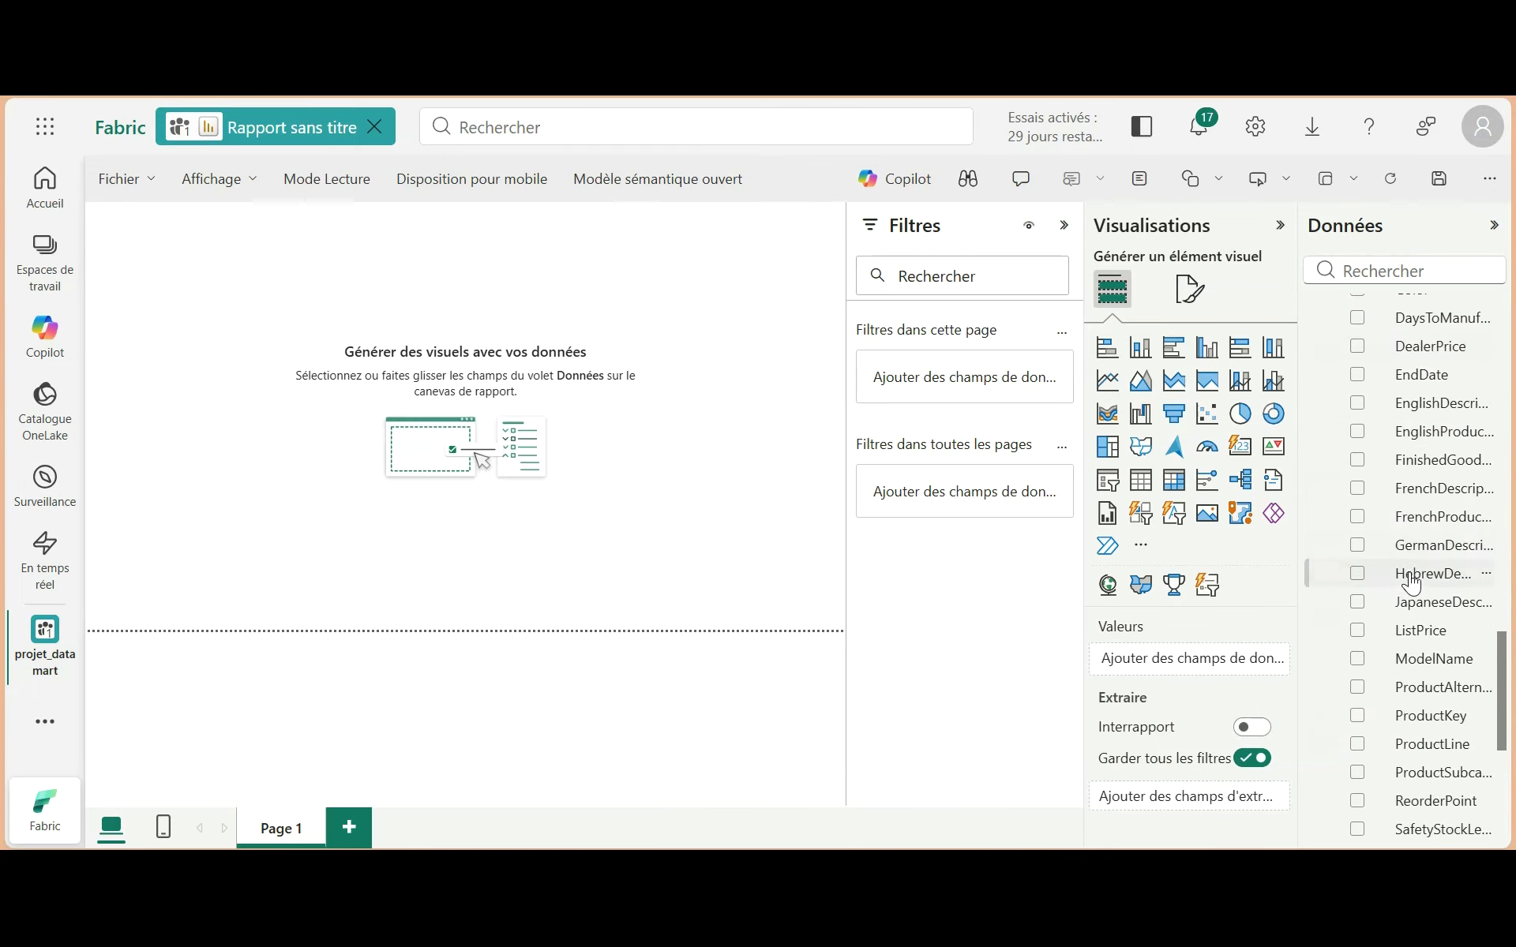
pyautogui.scroll(-6, 1410, 584)
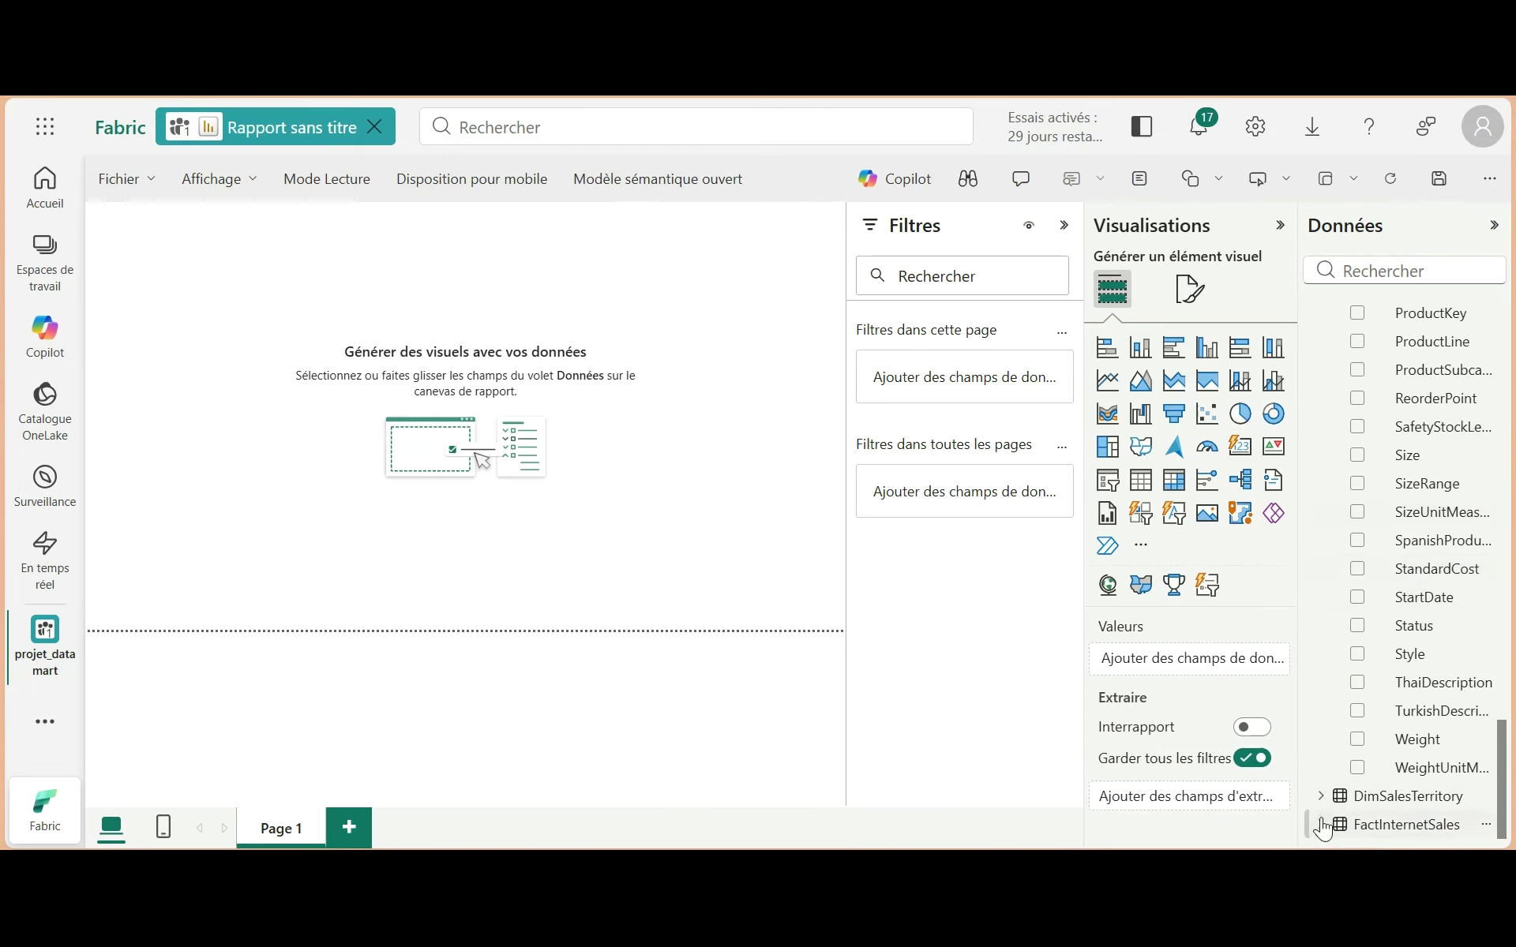
pyautogui.click(1321, 796)
pyautogui.scroll(-2, 1350, 687)
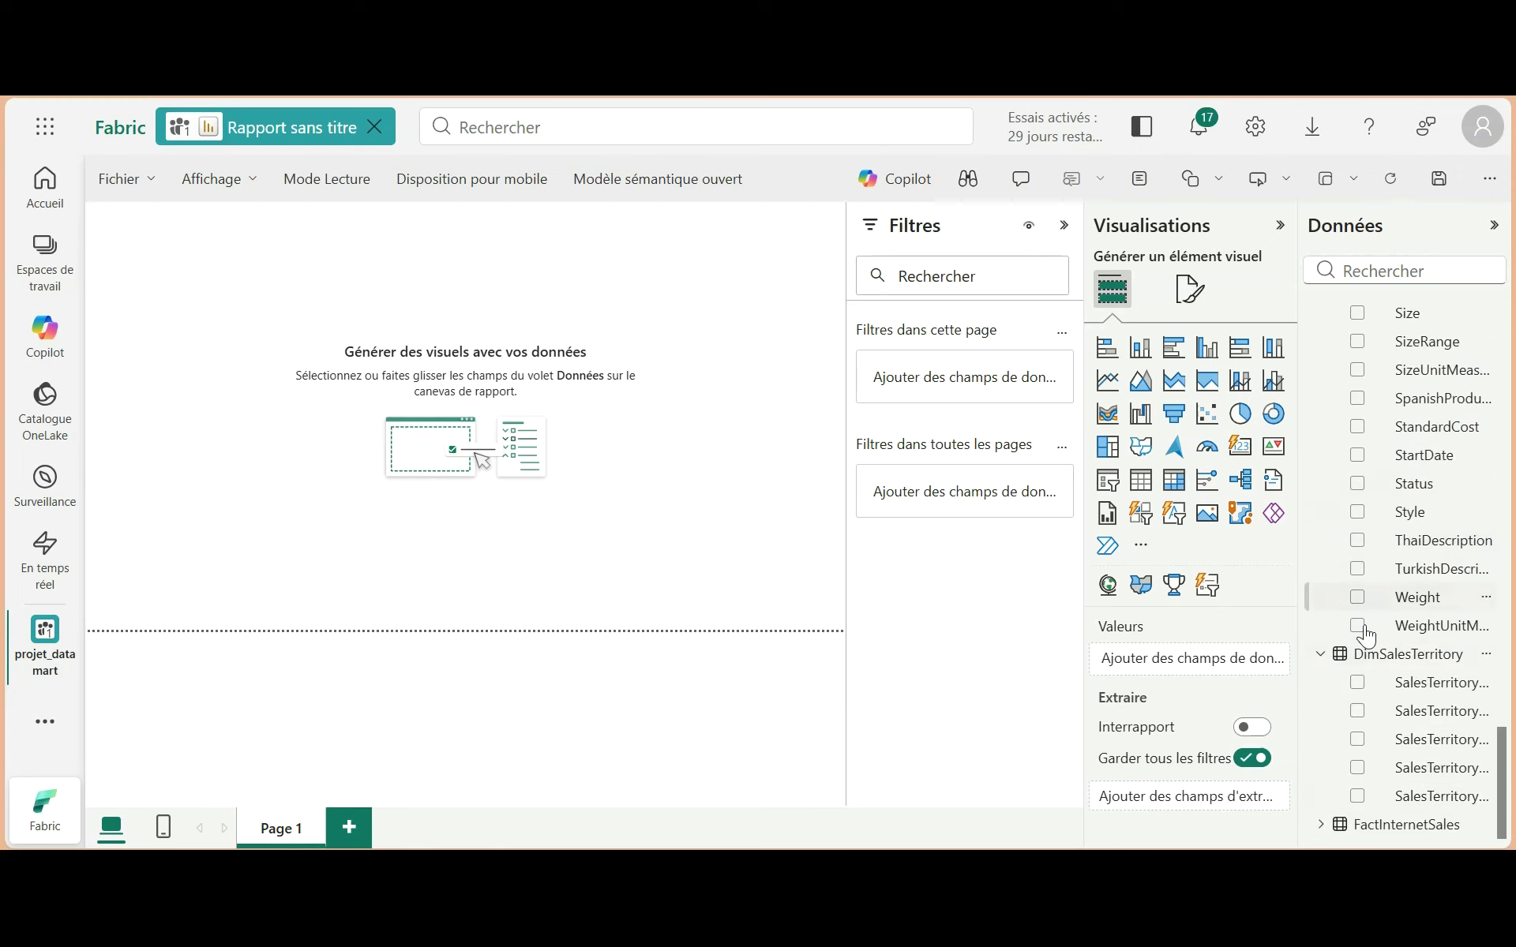
pyautogui.click(1334, 824)
pyautogui.scroll(-7, 1359, 703)
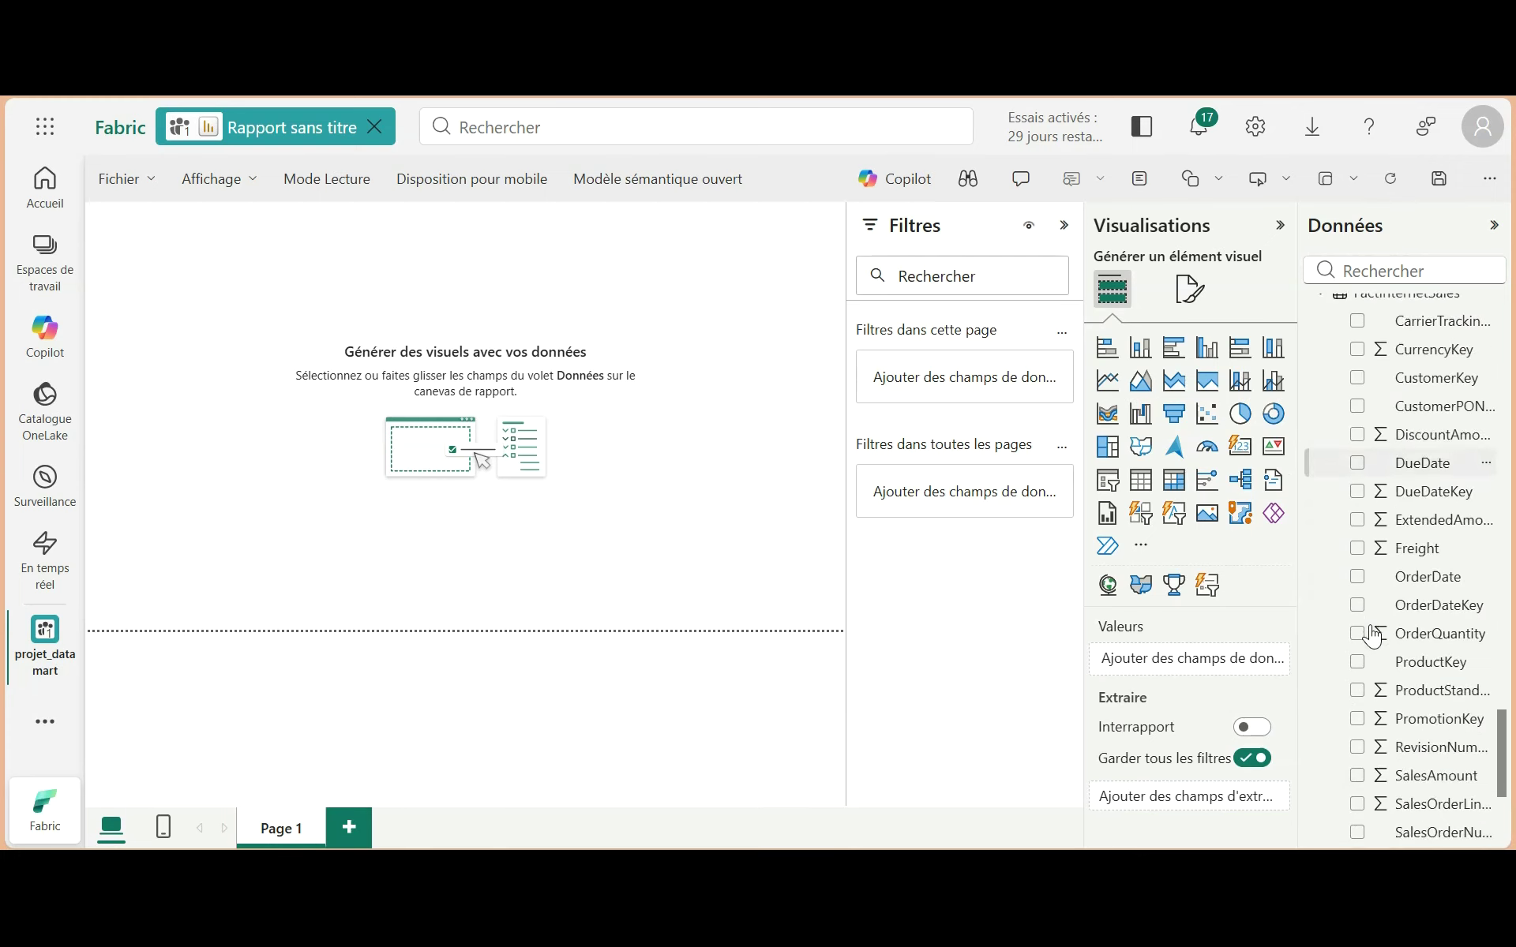
pyautogui.scroll(-2, 1373, 631)
pyautogui.scroll(3, 1373, 615)
pyautogui.scroll(-2, 1389, 600)
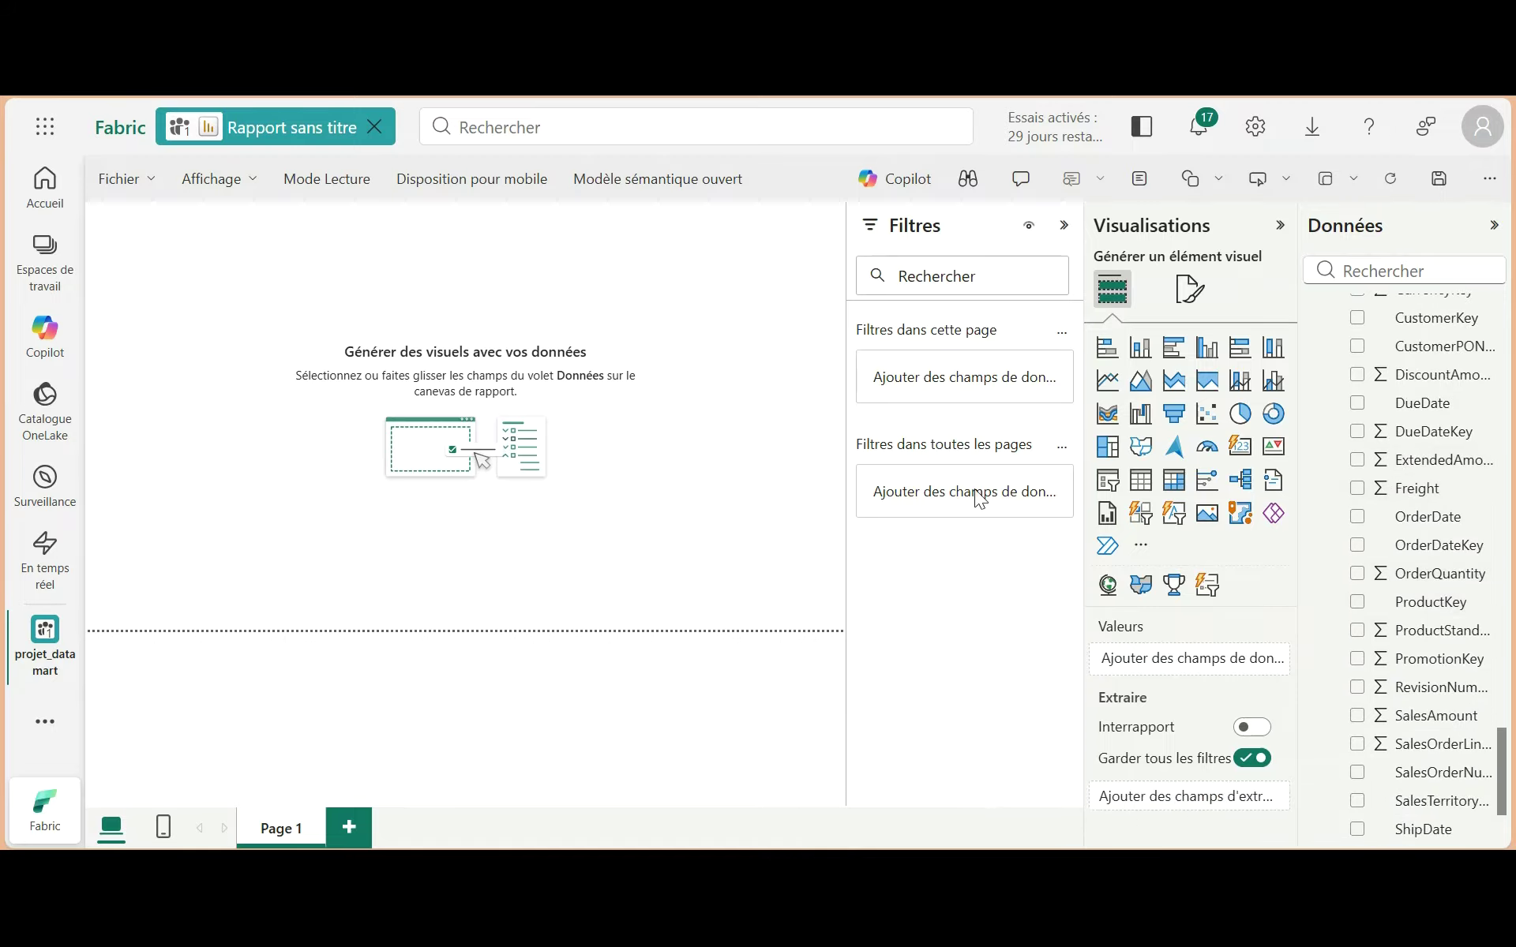
# Step: Show the sum of SalesAmount as a card in the report page's upper-left corner and reduce the card's height
pyautogui.scroll(-2, 1447, 582)
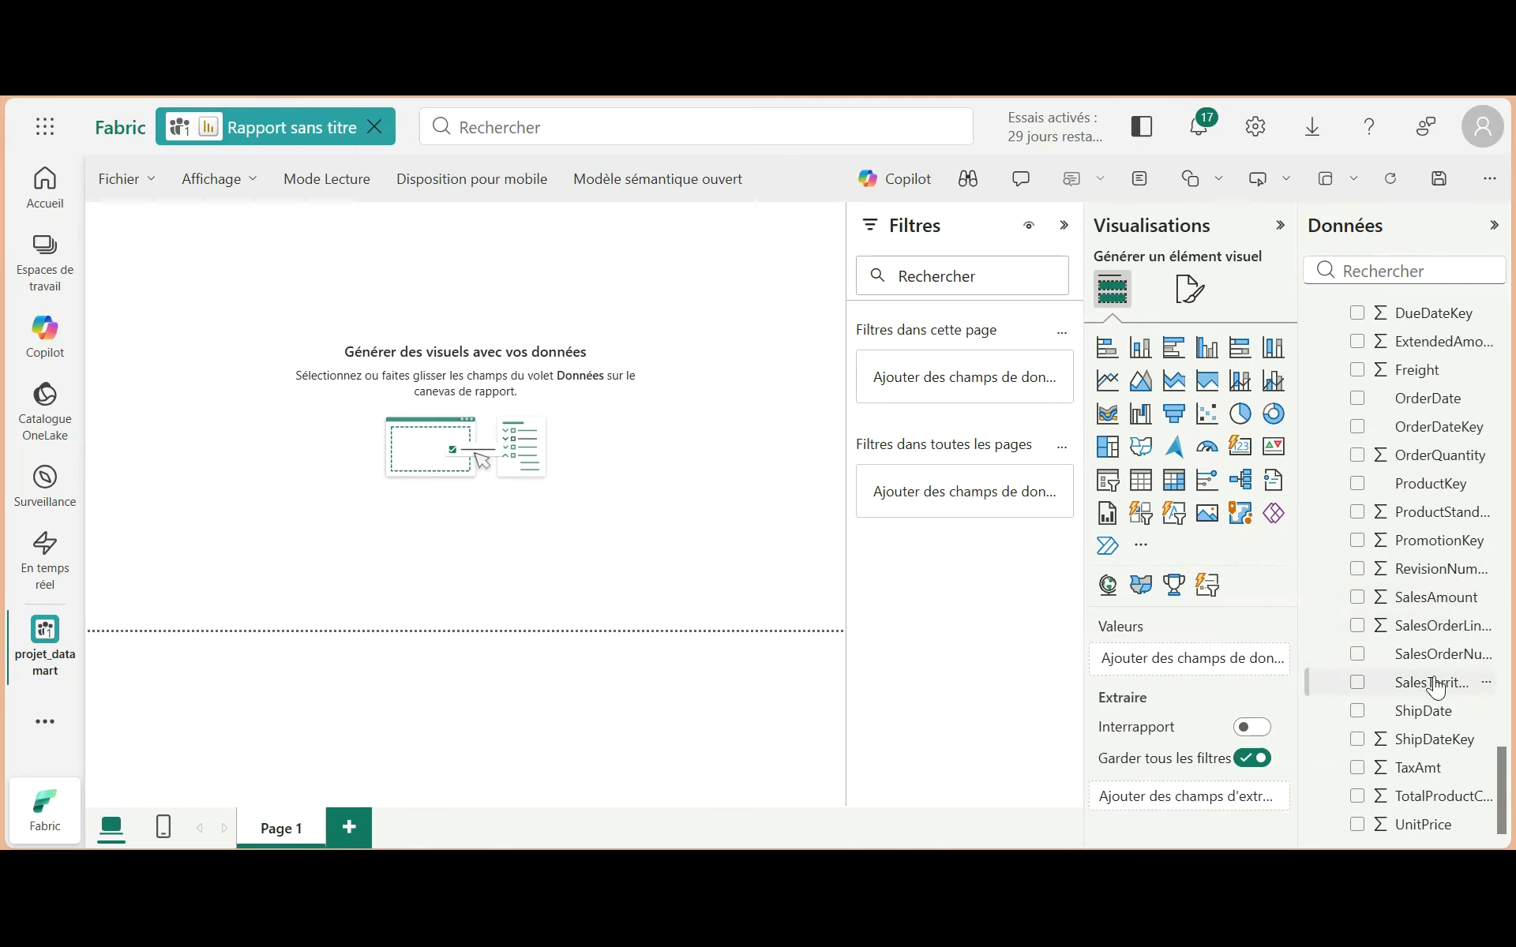
pyautogui.moveTo(1432, 612); pyautogui.dragTo(354, 319)
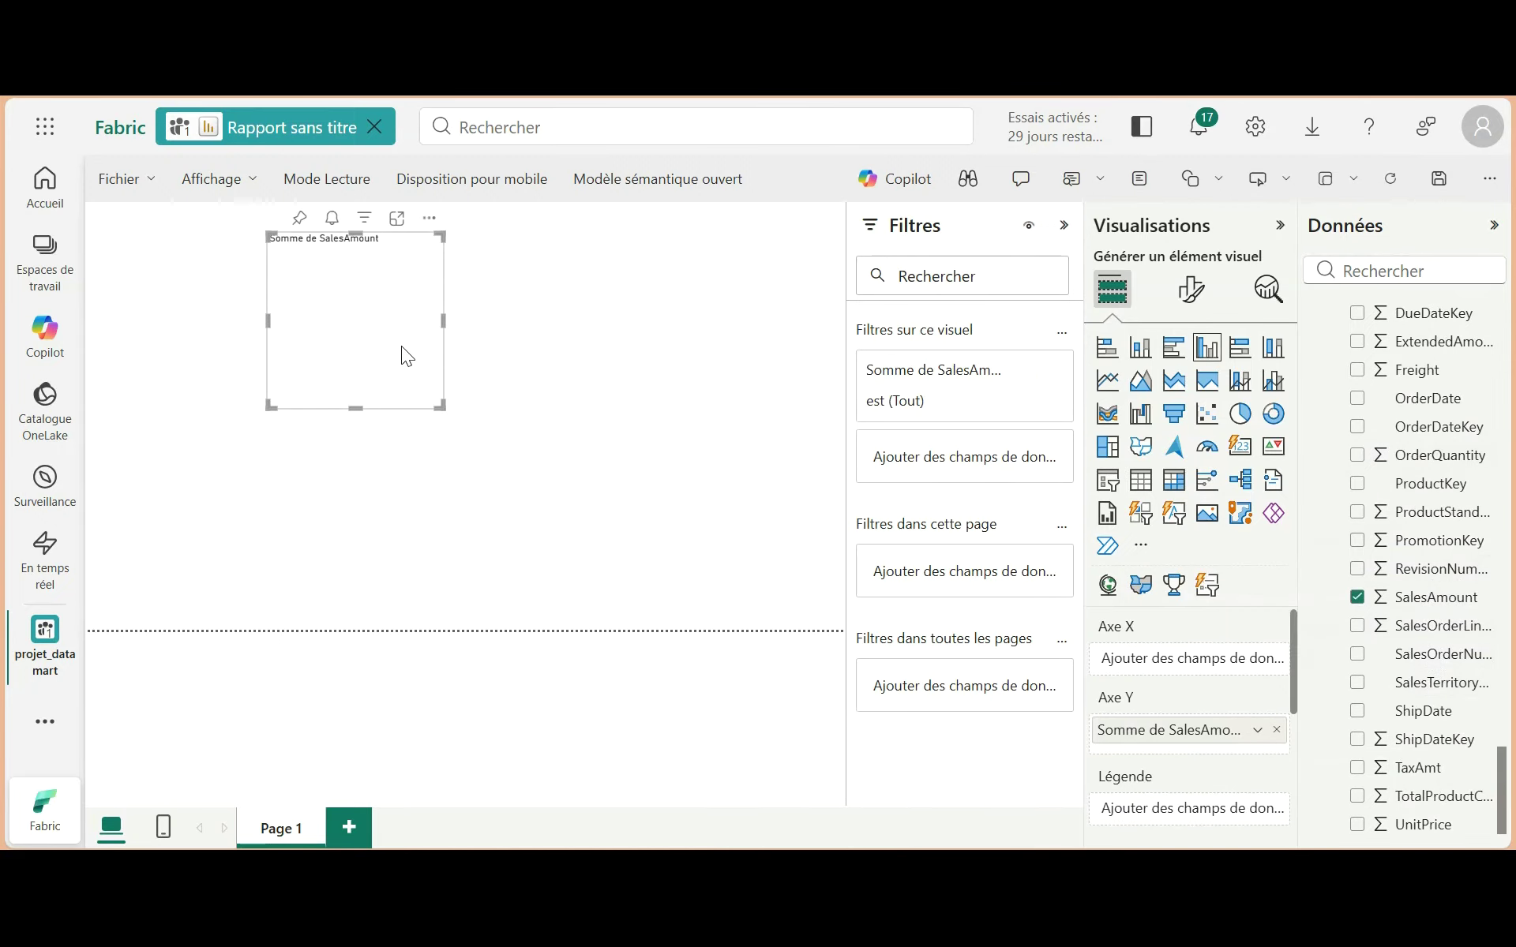
pyautogui.moveTo(417, 364); pyautogui.dragTo(240, 326)
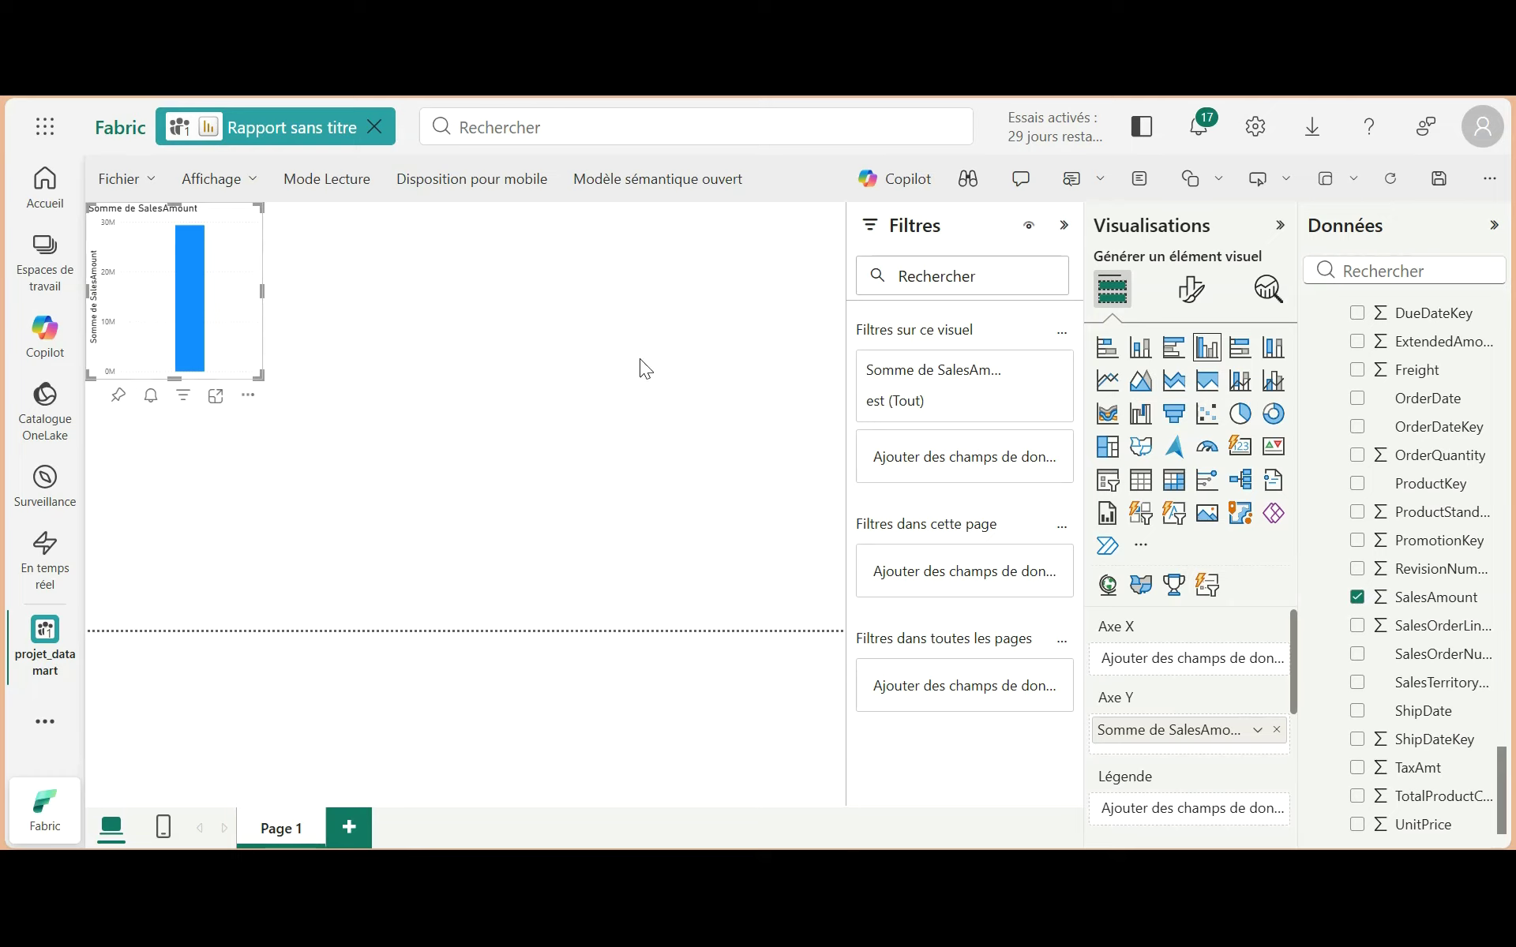
pyautogui.click(1241, 447)
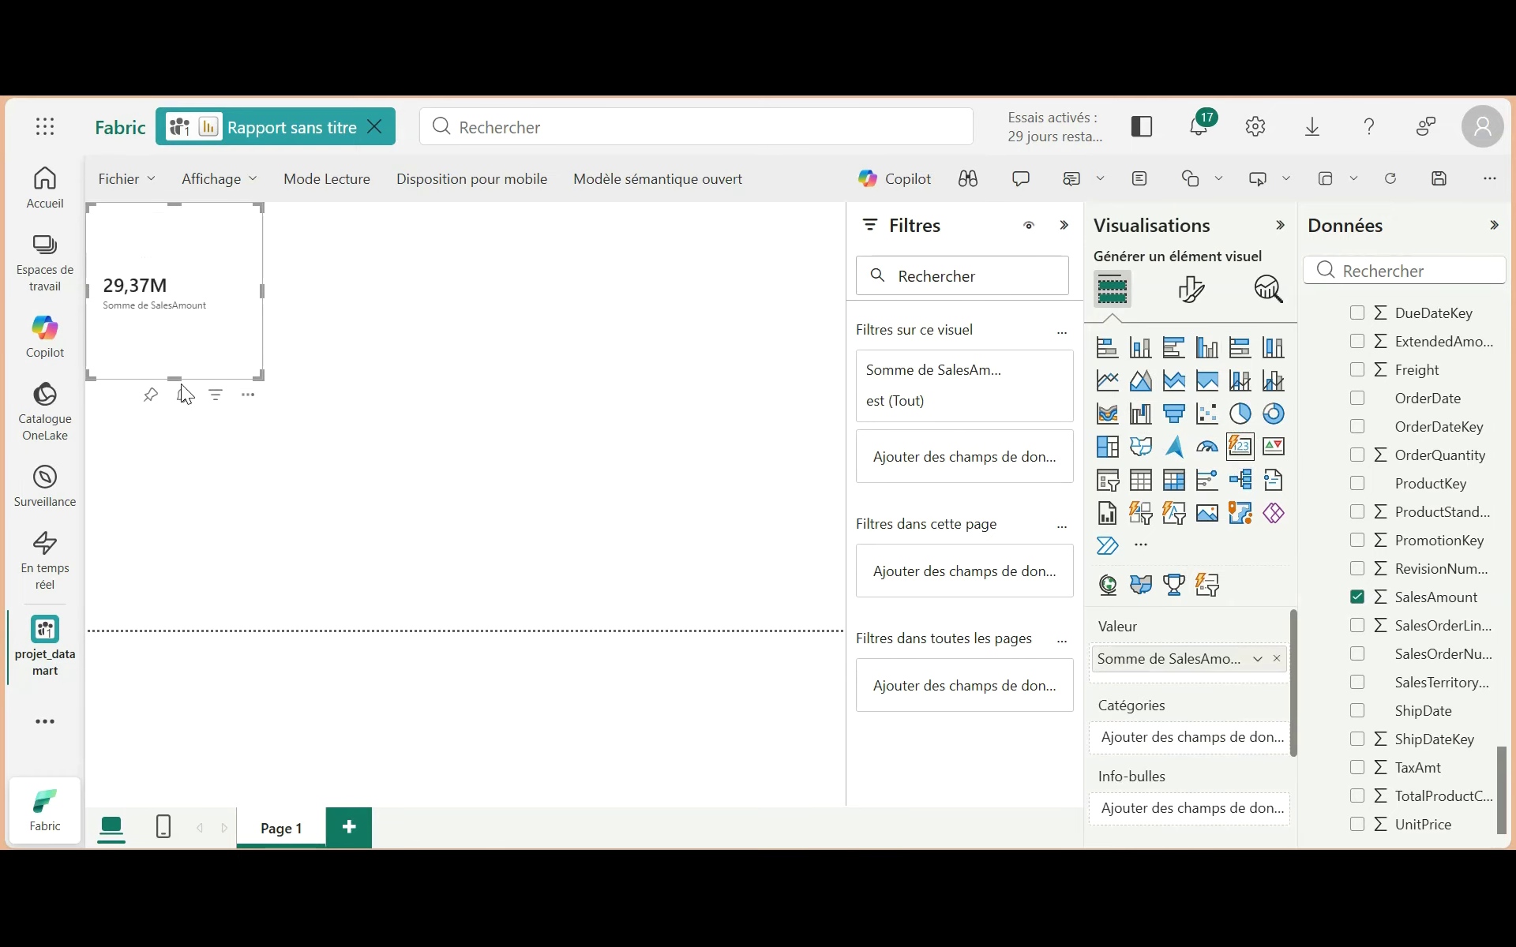
pyautogui.moveTo(177, 376); pyautogui.dragTo(183, 296)
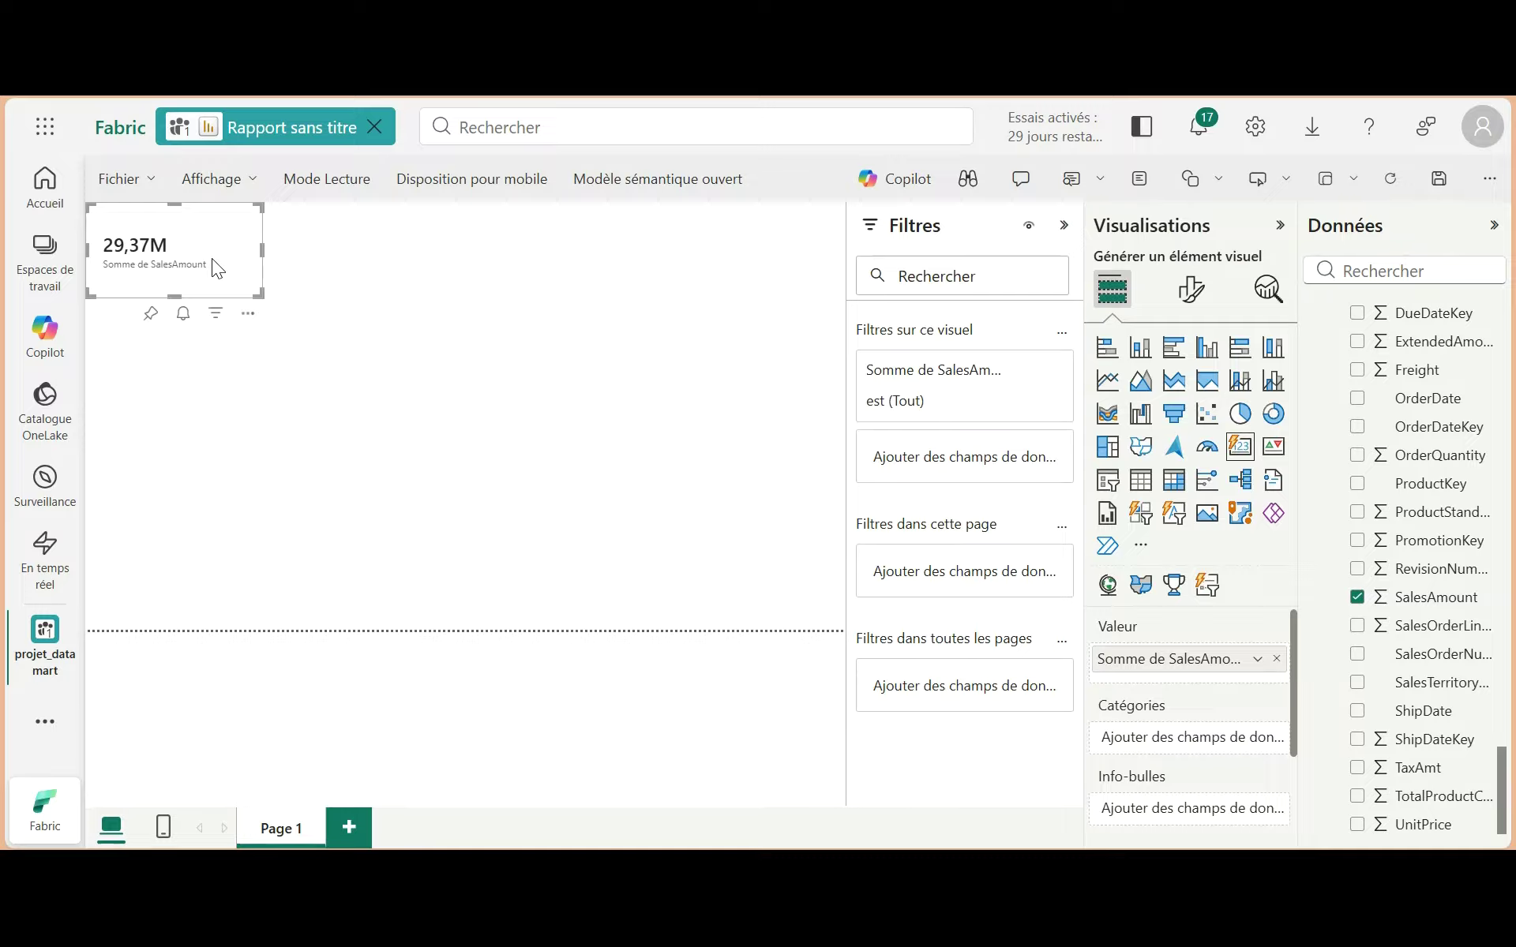
pyautogui.click(334, 405)
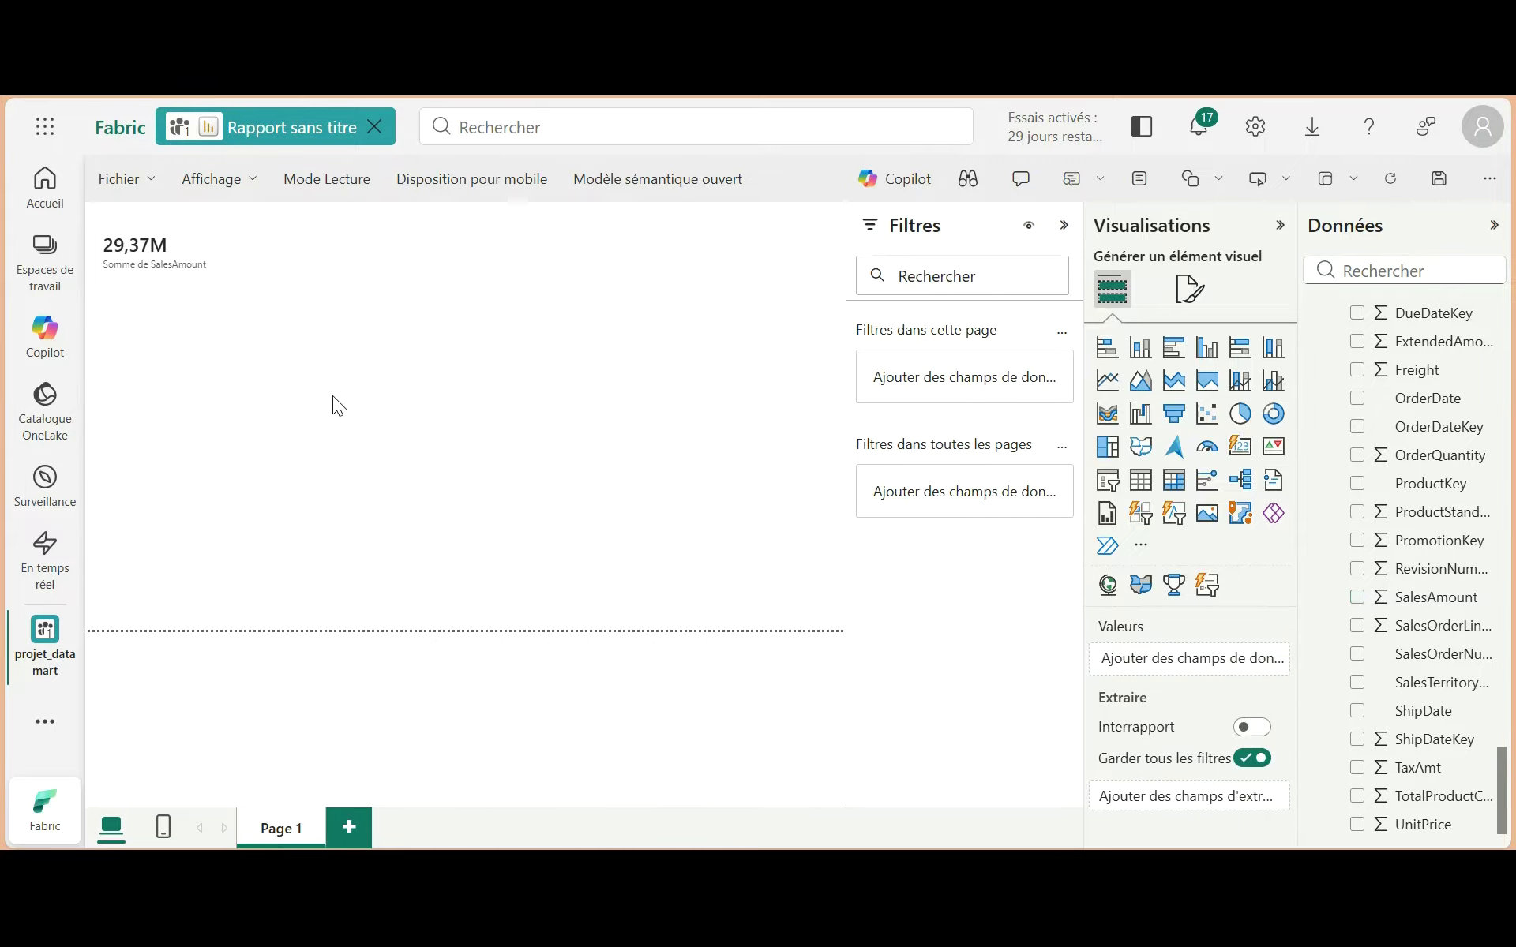
# Step: Create a clustered column chart of SalesAmount by SalesTerritoryCountry below the card
pyautogui.scroll(-1, 1468, 545)
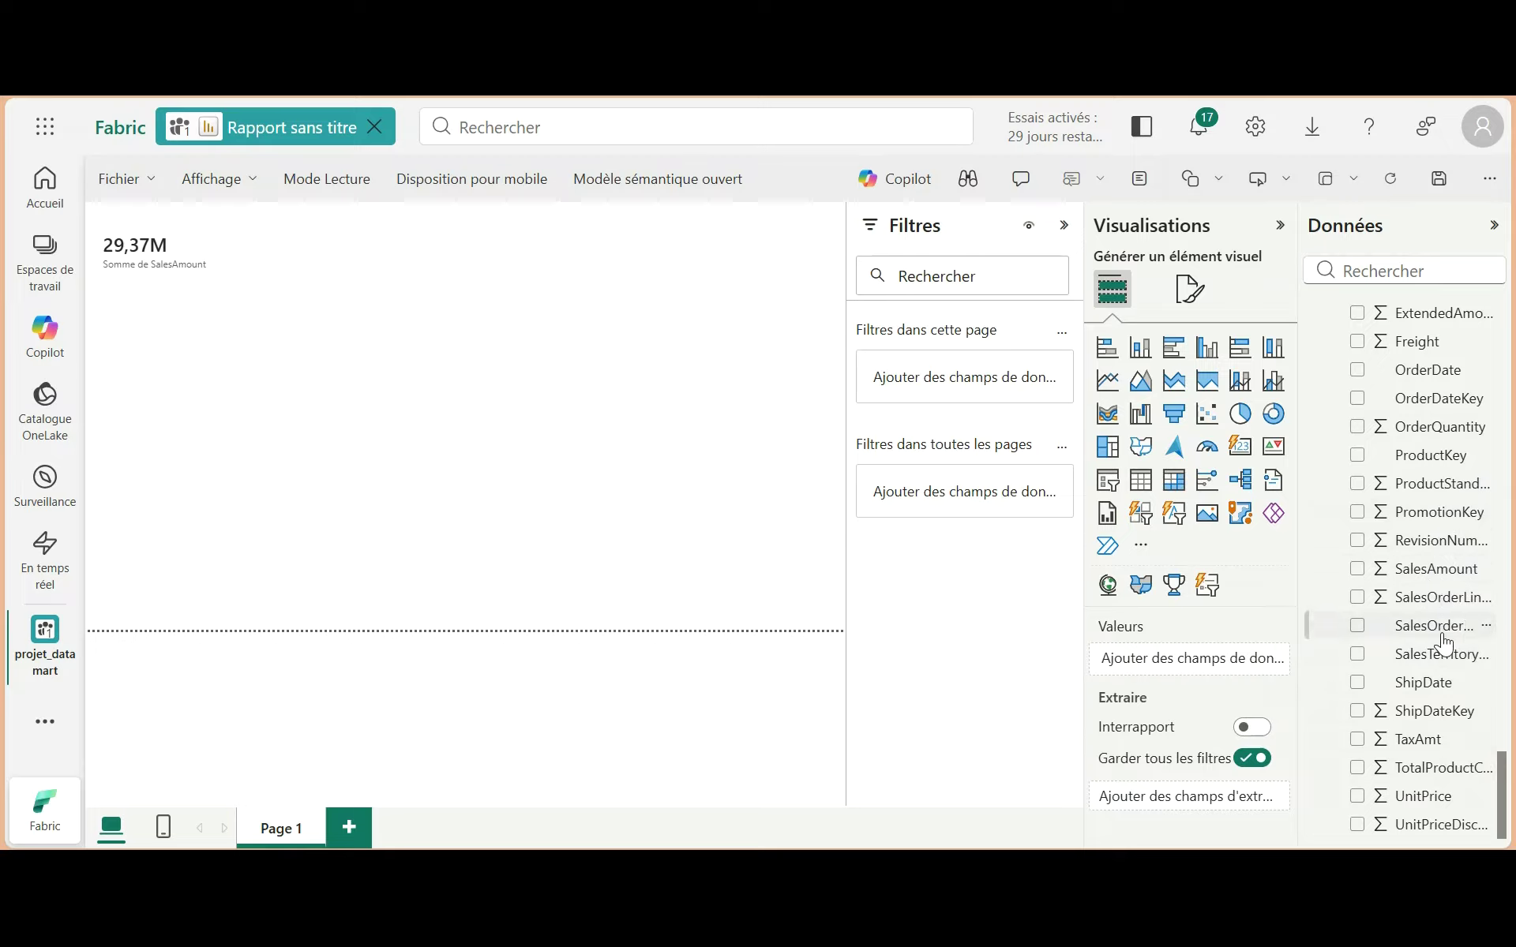
pyautogui.moveTo(1441, 570); pyautogui.dragTo(150, 371)
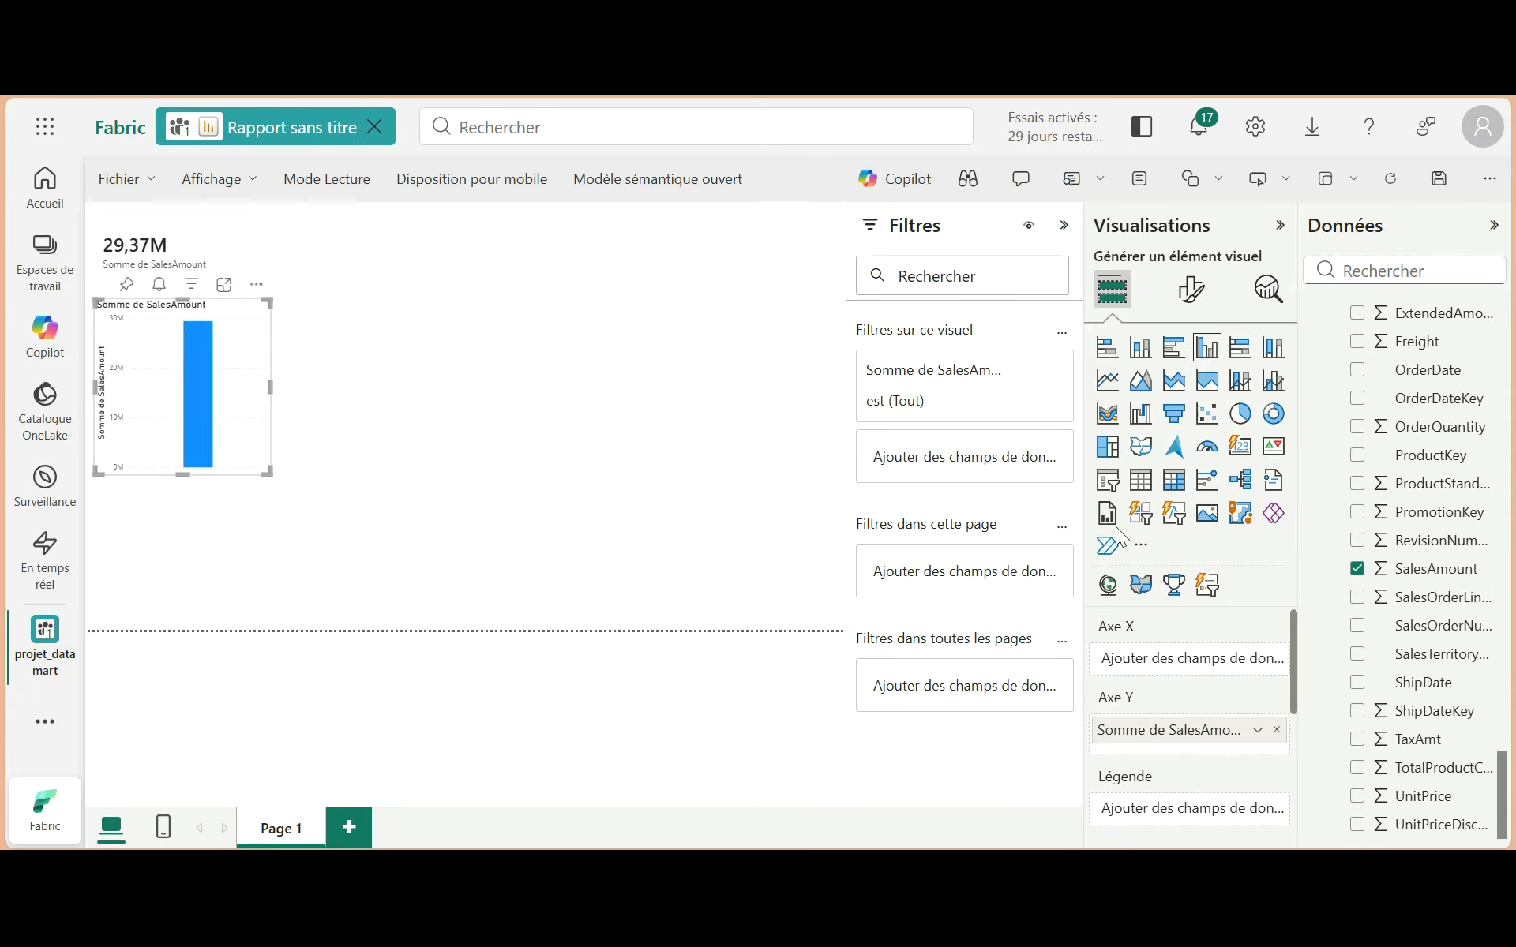
pyautogui.scroll(4, 1428, 529)
pyautogui.scroll(8, 1428, 529)
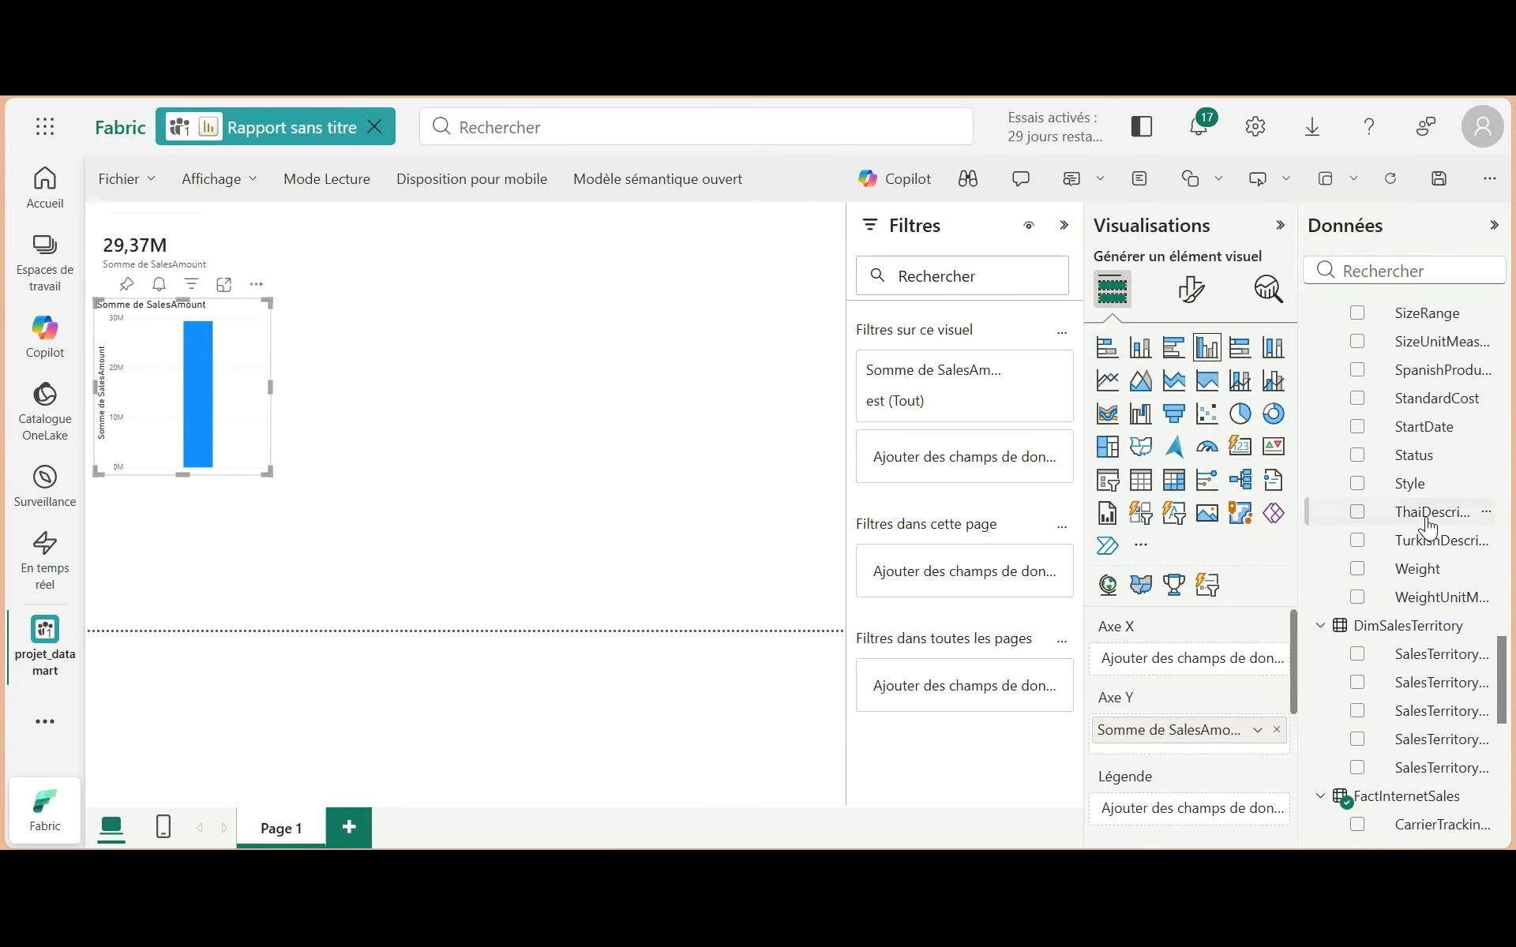
pyautogui.scroll(8, 1429, 528)
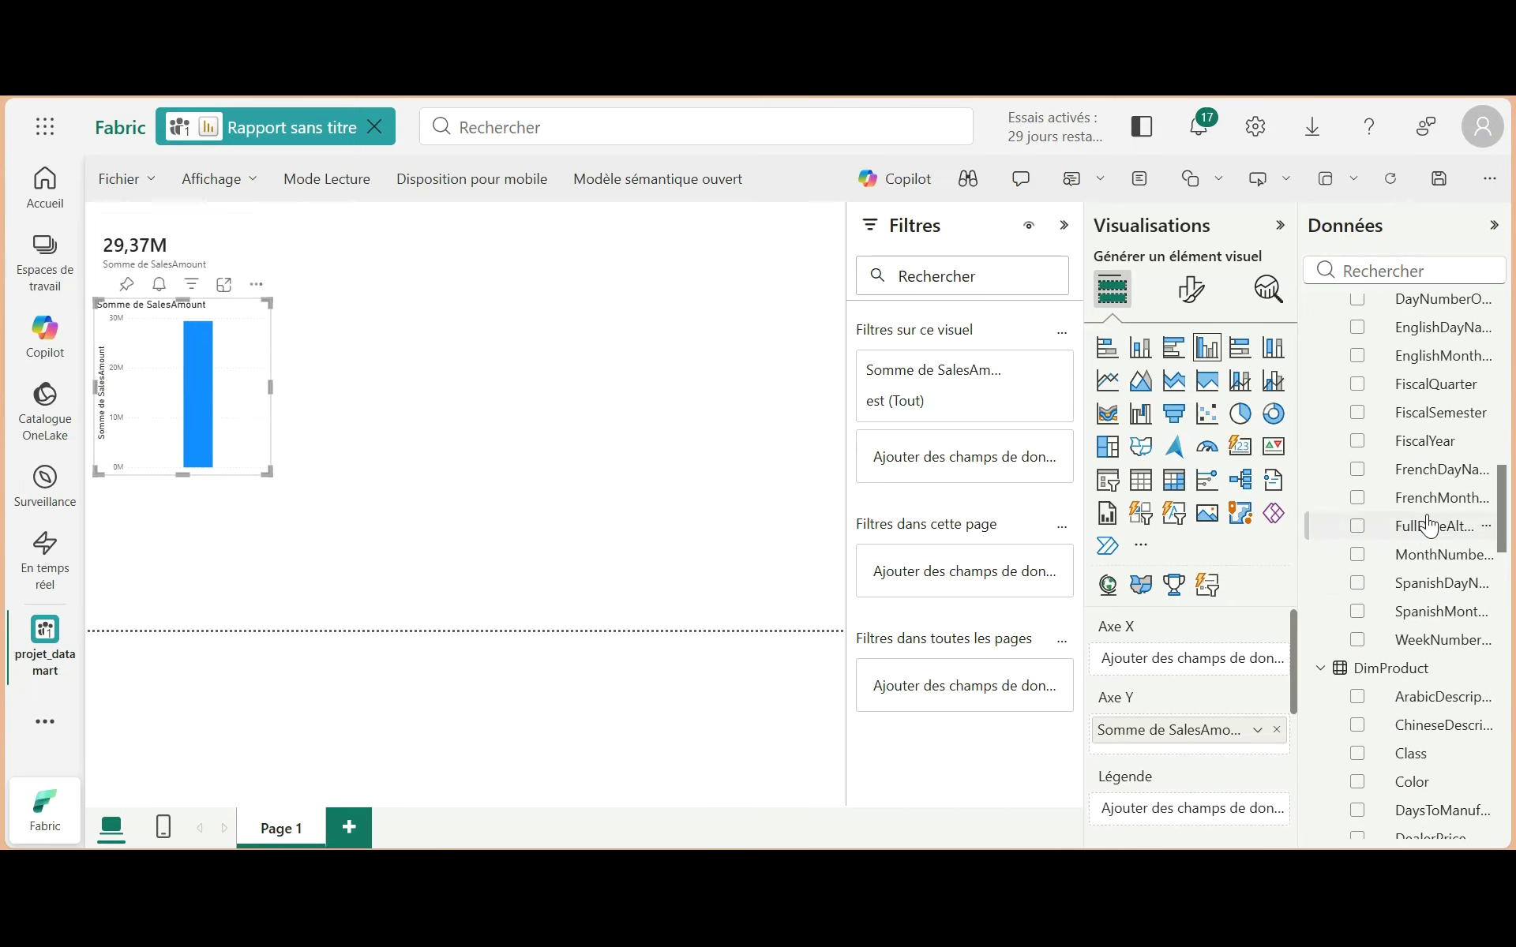
pyautogui.scroll(3, 1429, 541)
pyautogui.scroll(10, 1428, 529)
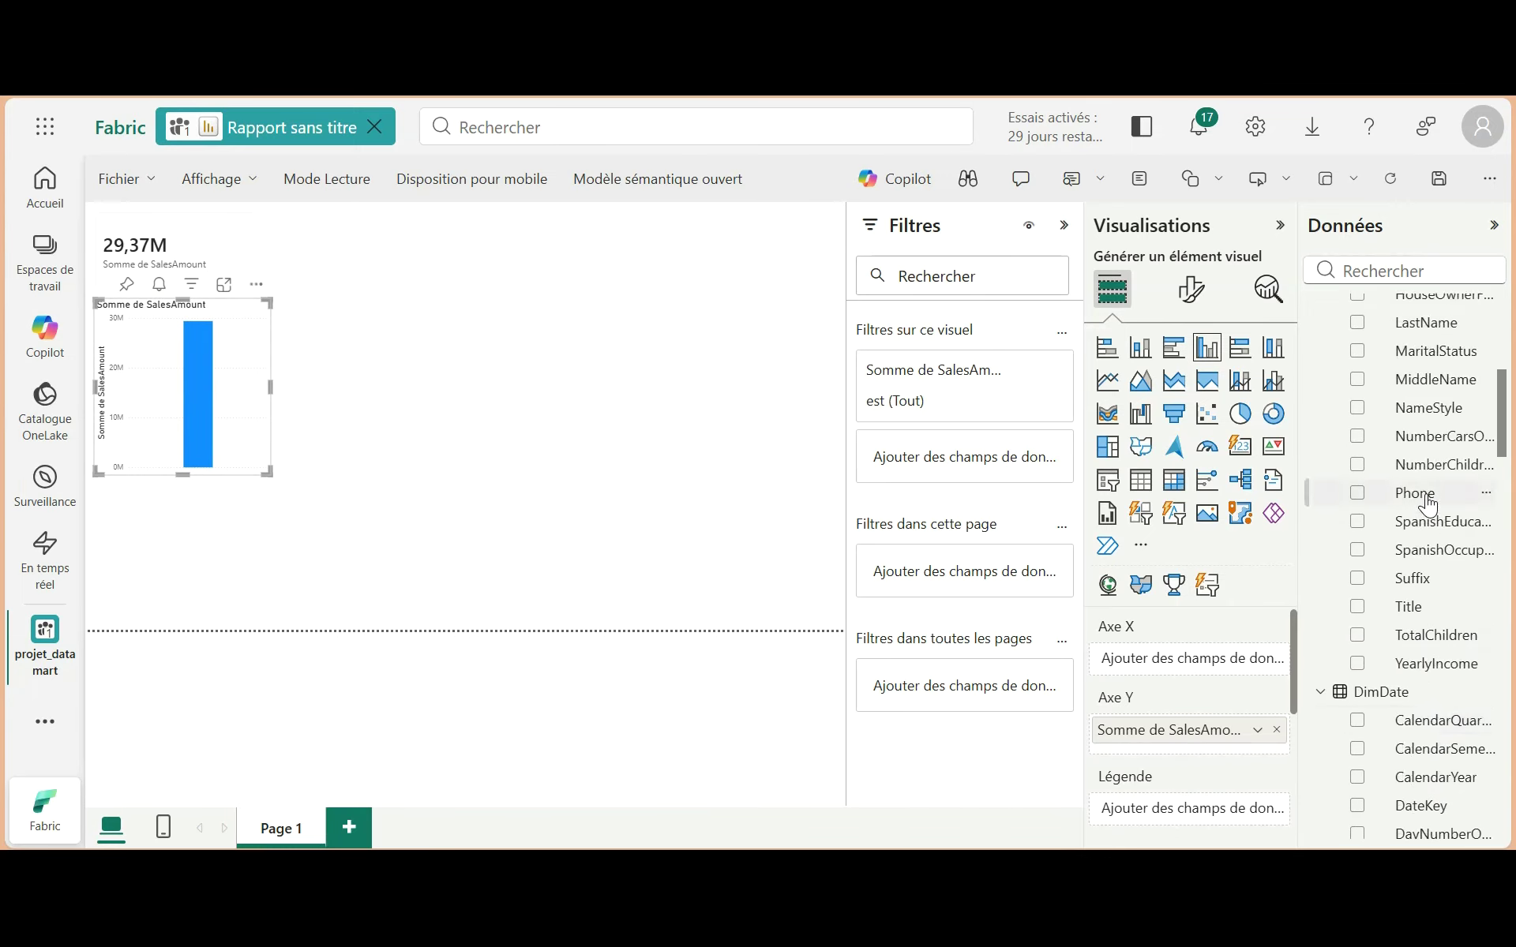
pyautogui.scroll(-15, 1429, 506)
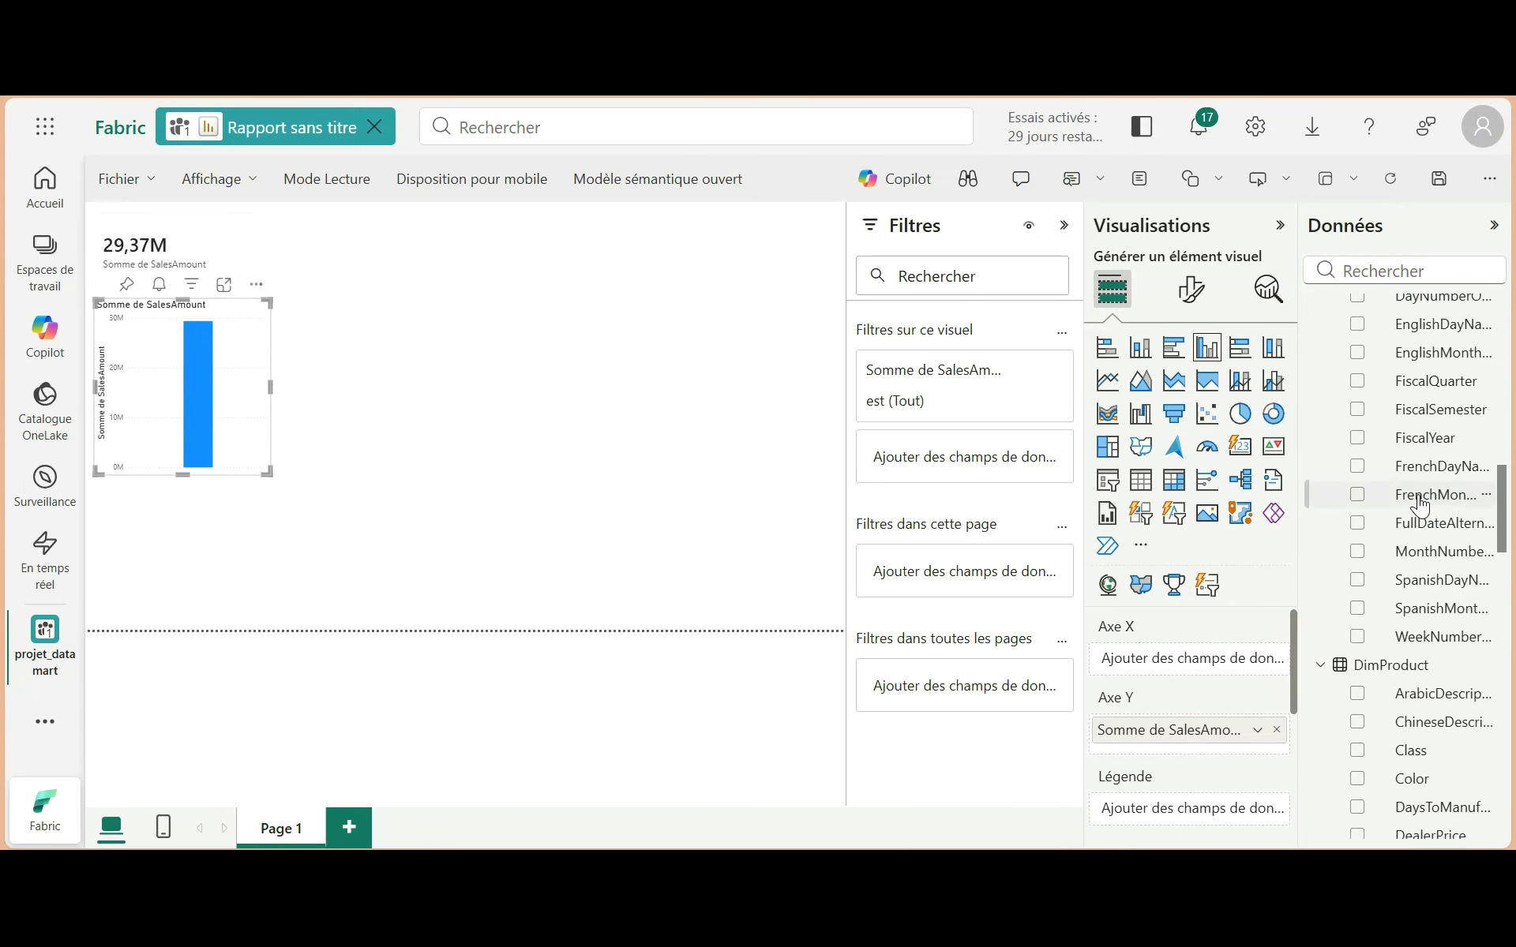
pyautogui.scroll(-10, 1419, 505)
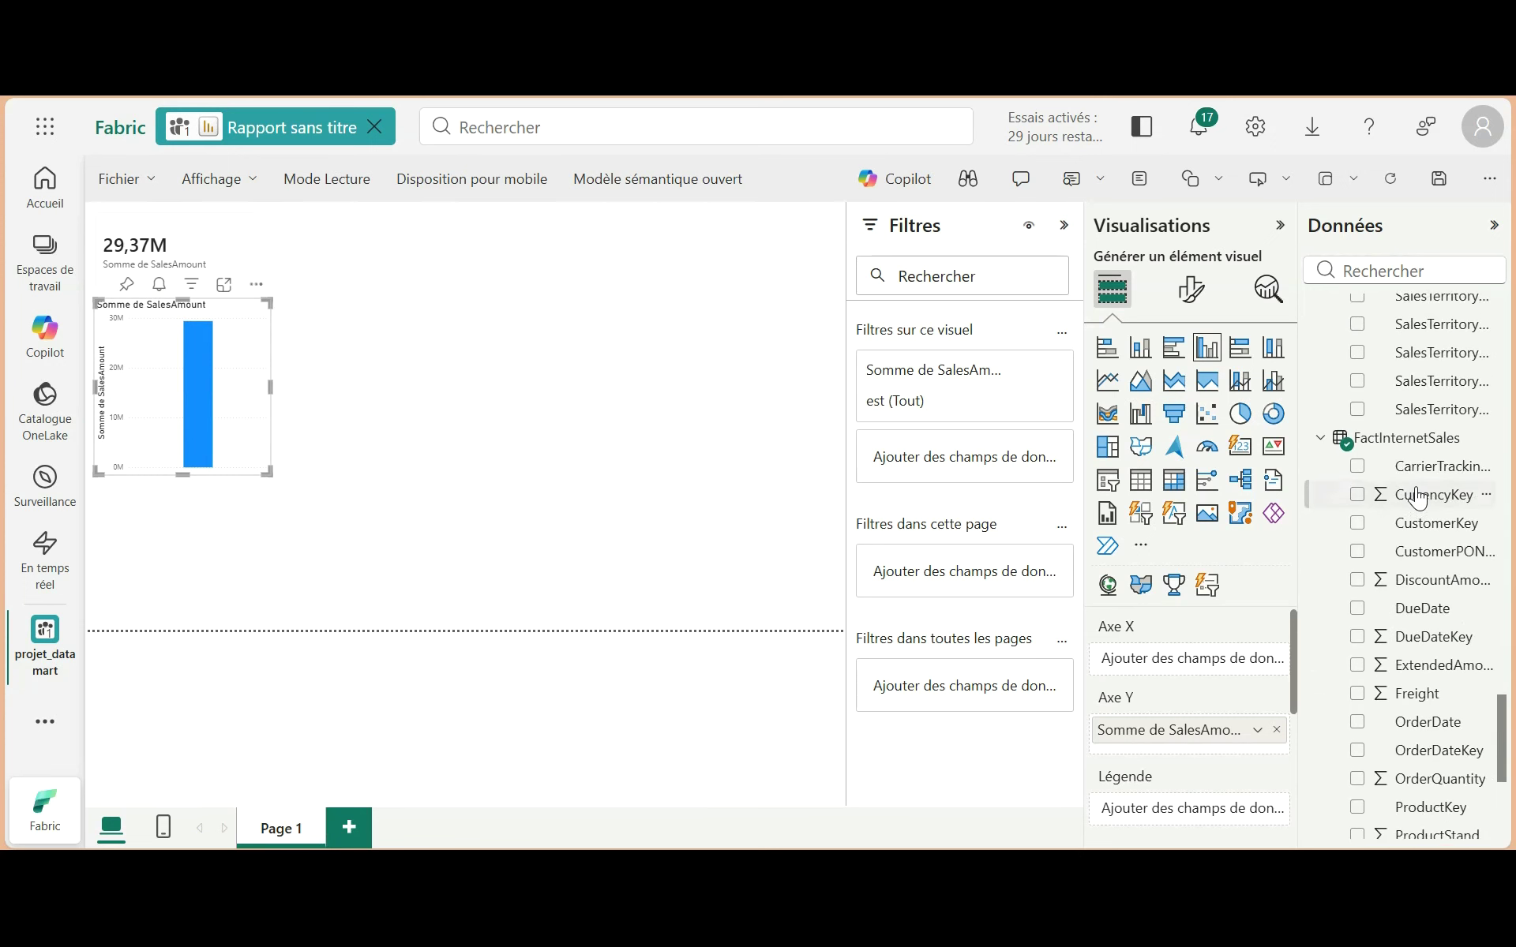
pyautogui.scroll(4, 1413, 513)
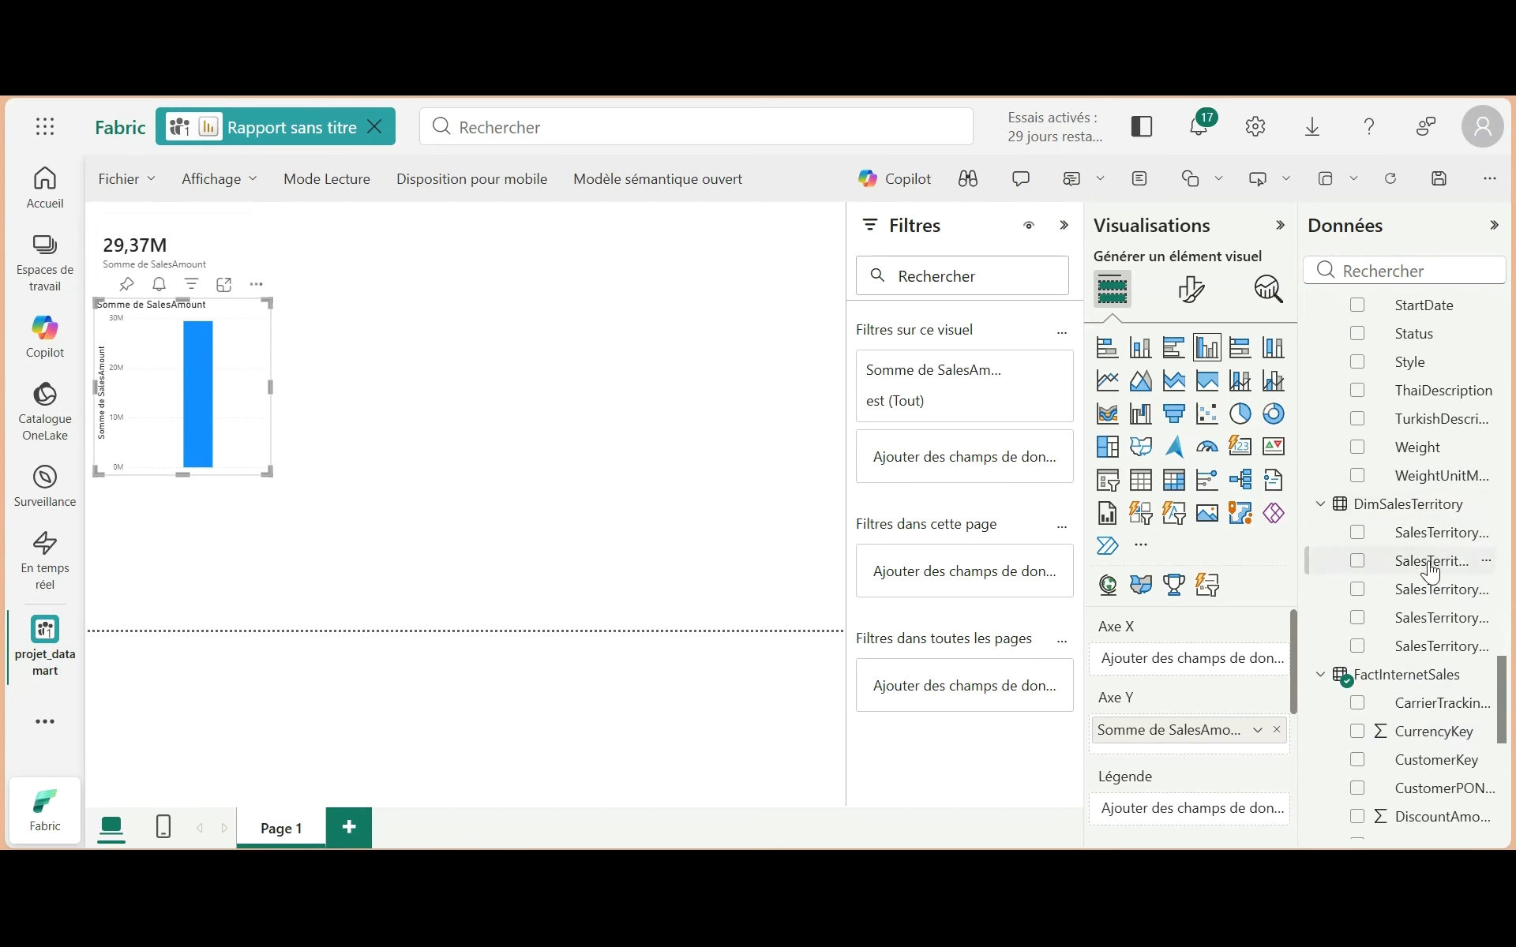
pyautogui.moveTo(1434, 574); pyautogui.dragTo(212, 389)
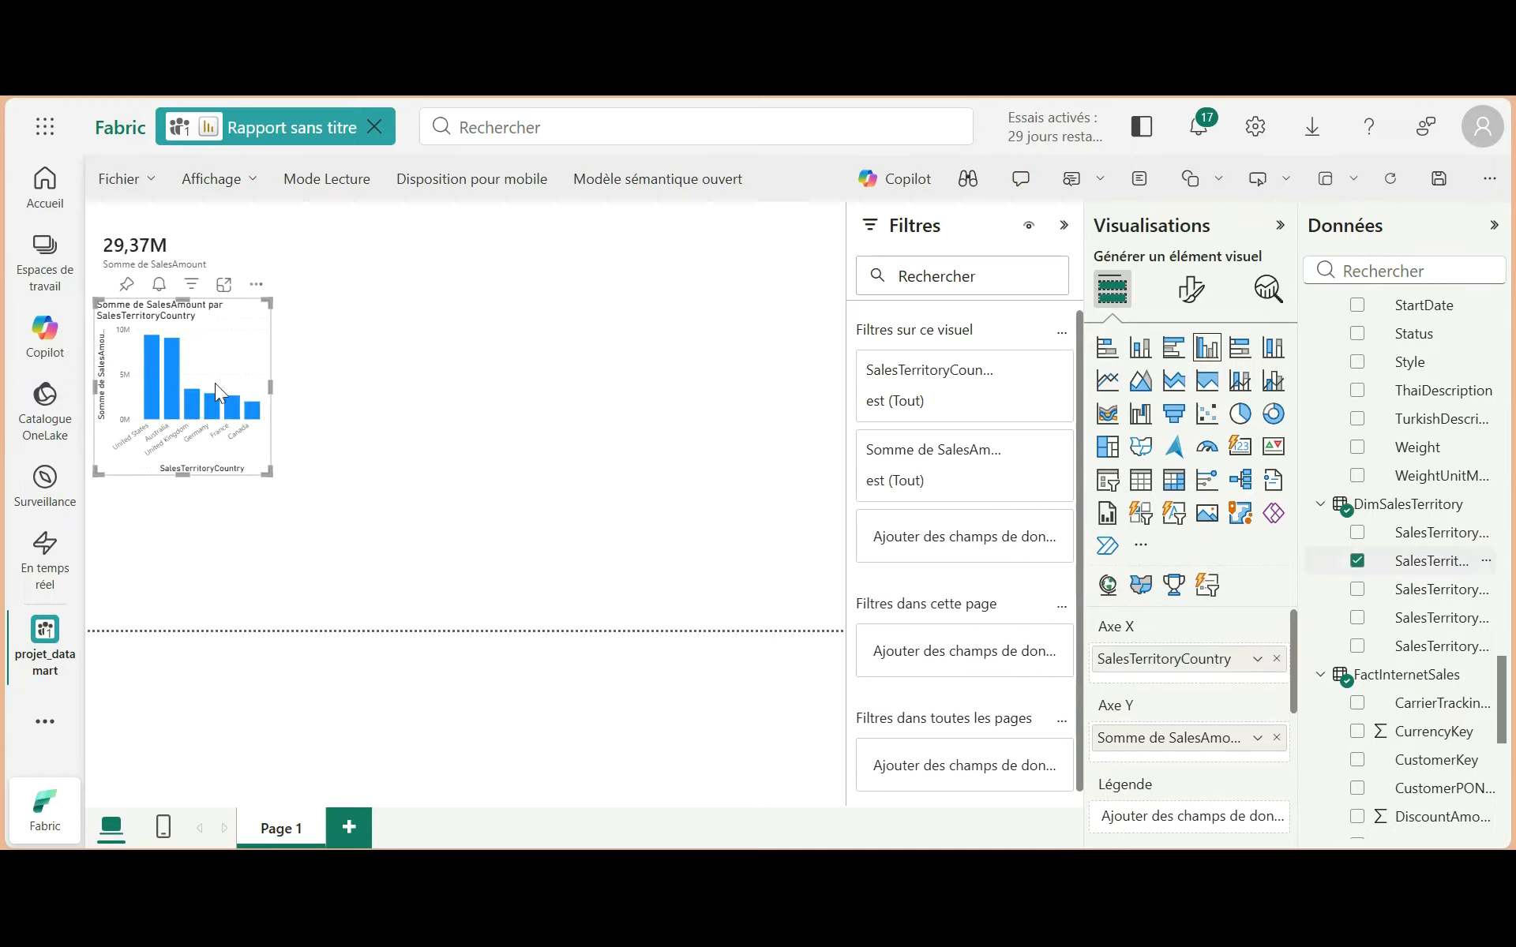
# Step: Widen the column chart of SalesAmount by country to about twice its width
pyautogui.click(278, 472)
pyautogui.click(230, 439)
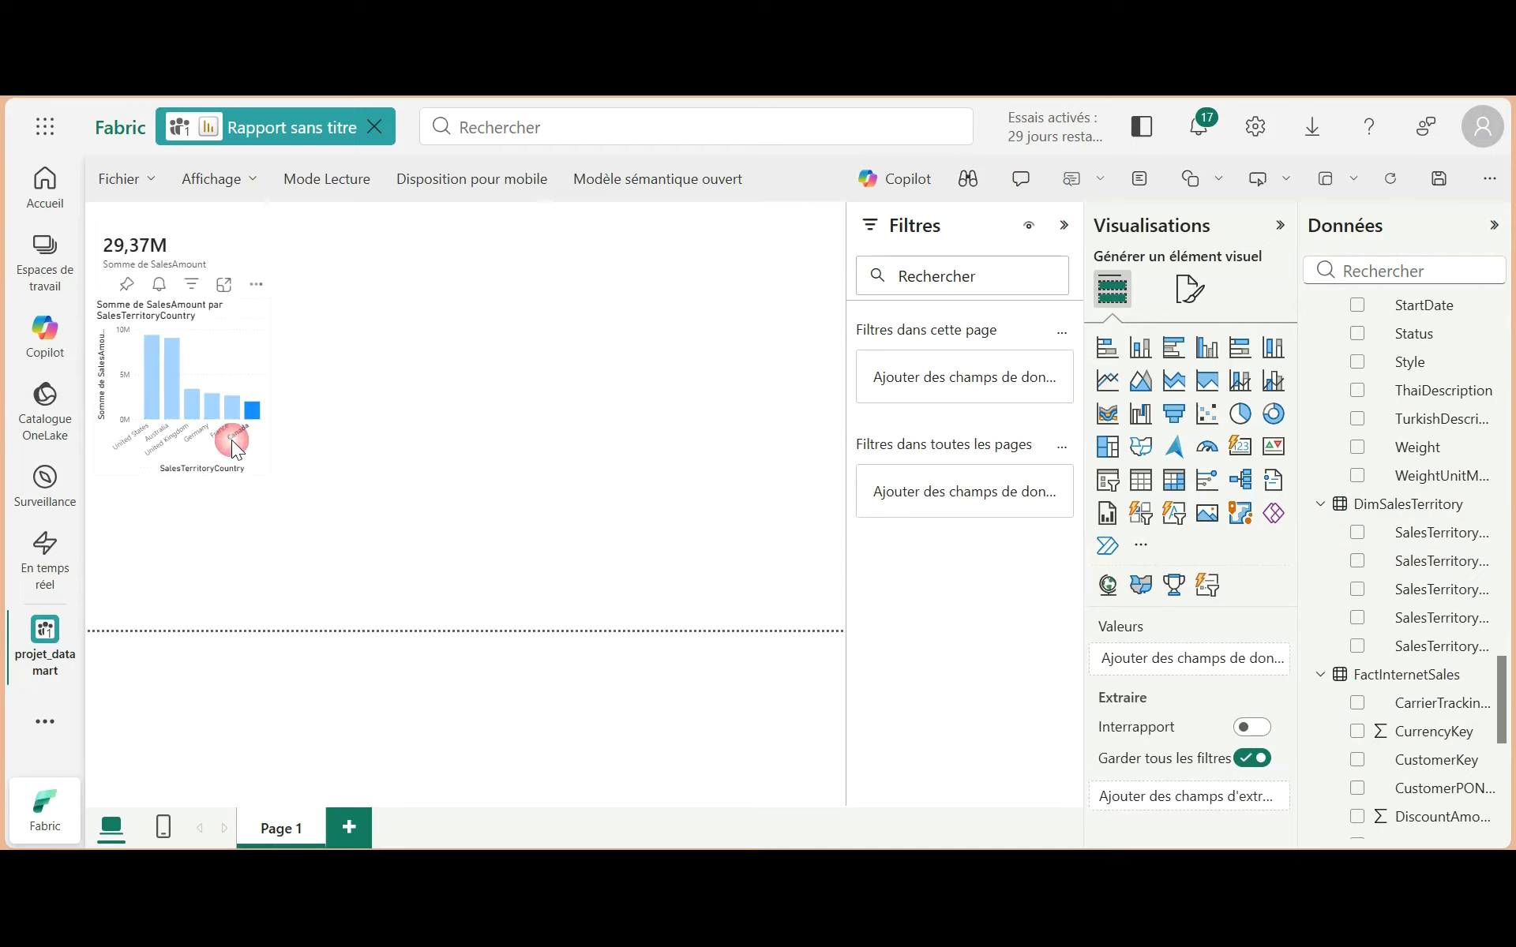
pyautogui.click(275, 468)
pyautogui.moveTo(273, 476); pyautogui.dragTo(453, 486)
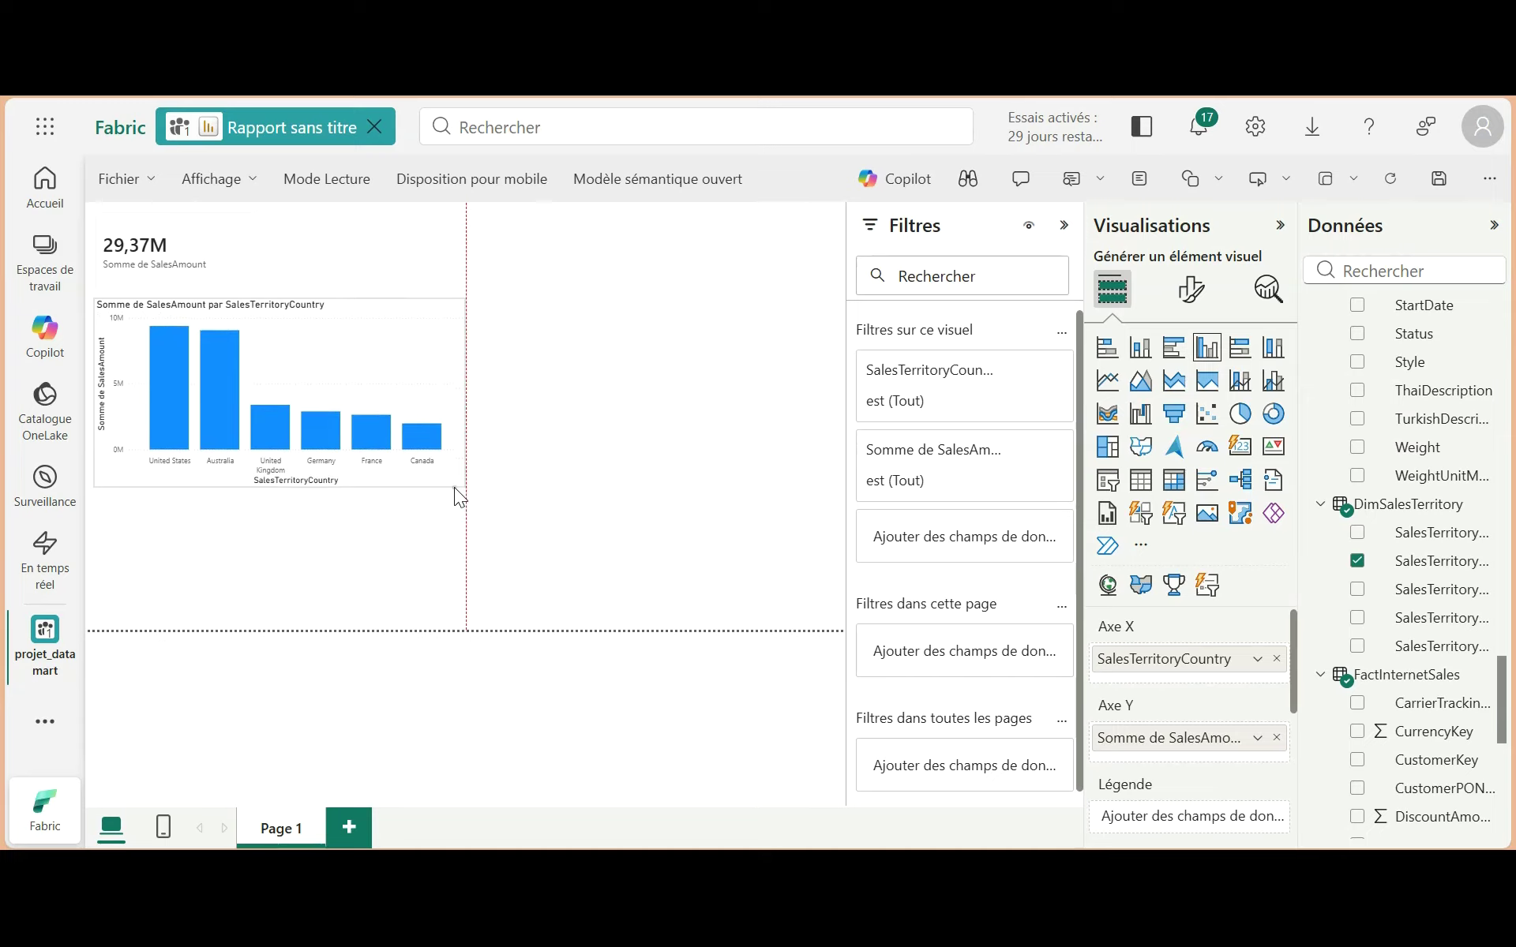
pyautogui.click(518, 461)
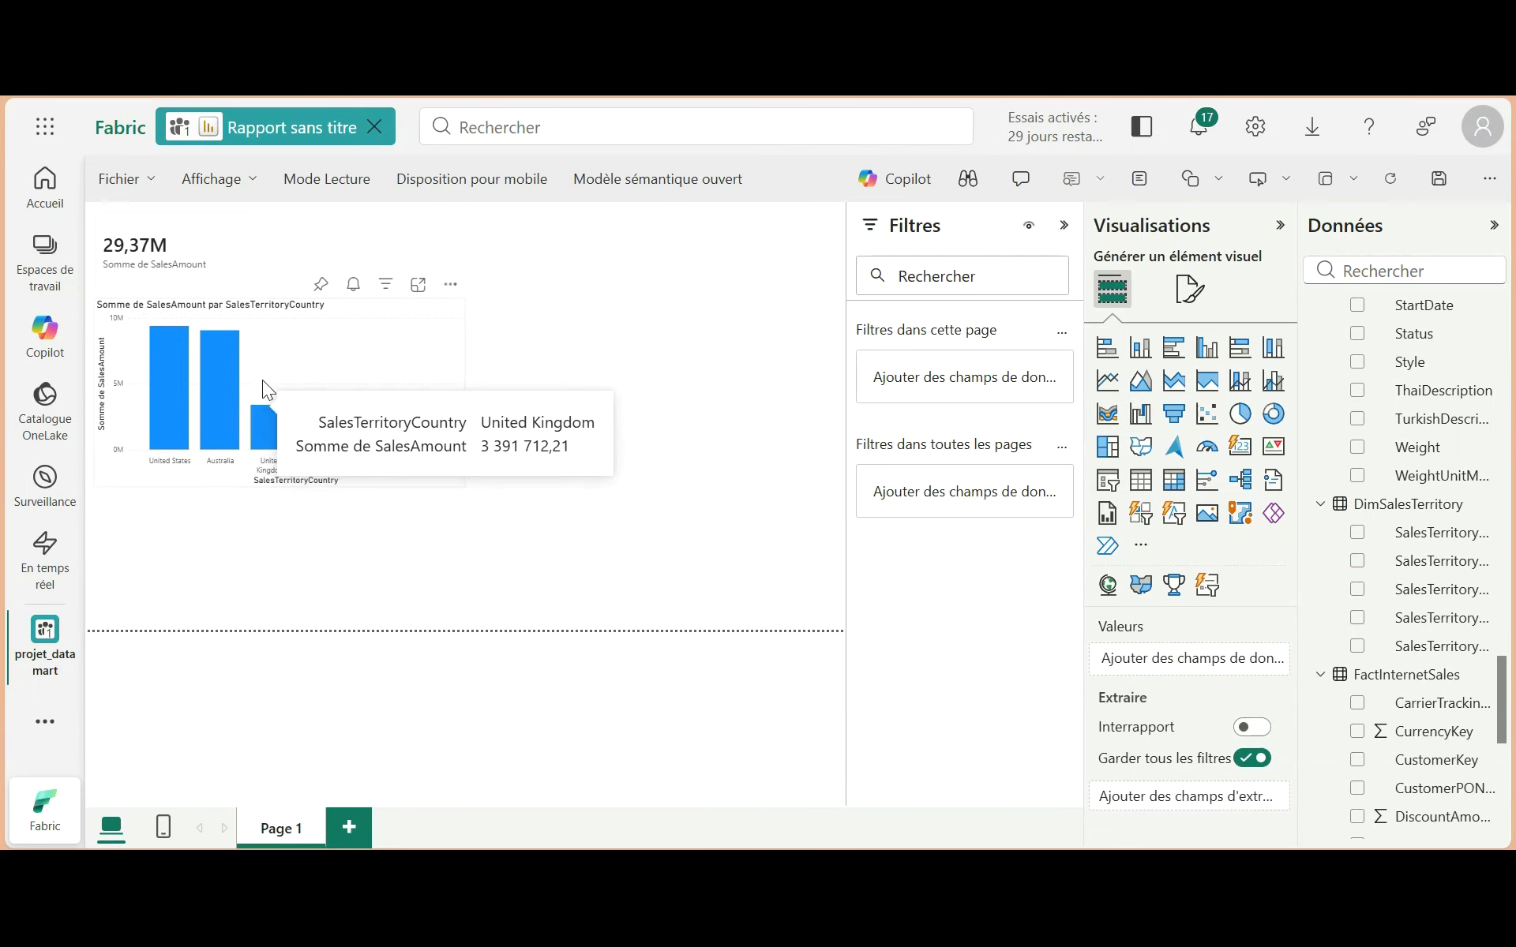
# Step: Add a column chart of the sum of SalesAmount below the sales-by-country chart
pyautogui.moveTo(220, 383)
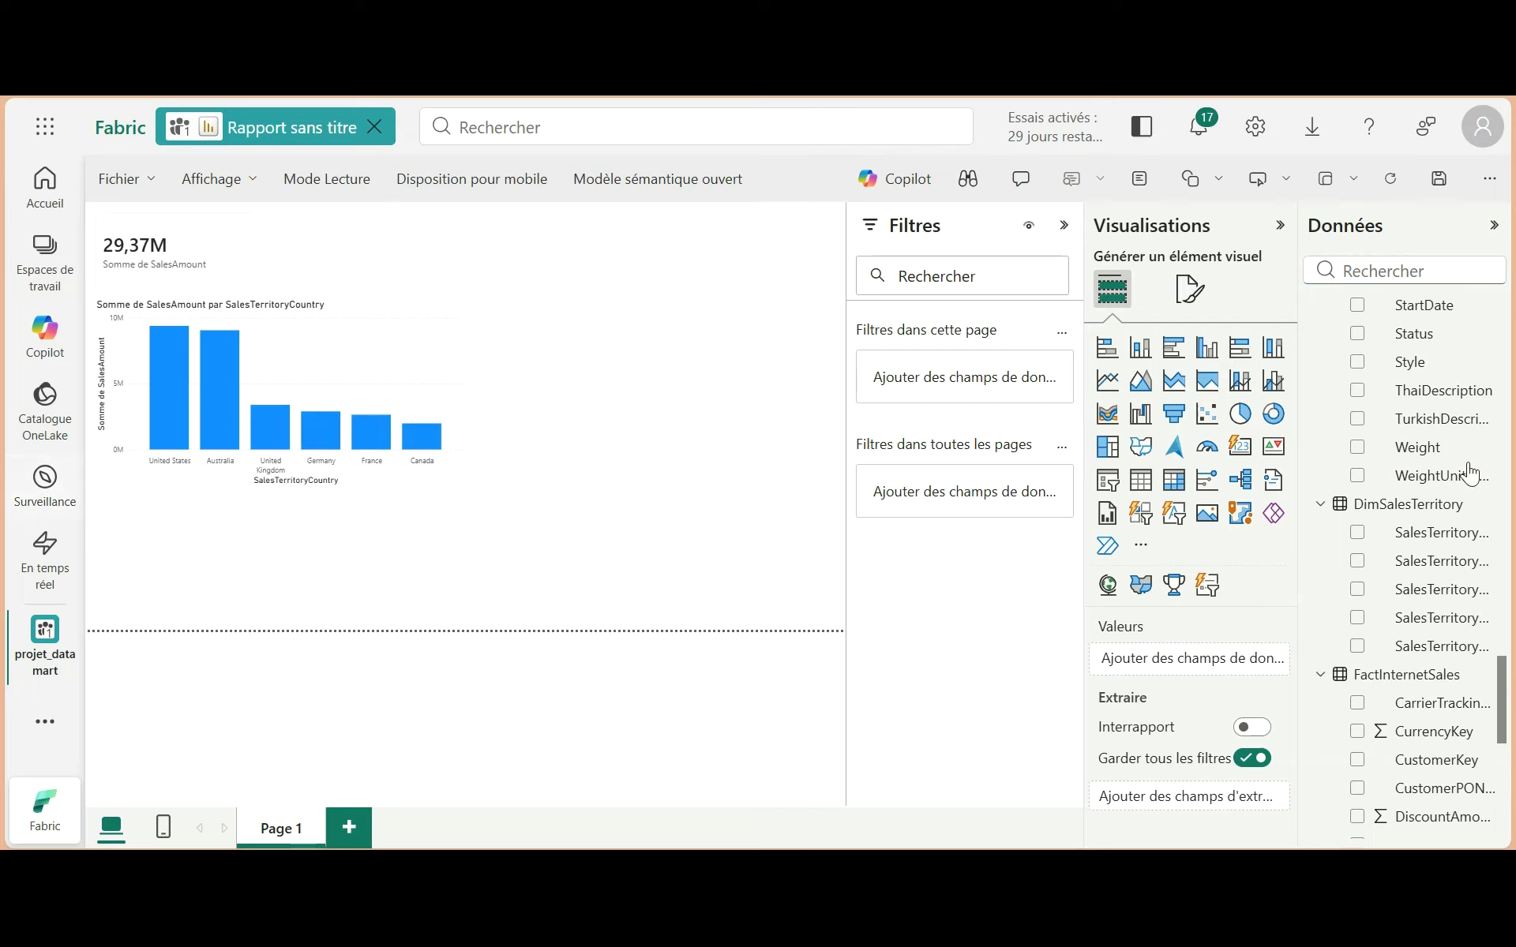
pyautogui.scroll(-8, 1468, 560)
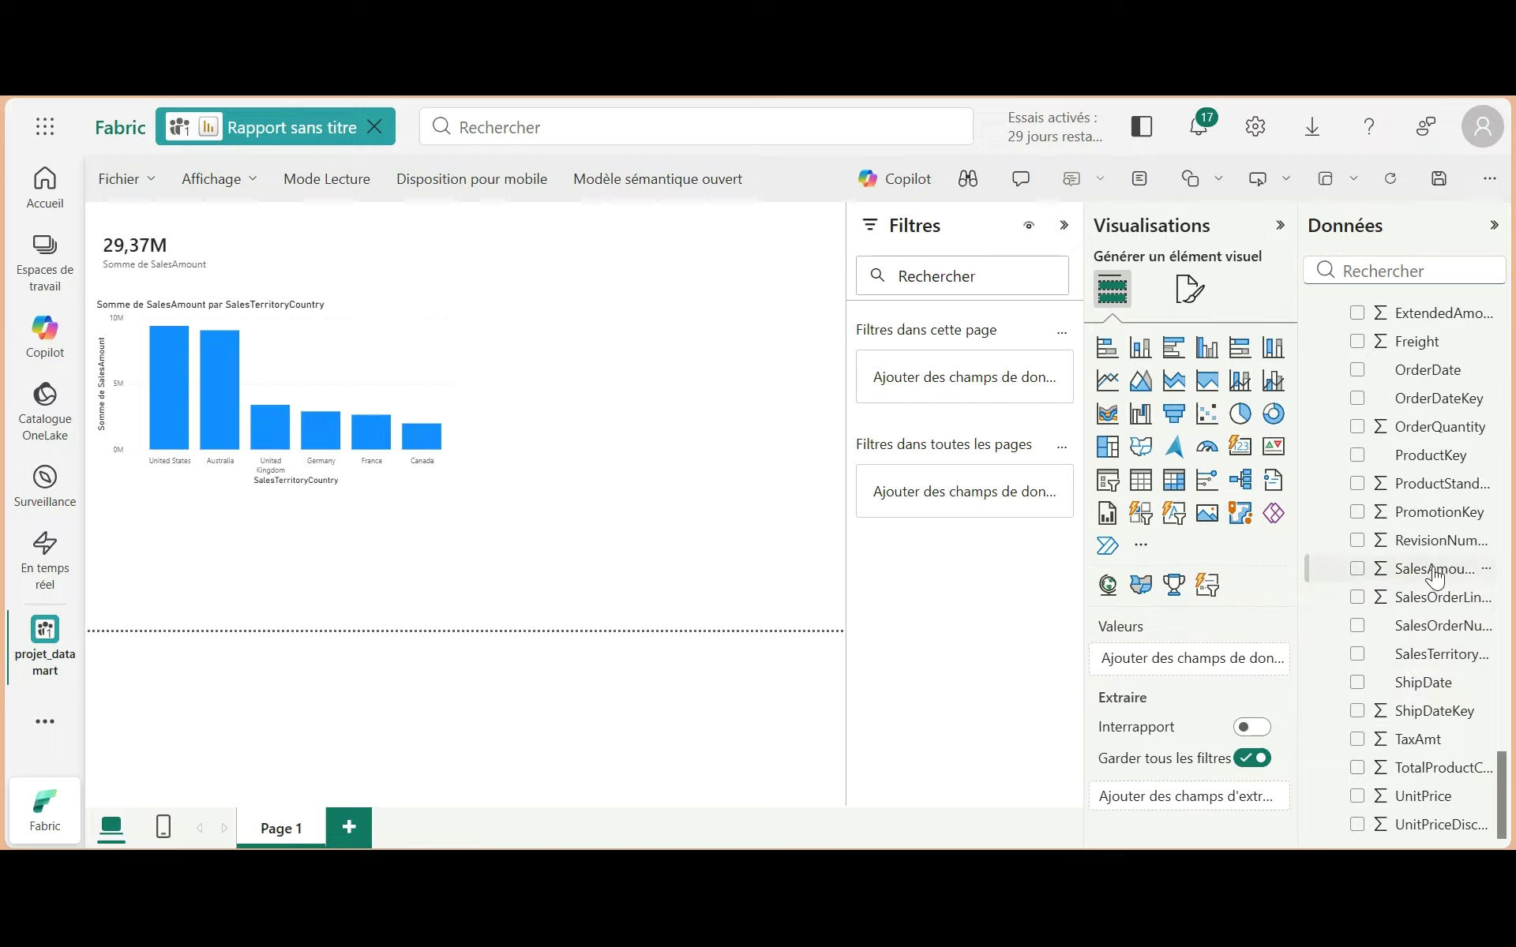
pyautogui.moveTo(1435, 570); pyautogui.dragTo(451, 546)
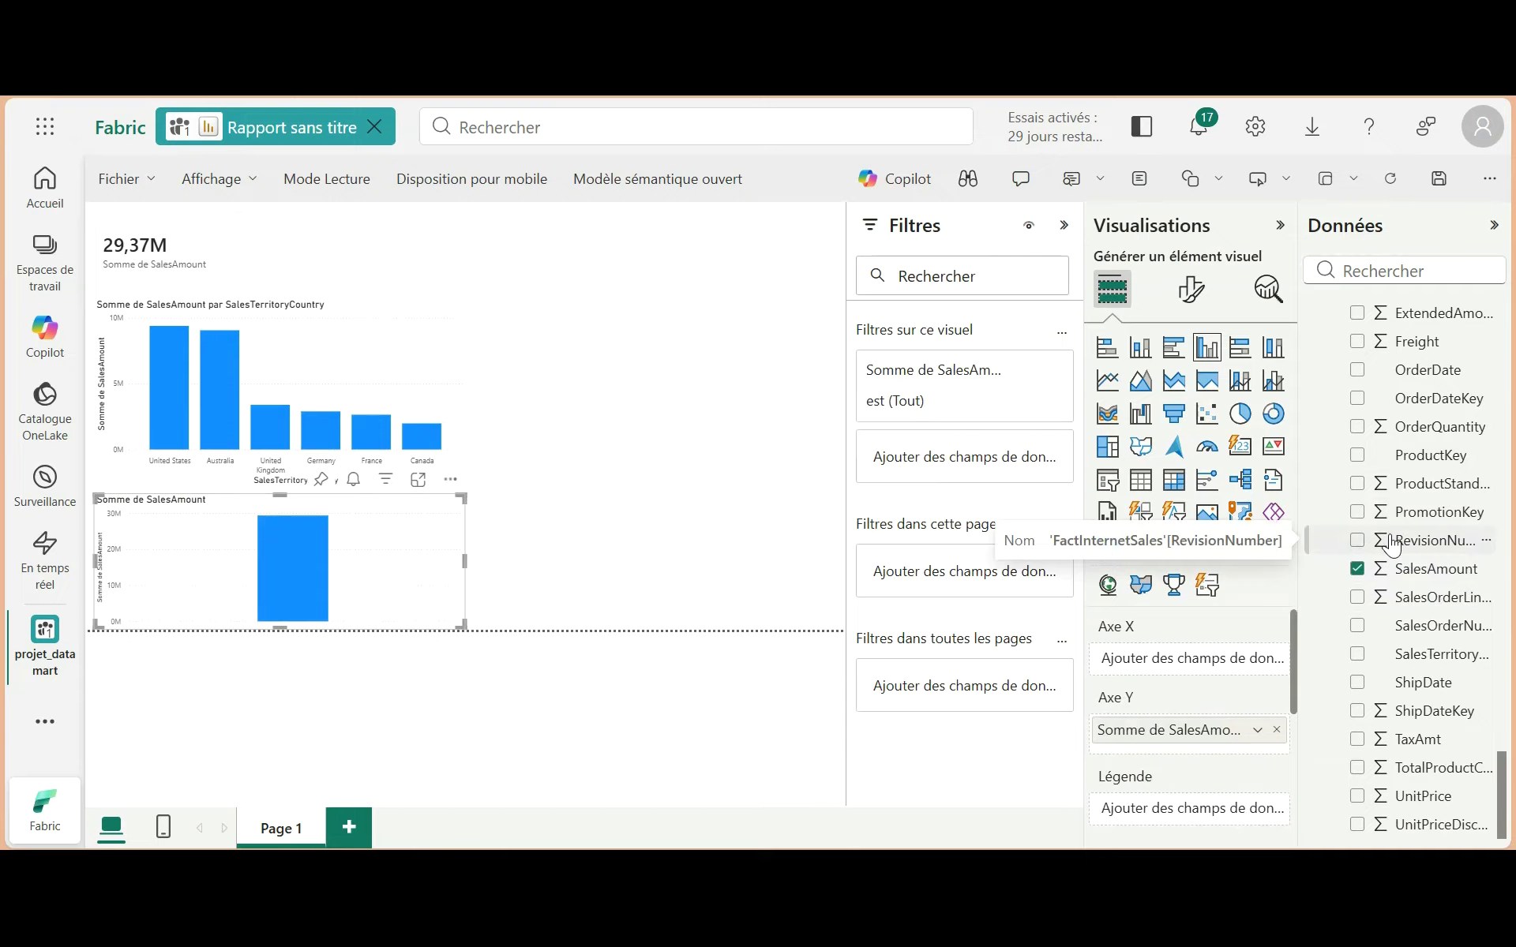
# Step: Split the lower SalesAmount chart by the customer Gender field and convert it to a pie chart
pyautogui.scroll(10, 1394, 521)
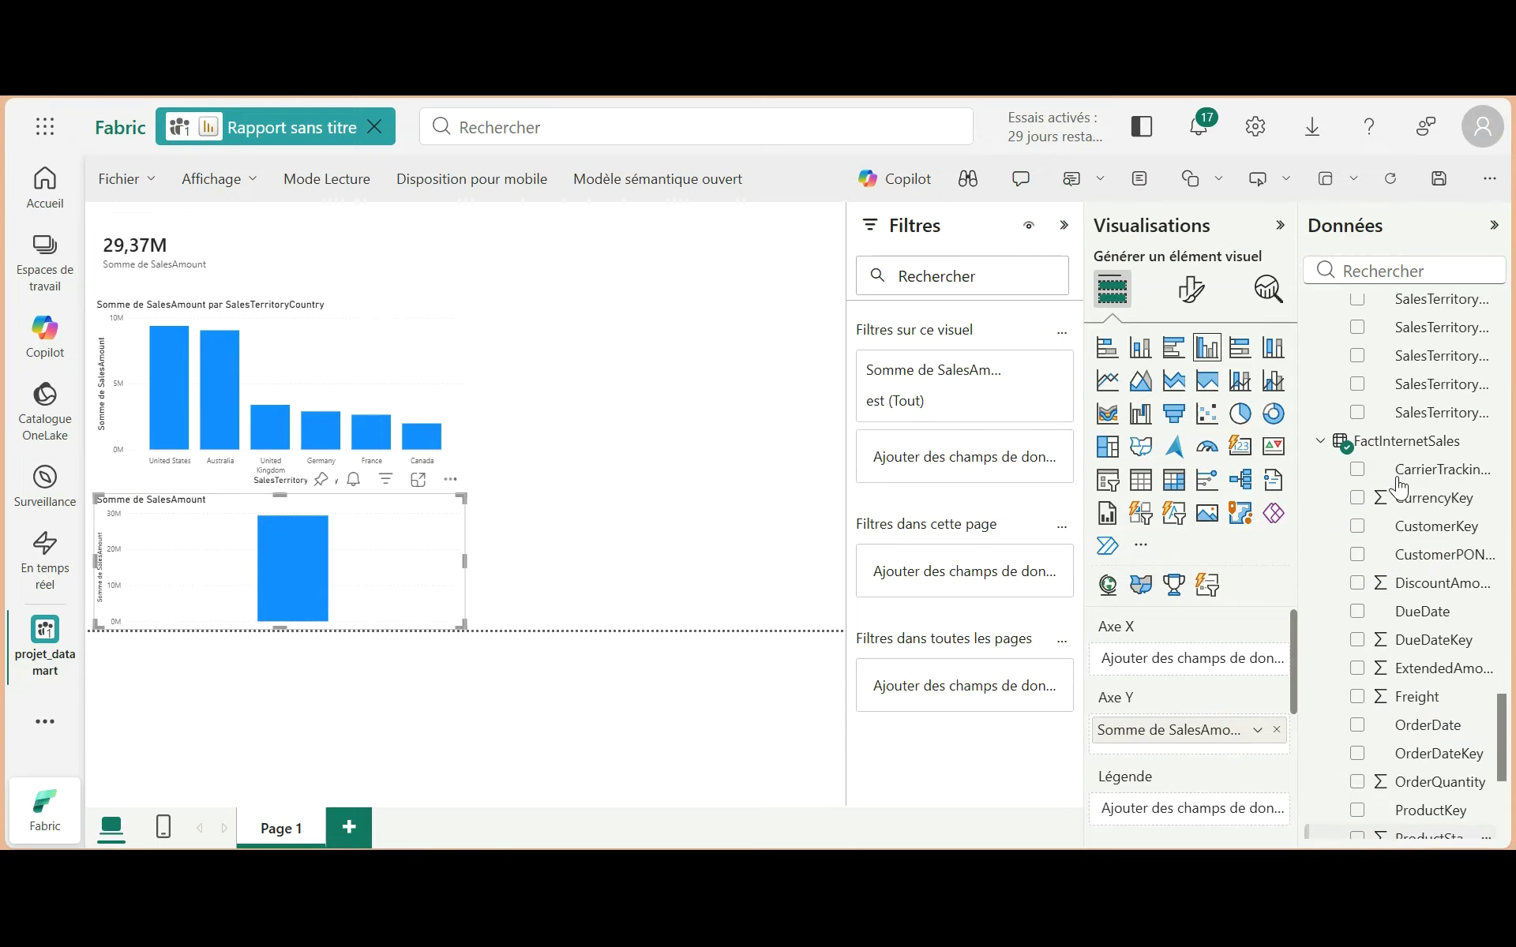
pyautogui.scroll(8, 1398, 488)
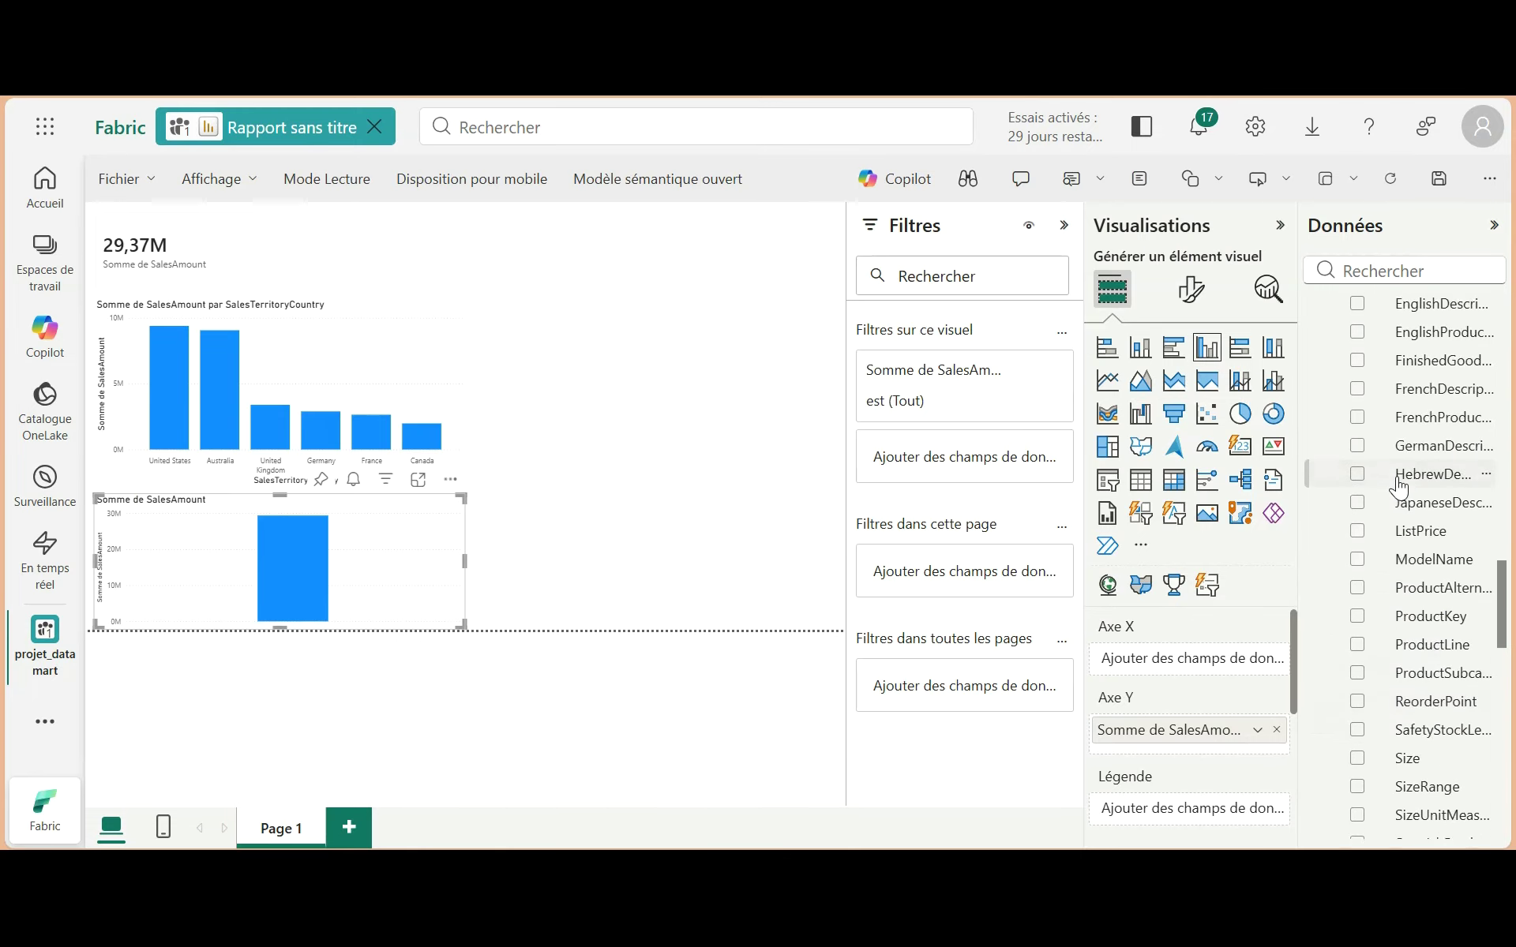
pyautogui.scroll(6, 1398, 474)
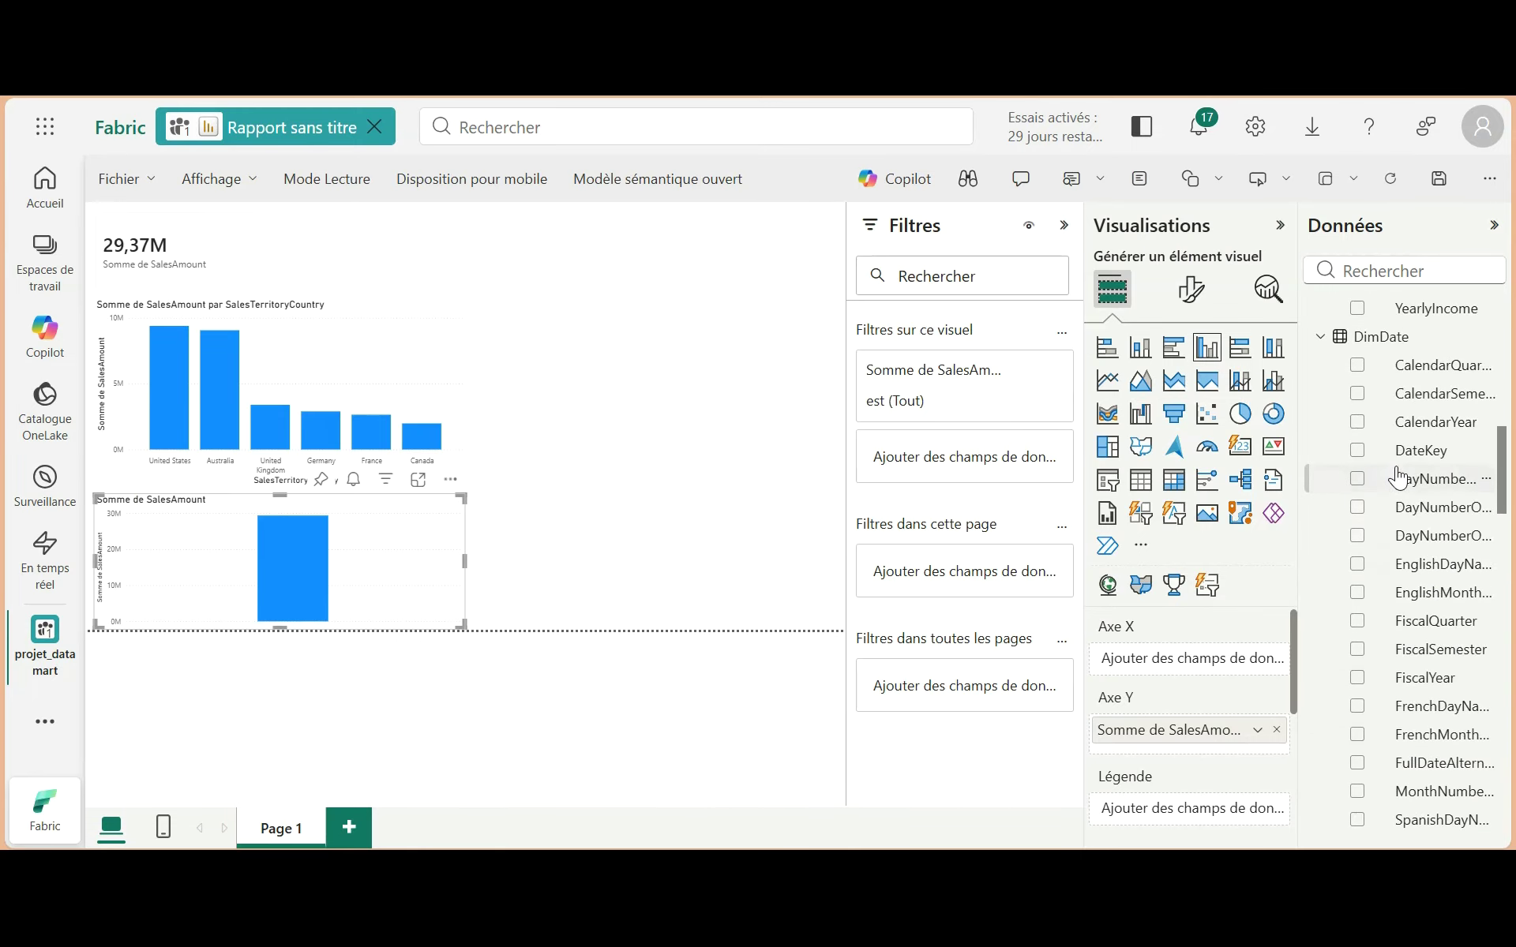
pyautogui.scroll(-8, 1397, 485)
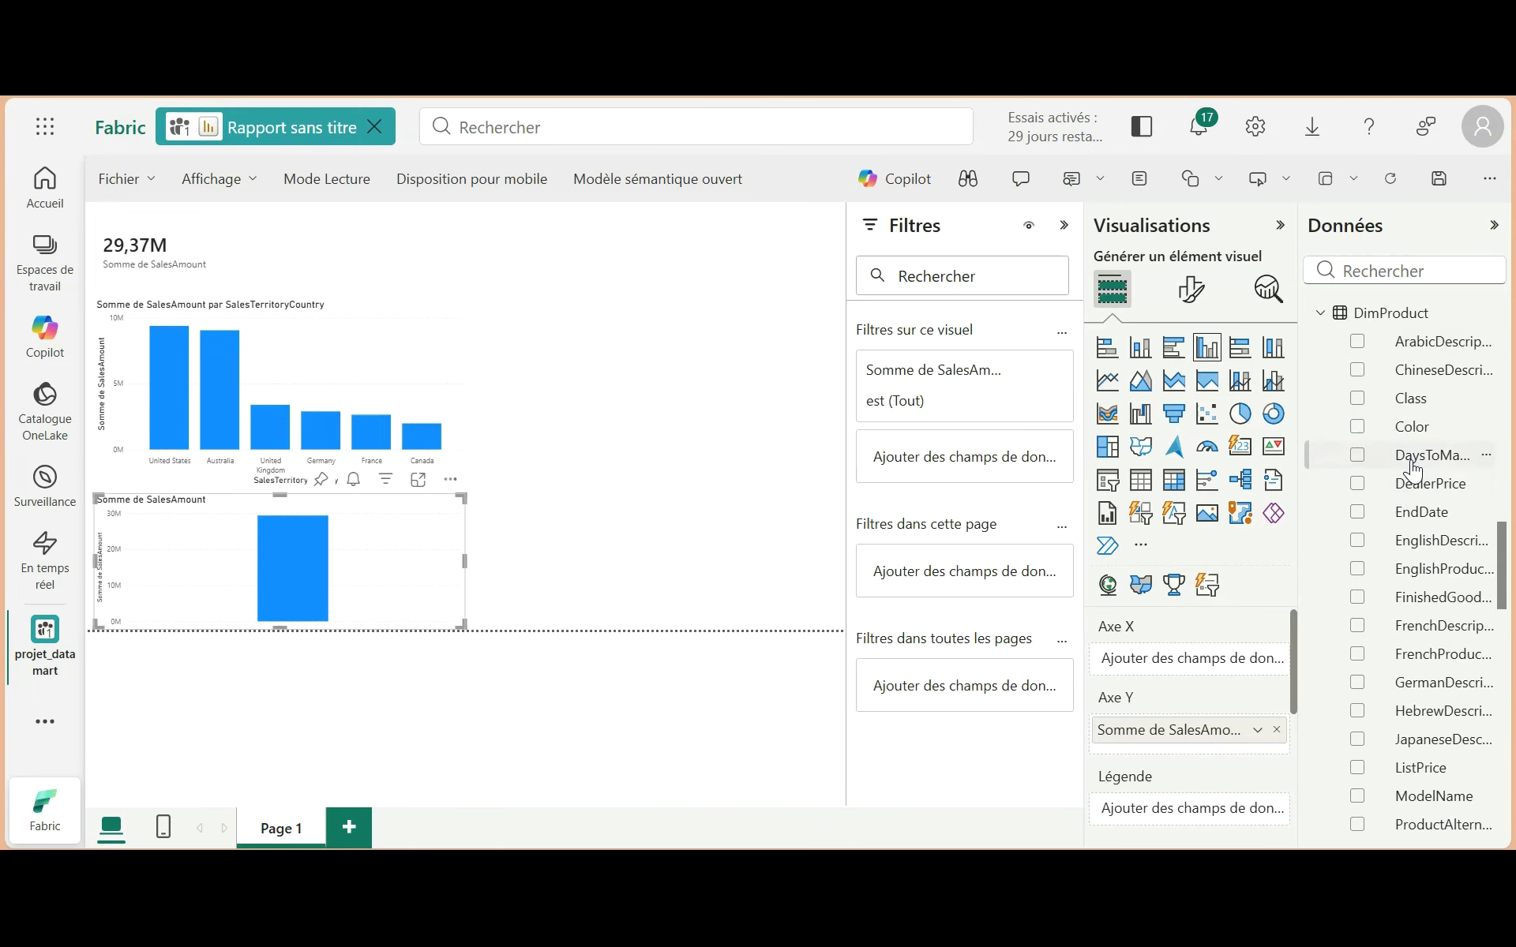
pyautogui.scroll(-3, 1421, 536)
pyautogui.scroll(3, 1425, 539)
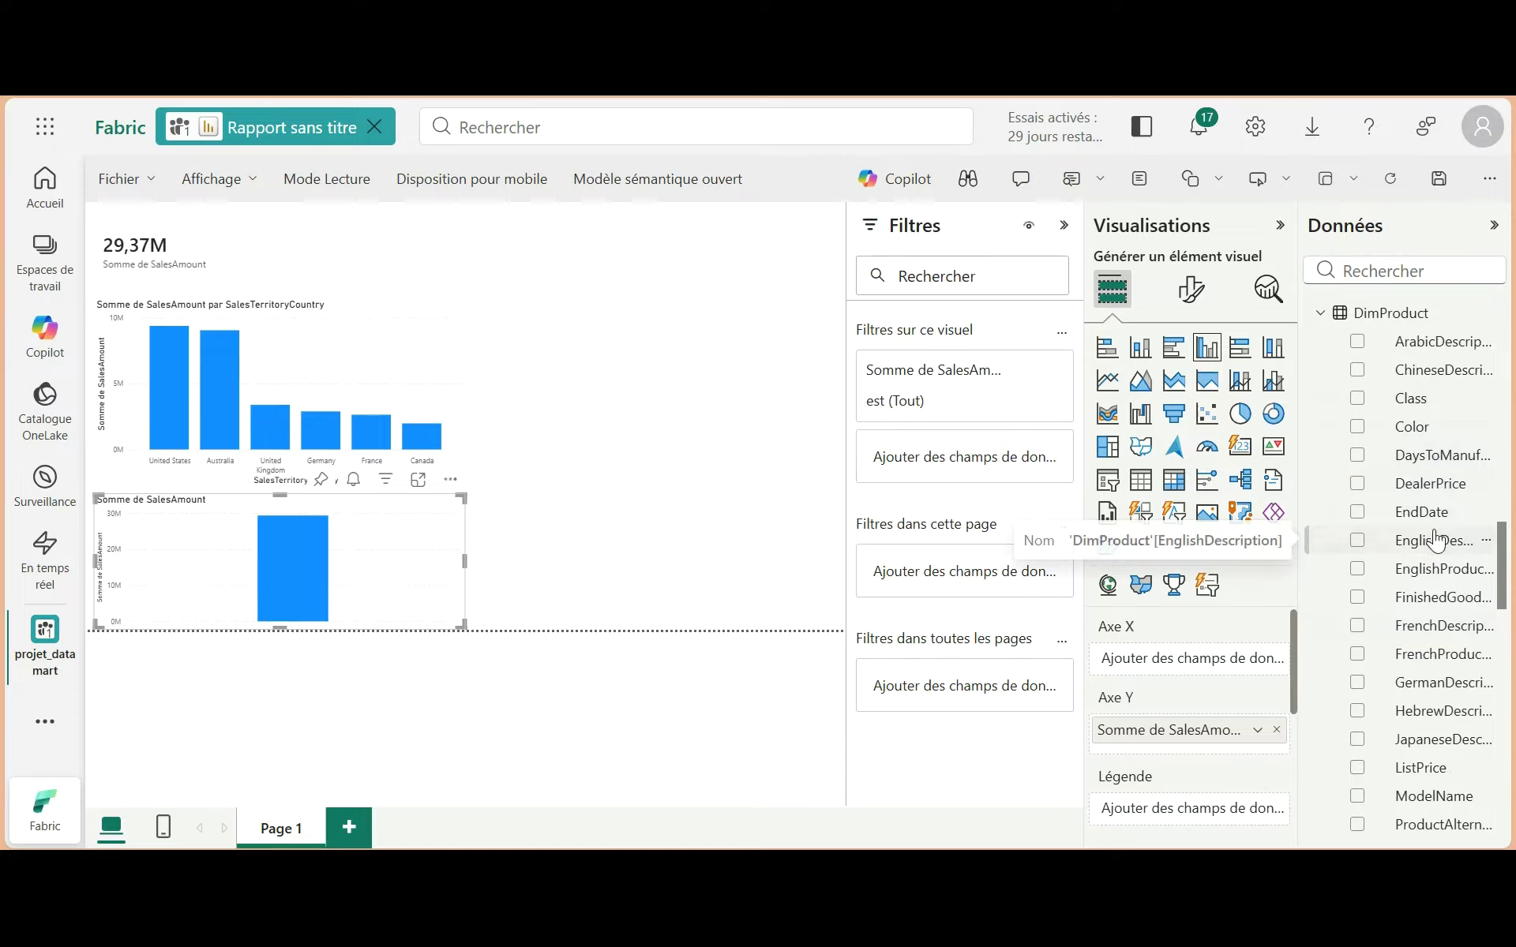
pyautogui.scroll(-5, 1435, 539)
pyautogui.scroll(-6, 1434, 584)
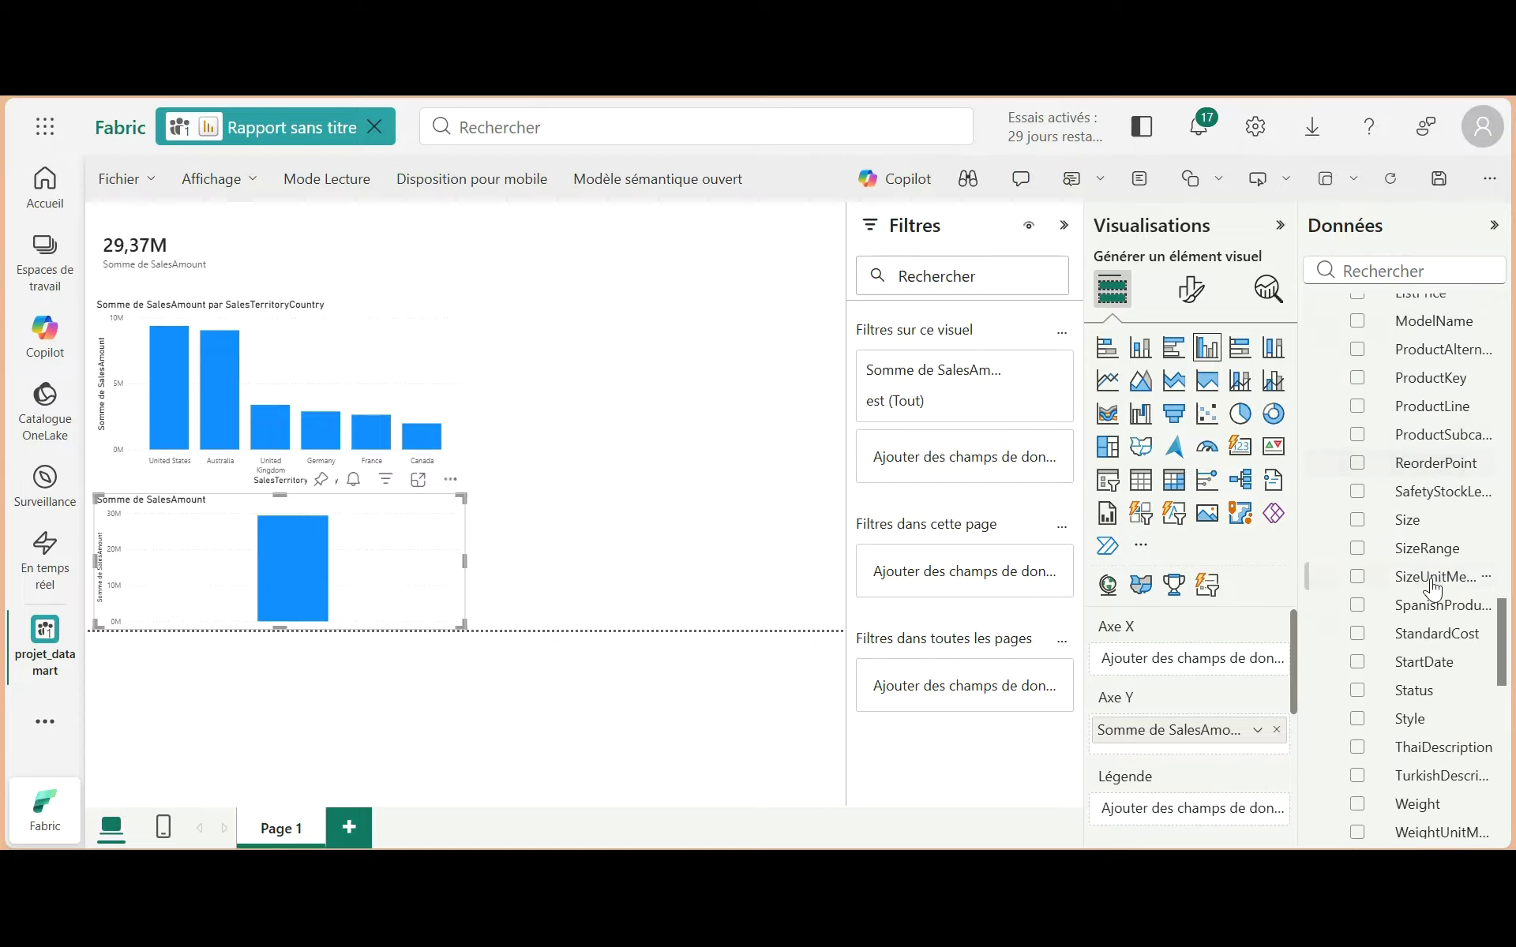
pyautogui.scroll(-2, 1443, 503)
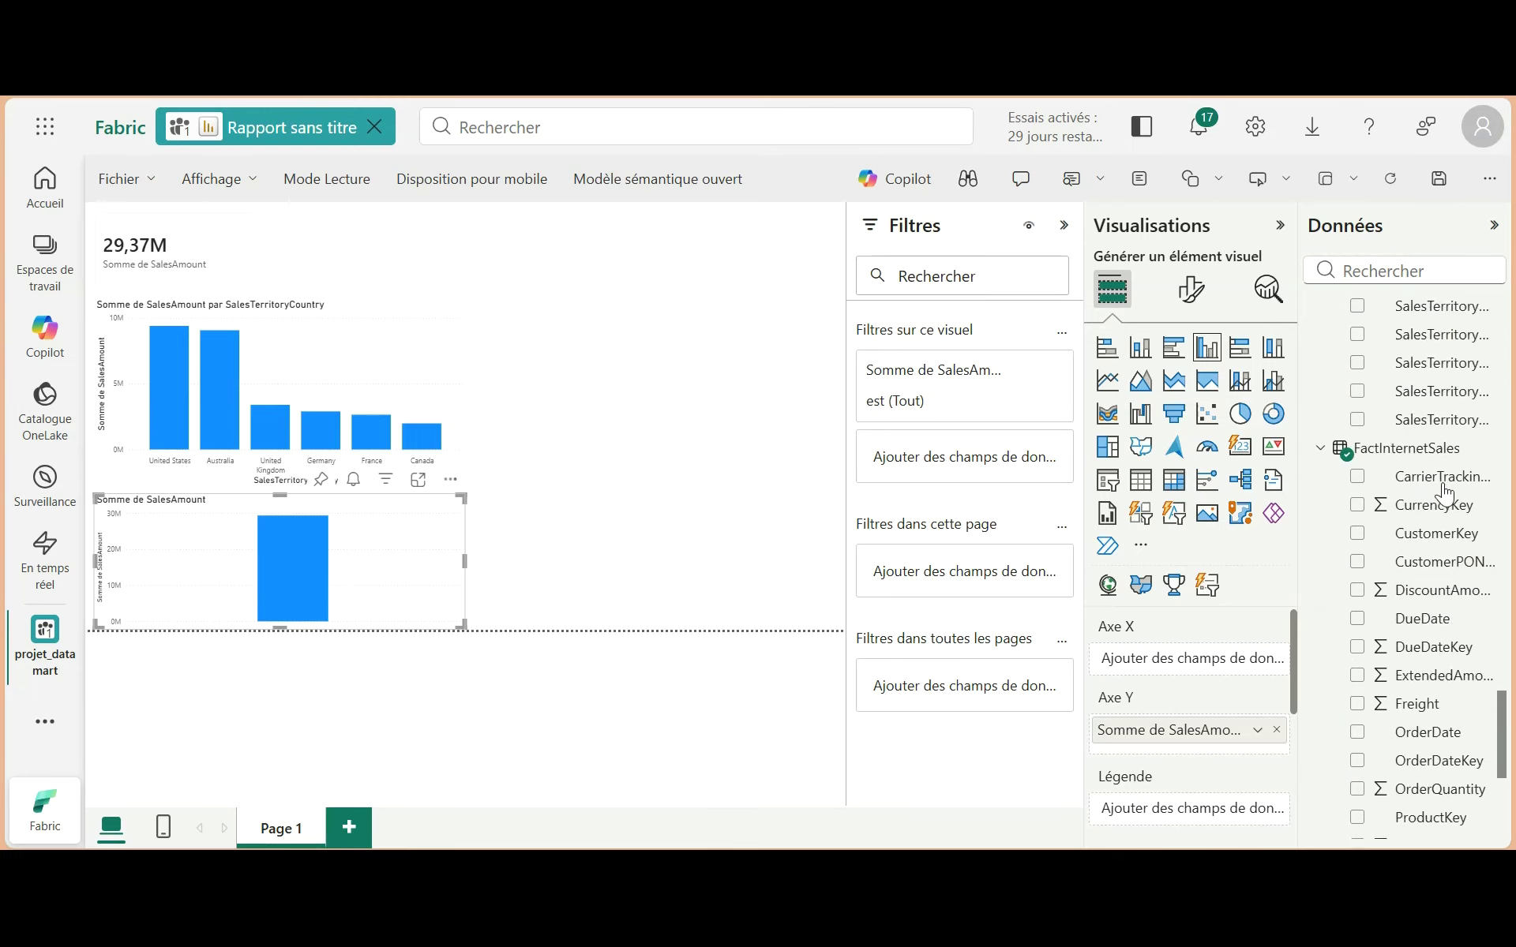
pyautogui.scroll(18, 1442, 505)
pyautogui.scroll(12, 1438, 509)
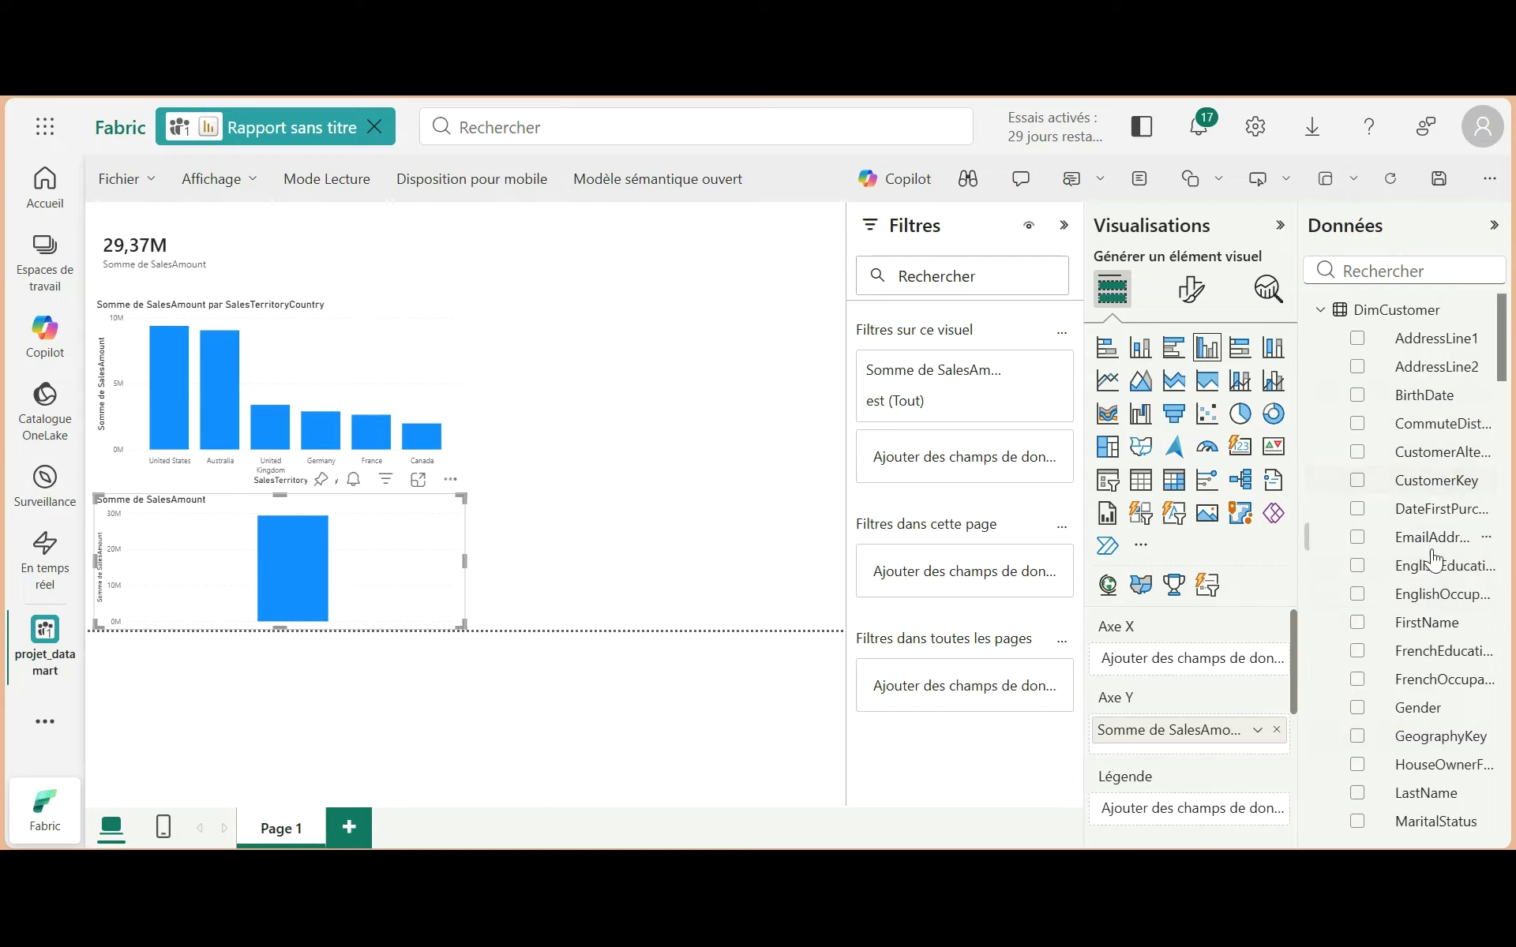
pyautogui.scroll(-3, 1428, 580)
pyautogui.moveTo(1433, 604); pyautogui.dragTo(428, 553)
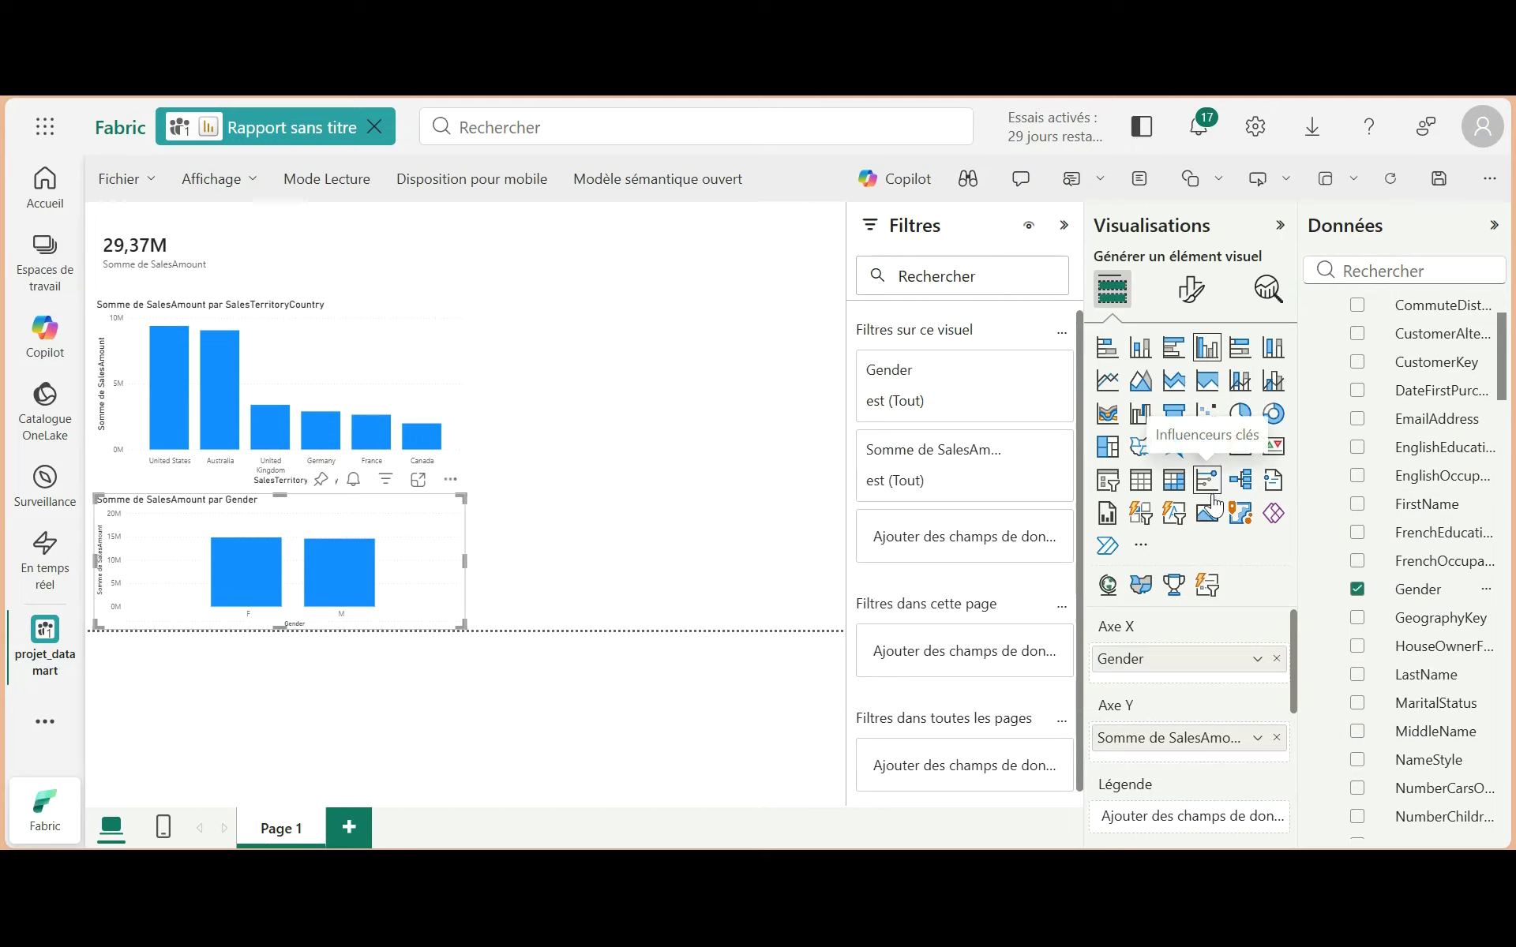
pyautogui.click(1240, 413)
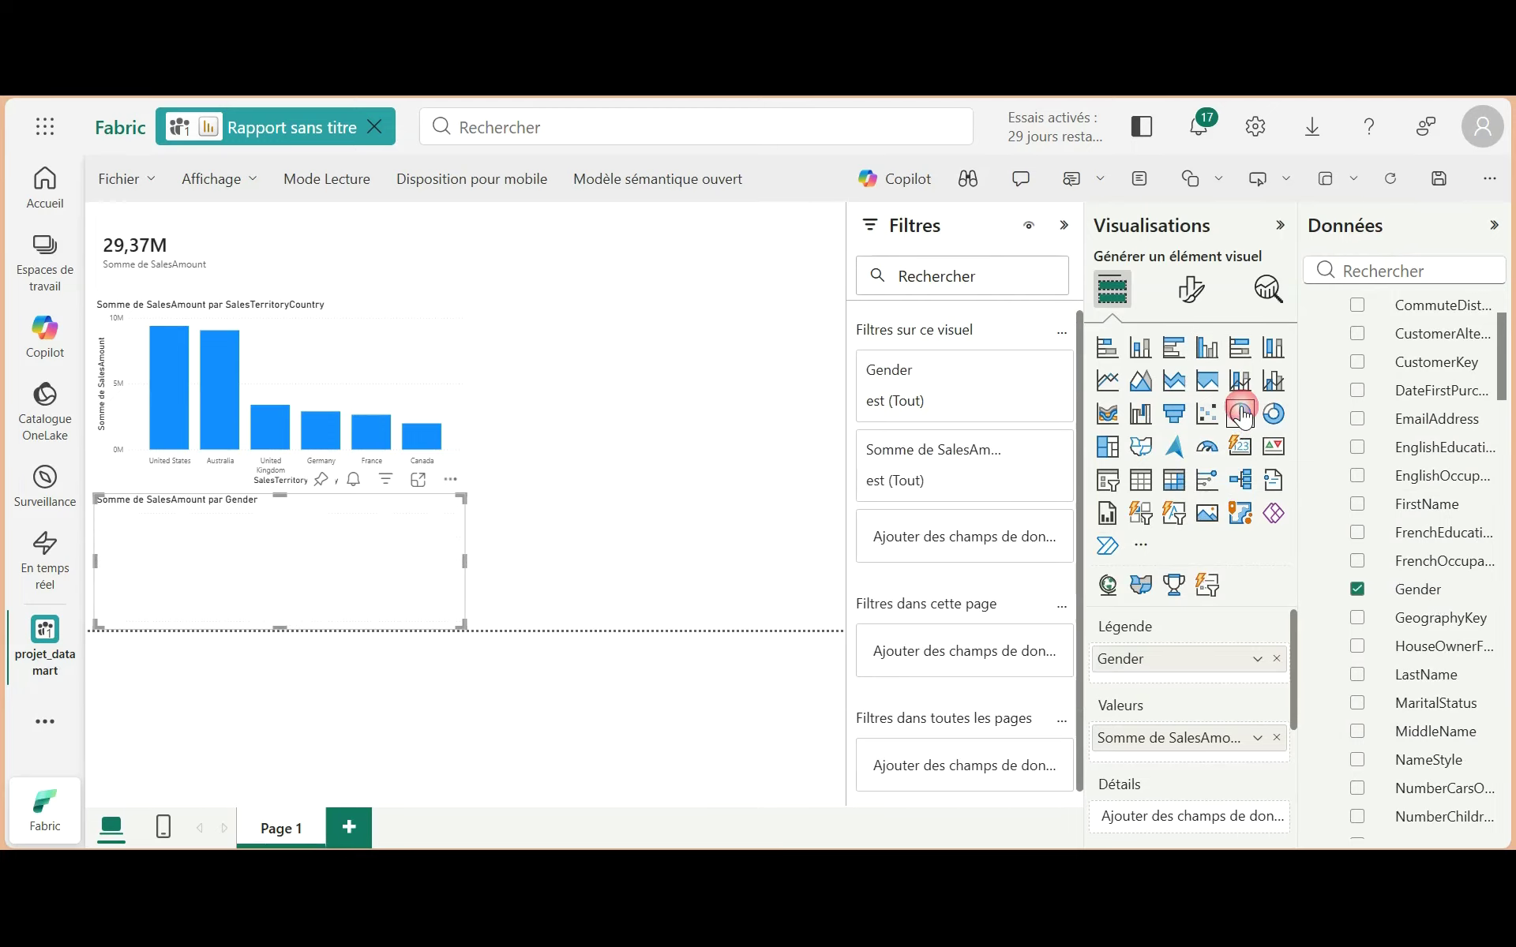
pyautogui.click(500, 561)
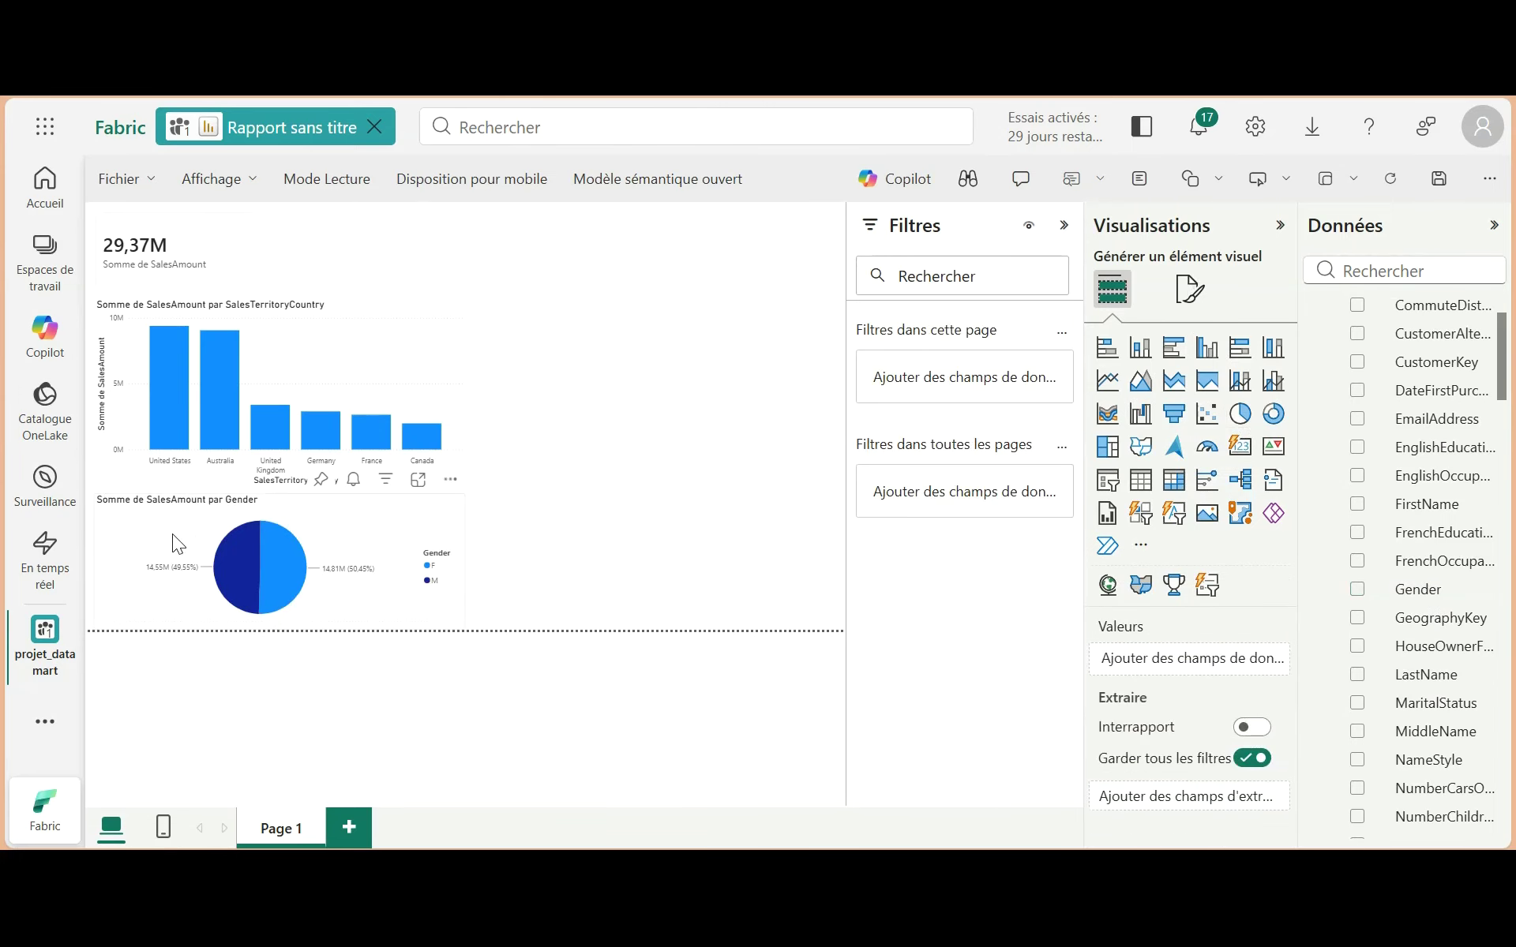
# Step: Add a column chart of the sum of OrderQuantity in the empty area beside the sales card and country chart
pyautogui.moveTo(234, 575)
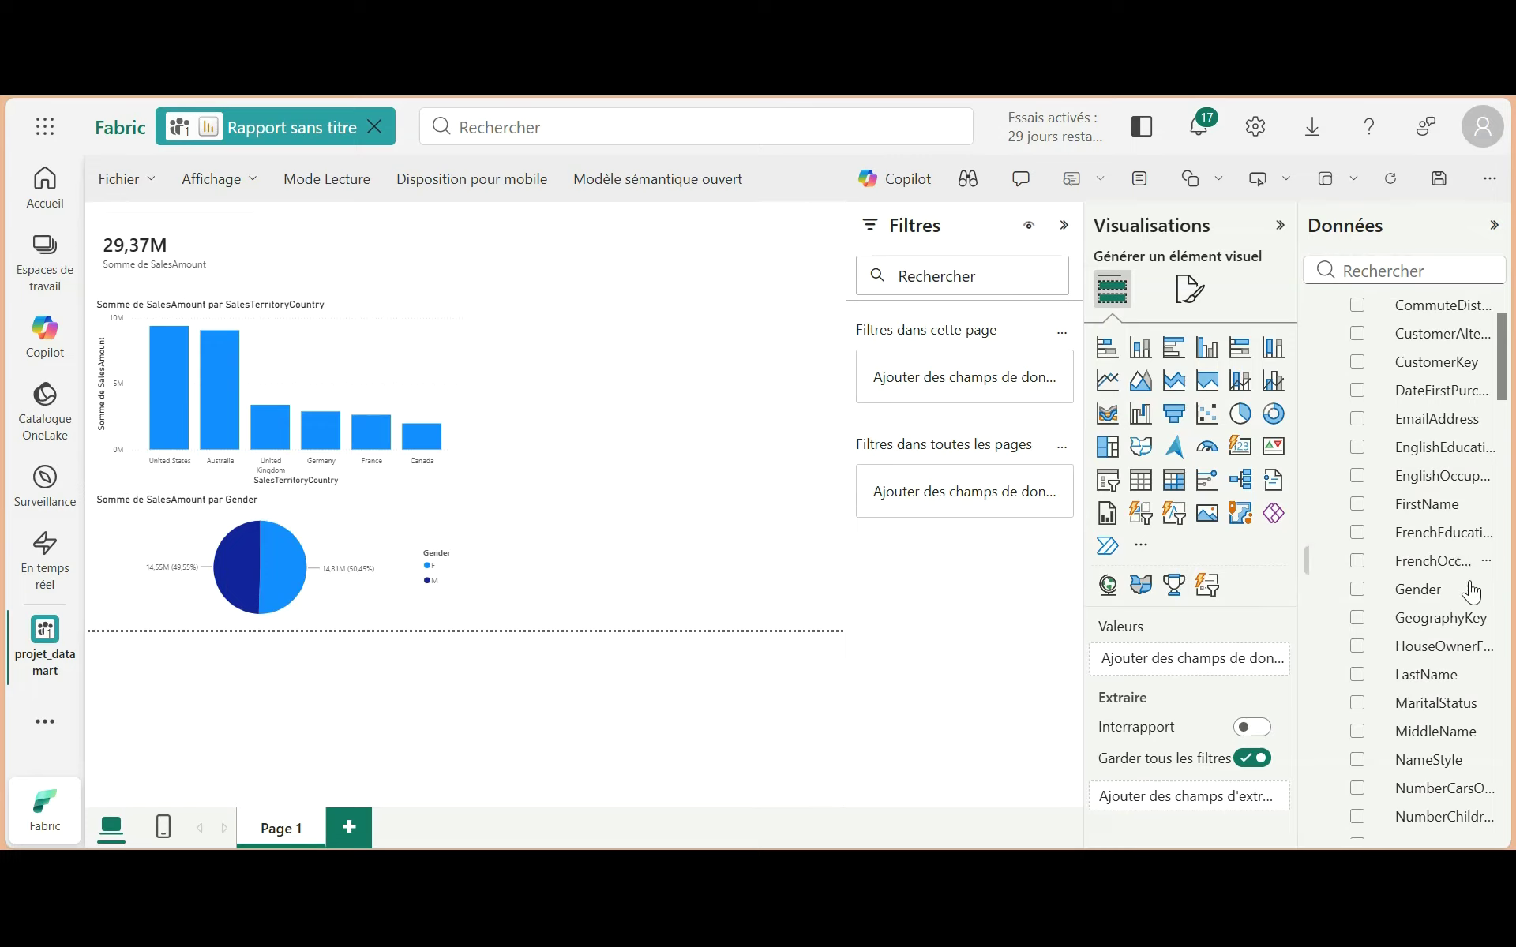
pyautogui.scroll(-15, 1460, 608)
pyautogui.scroll(-10, 1460, 612)
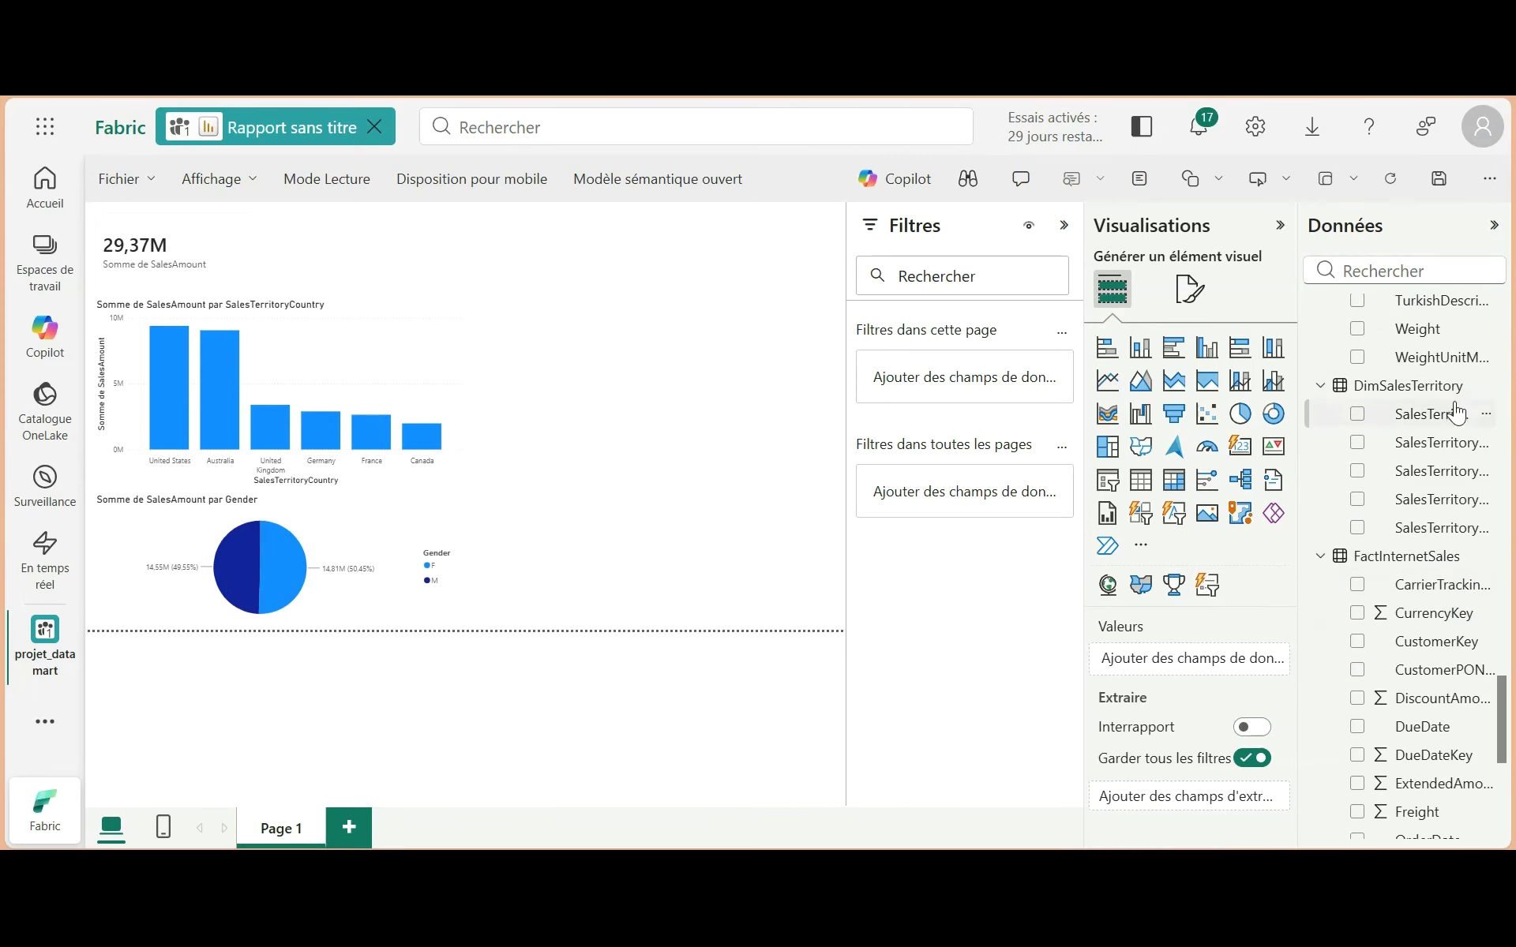
pyautogui.scroll(-6, 1456, 513)
pyautogui.scroll(-3, 1455, 562)
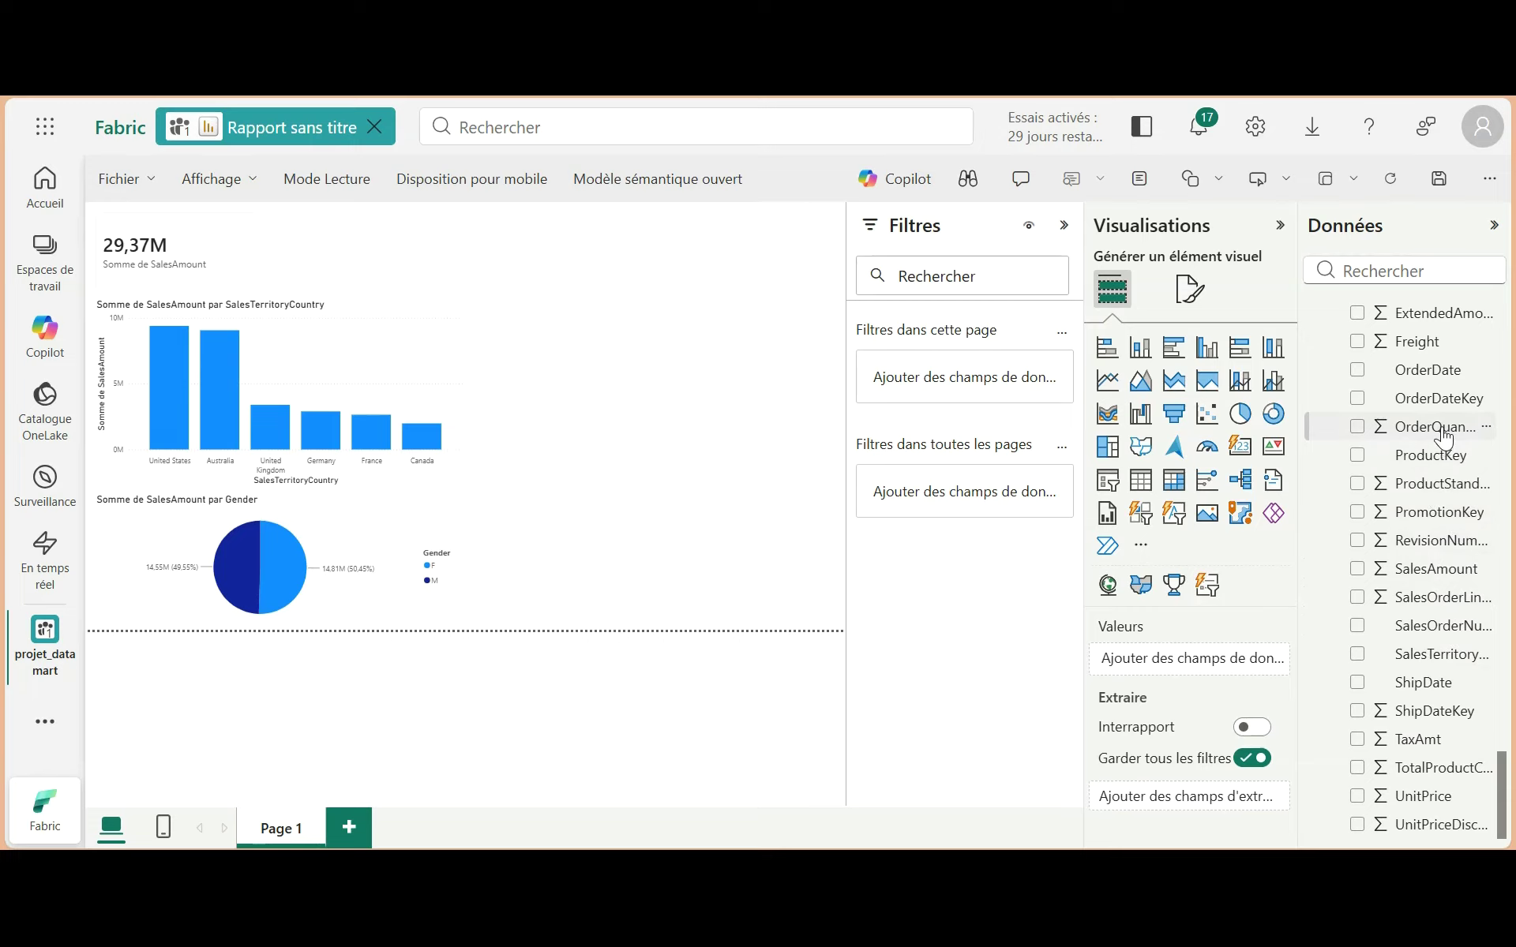
pyautogui.moveTo(1443, 436); pyautogui.dragTo(734, 292)
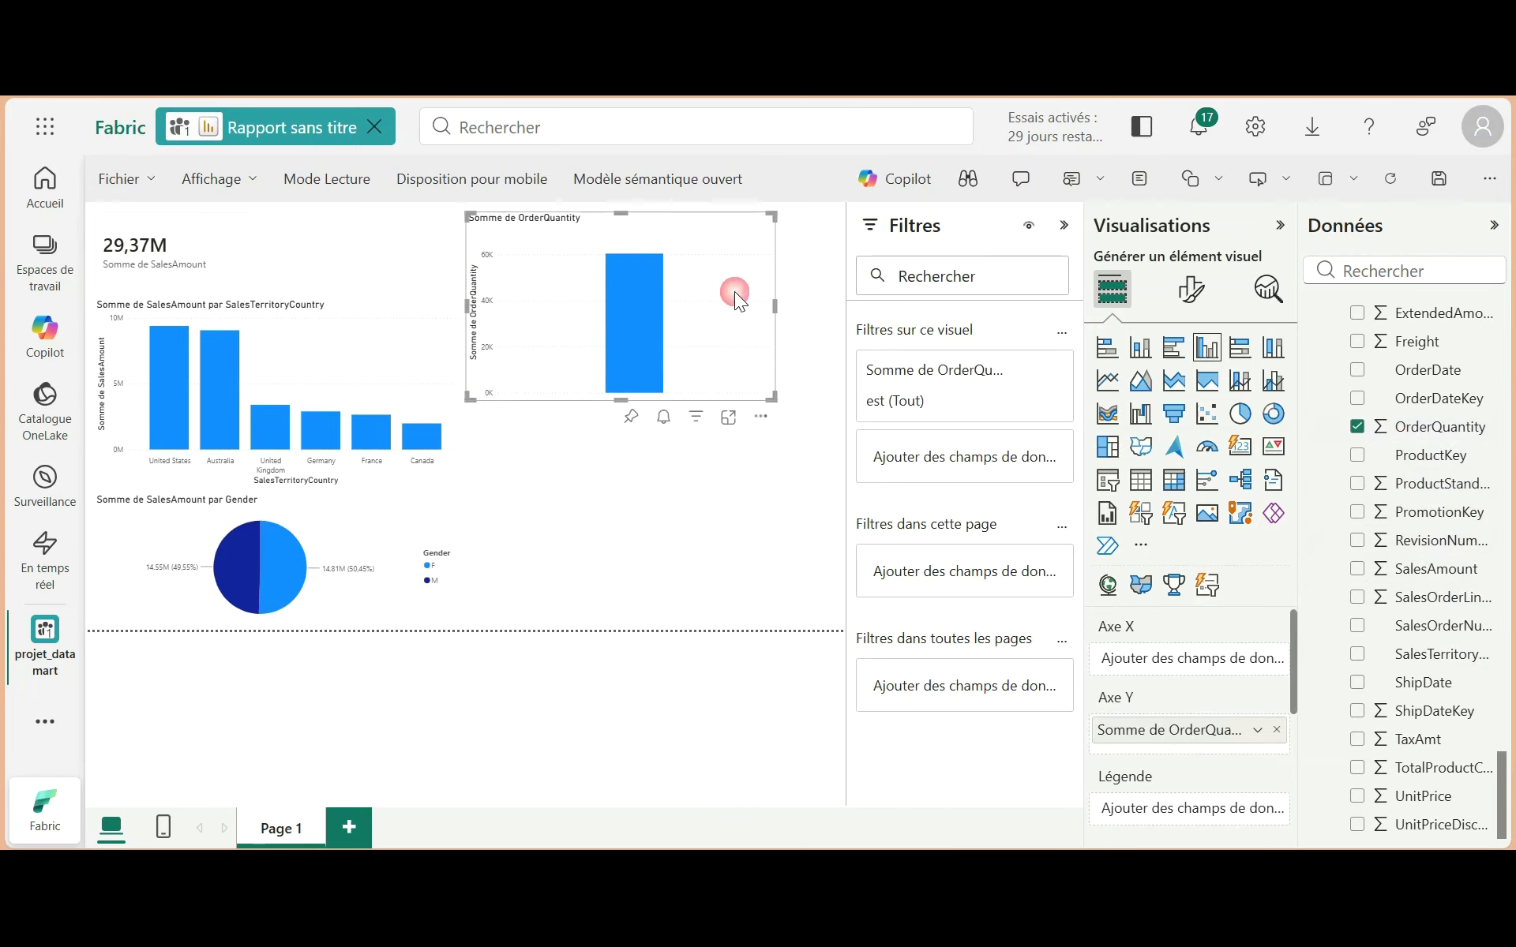
# Step: Break down the OrderQuantity chart by SalesTerritoryCountry from DimSalesTerritory
pyautogui.scroll(3, 1421, 474)
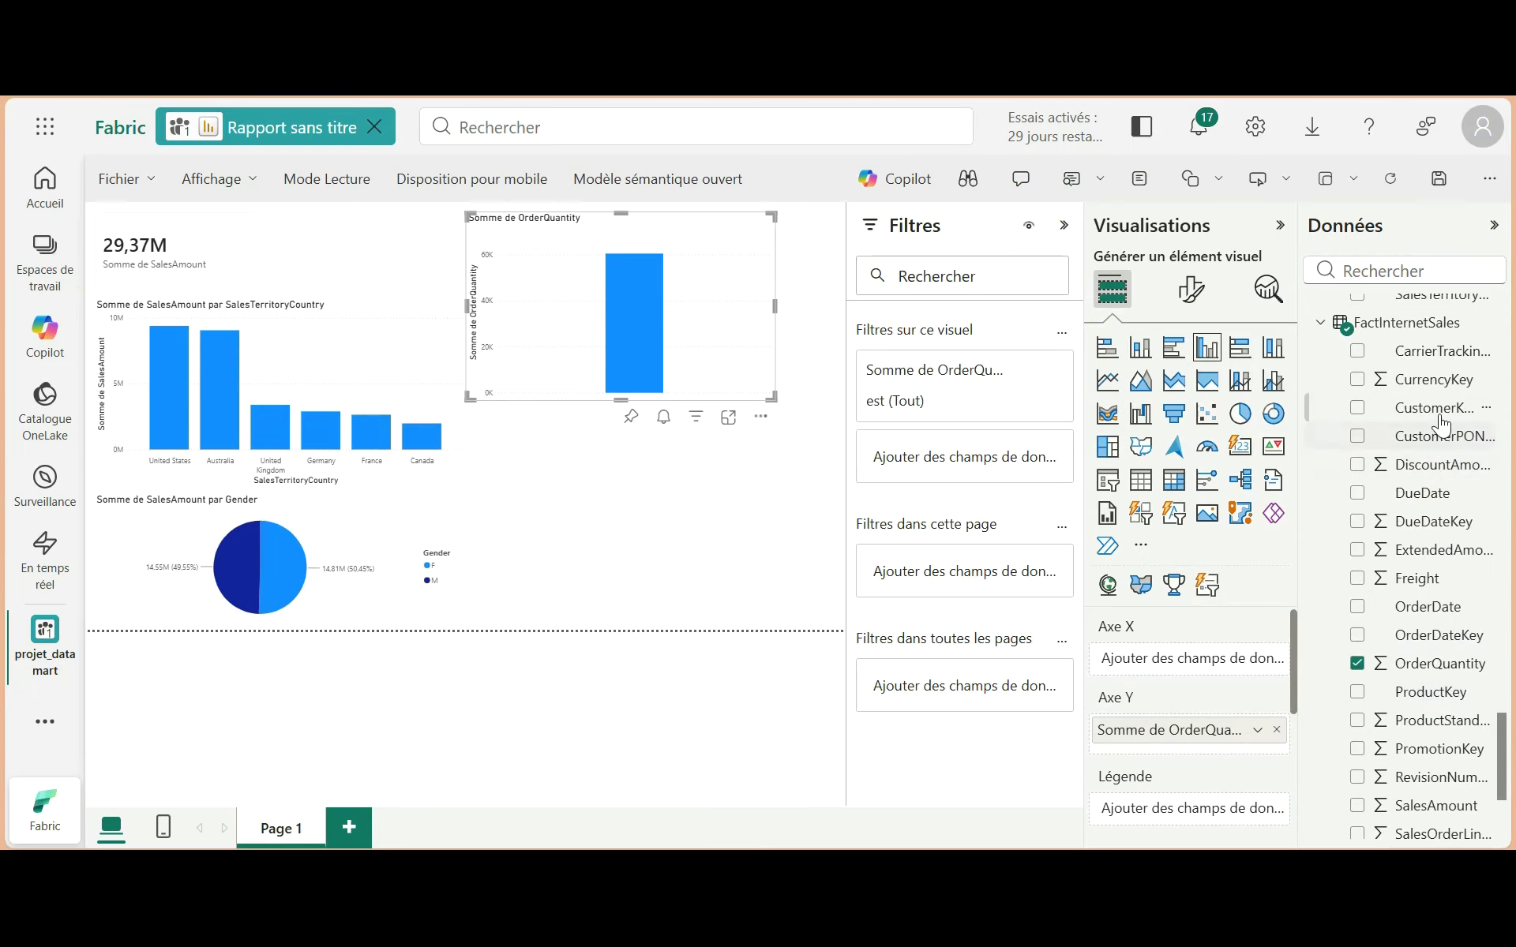
pyautogui.scroll(3, 1447, 472)
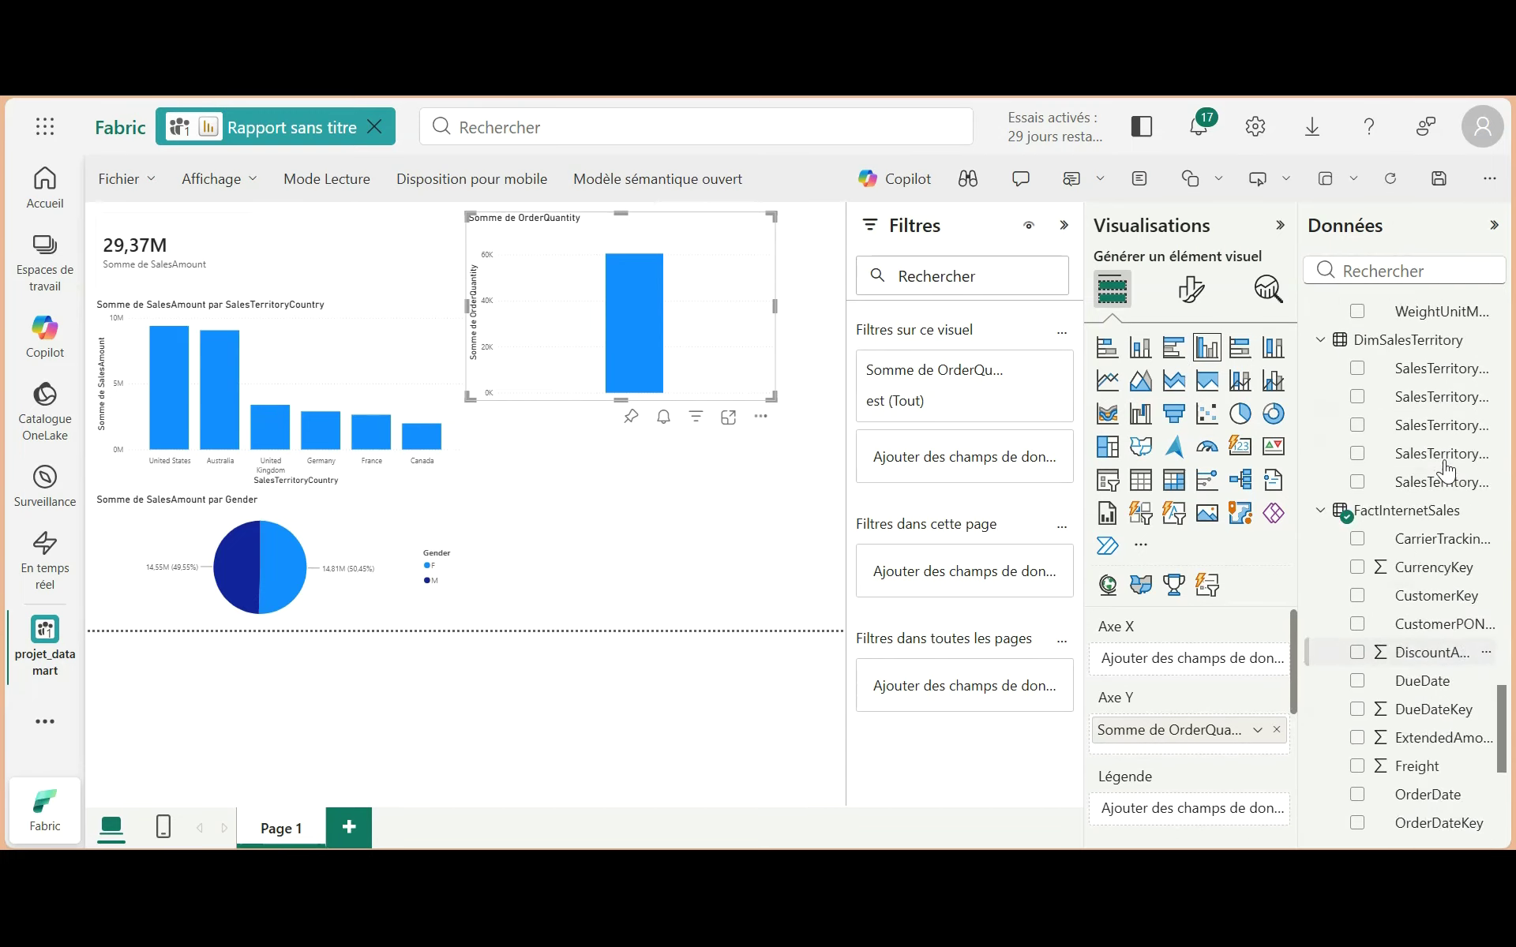
pyautogui.scroll(2, 1447, 472)
pyautogui.scroll(-2, 1447, 472)
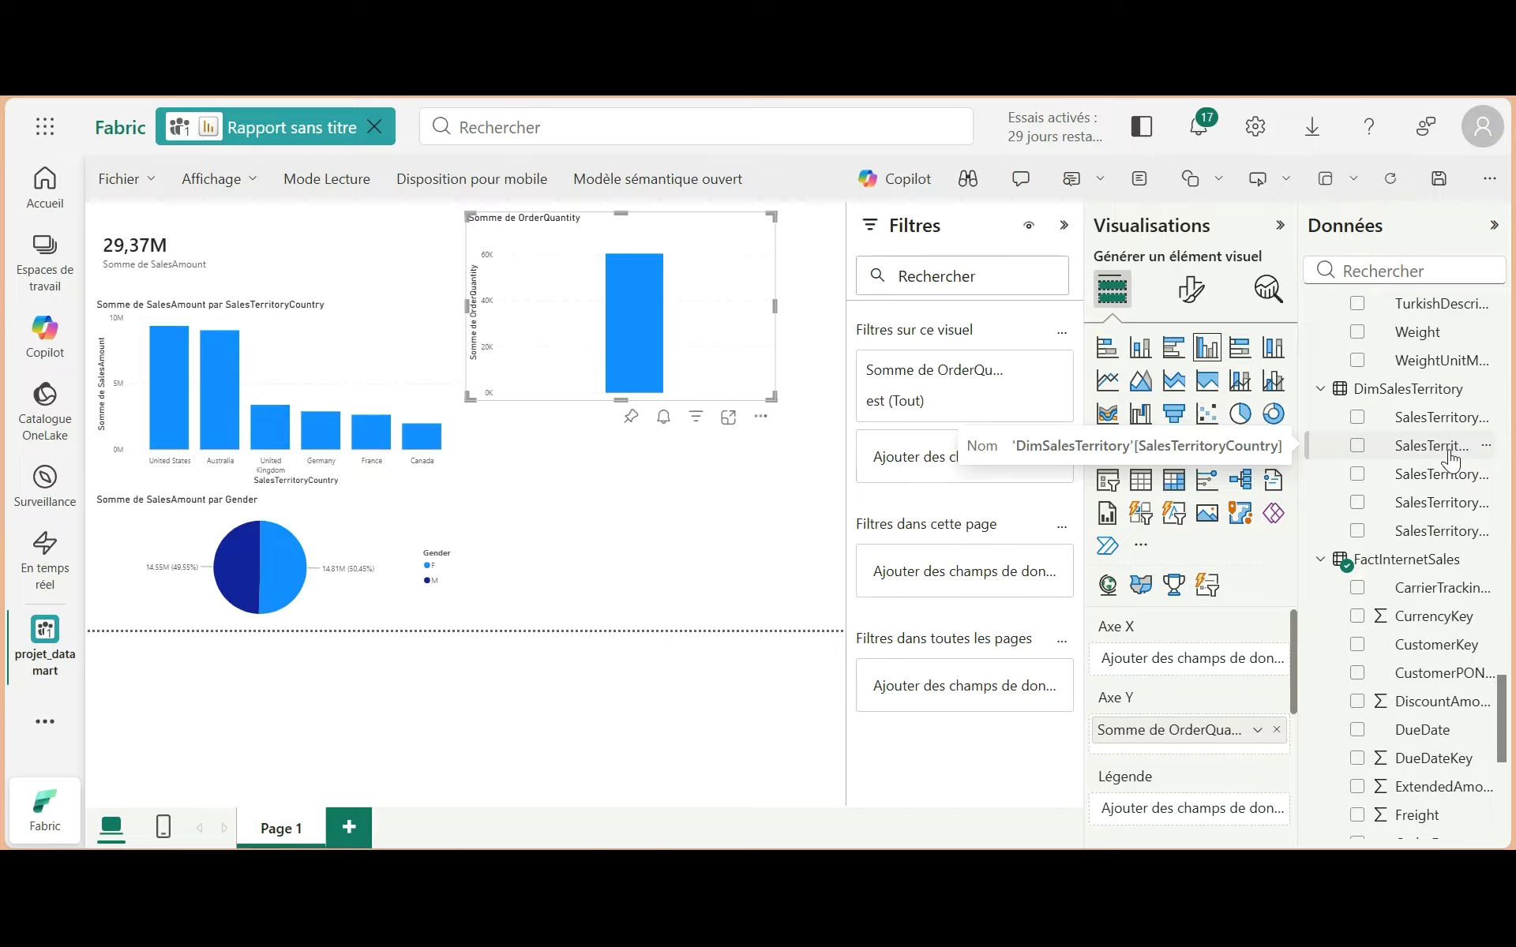
pyautogui.moveTo(1451, 460); pyautogui.dragTo(711, 293)
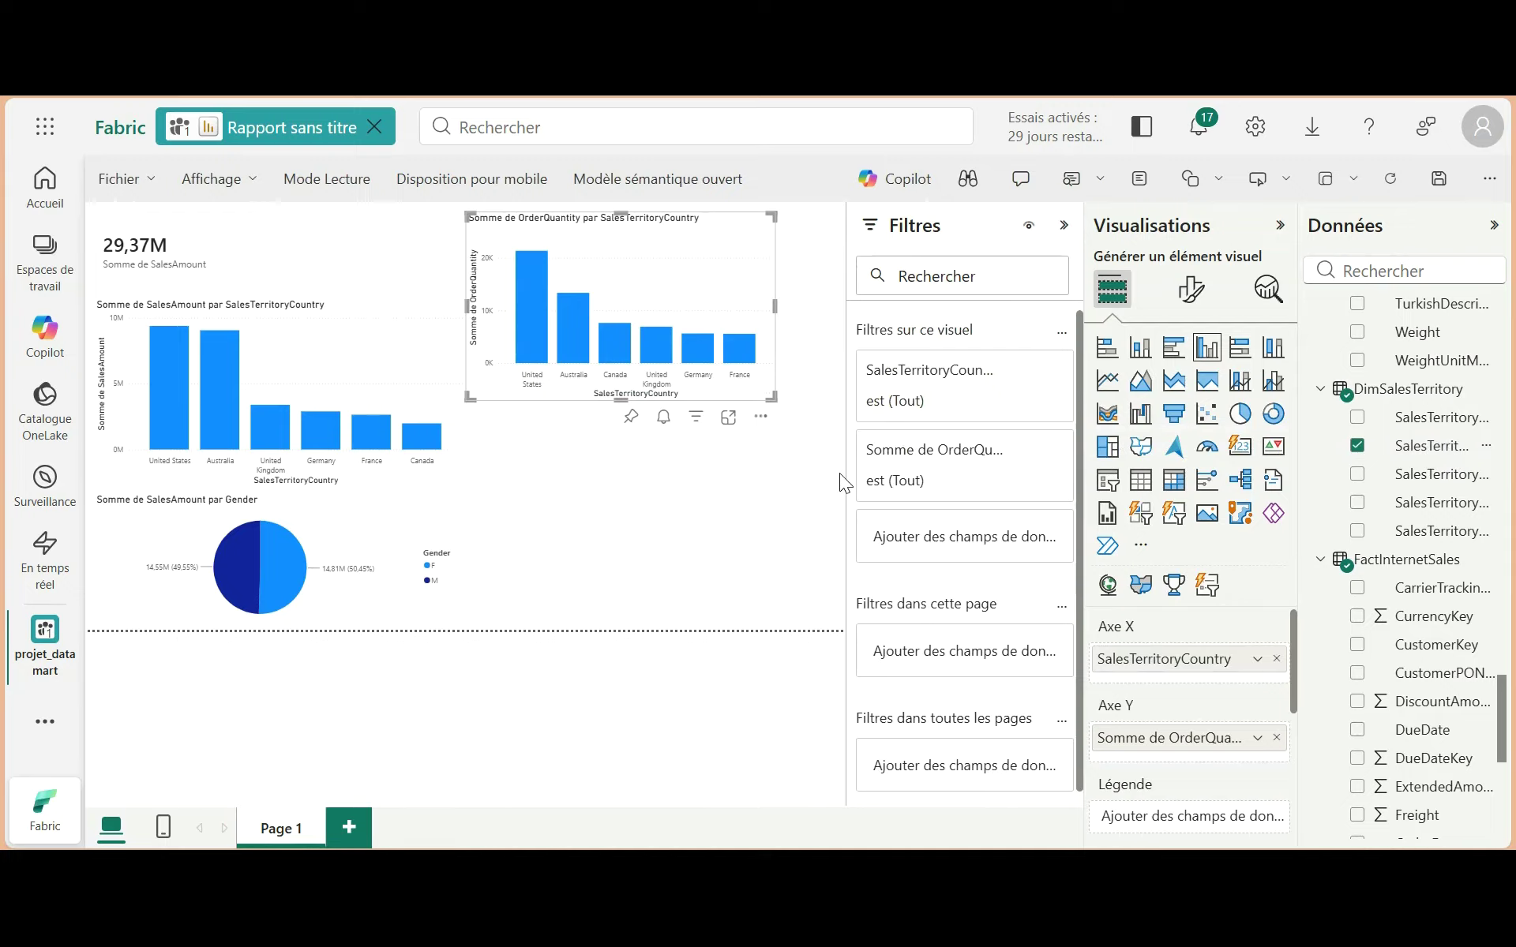
# Step: Convert the OrderQuantity by country chart to a map and upgrade it to an Azure map
pyautogui.click(1108, 589)
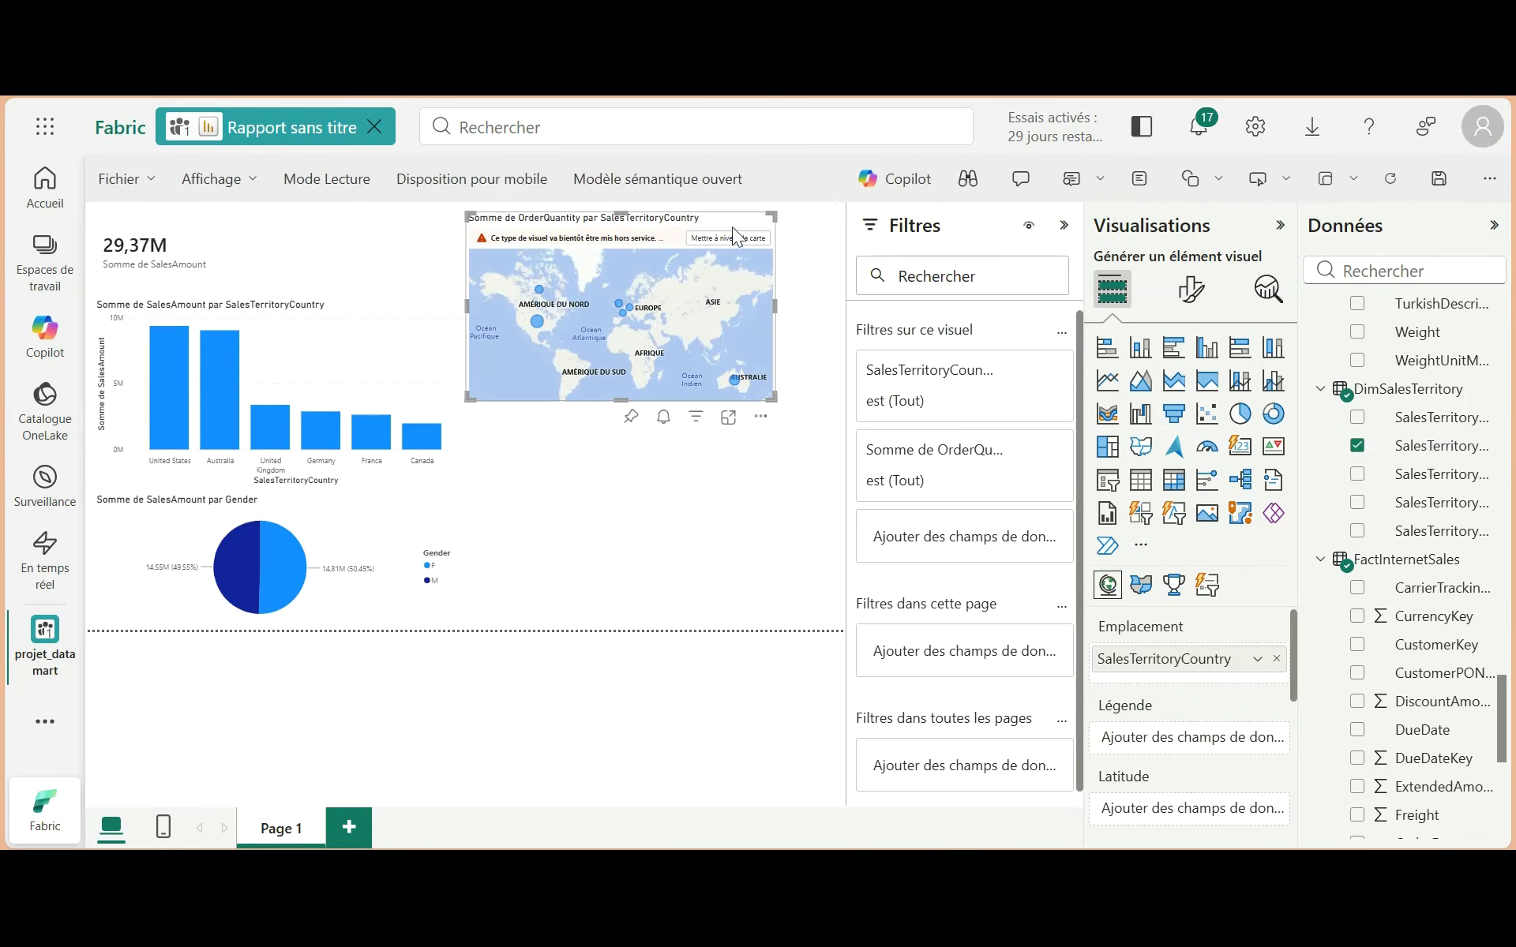
pyautogui.click(730, 248)
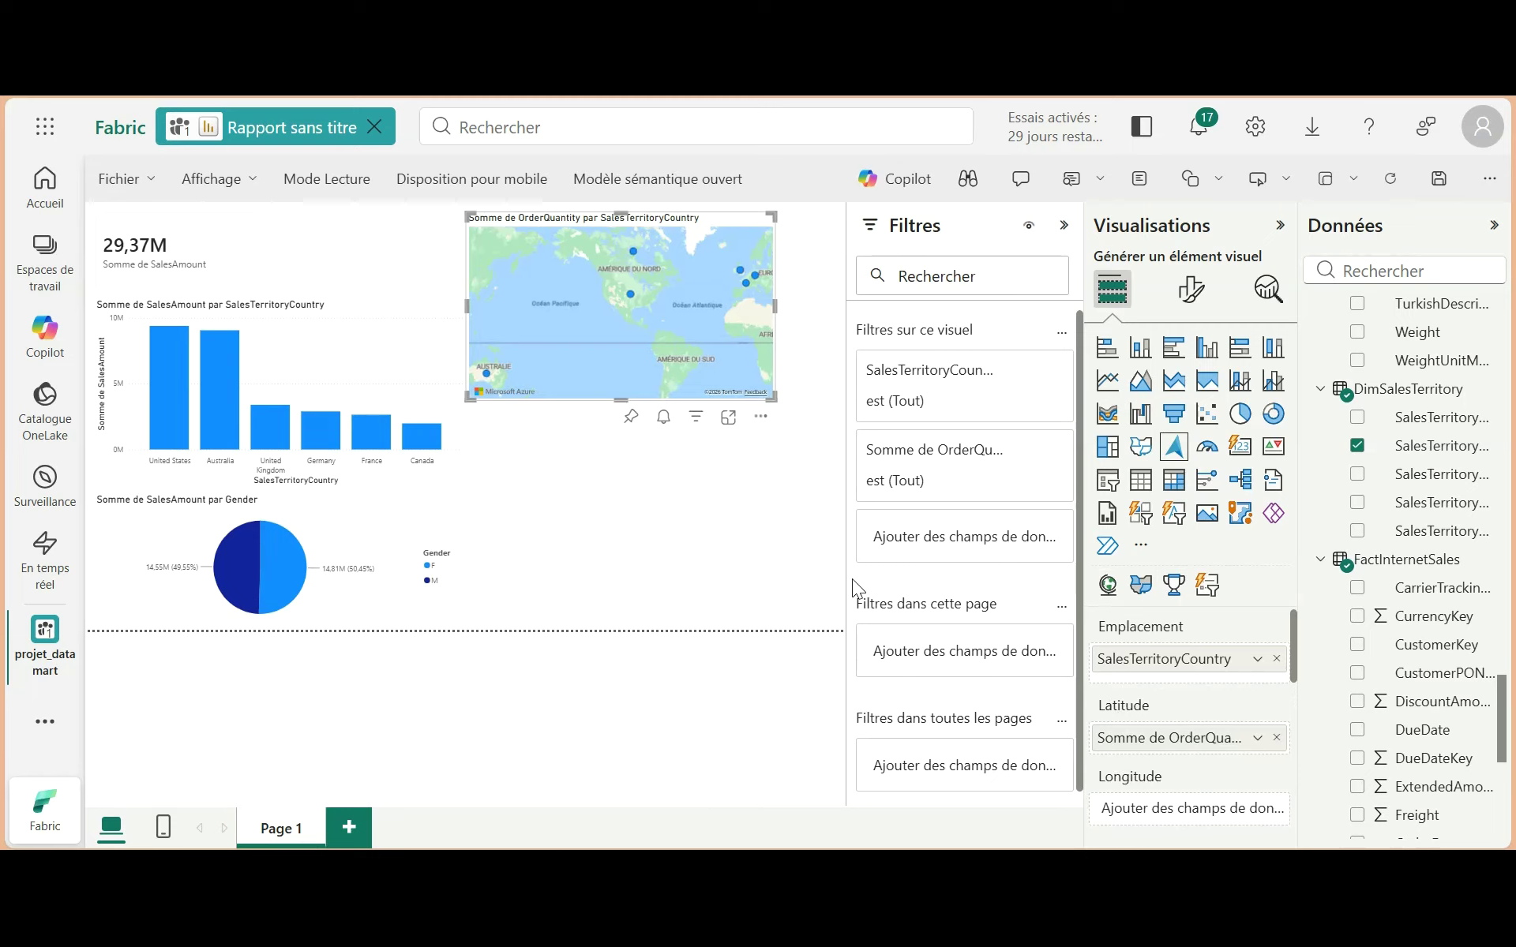
pyautogui.click(651, 518)
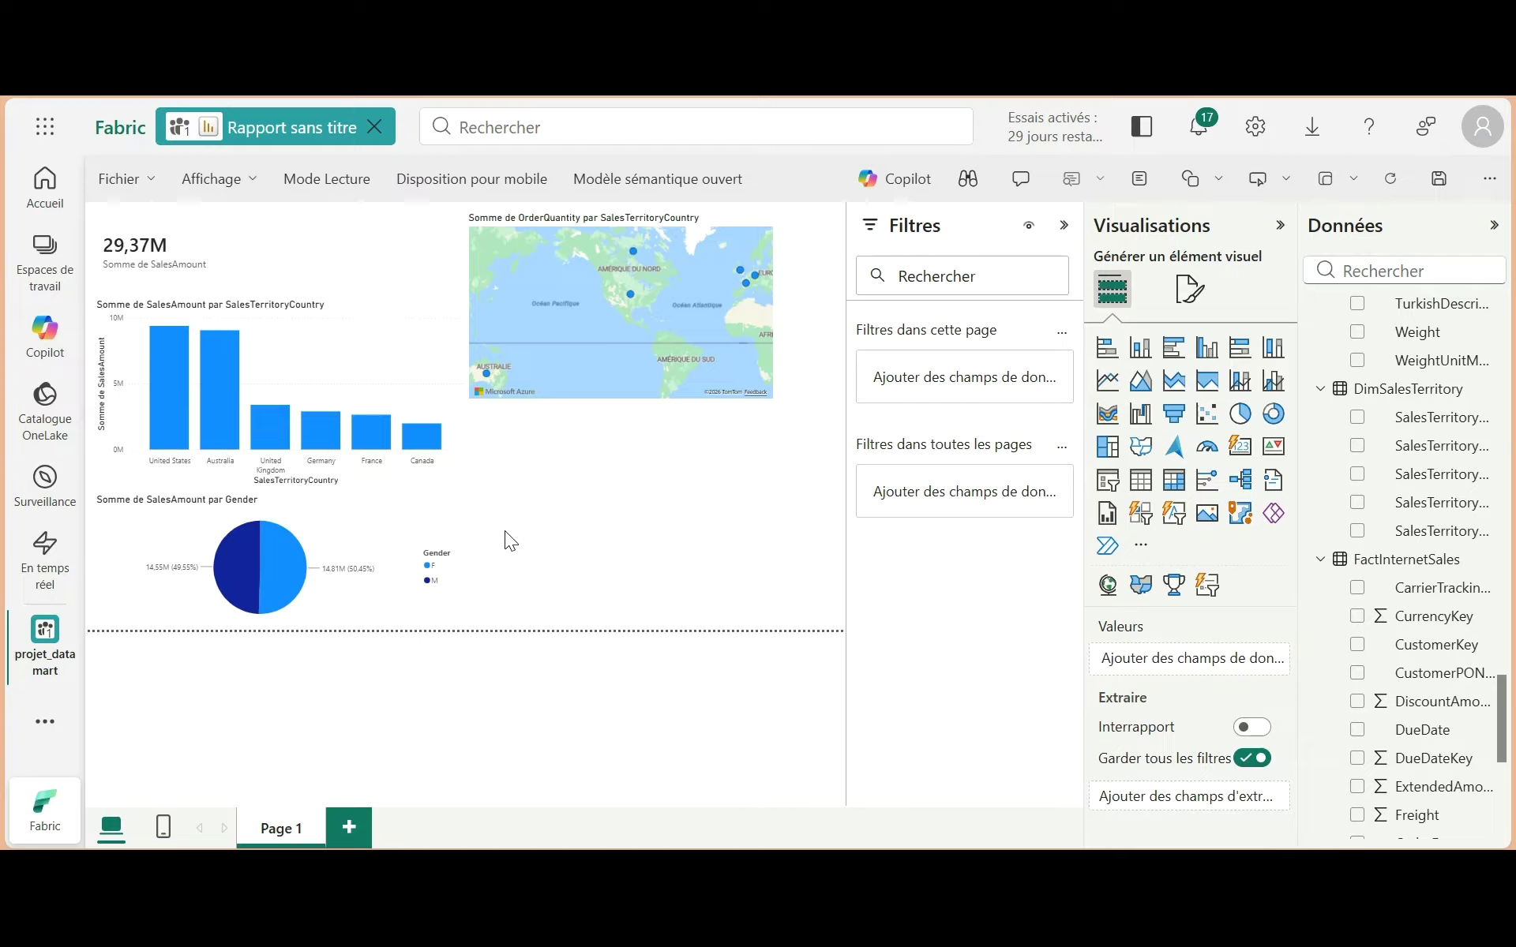
# Step: Add a column chart of the sum of SalesAmount below the map, beside the gender pie chart
pyautogui.scroll(-5, 1428, 637)
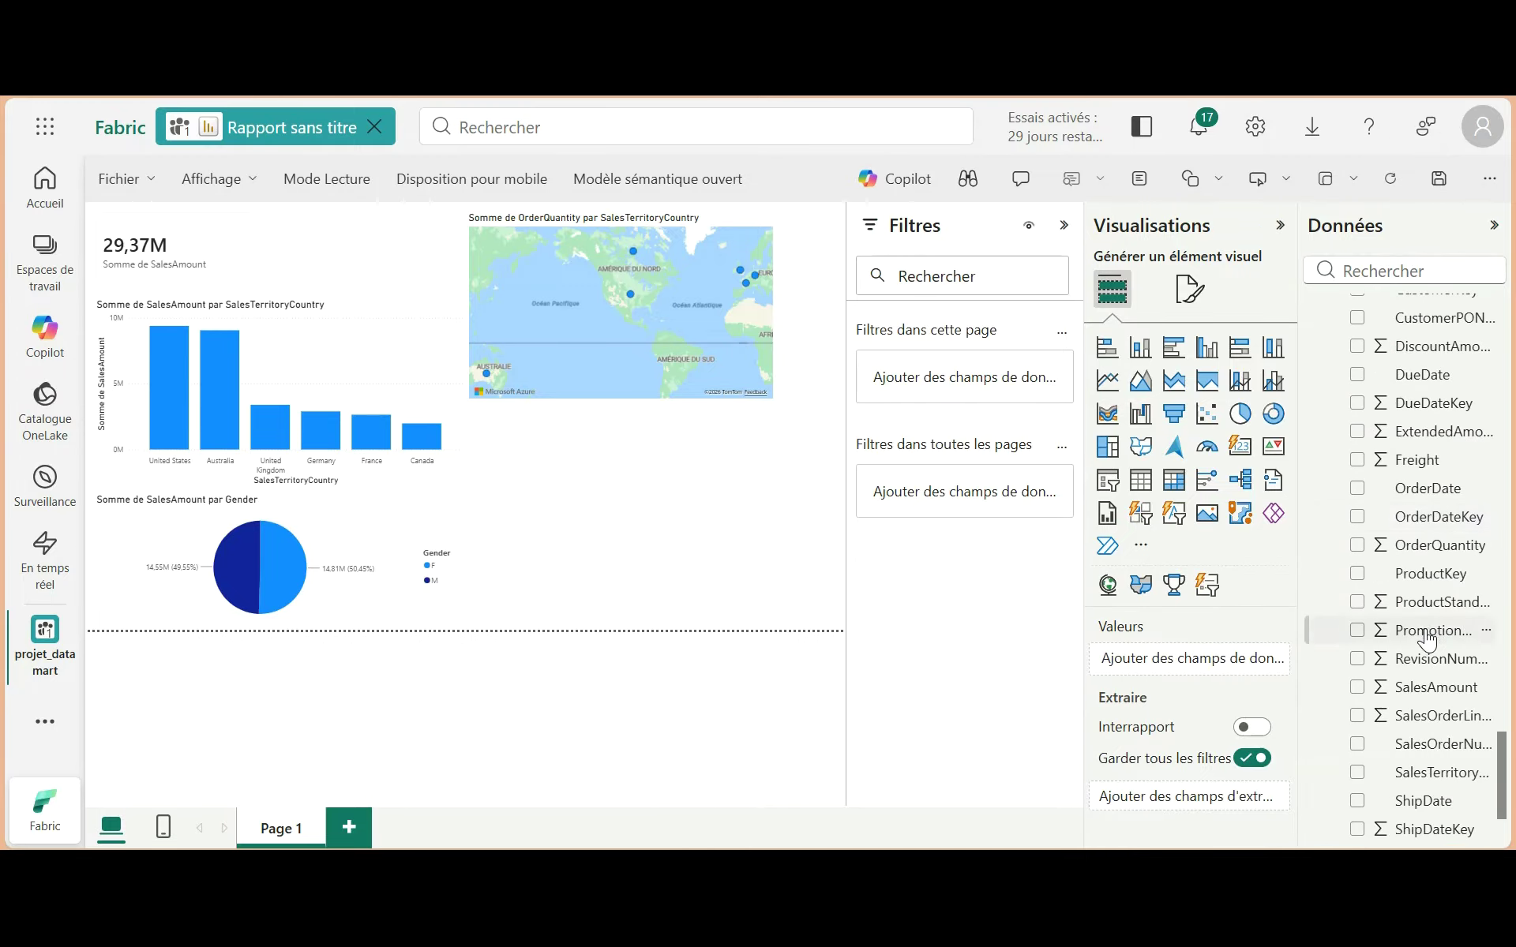
pyautogui.scroll(-2, 1427, 637)
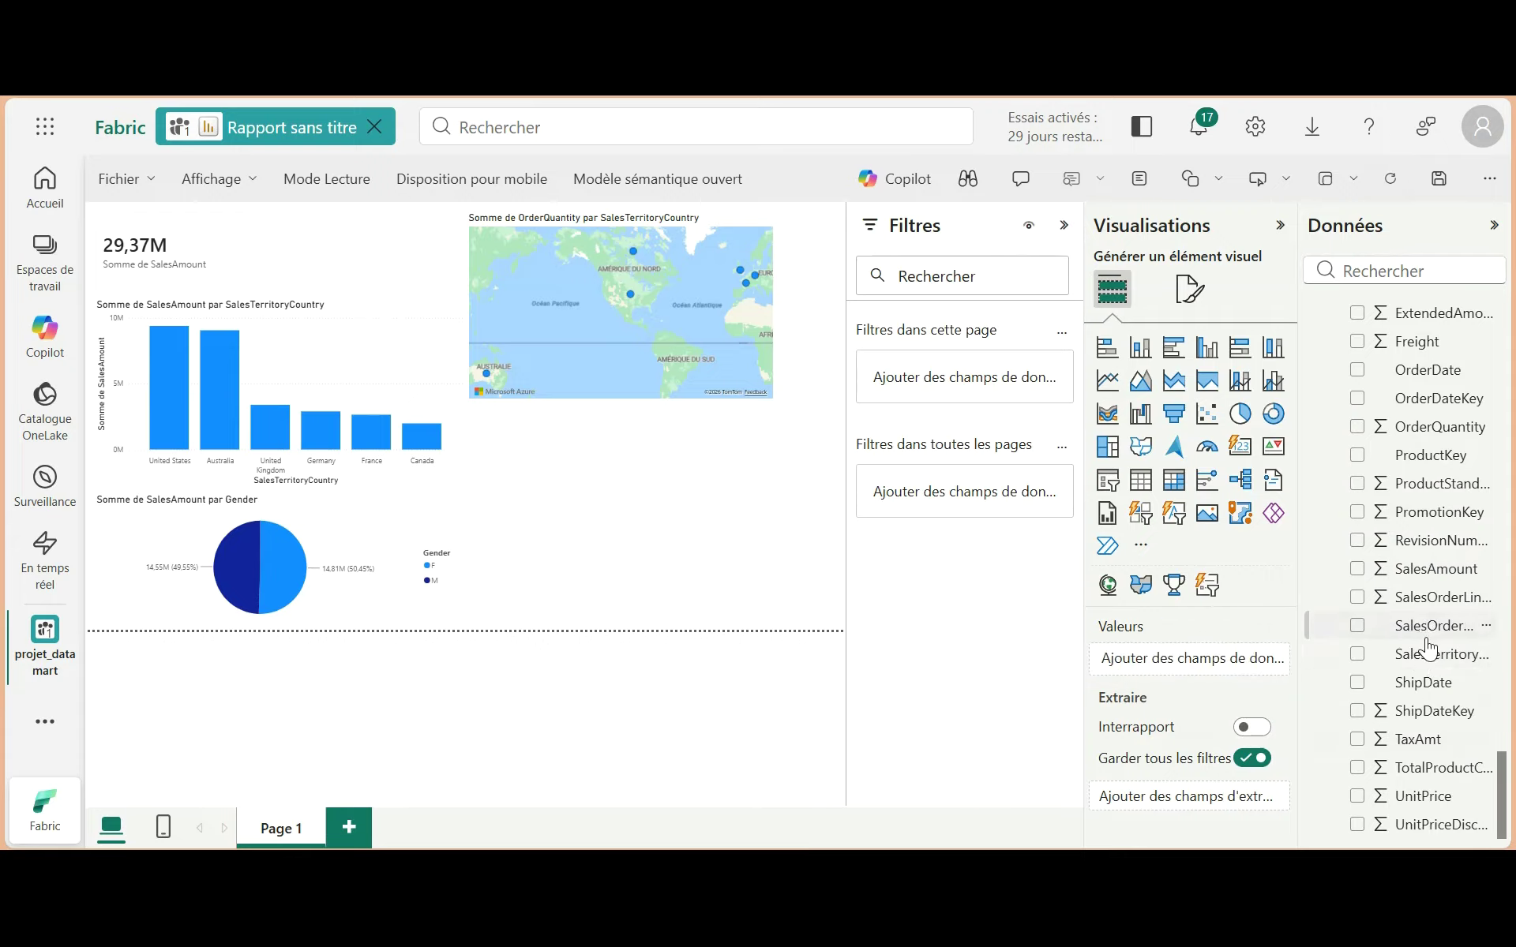
pyautogui.scroll(5, 1416, 552)
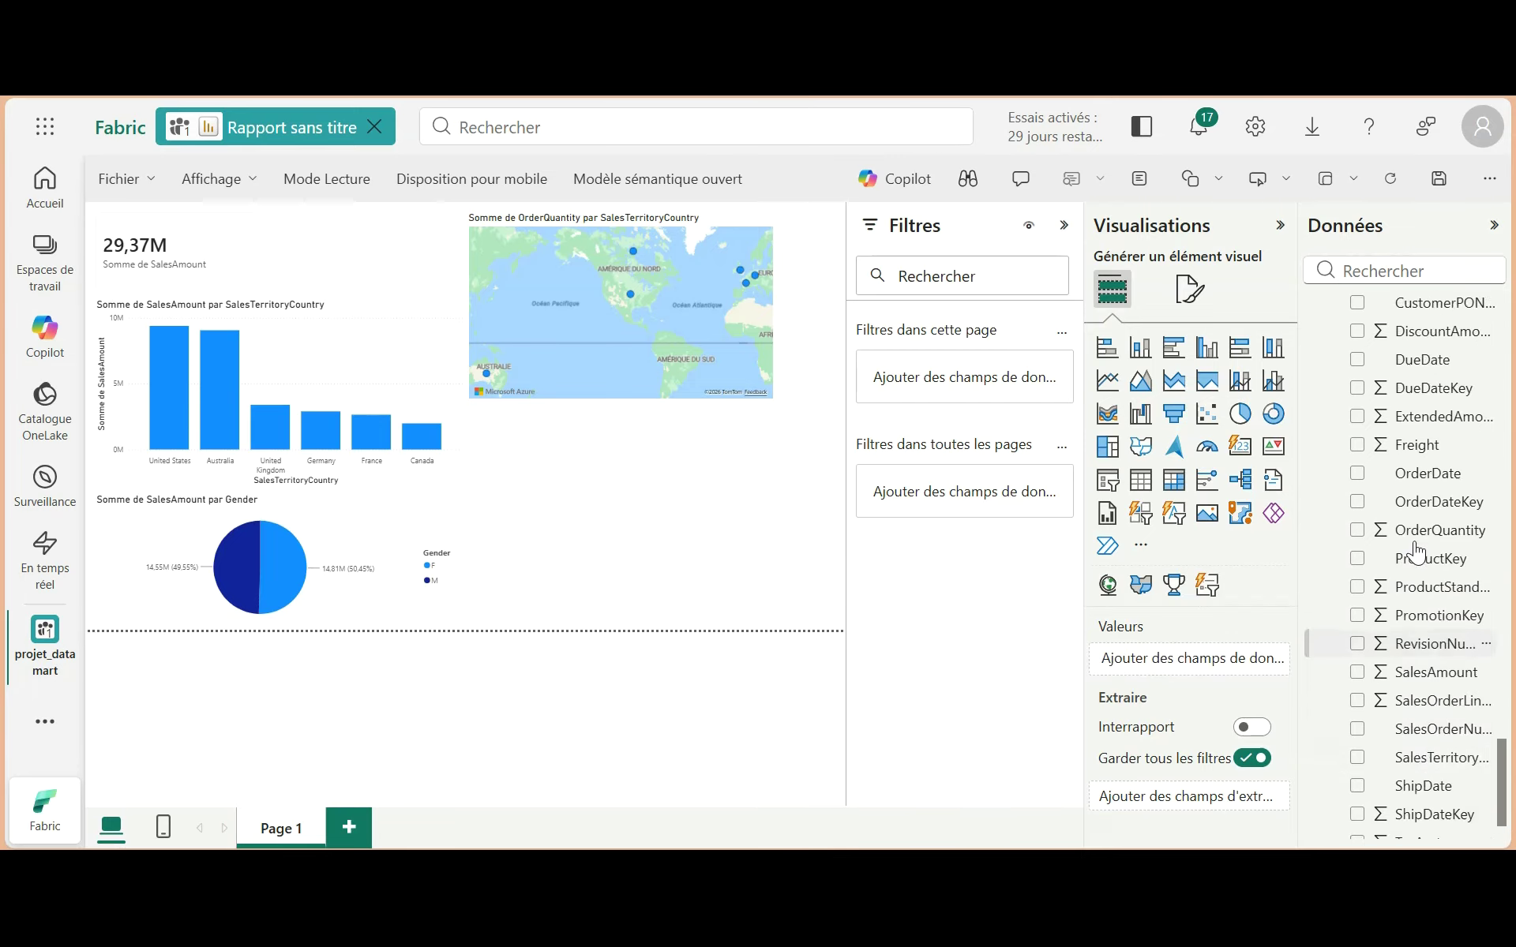
pyautogui.scroll(-5, 1417, 553)
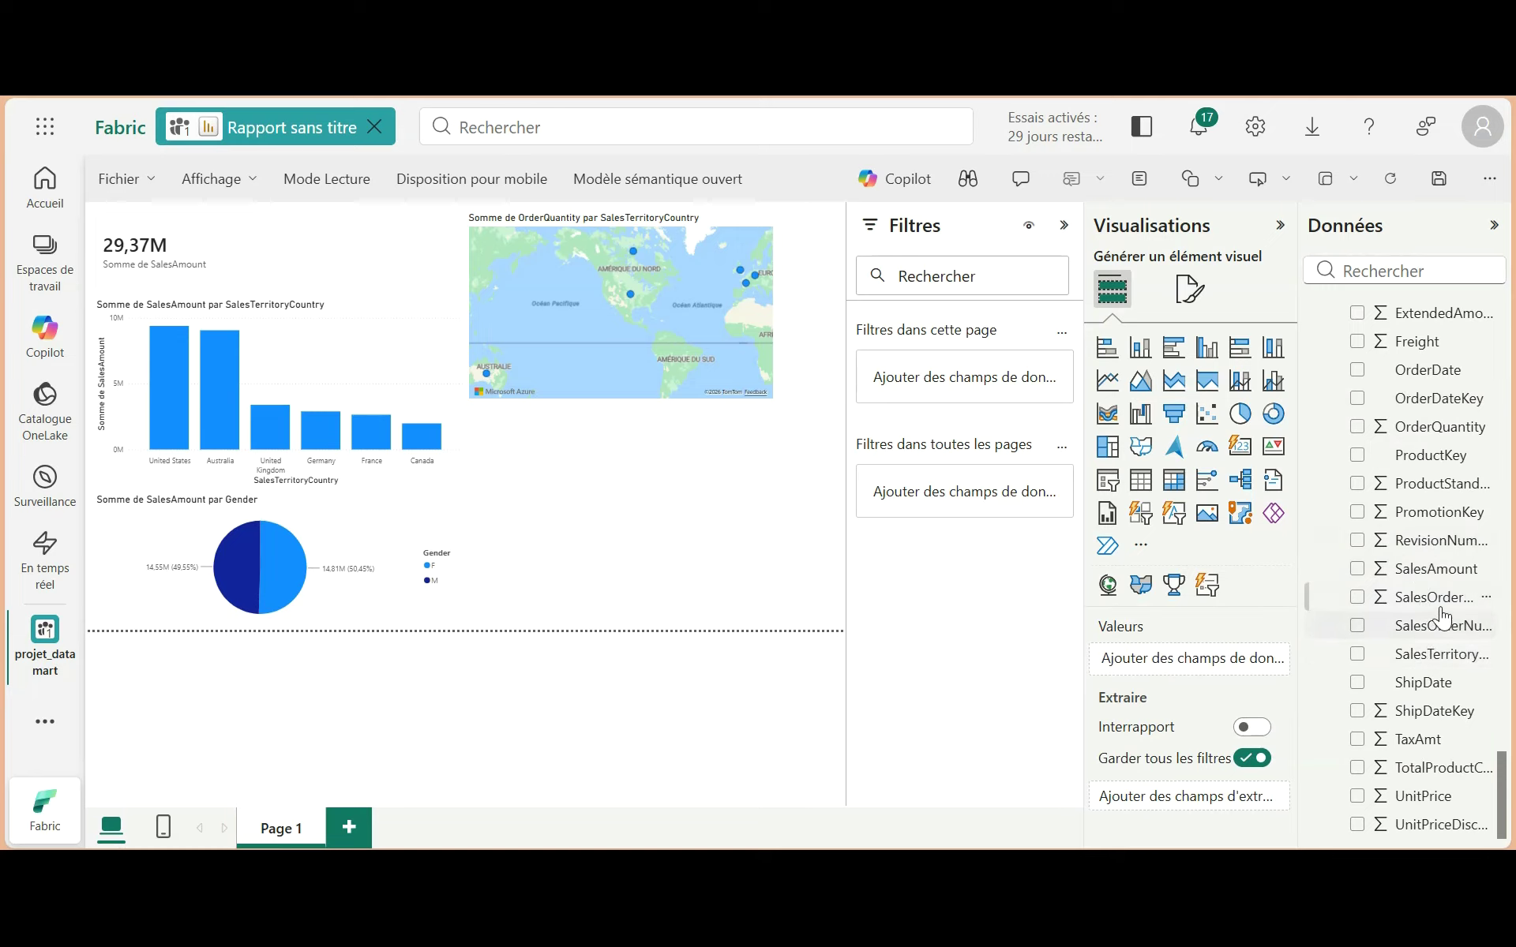
pyautogui.moveTo(1427, 568); pyautogui.dragTo(707, 539)
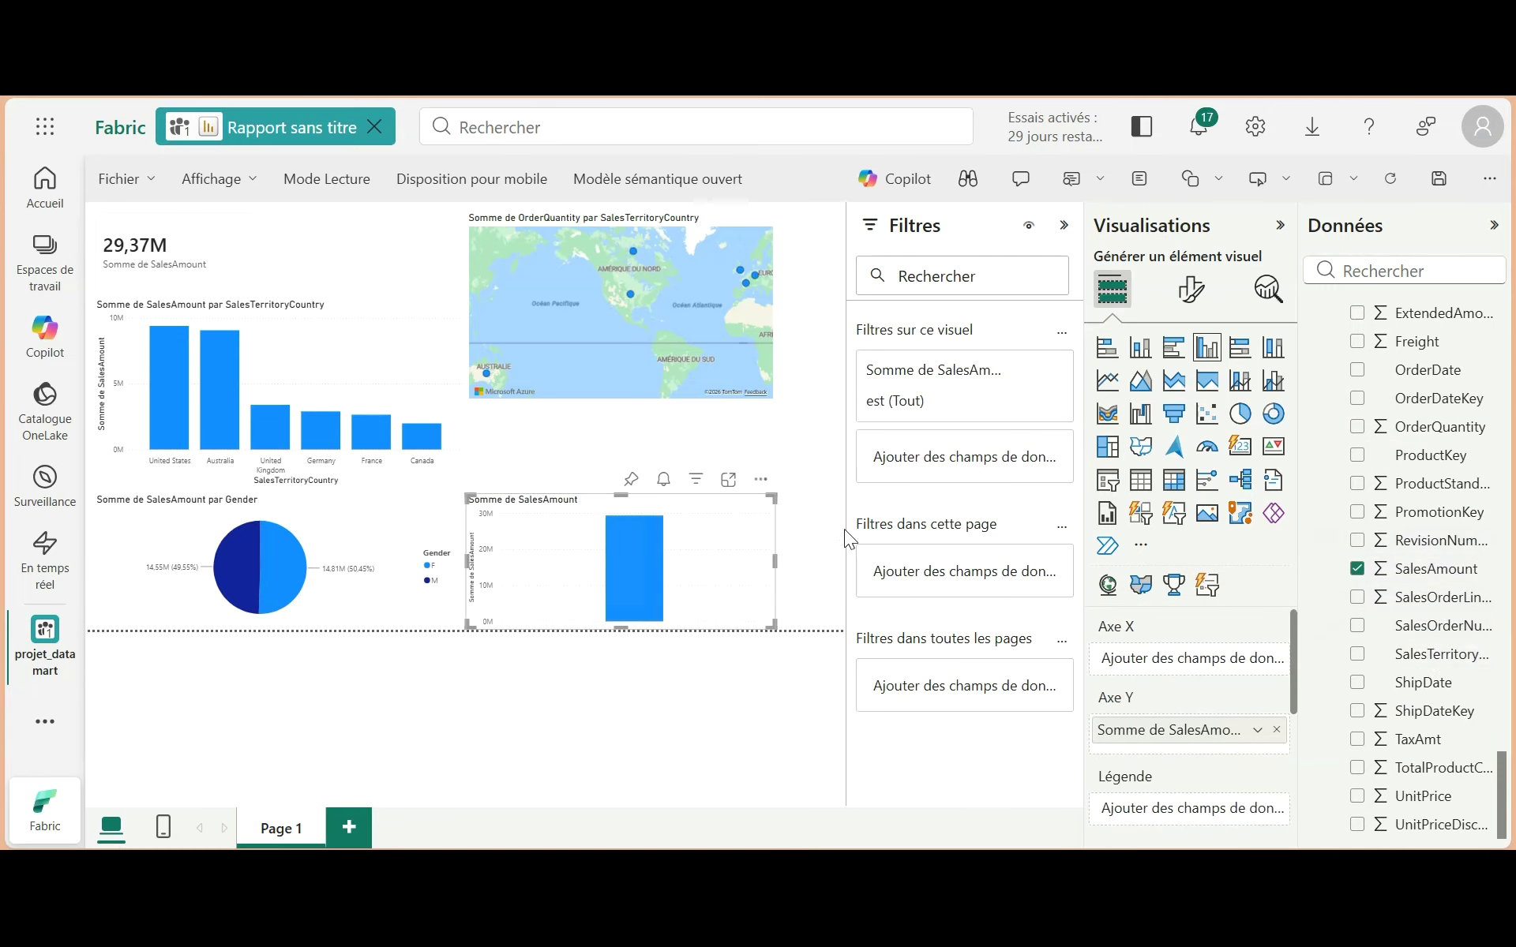
# Step: Break down the SalesAmount column chart below the map by CalendarYear from DimDate and convert it to a line chart
pyautogui.scroll(10, 1416, 496)
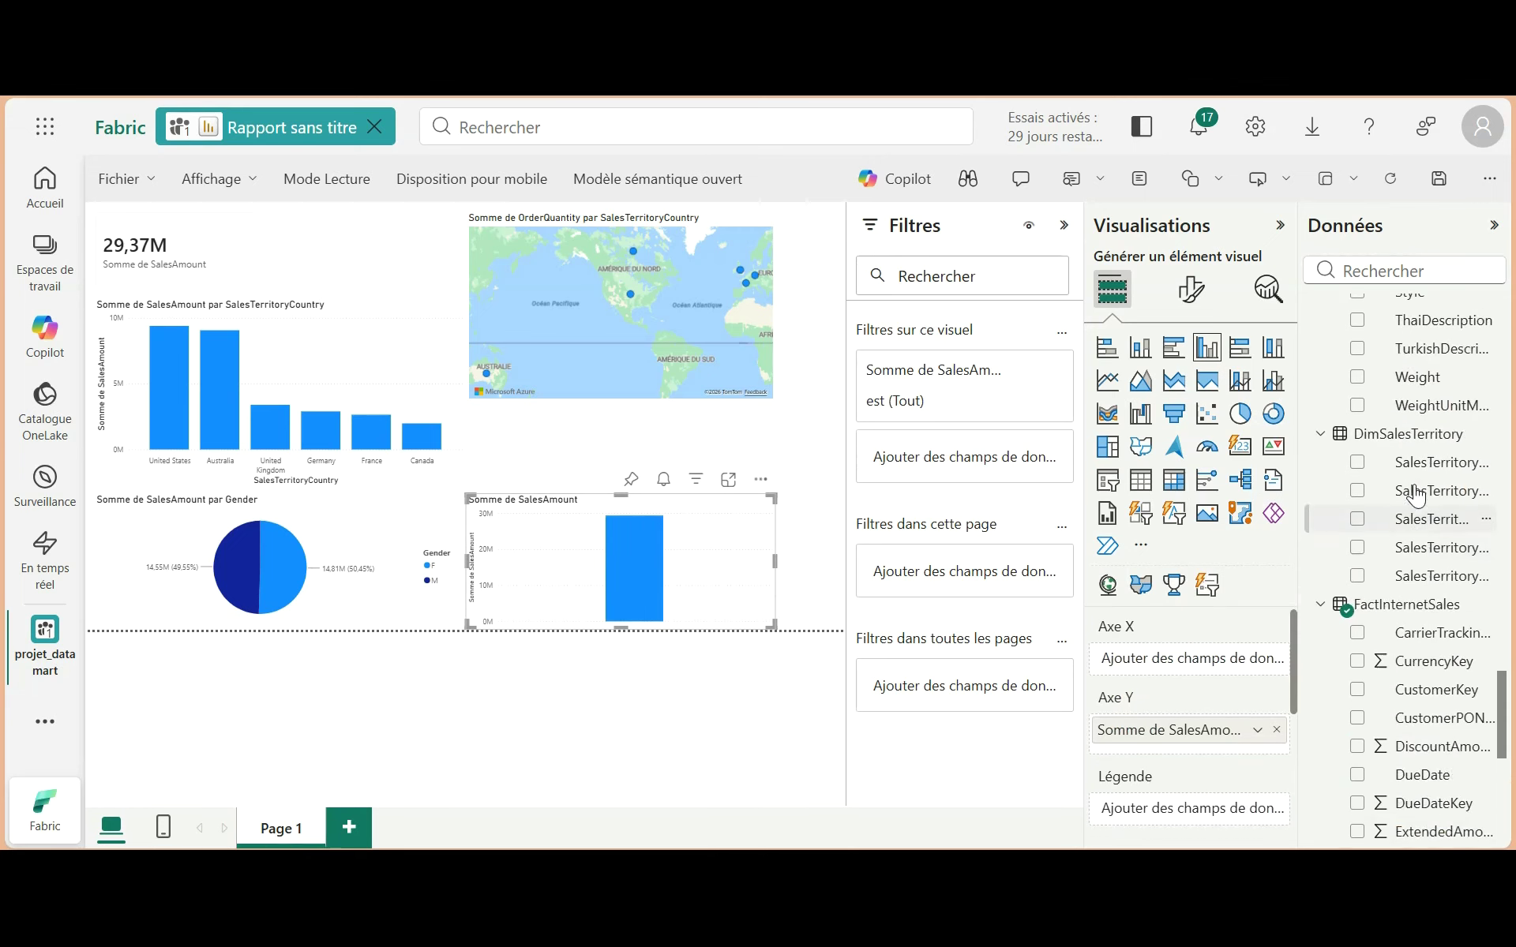
pyautogui.scroll(15, 1416, 495)
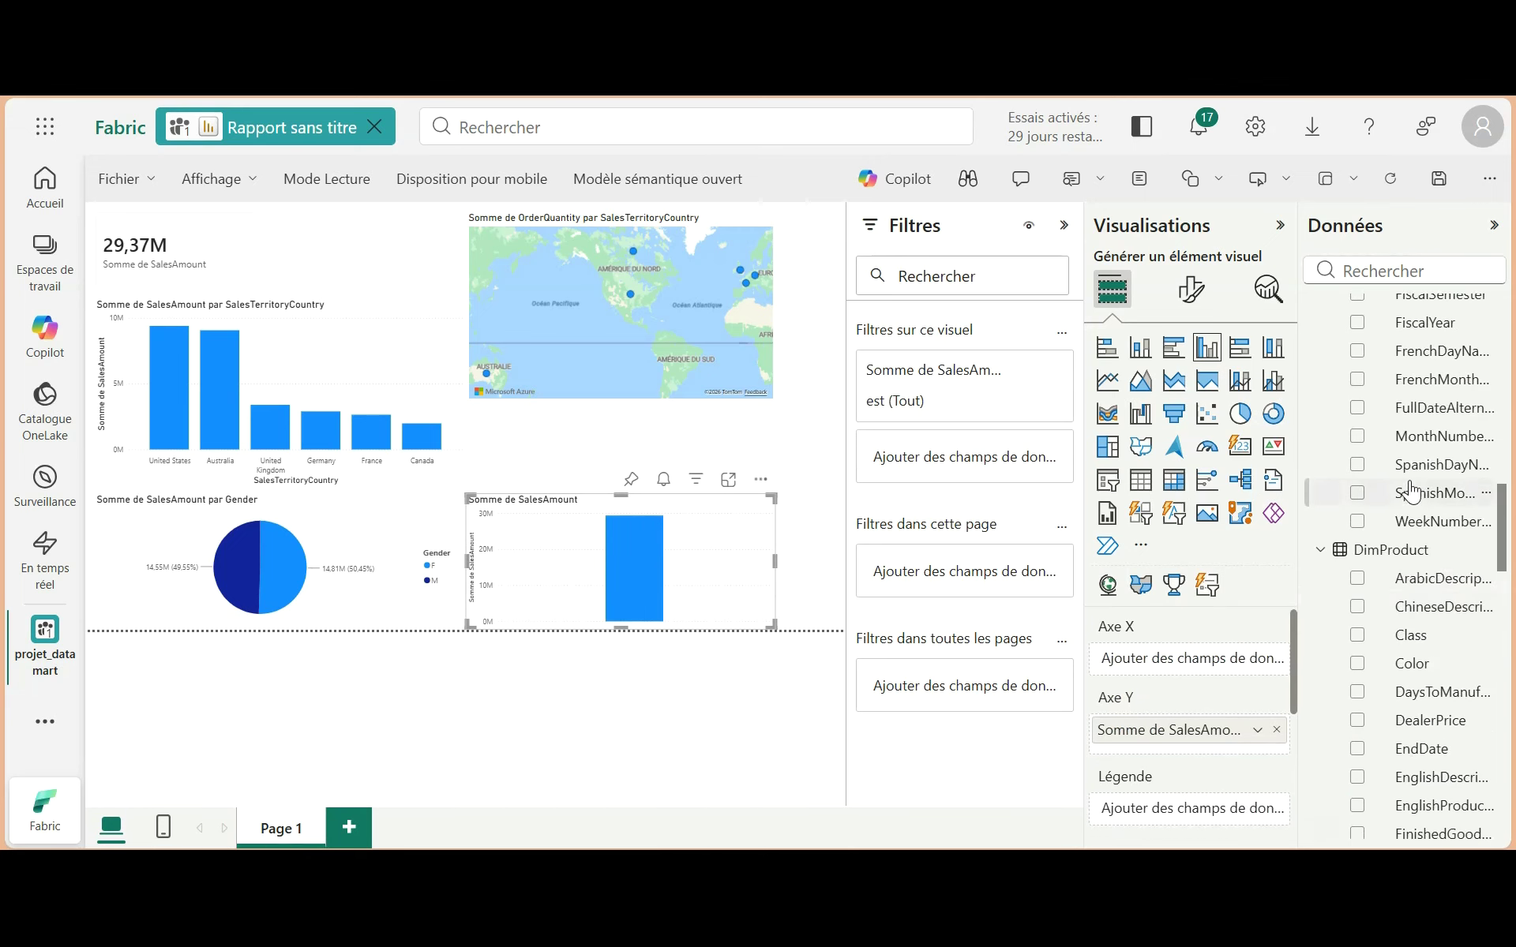
pyautogui.scroll(12, 1411, 493)
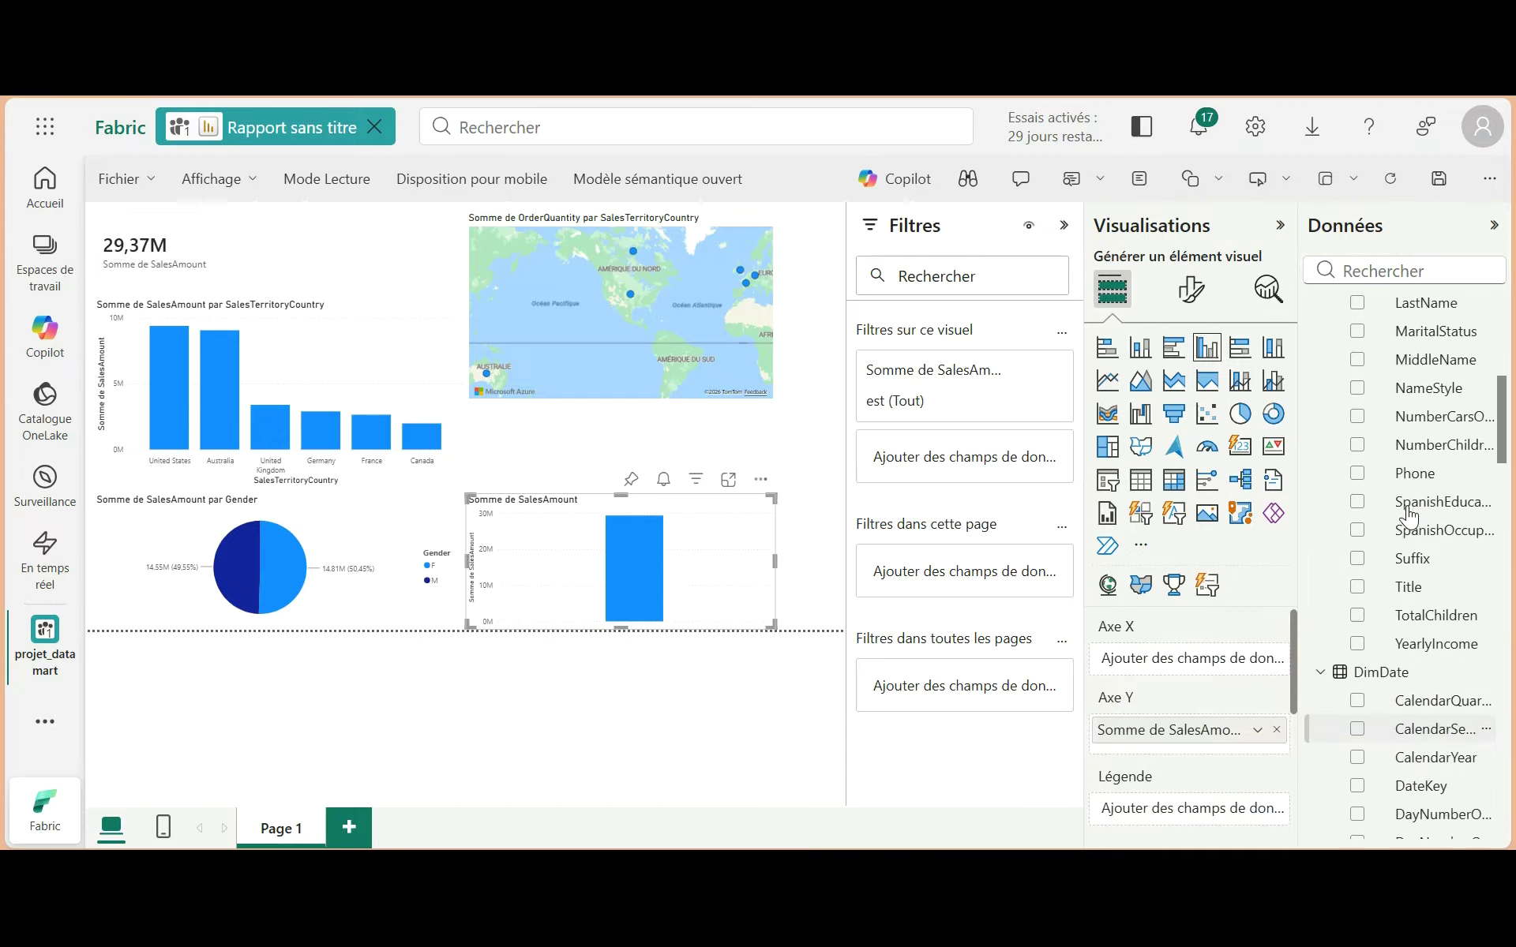
pyautogui.scroll(10, 1409, 515)
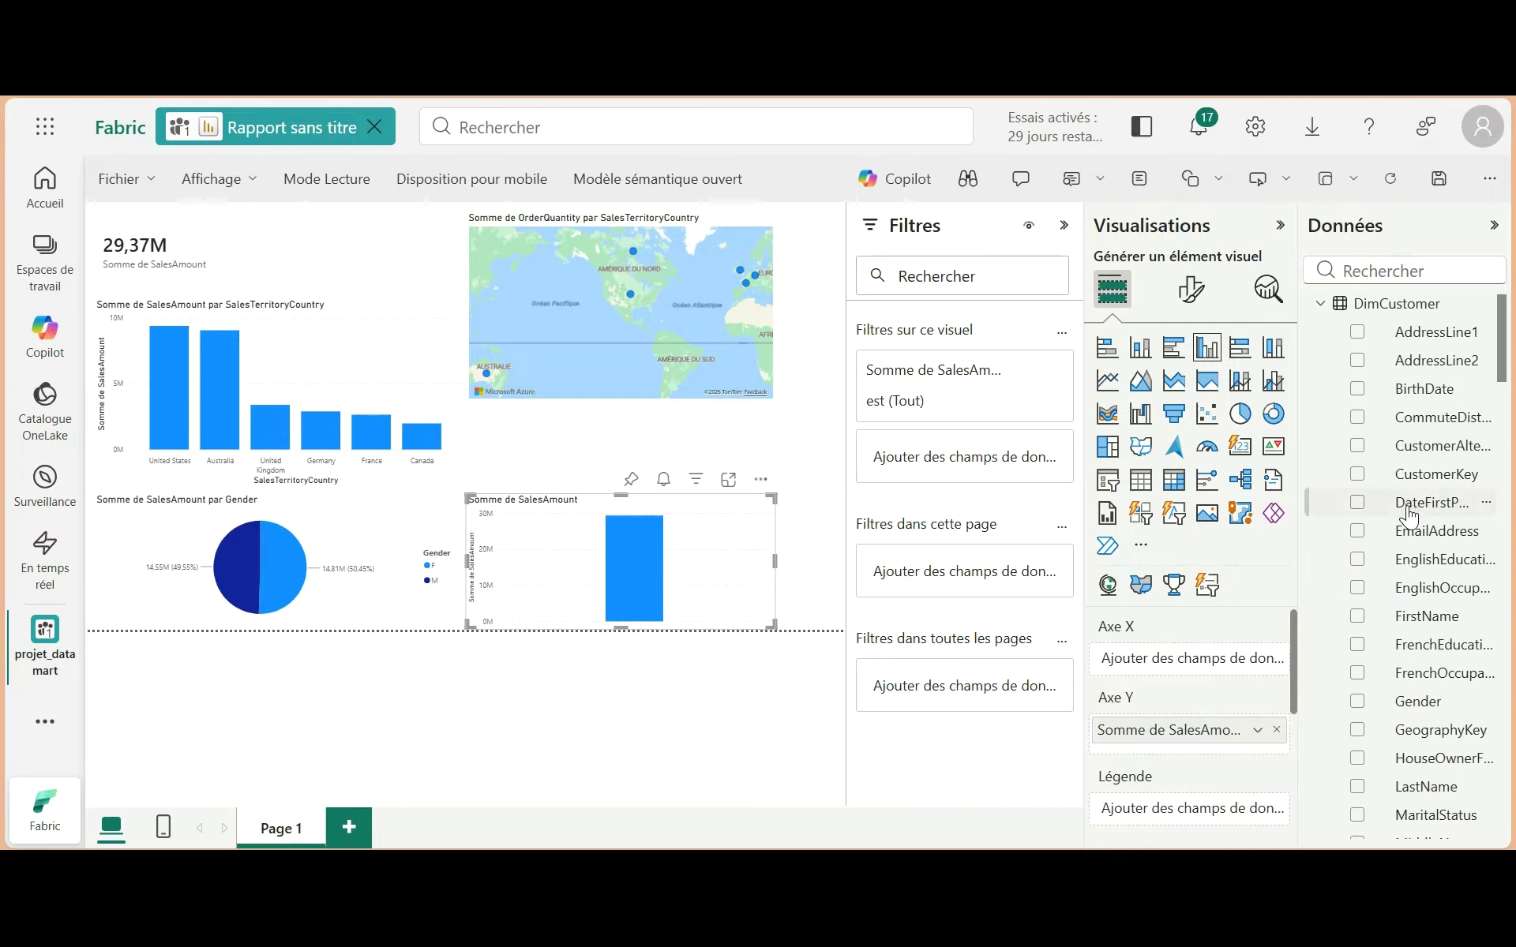
pyautogui.scroll(-15, 1409, 514)
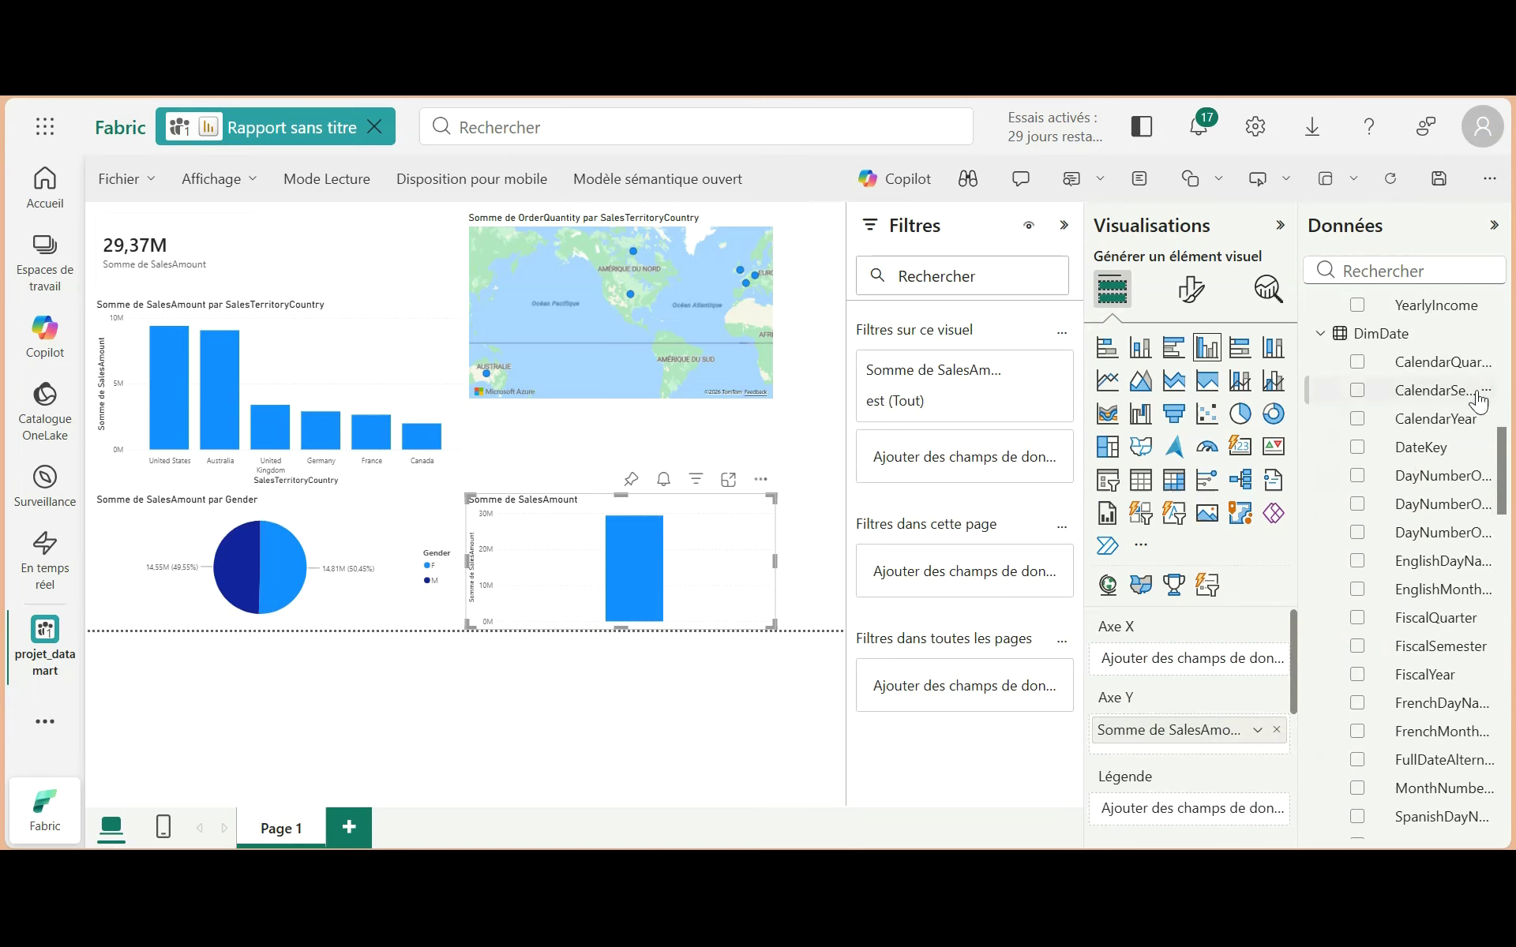
pyautogui.moveTo(1441, 421); pyautogui.dragTo(753, 529)
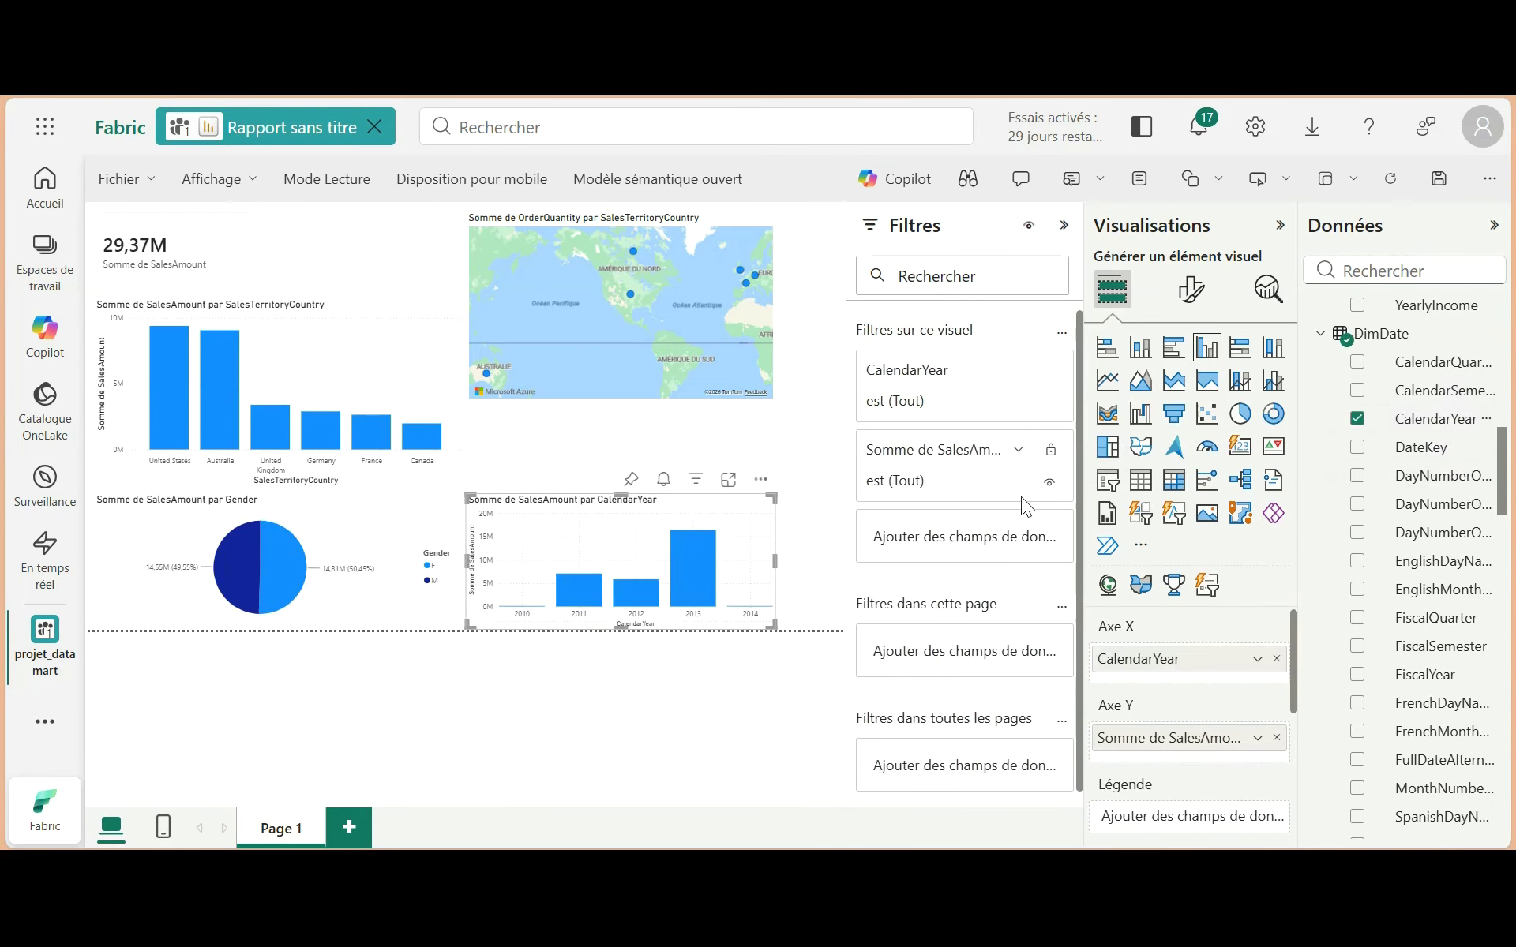
pyautogui.click(1107, 380)
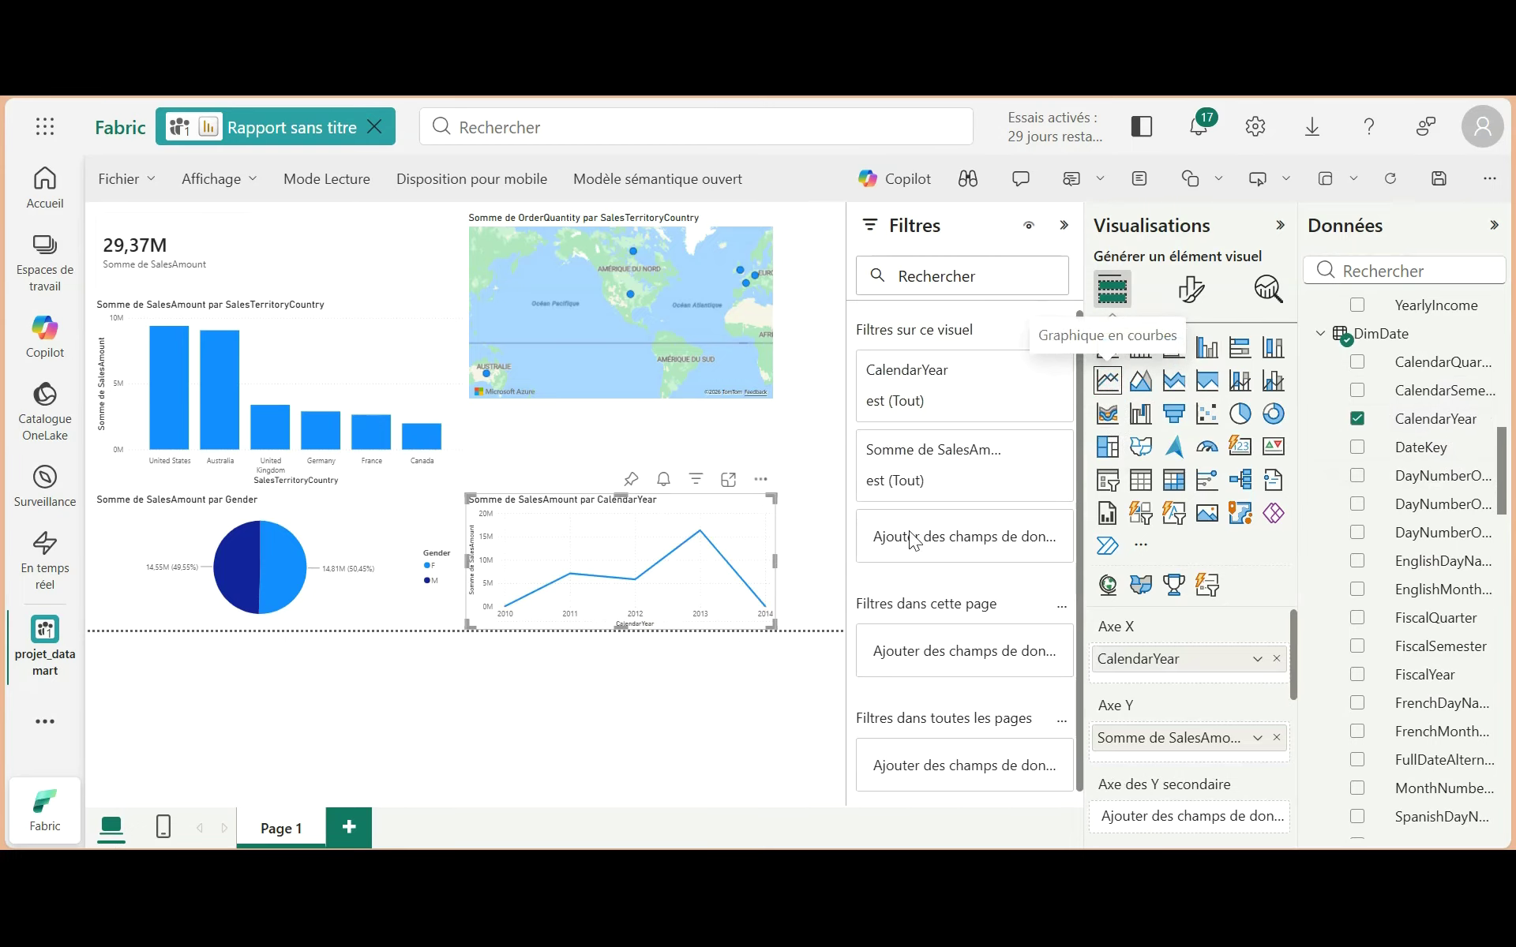
pyautogui.click(826, 521)
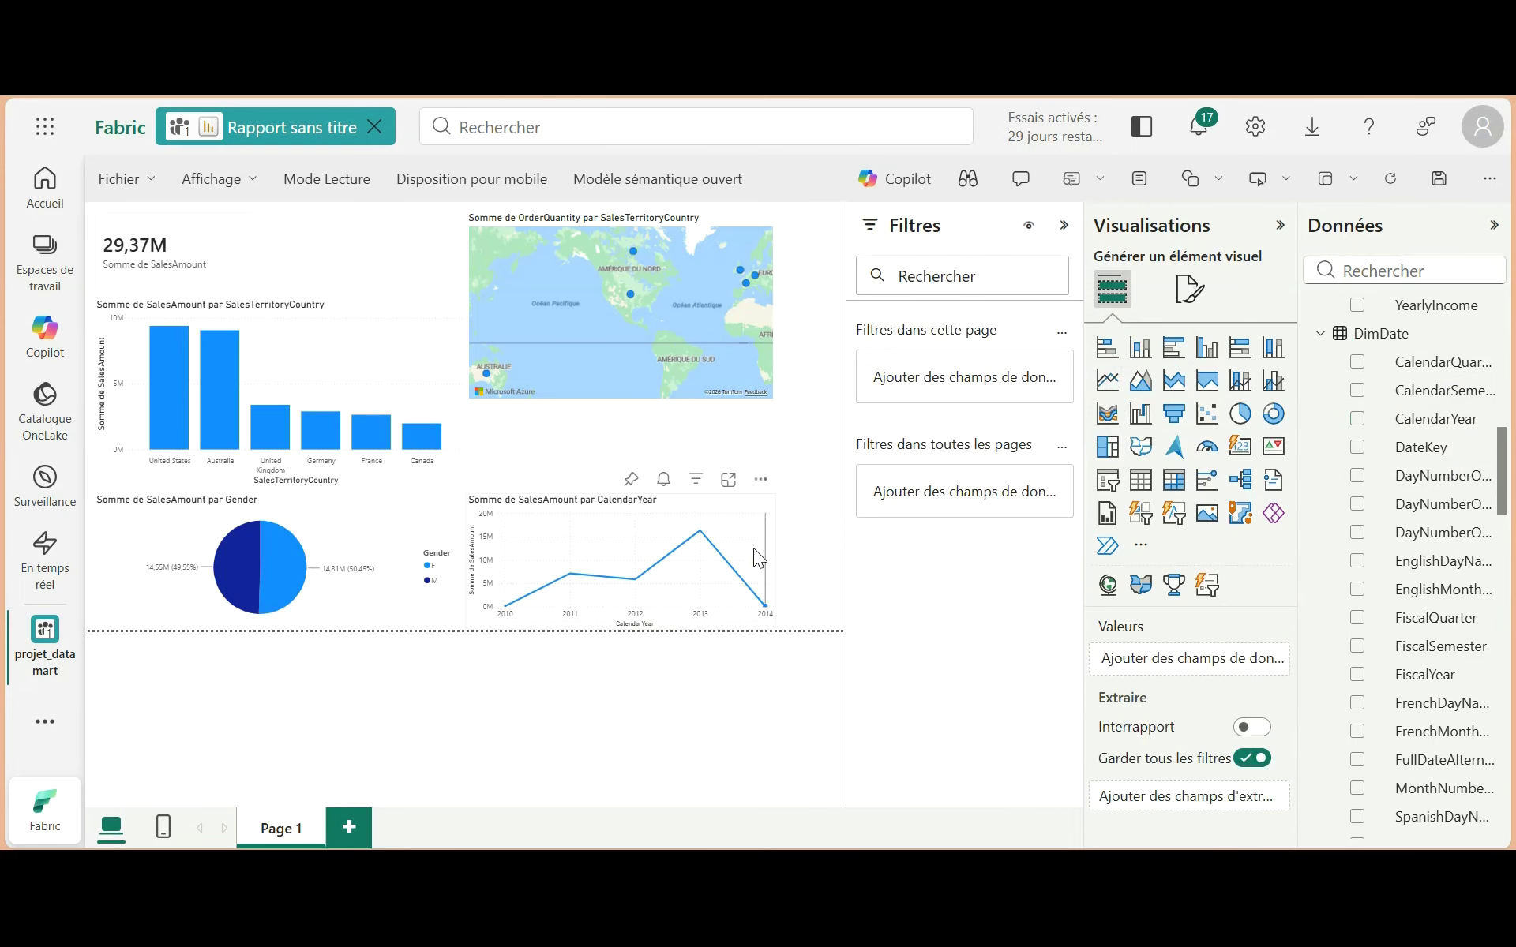
# Step: Enlarge the OrderQuantity map to fill the free width of the page above the CalendarYear line chart
pyautogui.click(720, 387)
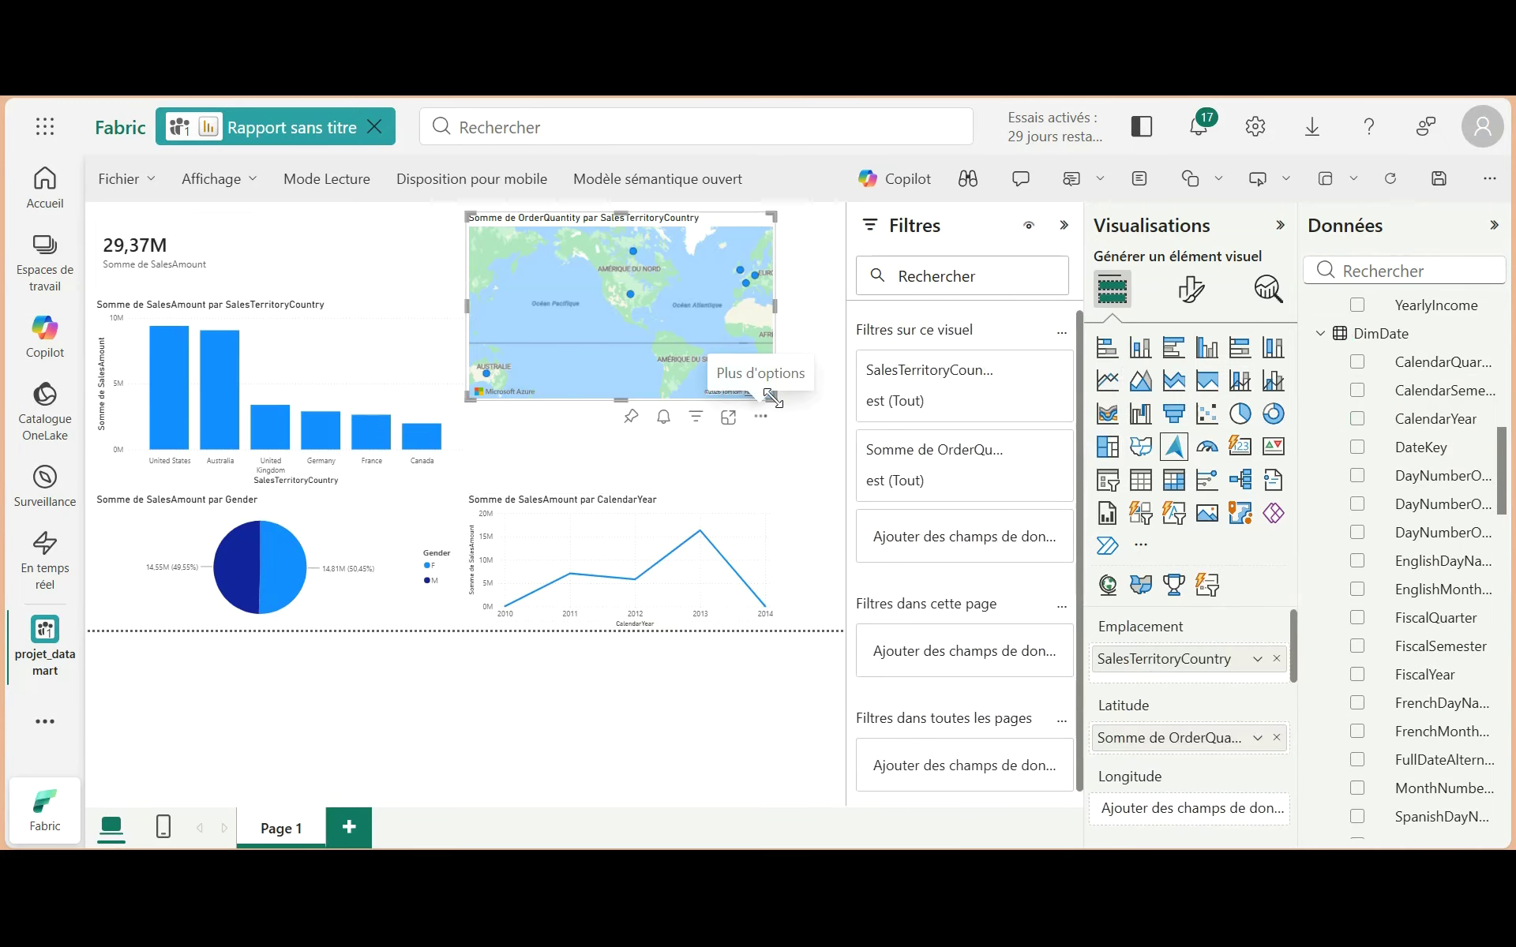
pyautogui.moveTo(772, 398); pyautogui.dragTo(837, 440)
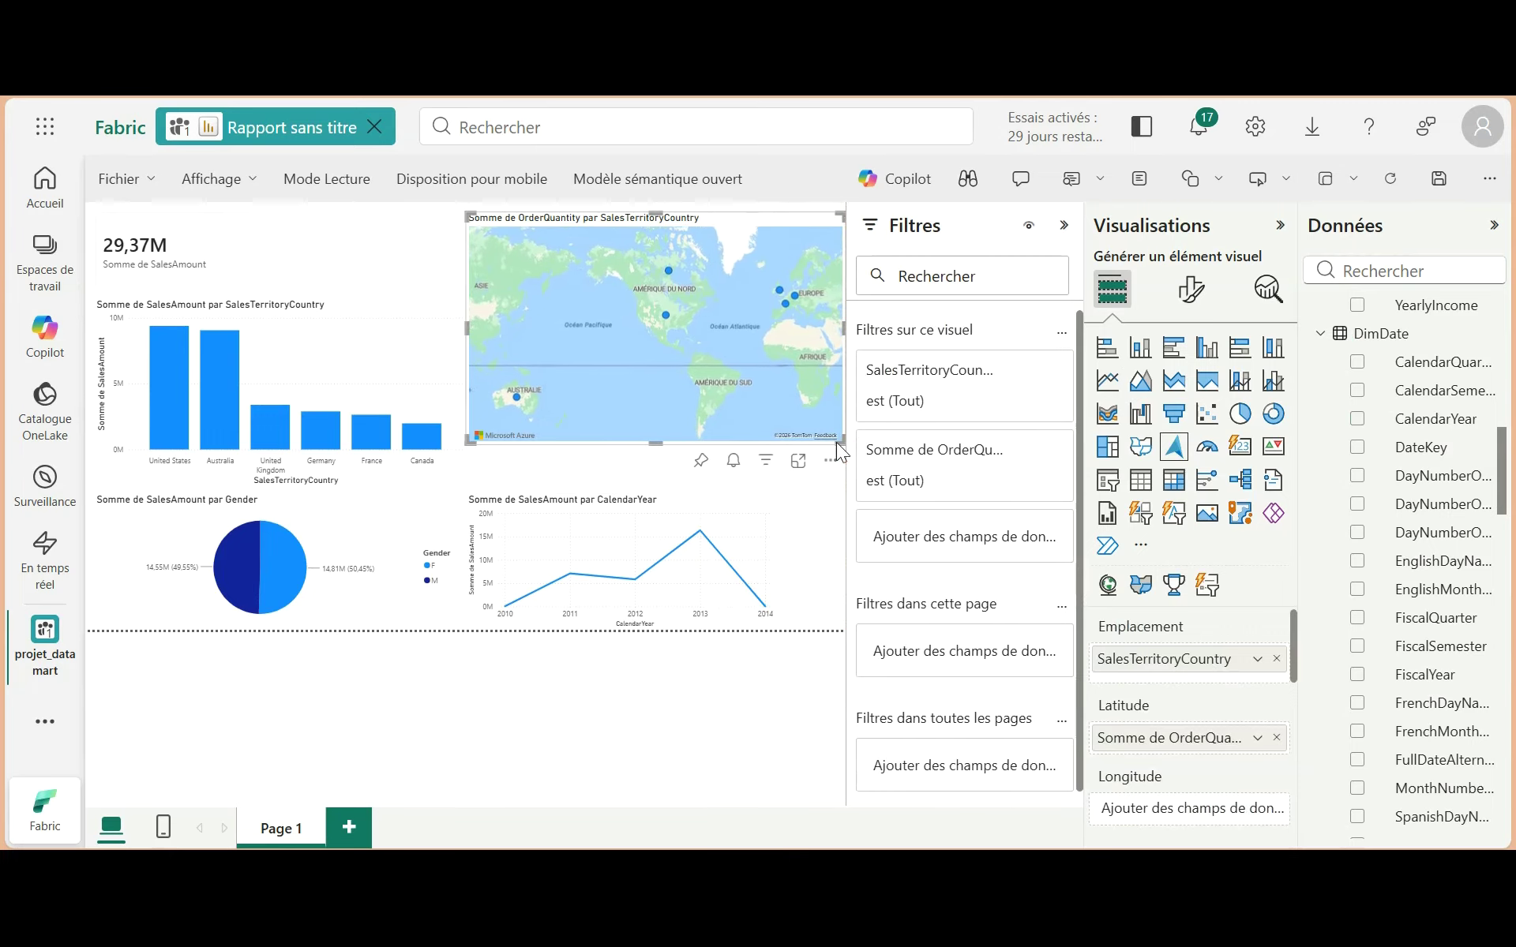
pyautogui.click(803, 519)
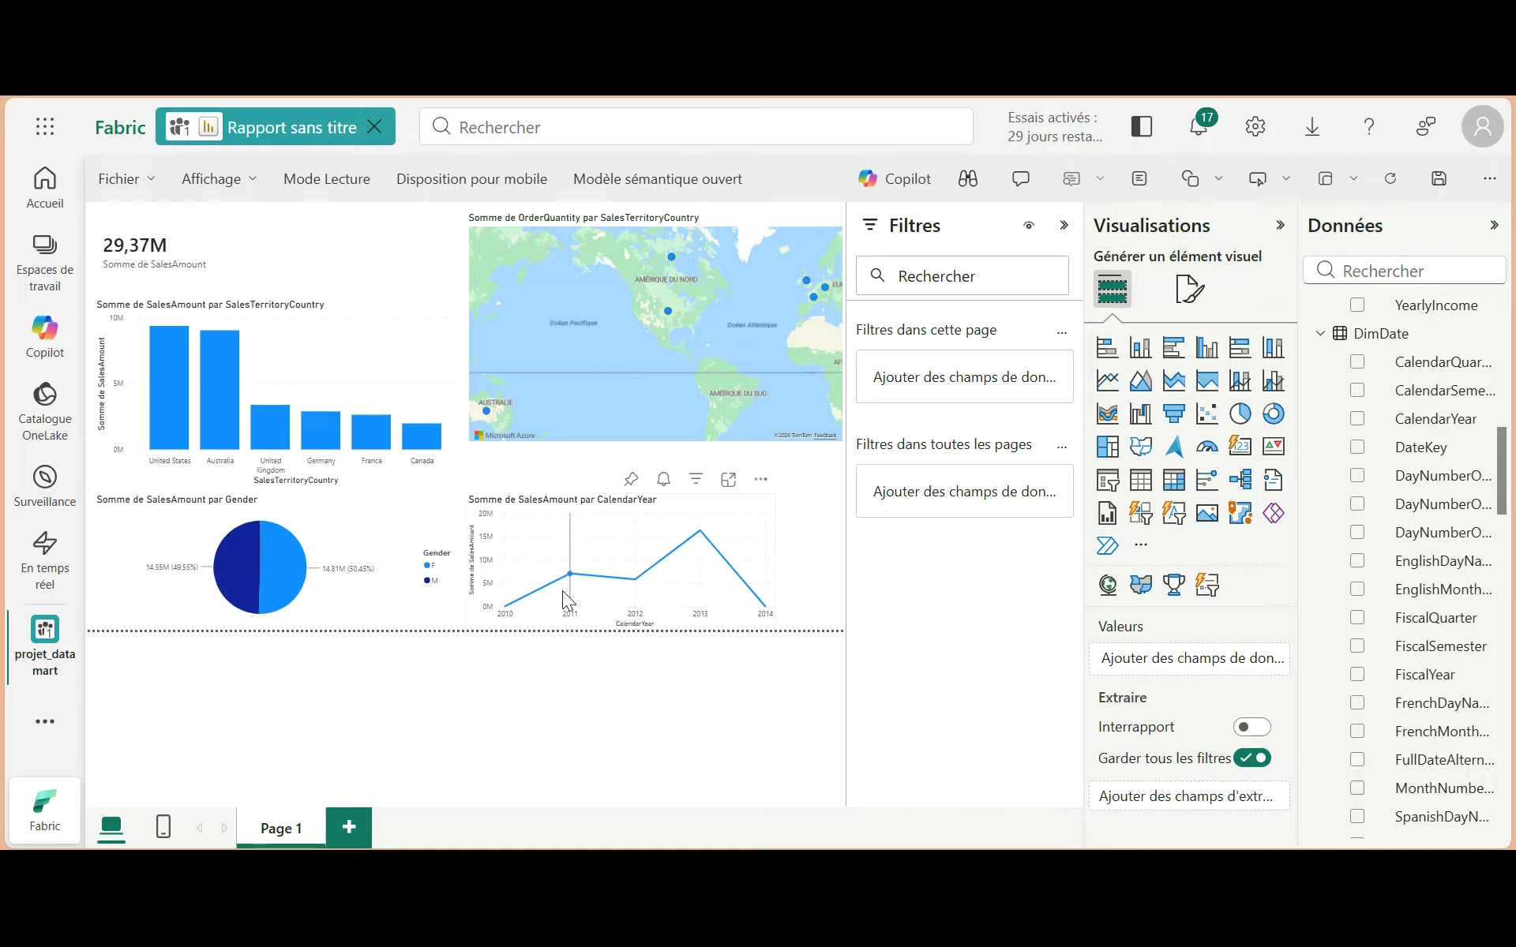
# Step: Test cross-filtering from the country chart with United States, Australia and United Kingdom in turn, and clear the selection
pyautogui.click(178, 395)
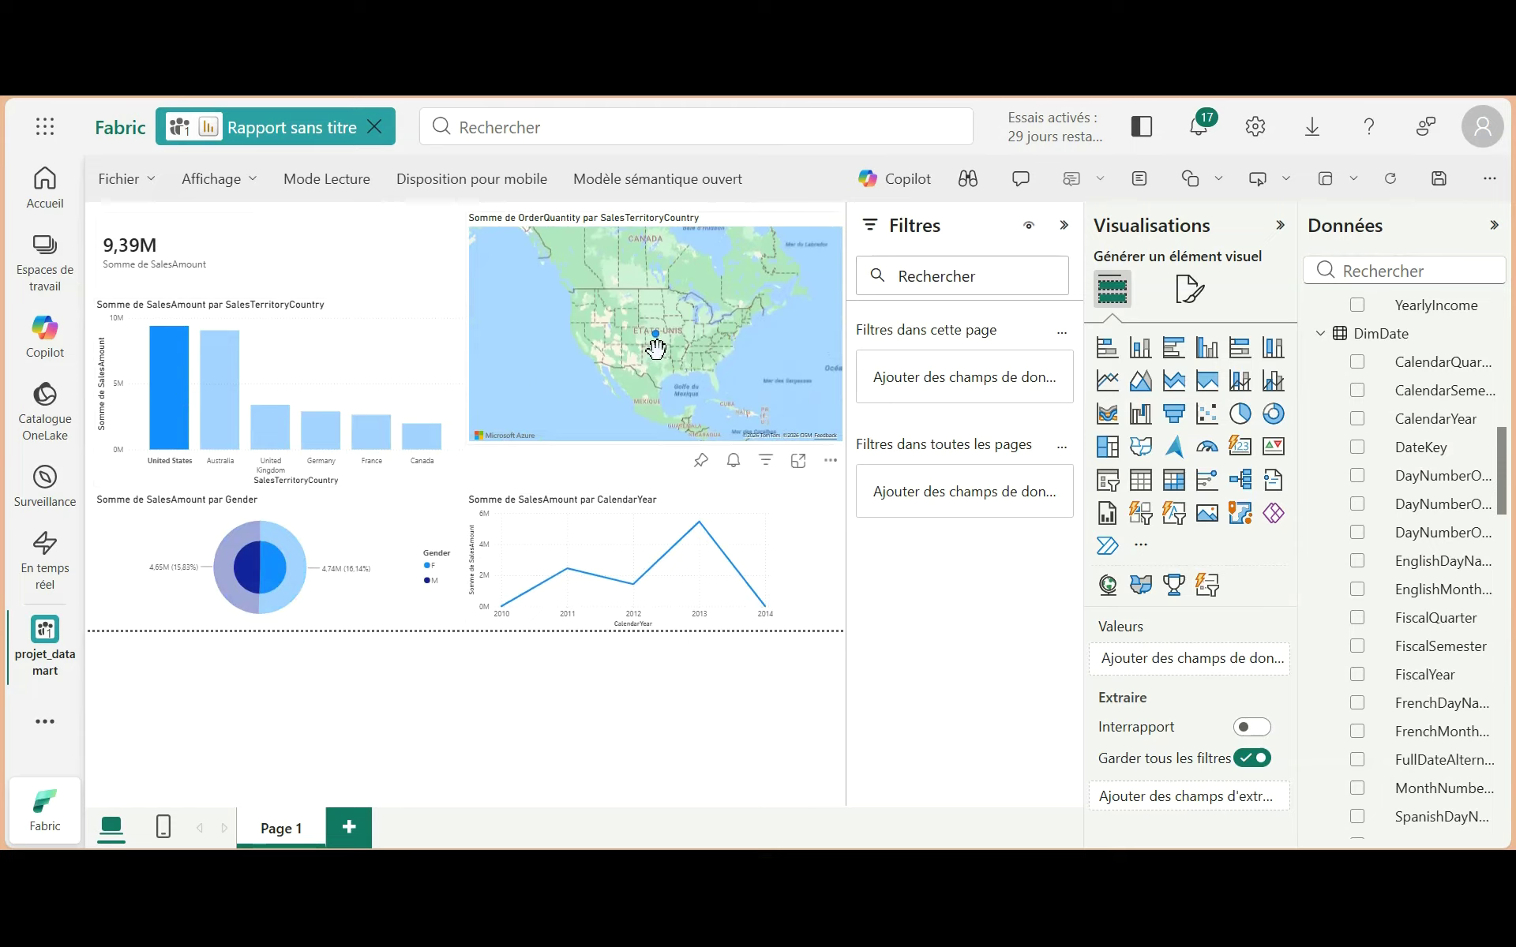
pyautogui.click(229, 398)
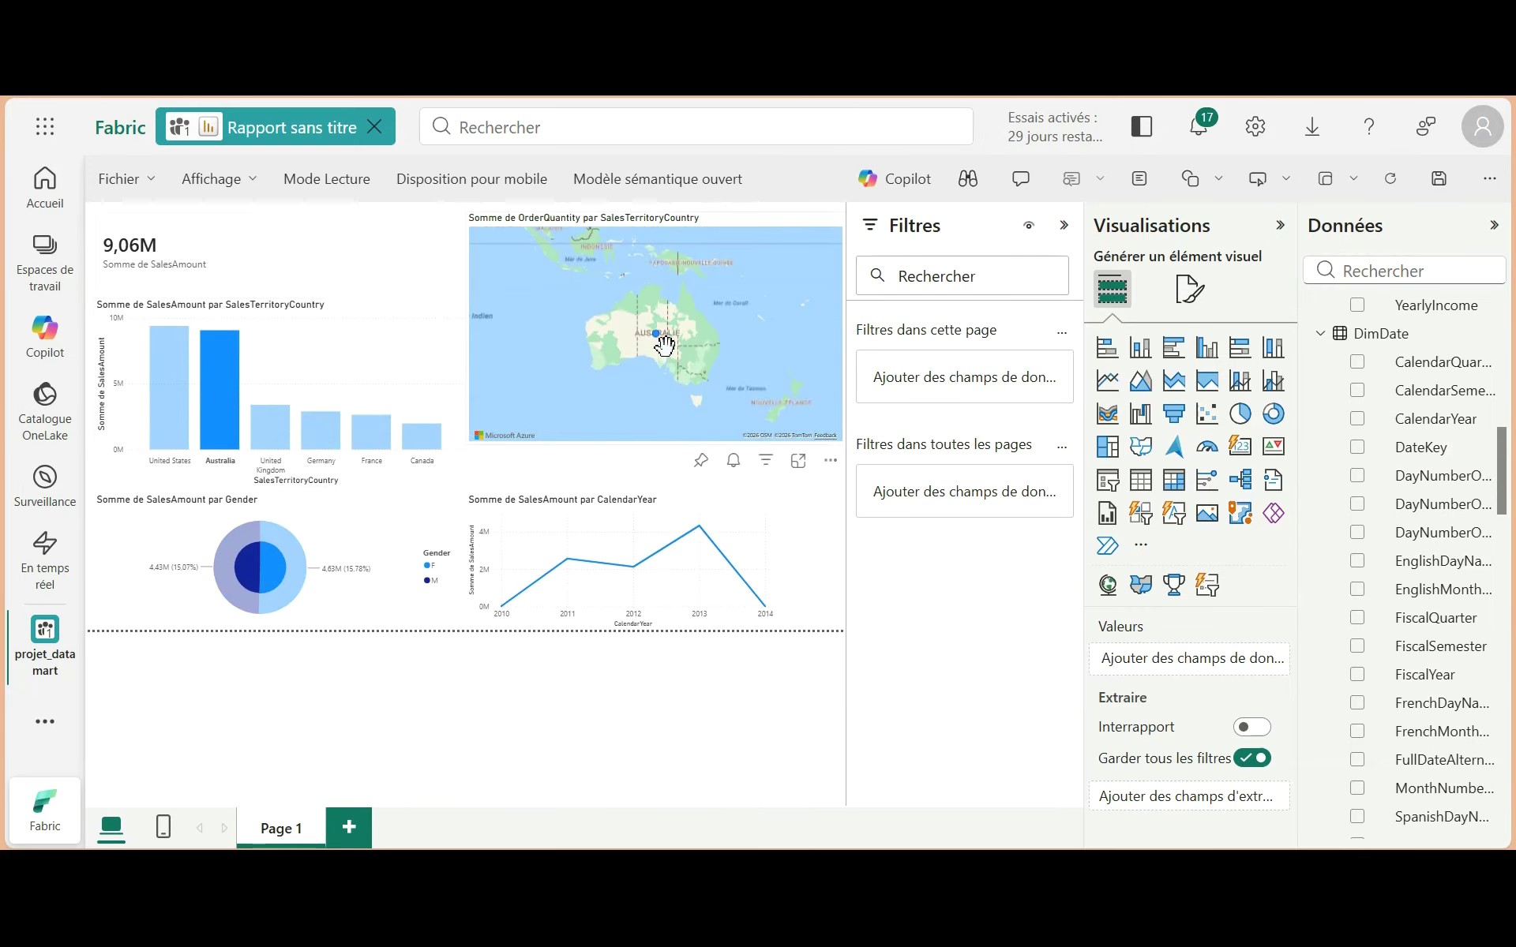
pyautogui.click(263, 425)
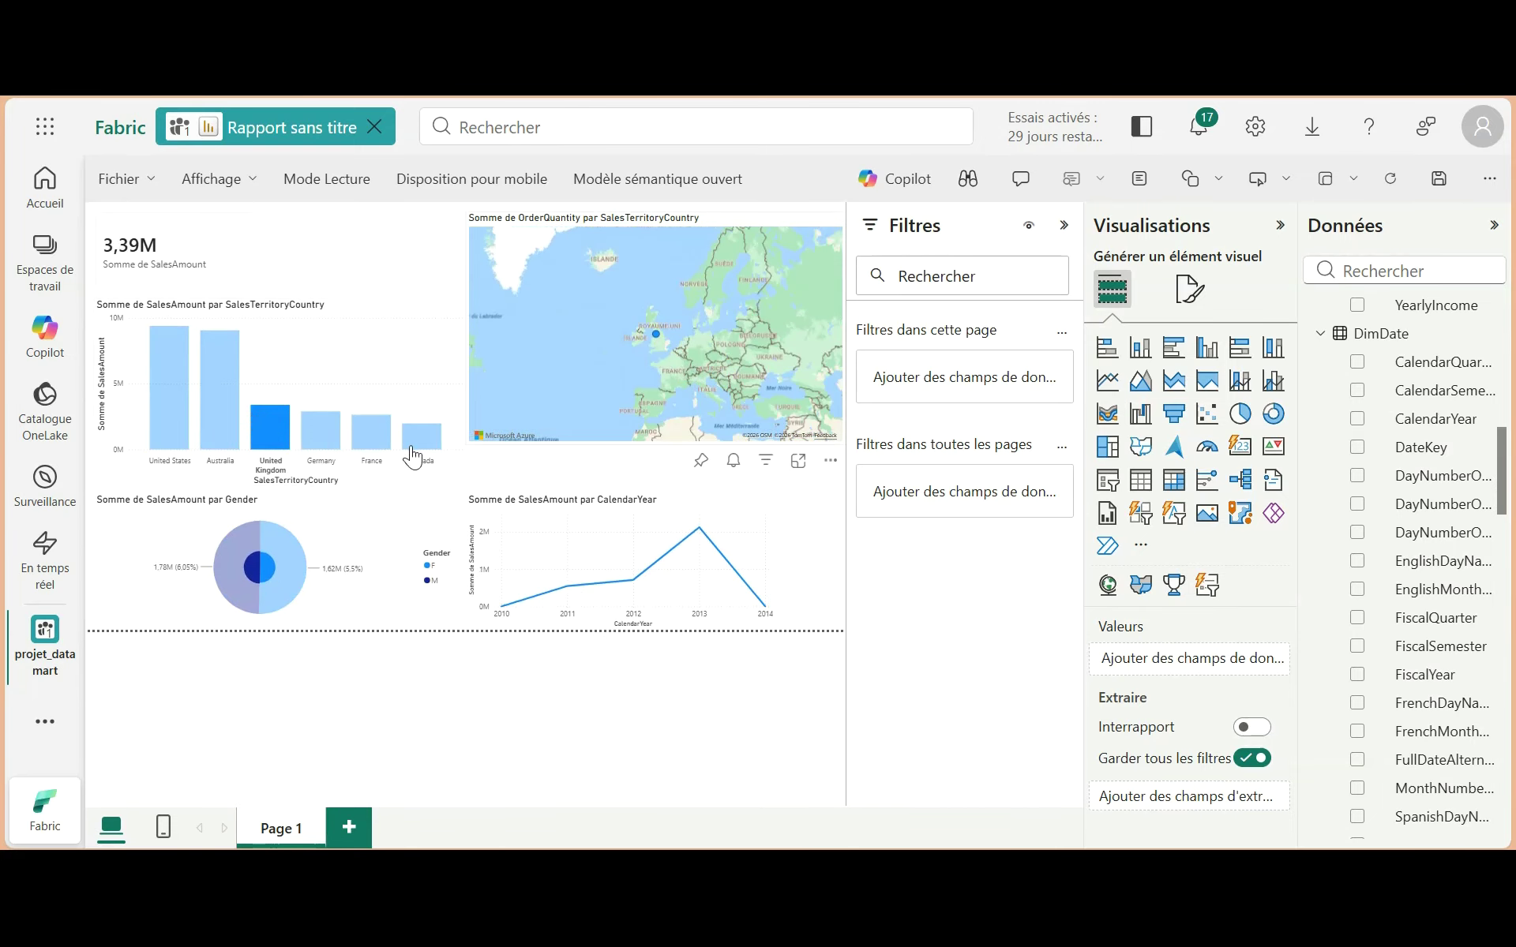
pyautogui.click(396, 362)
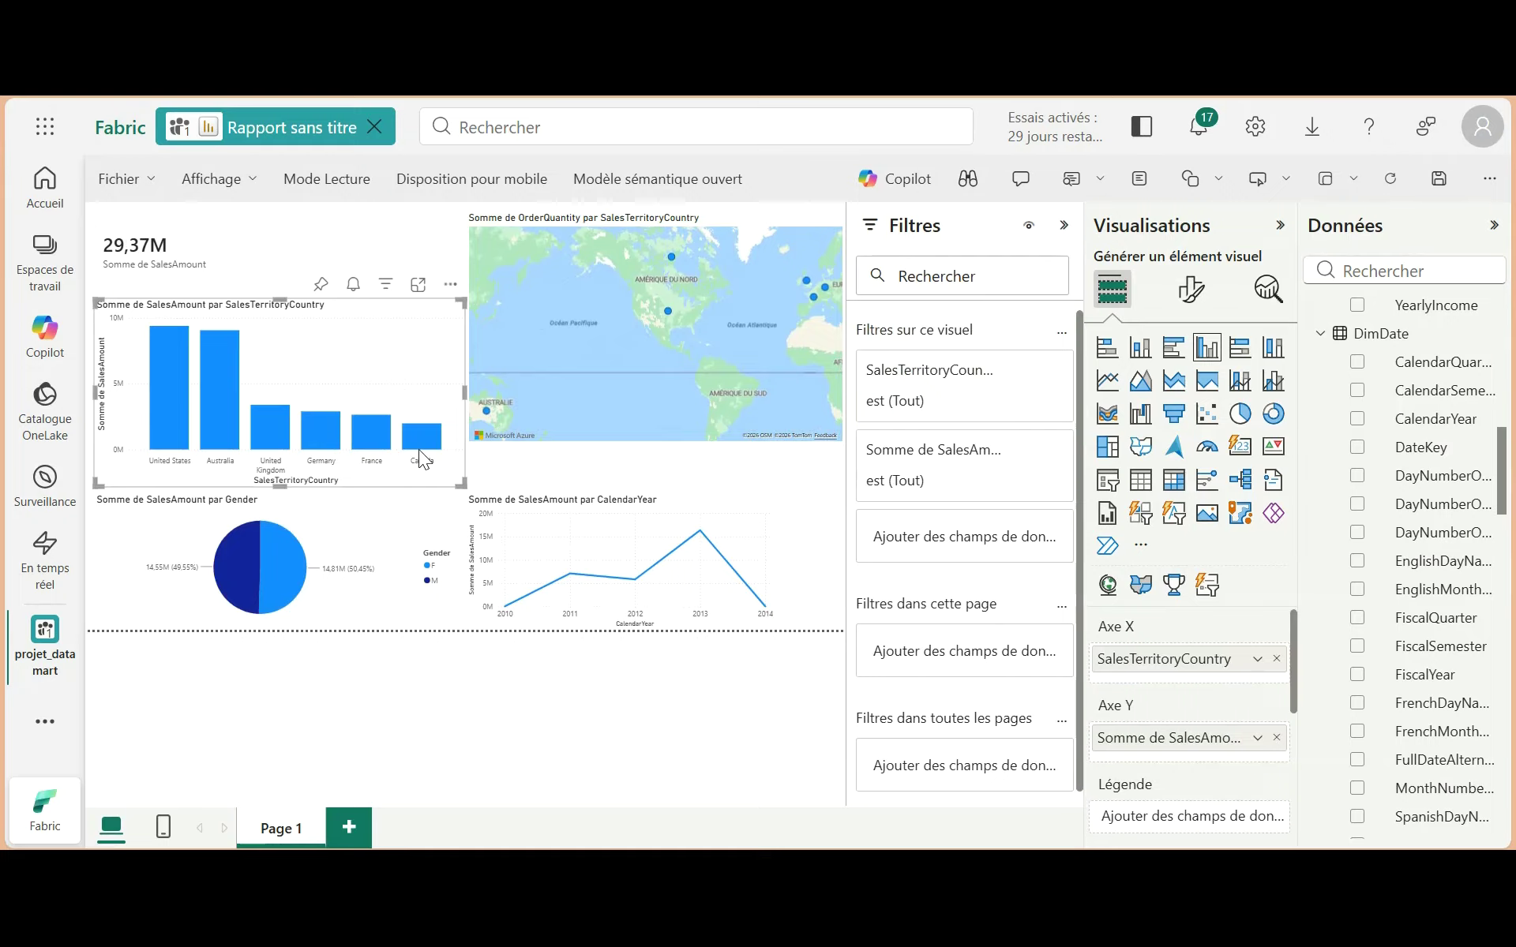
# Step: Save the report as Rapport_AdventureWorks in the projet_datamart workspace
pyautogui.moveTo(439, 430)
pyautogui.click(150, 180)
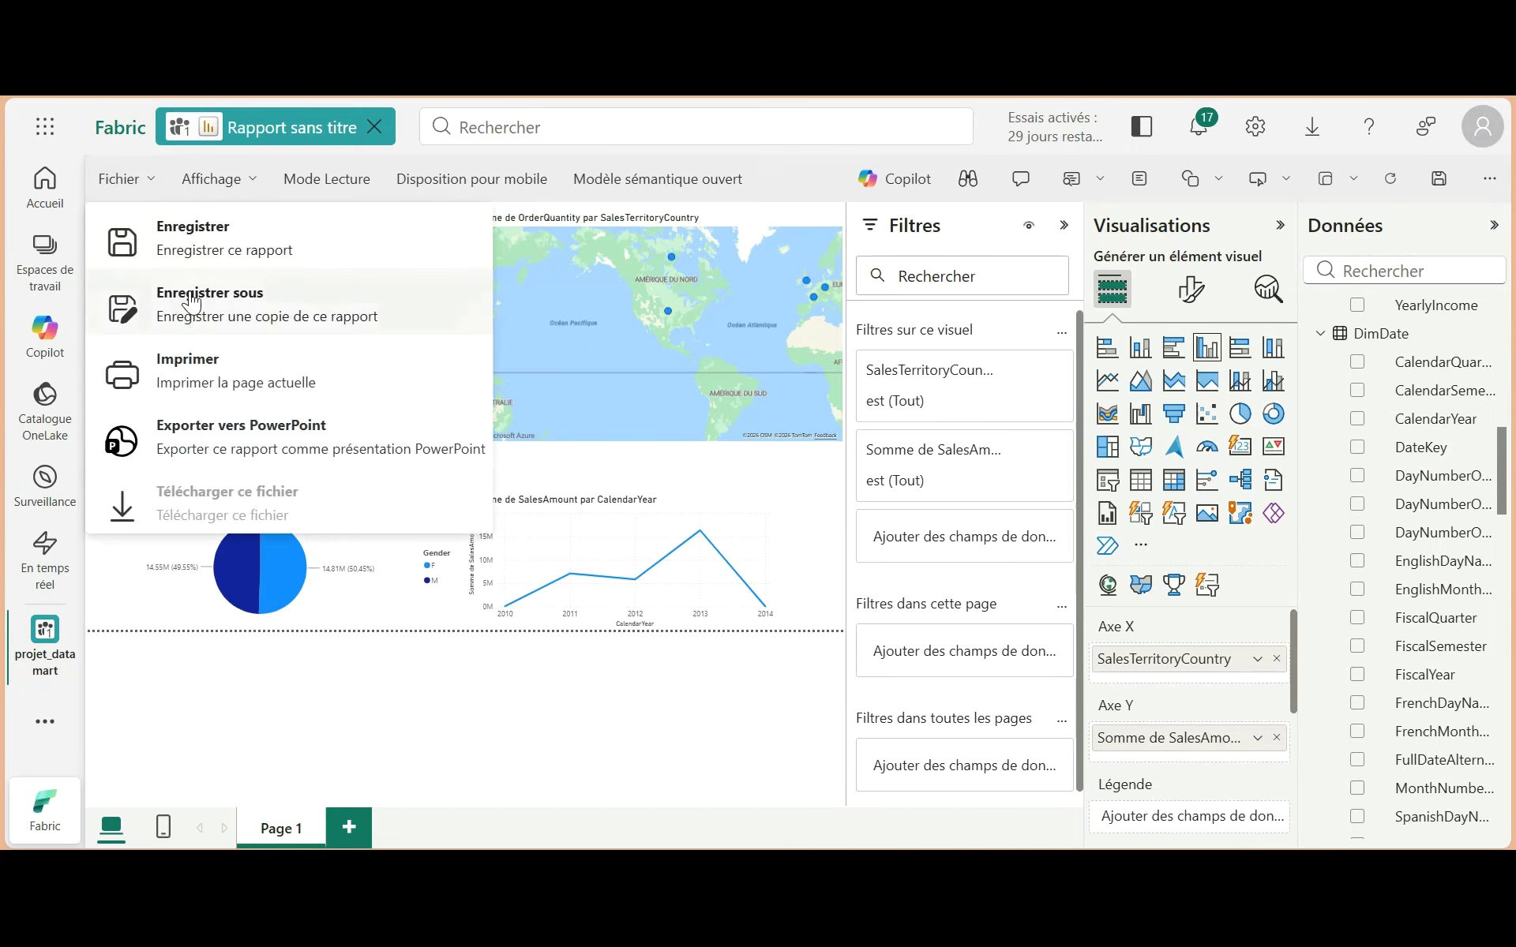
pyautogui.click(222, 251)
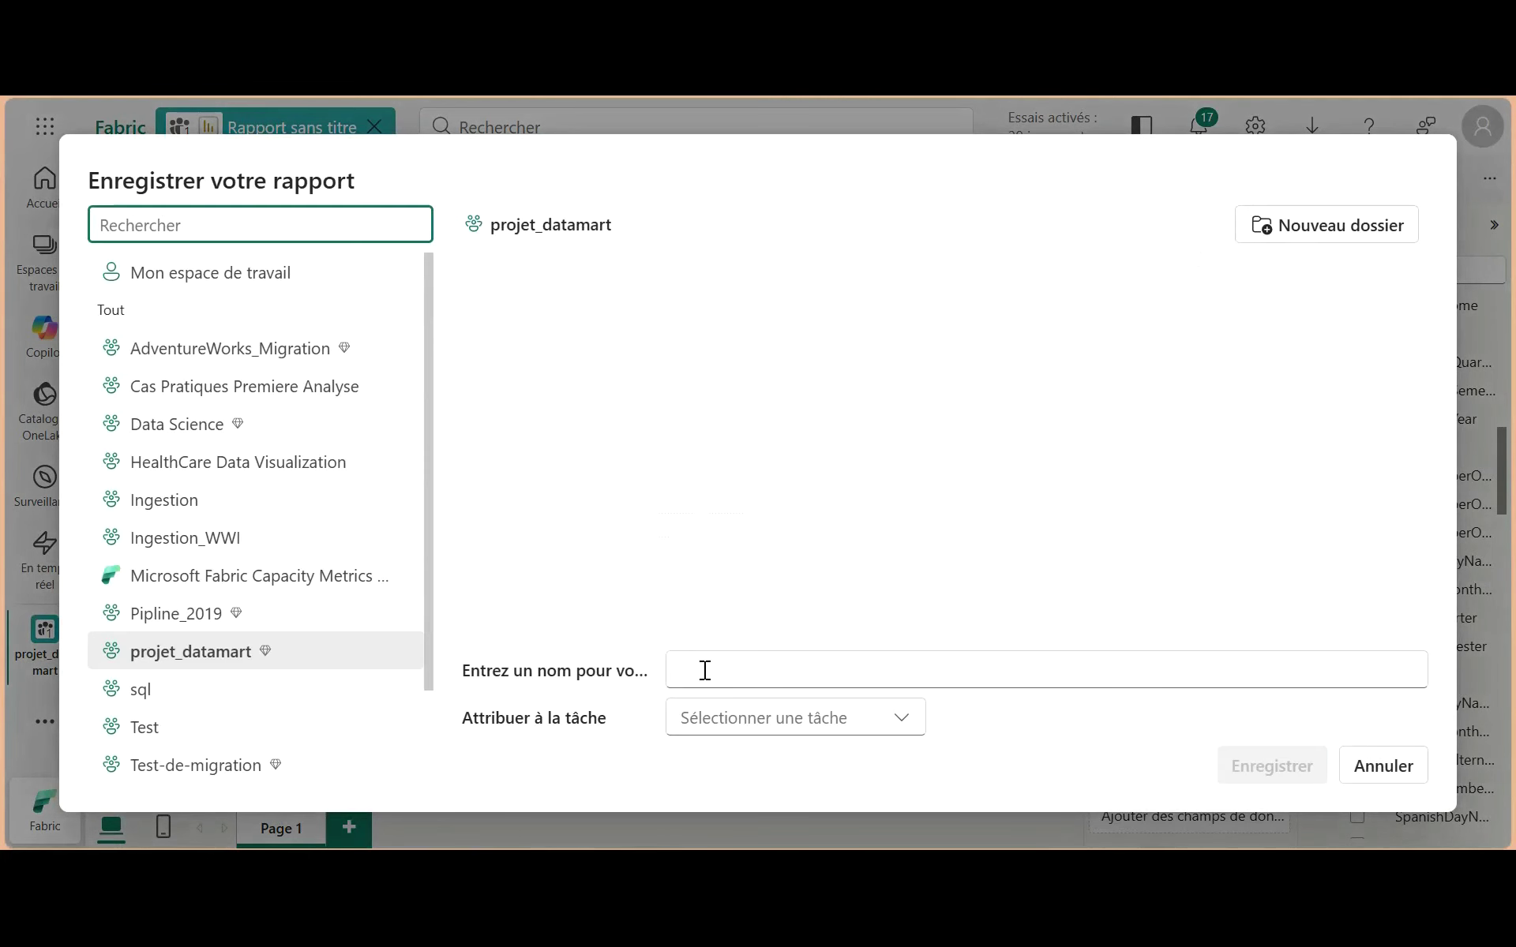
pyautogui.click(703, 669)
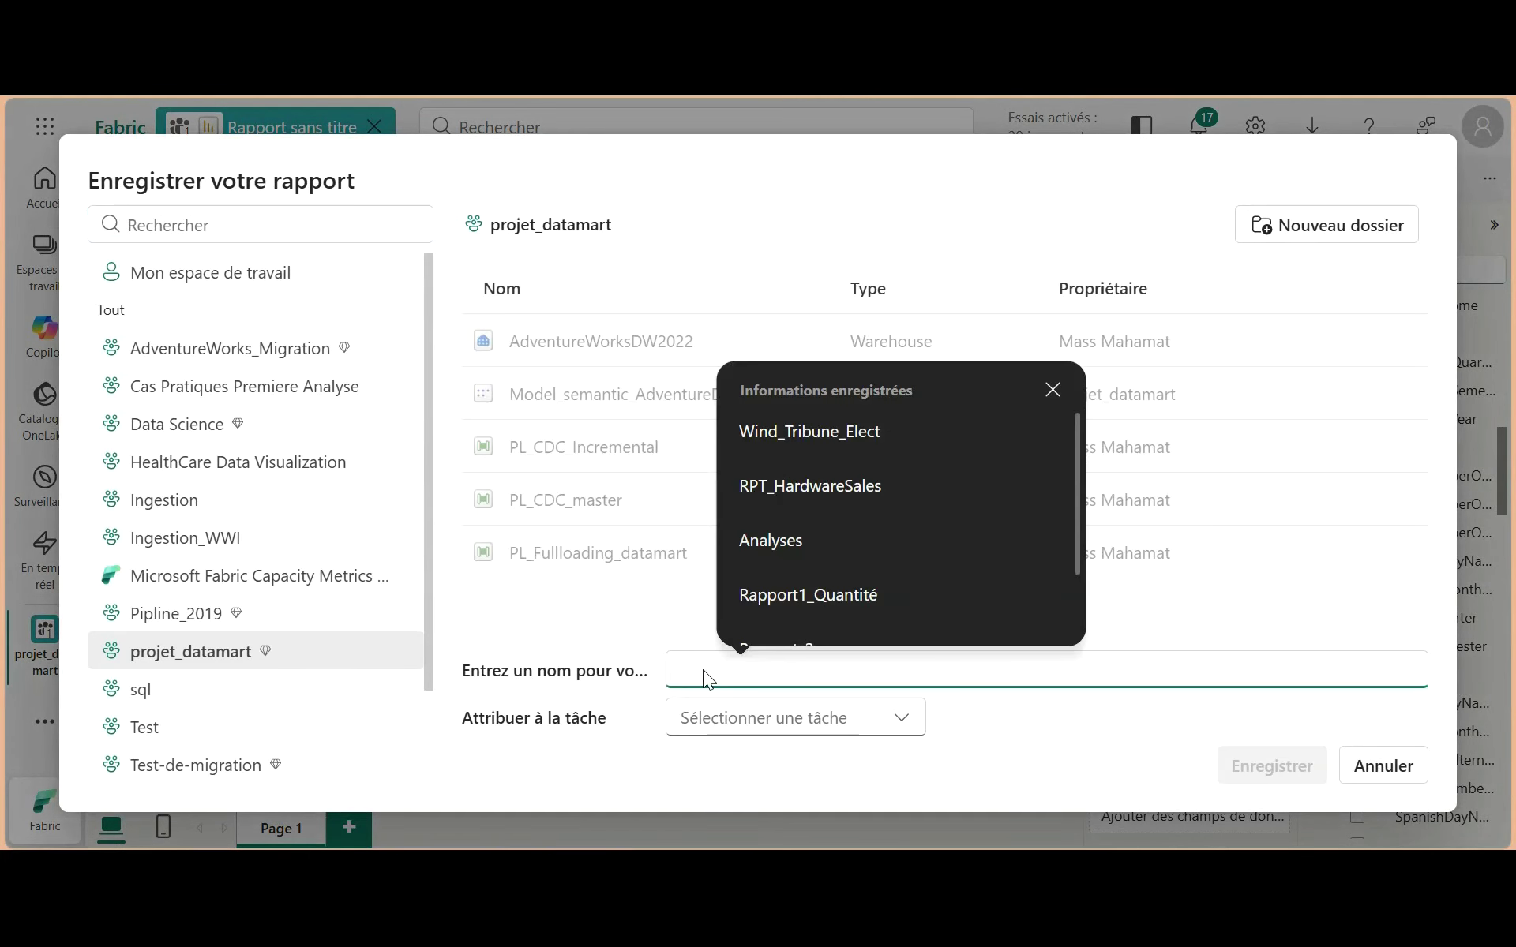
pyautogui.write('Rapport')
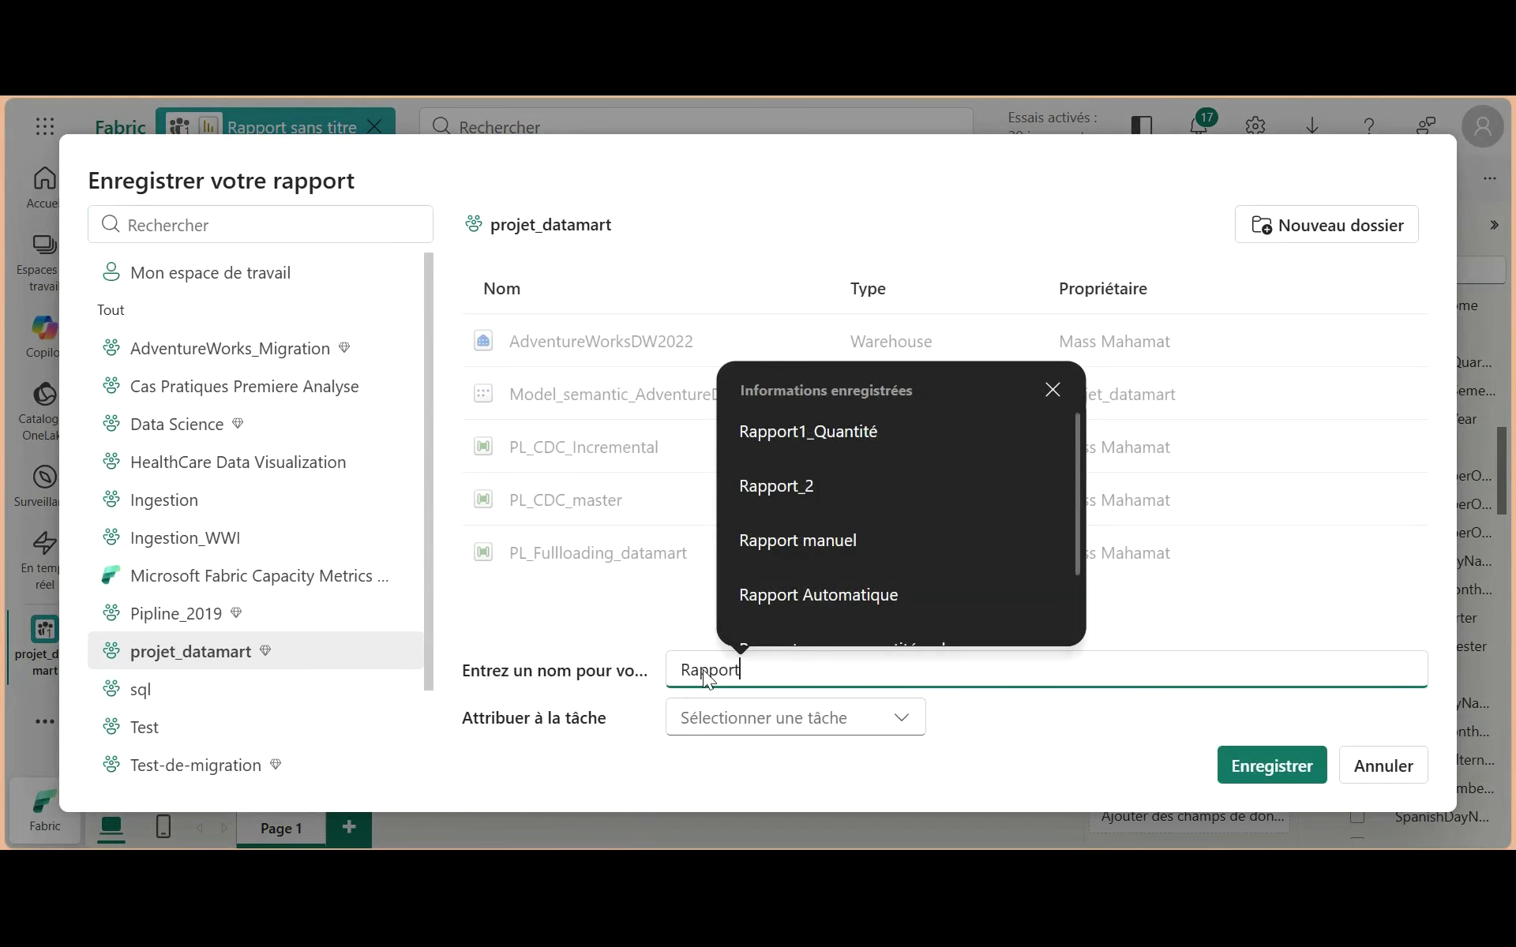
pyautogui.write('_Ad')
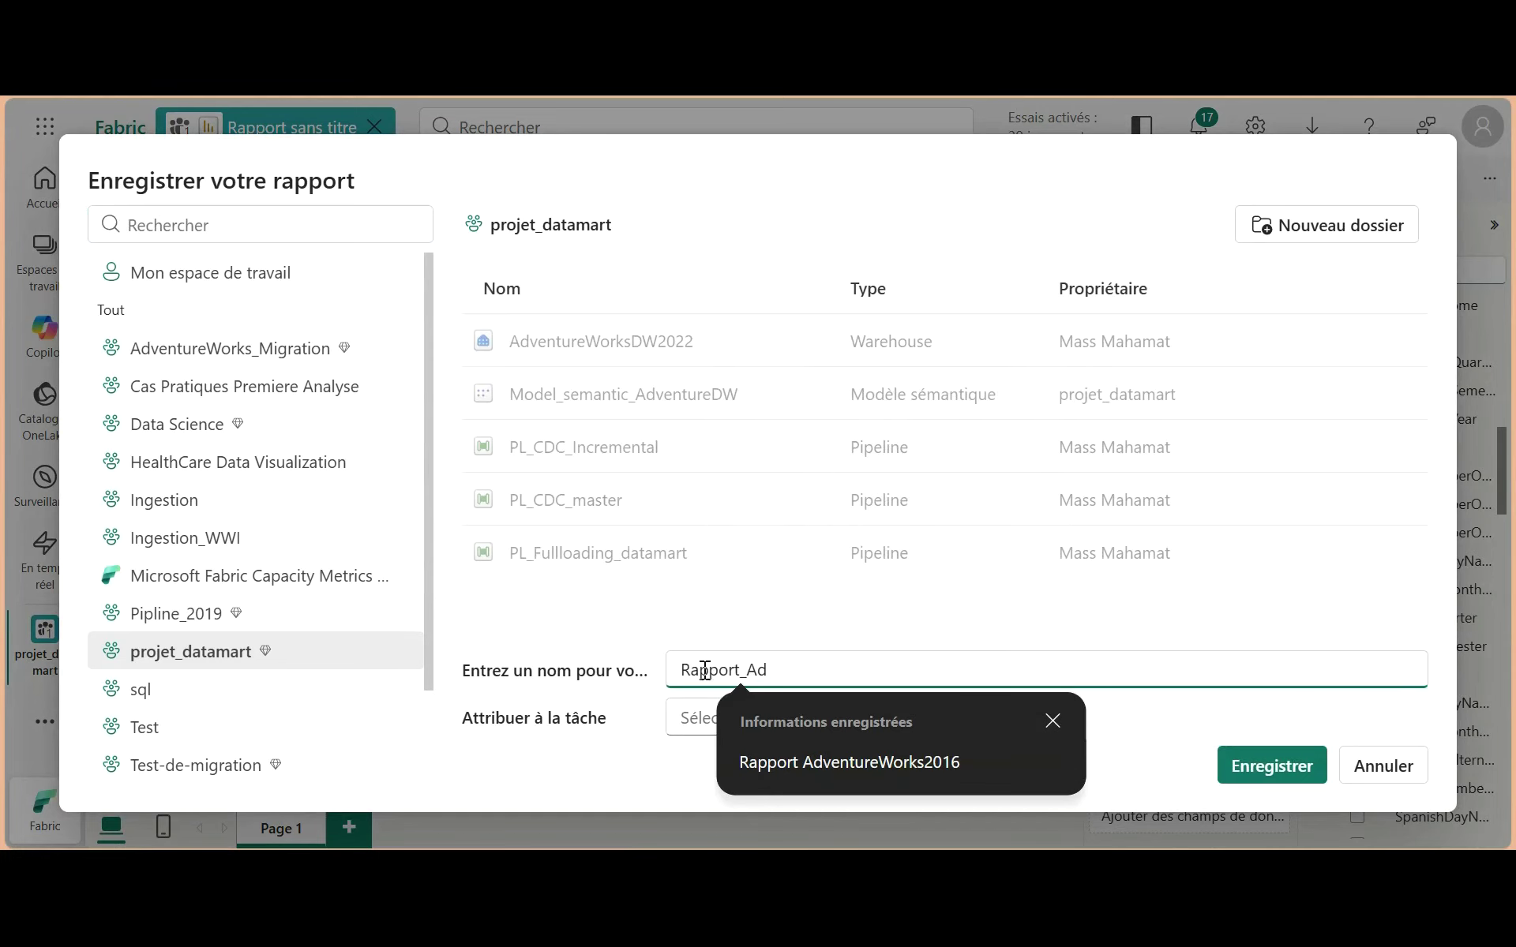
pyautogui.write('ventureWorks')
pyautogui.click(1268, 764)
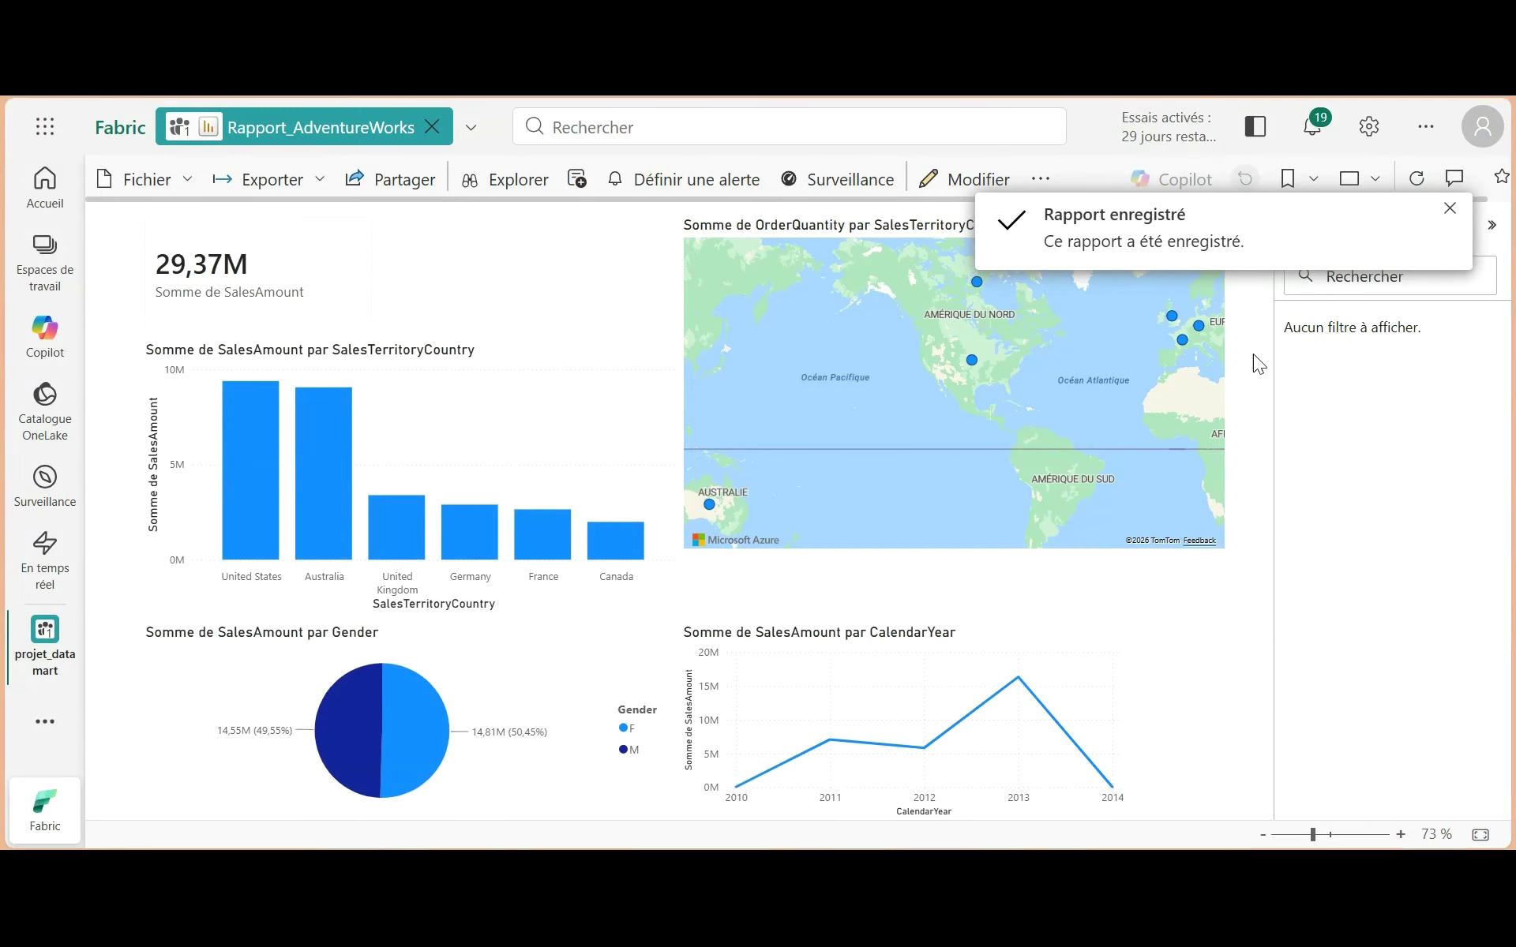
pyautogui.click(187, 188)
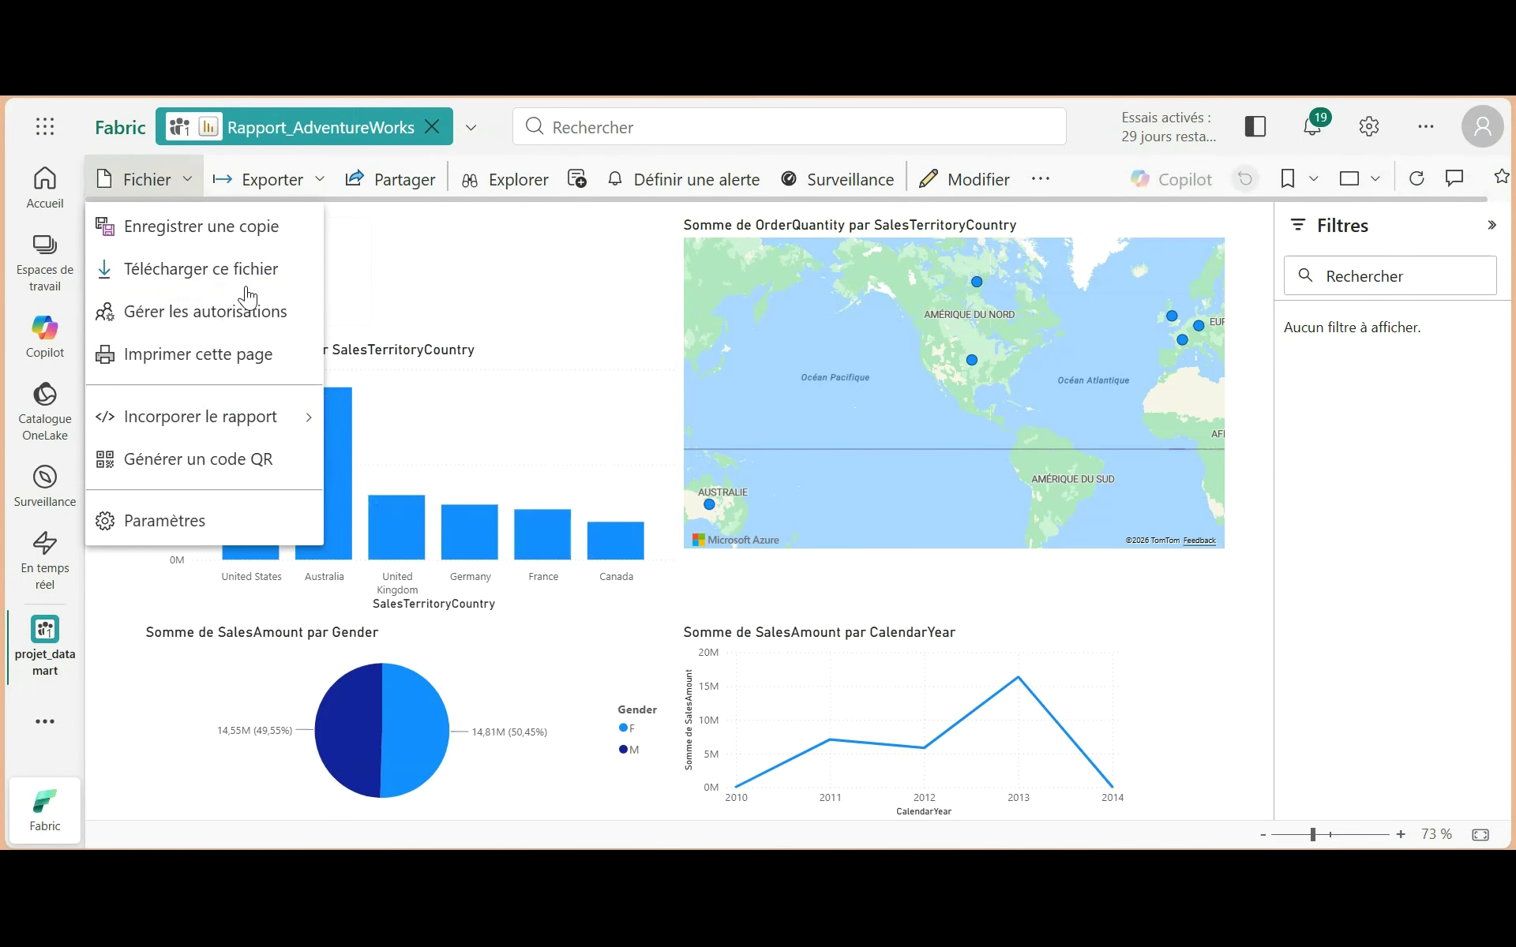
pyautogui.click(490, 144)
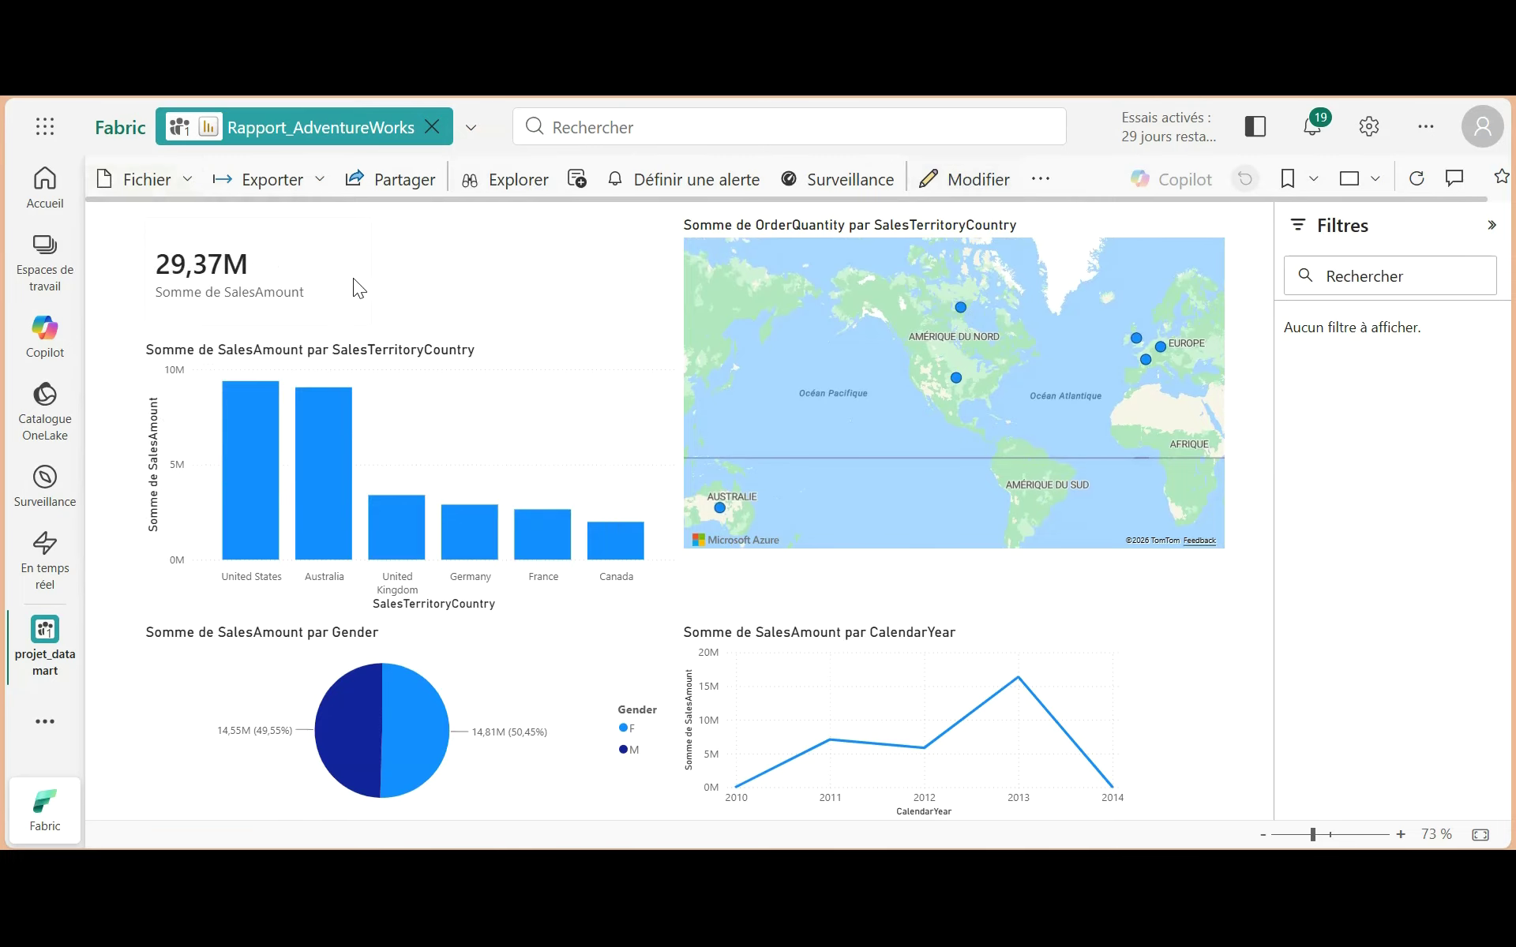
pyautogui.click(218, 278)
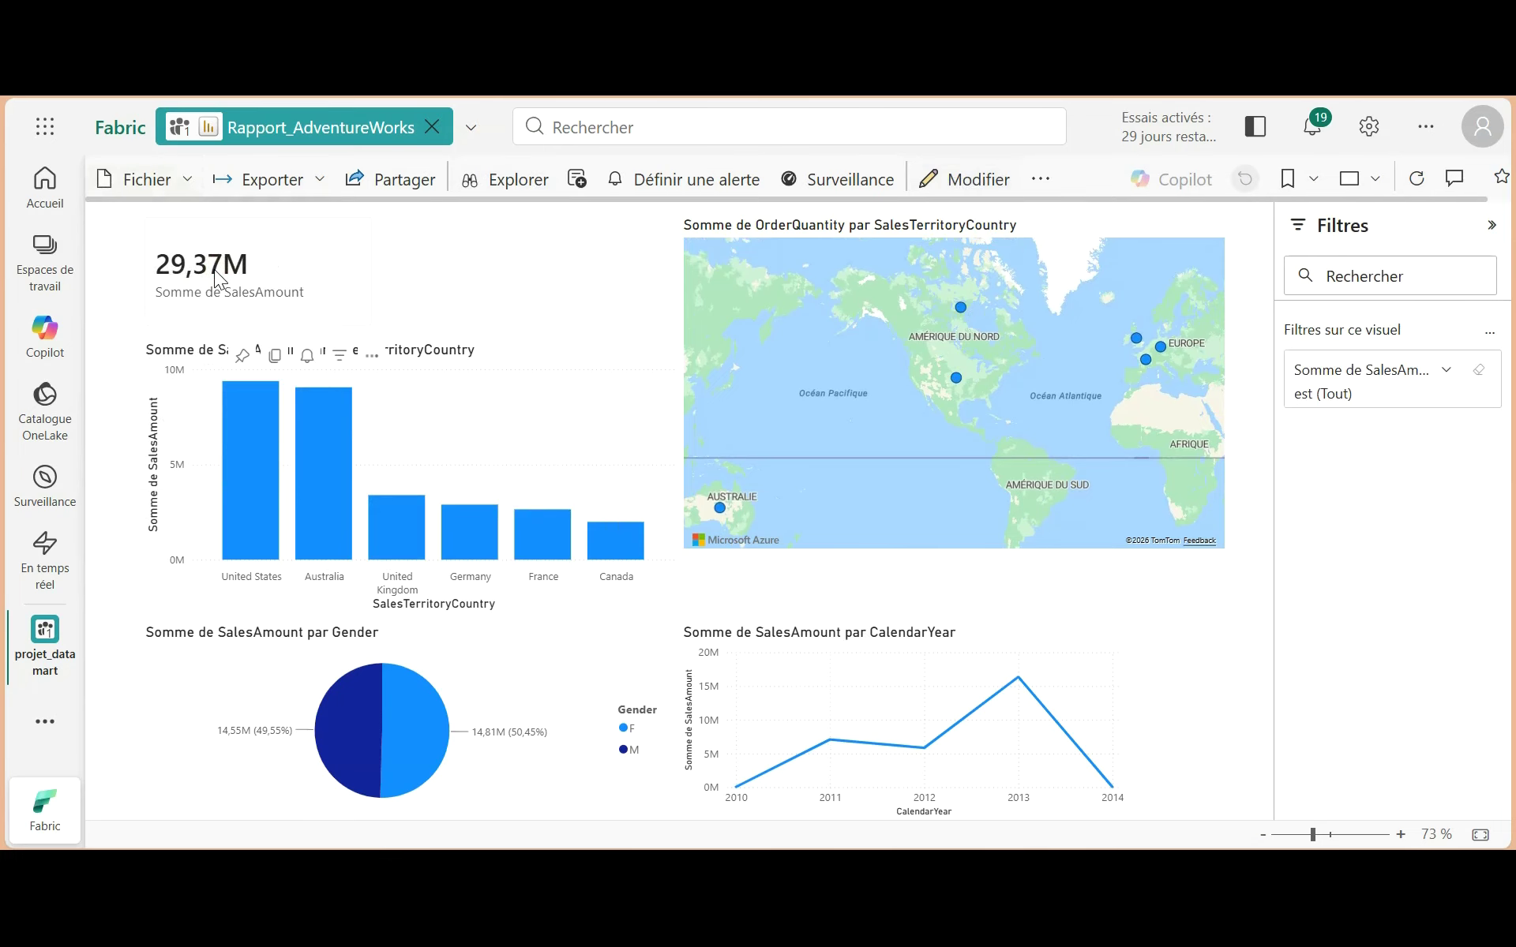
pyautogui.click(540, 271)
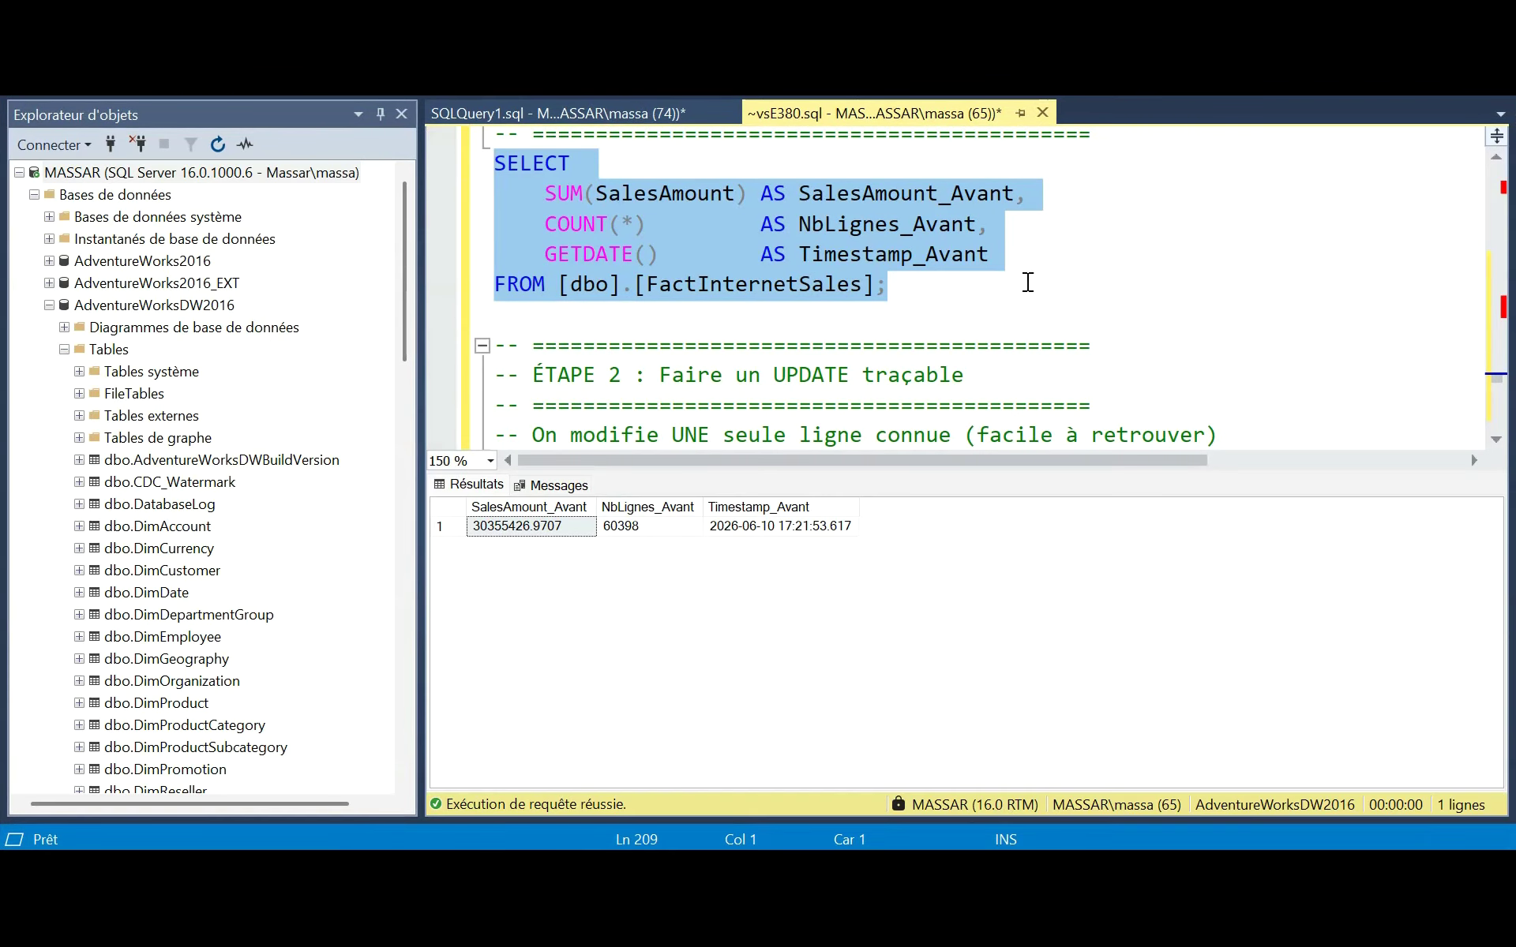
# Step: Set the SQL query window's active database to AdventureWorksDW2022
pyautogui.click(1116, 253)
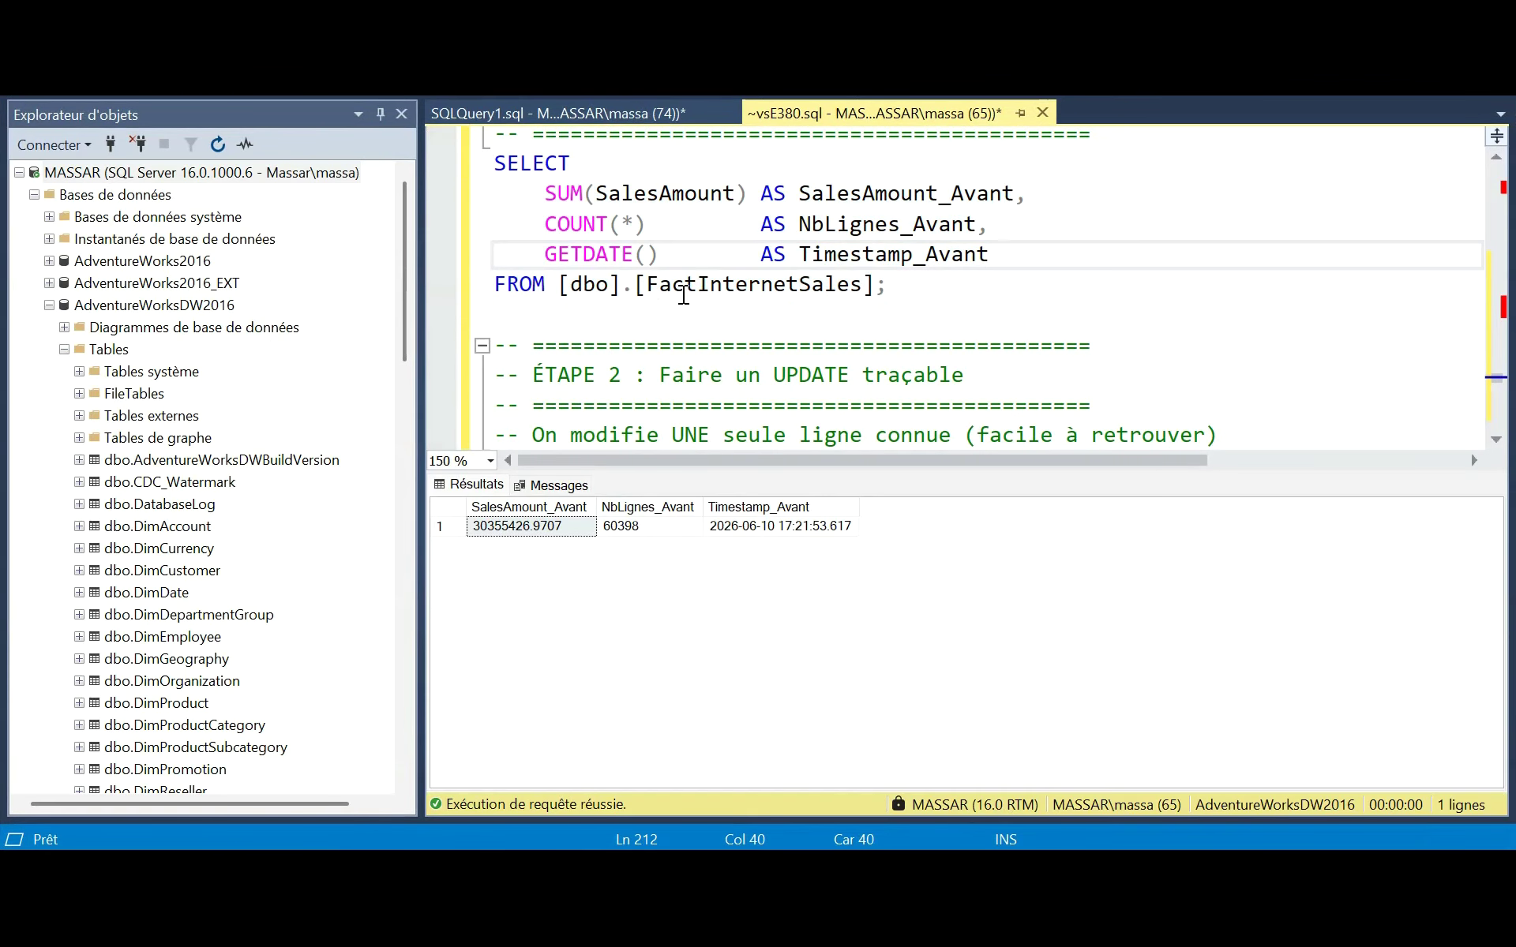
pyautogui.scroll(2, 683, 292)
pyautogui.scroll(2, 684, 298)
pyautogui.scroll(1, 719, 348)
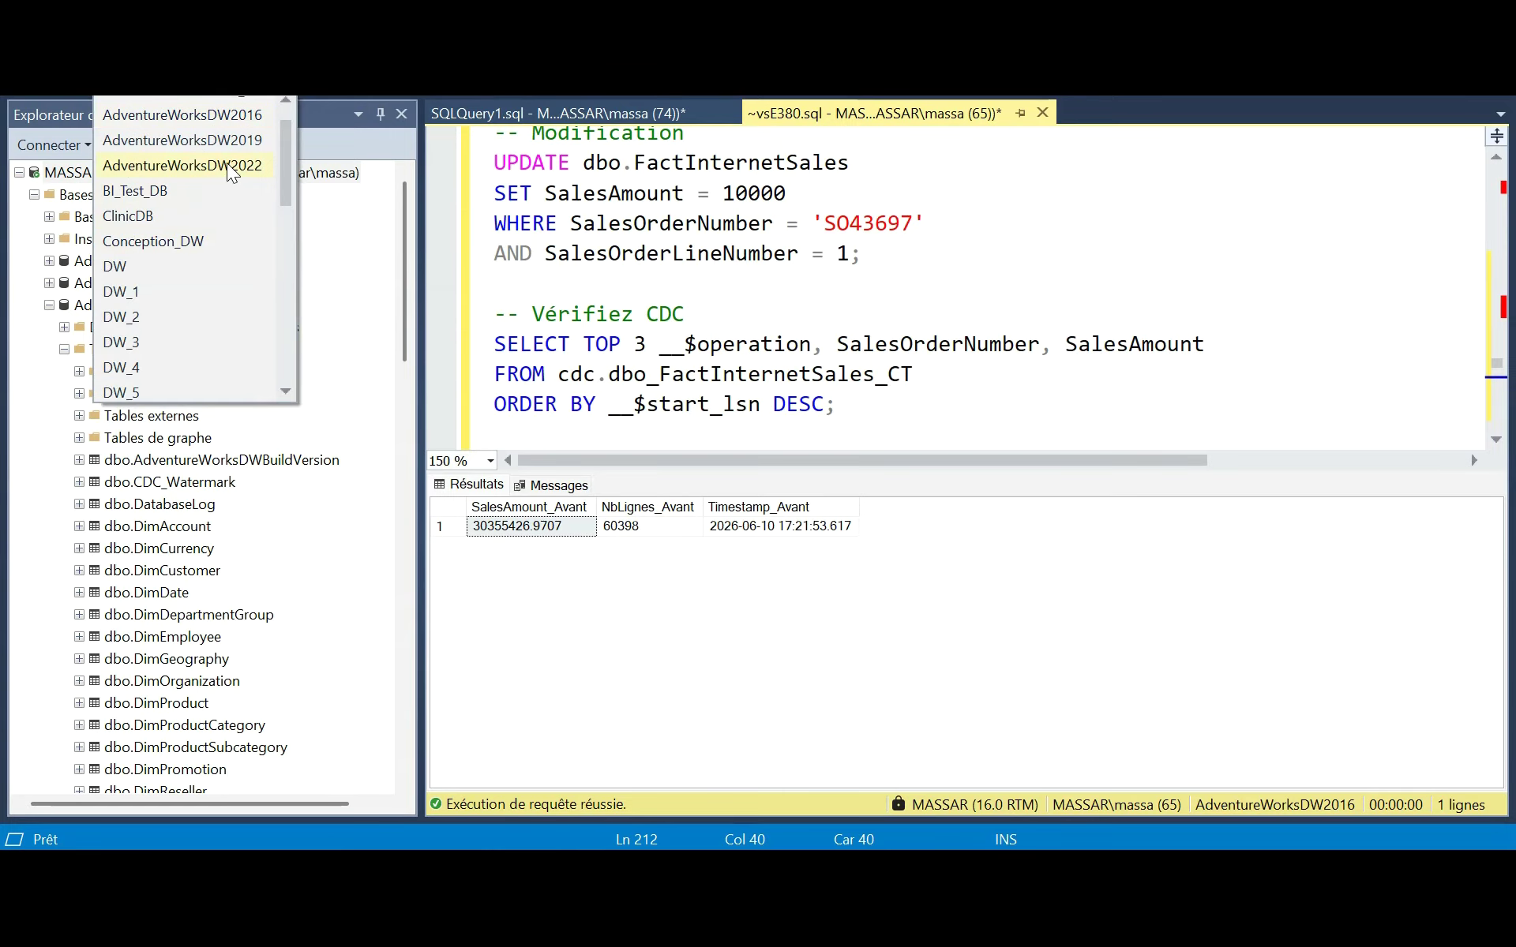
pyautogui.click(226, 163)
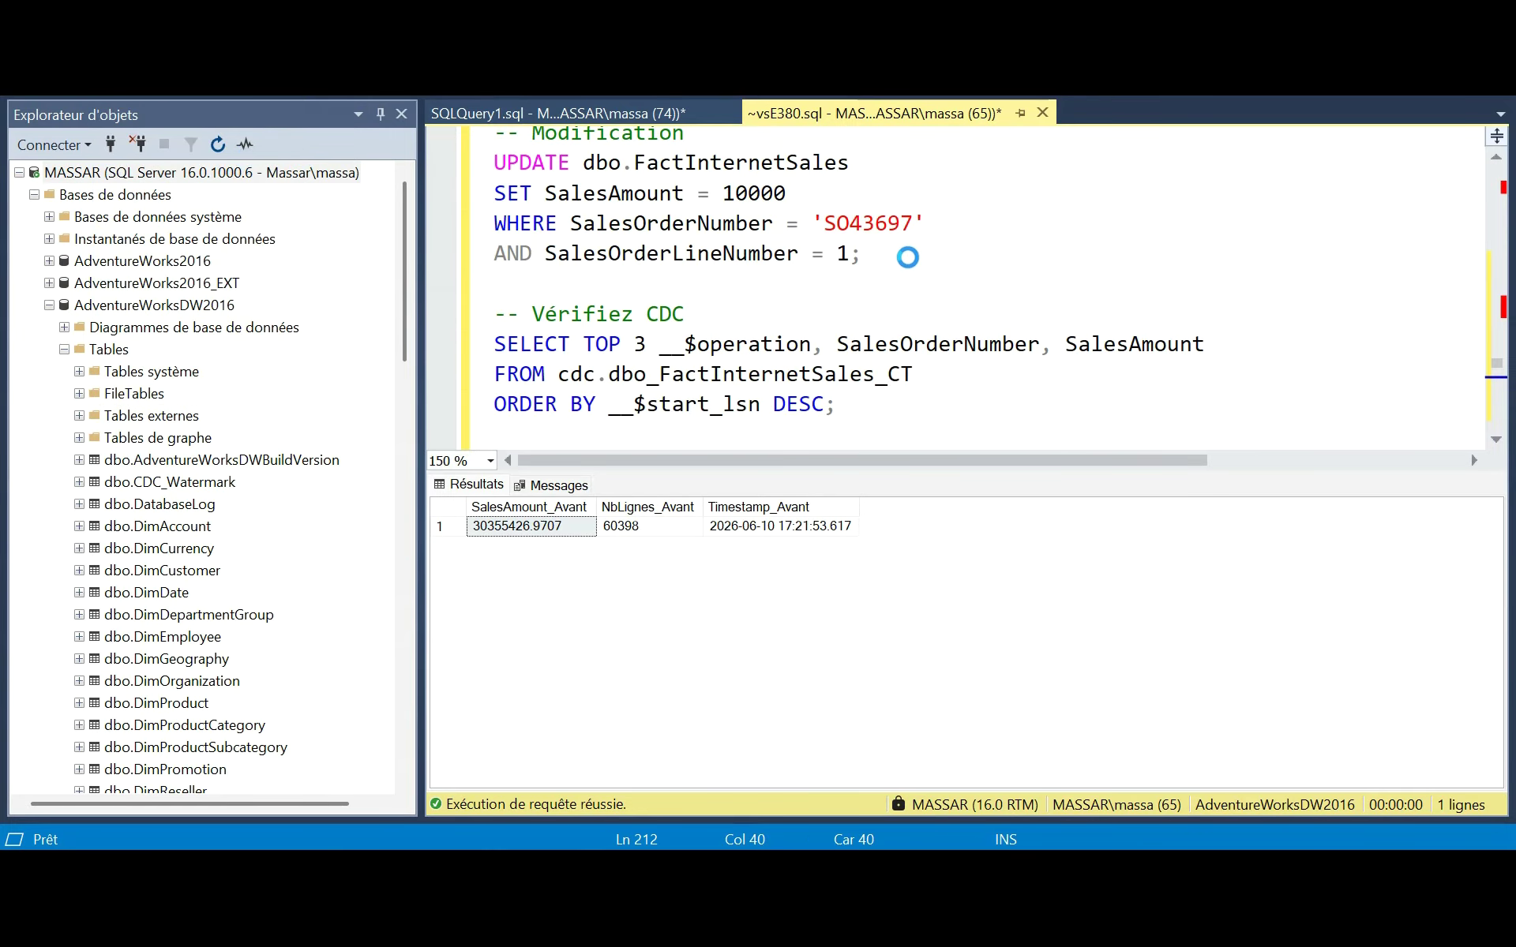
# Step: Run only the ÉTAPE 1 SELECT that returns the SalesAmount sum, row count and timestamp from dbo.FactInternetSales
pyautogui.click(920, 423)
pyautogui.scroll(-2, 931, 395)
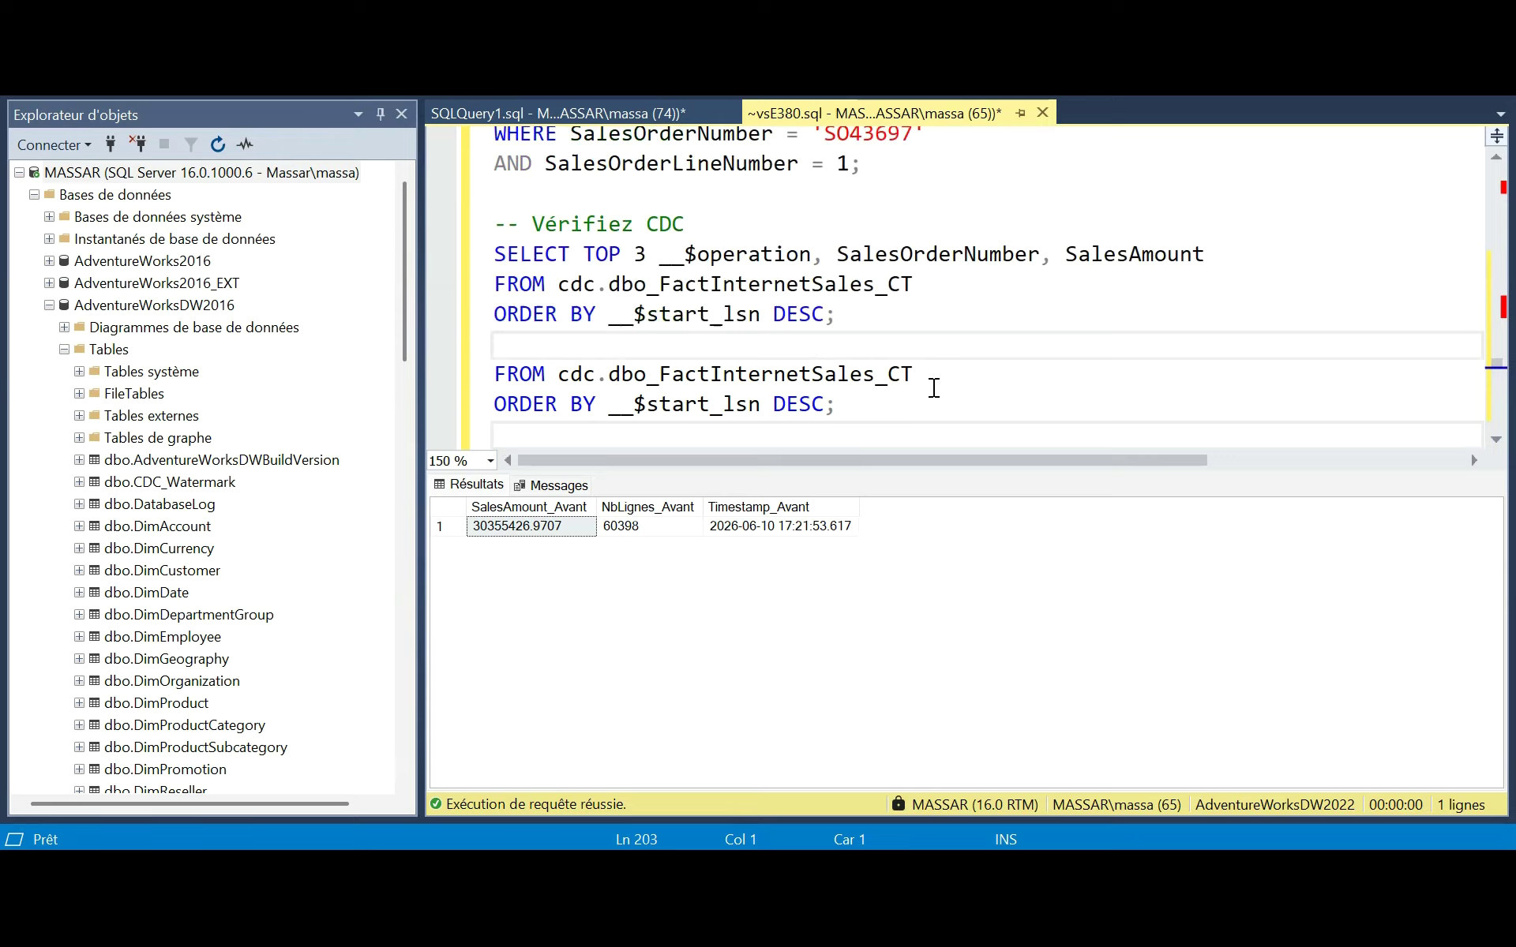
pyautogui.scroll(-6, 942, 379)
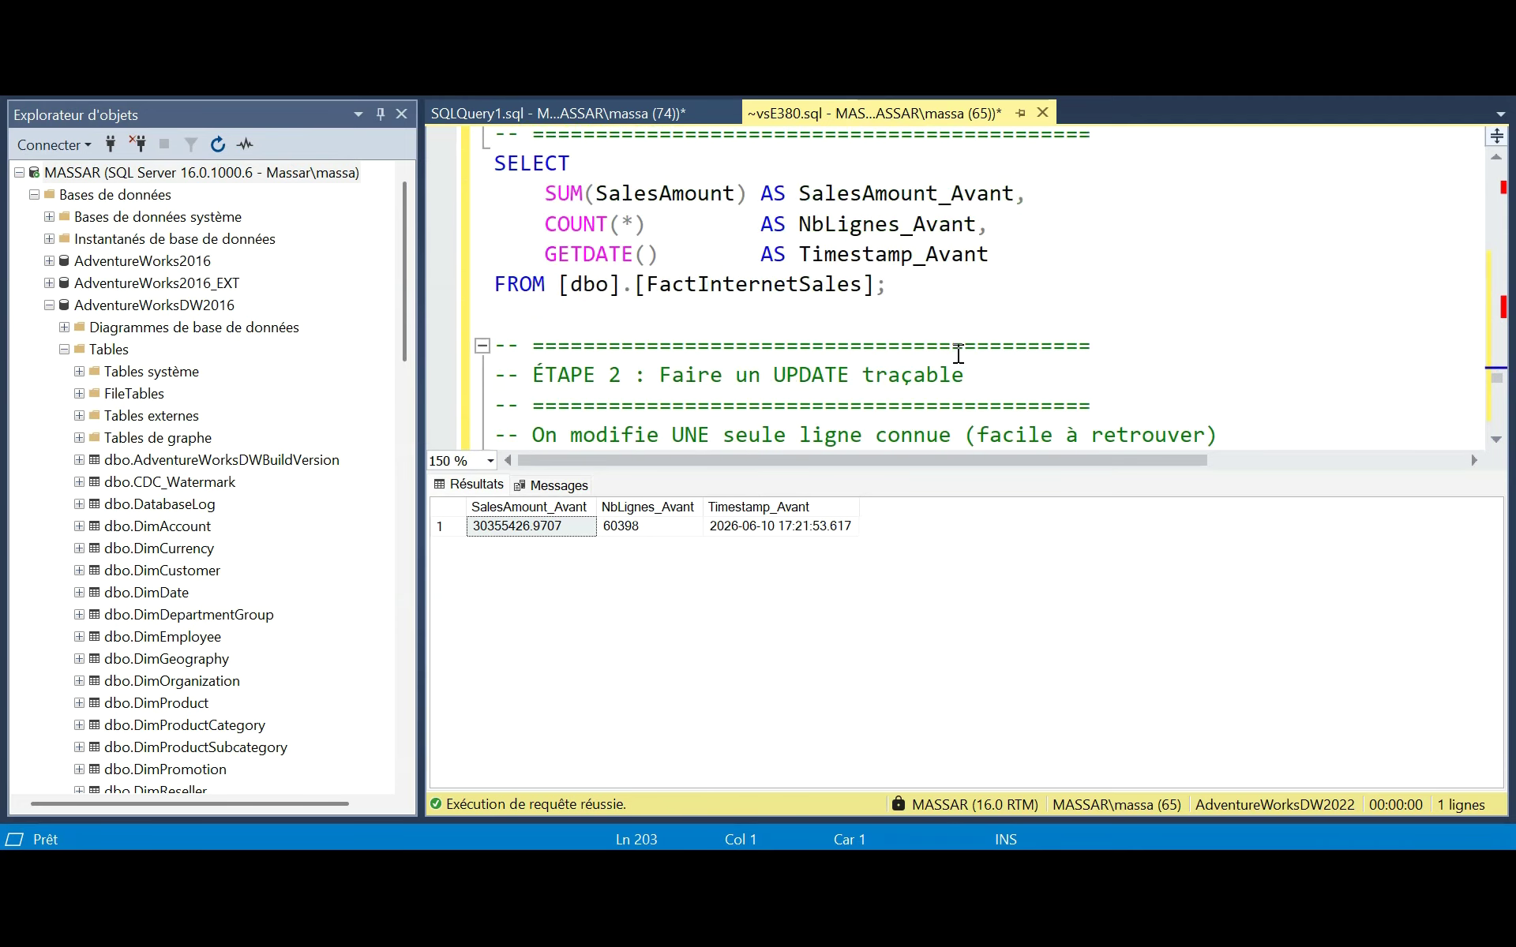
pyautogui.scroll(5, 958, 355)
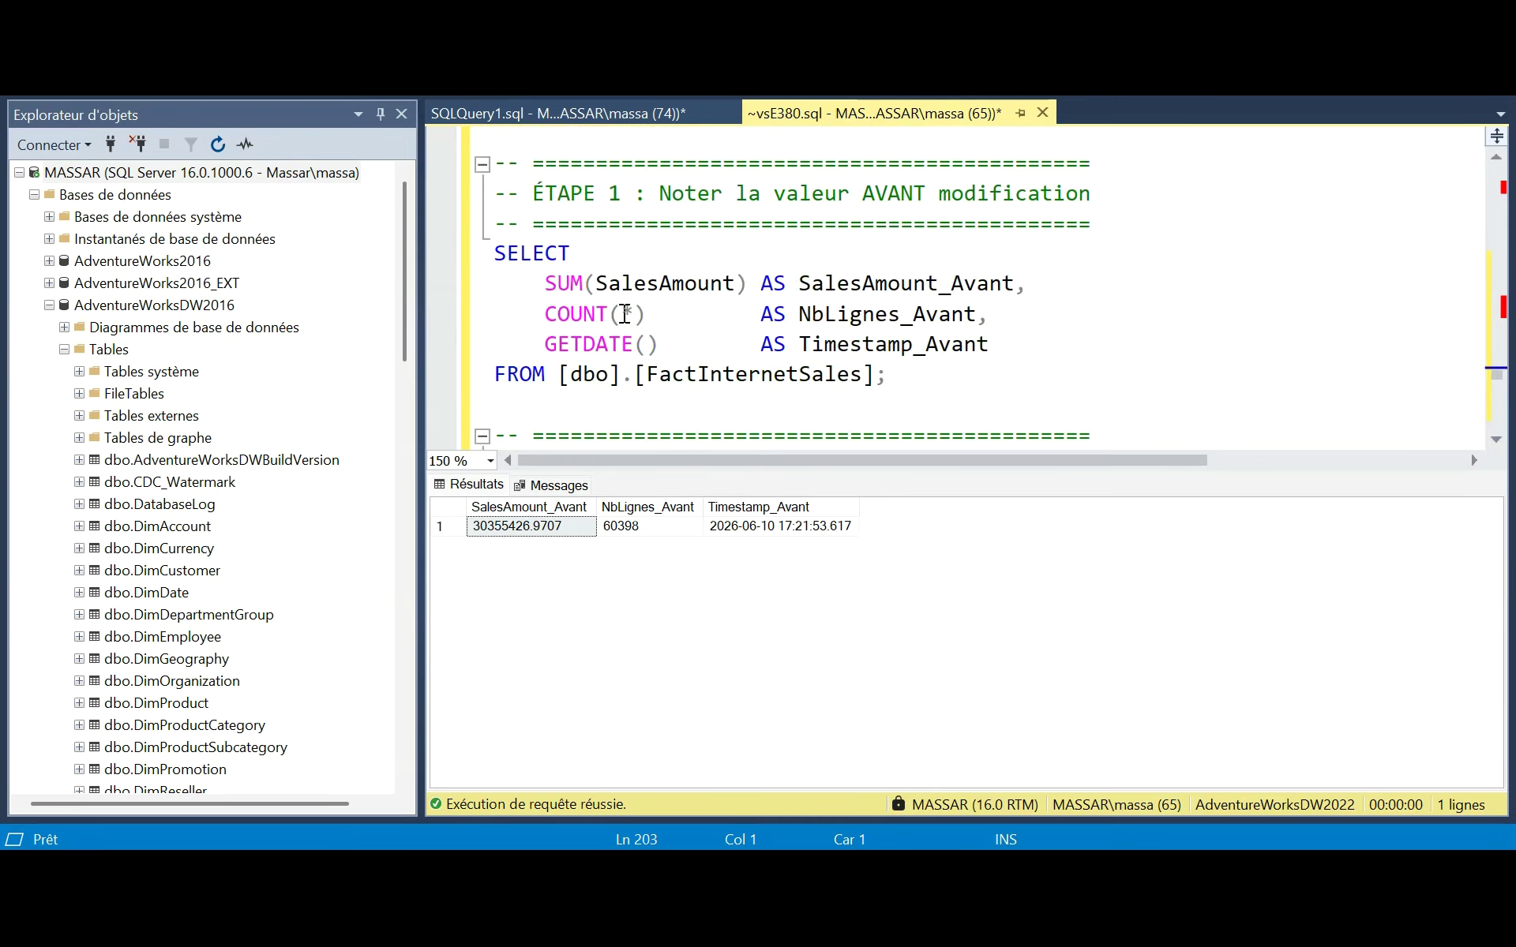
pyautogui.scroll(1, 628, 315)
pyautogui.scroll(-2, 625, 308)
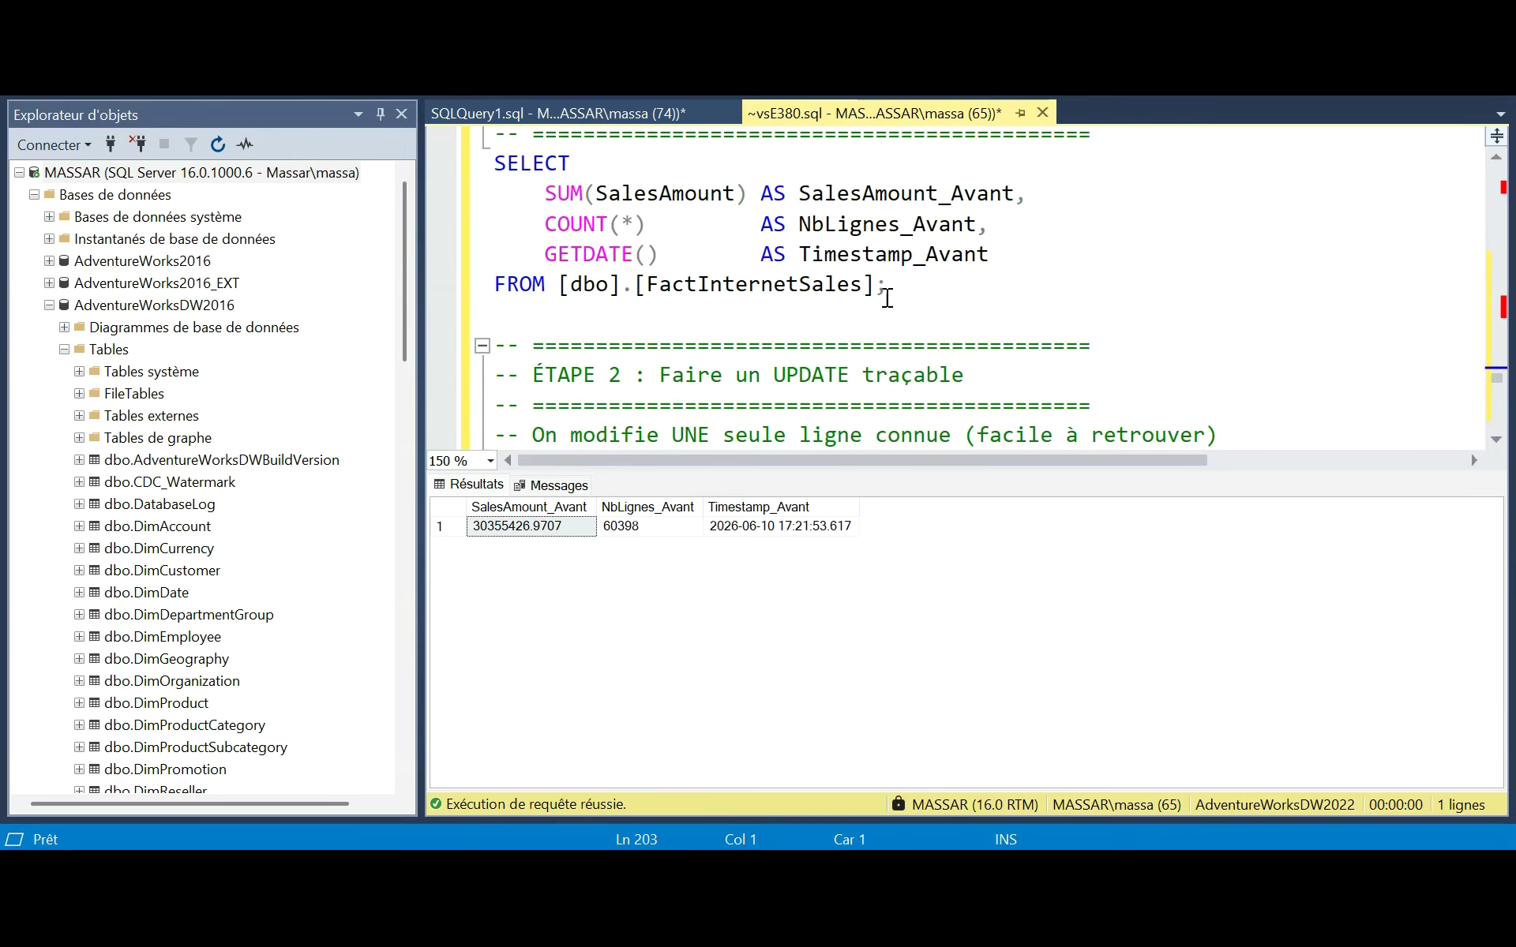
pyautogui.click(915, 291)
pyautogui.moveTo(916, 290); pyautogui.dragTo(491, 163)
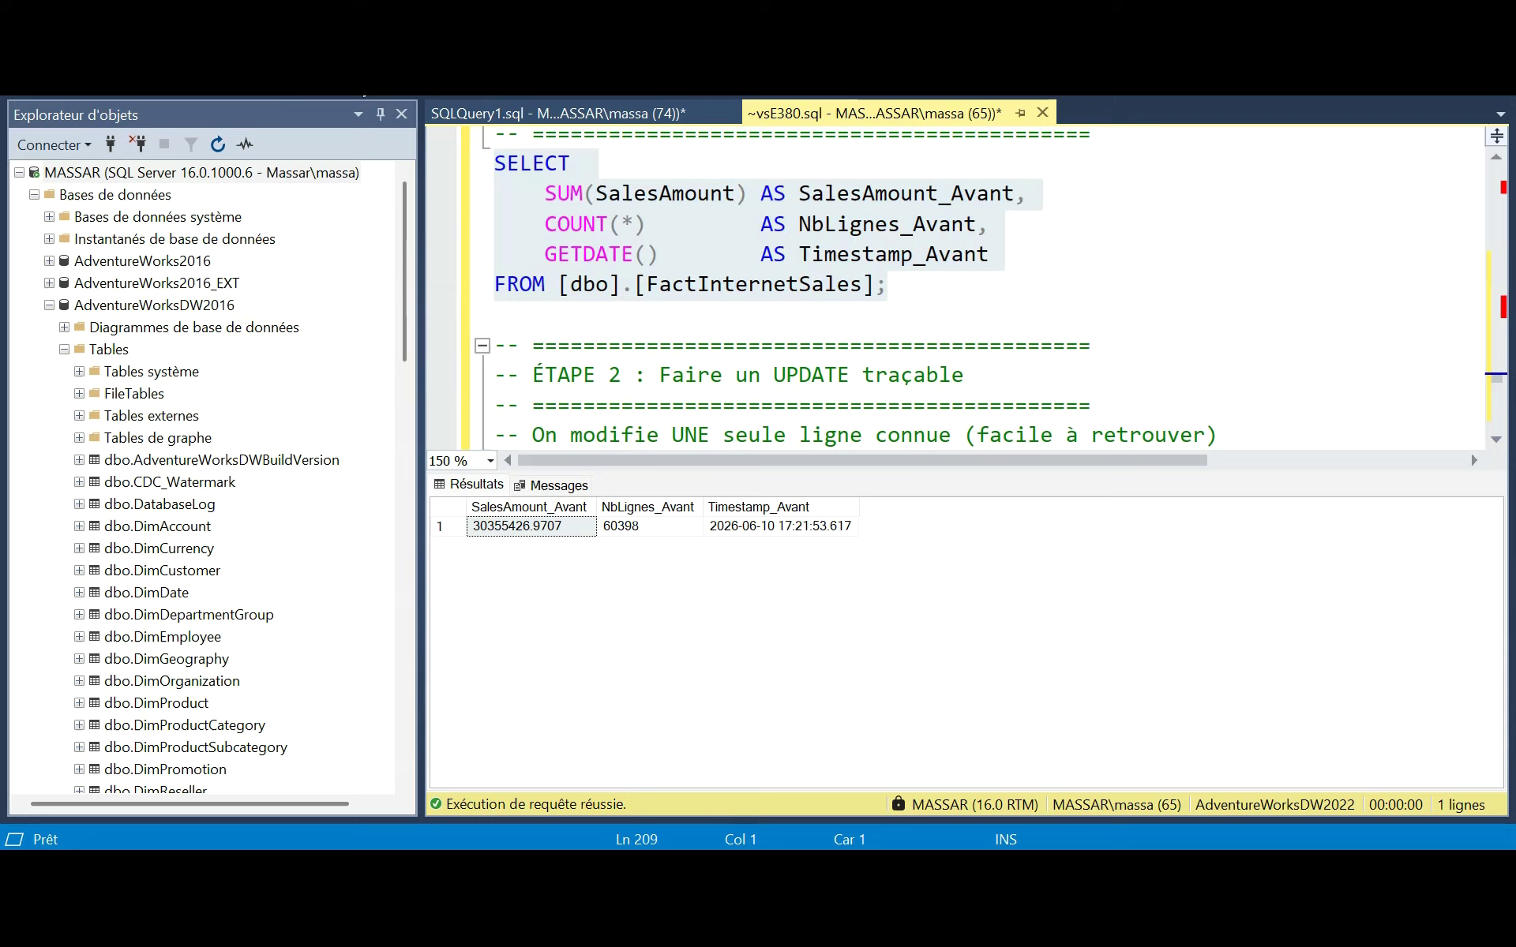
pyautogui.press('F5')
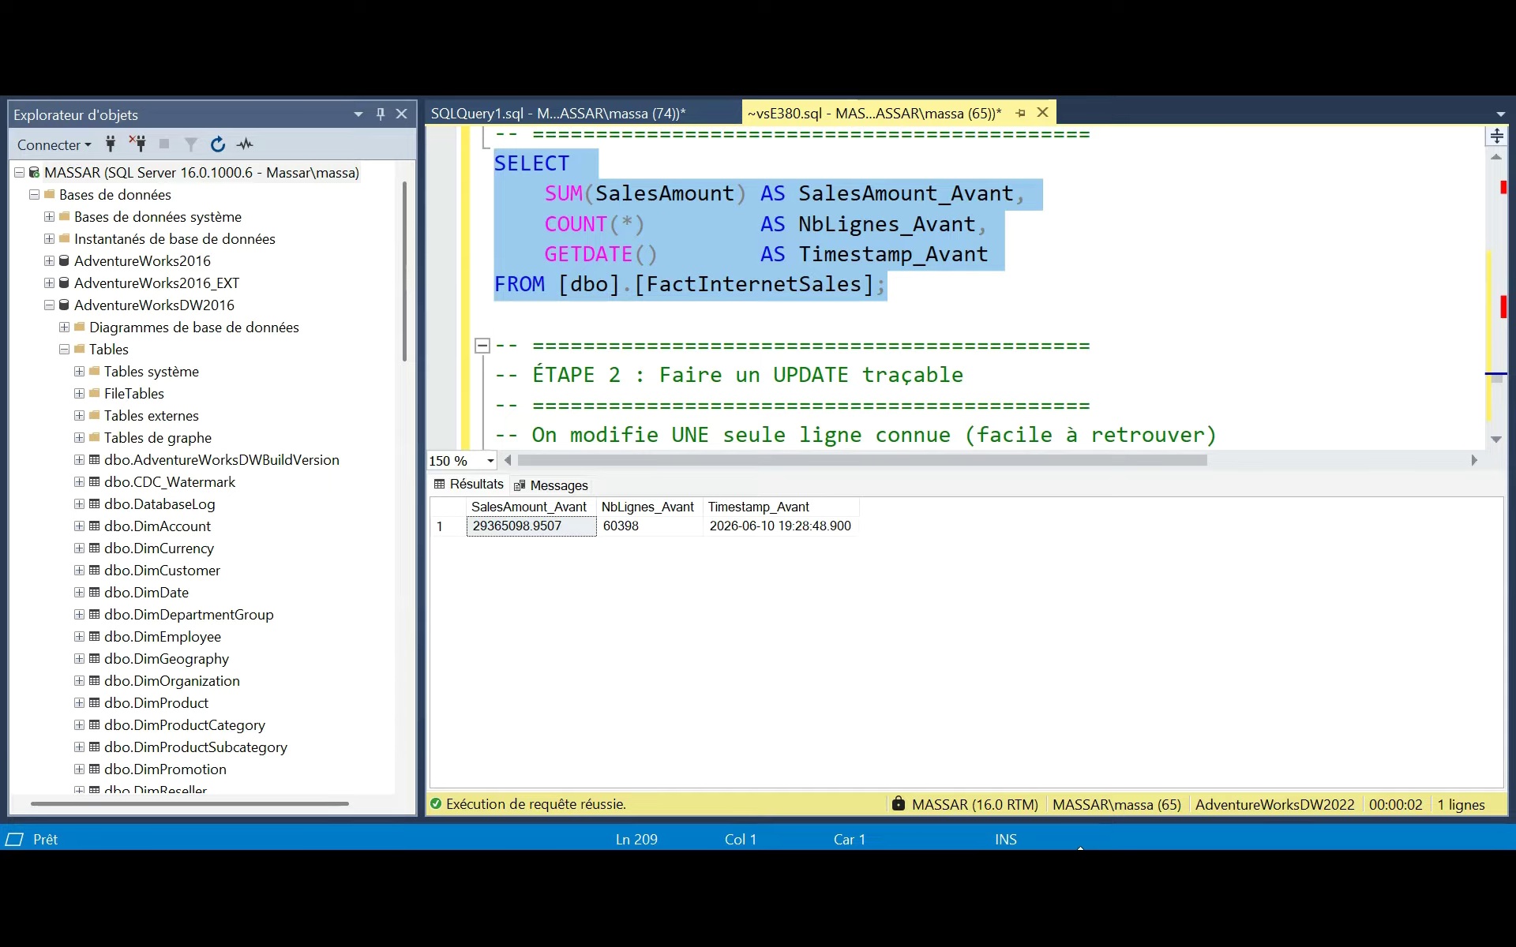
pyautogui.hotkey('alt', 'Tab')
pyautogui.click(912, 294)
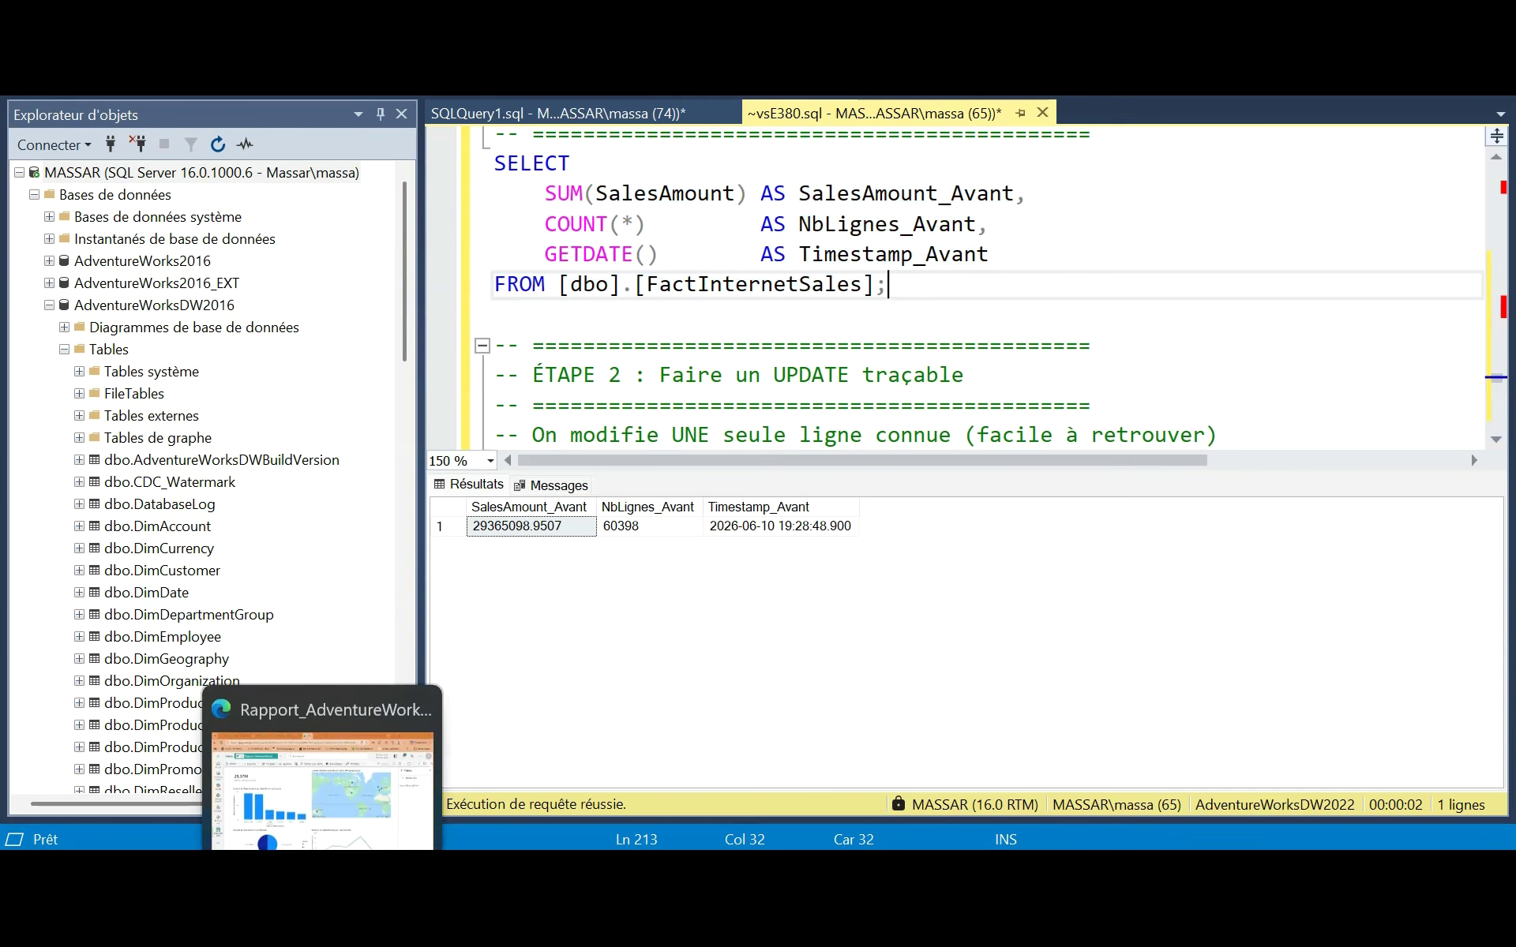
# Step: Switch to the AdventureWorksDW2022 warehouse in Fabric and start a new line after the last statement of SQL query 1
pyautogui.click(320, 864)
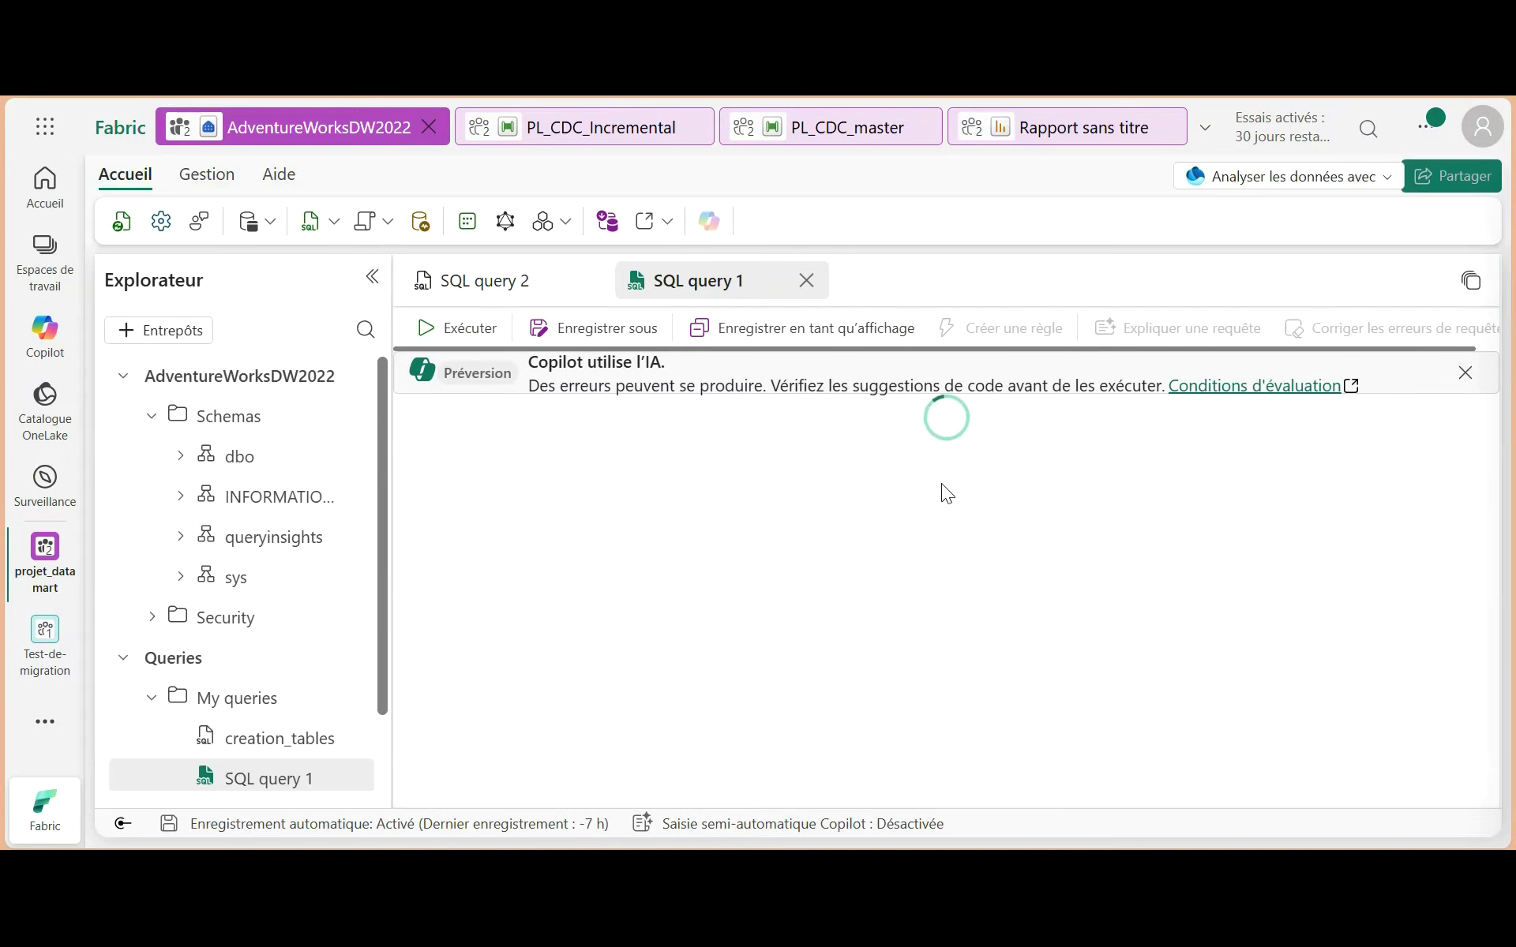
pyautogui.scroll(-3, 947, 610)
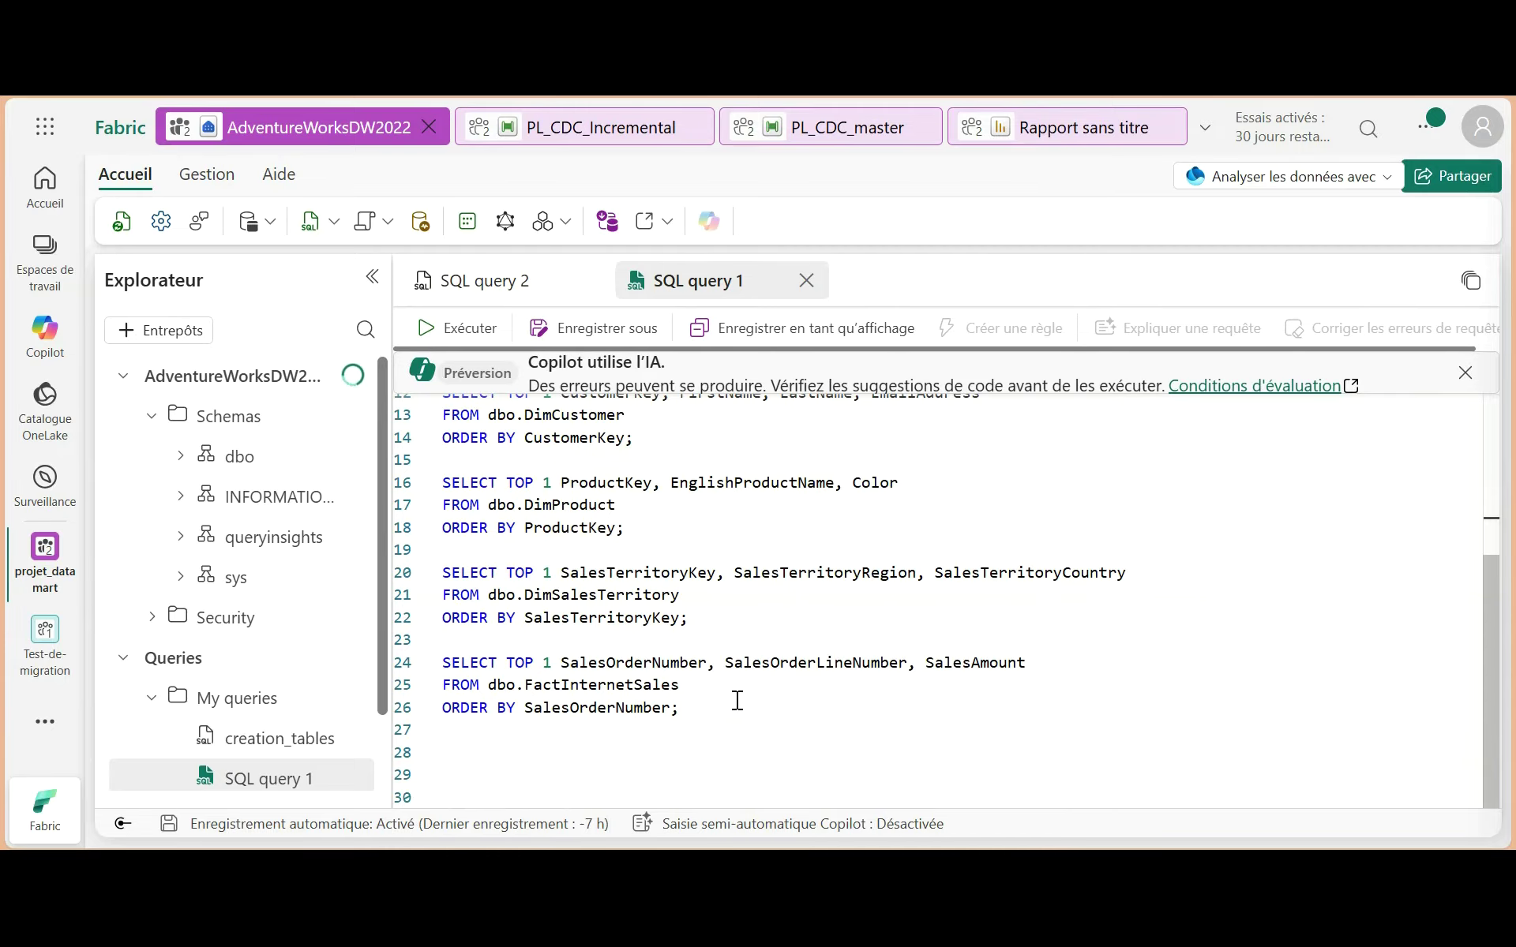
pyautogui.scroll(1, 802, 604)
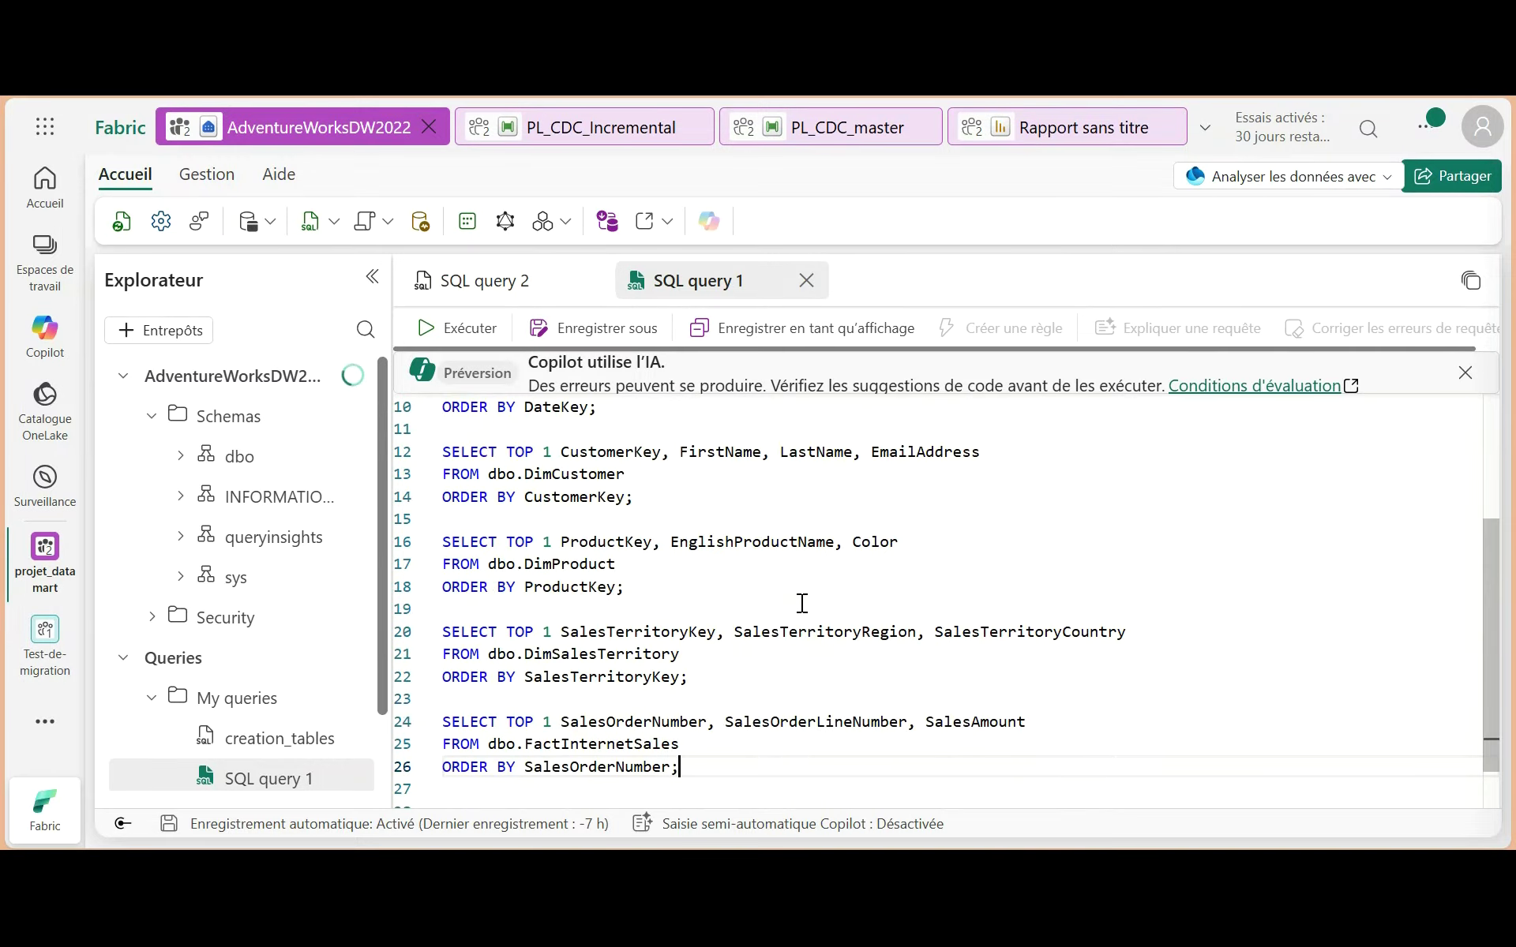
pyautogui.scroll(1, 802, 604)
pyautogui.scroll(-2, 788, 712)
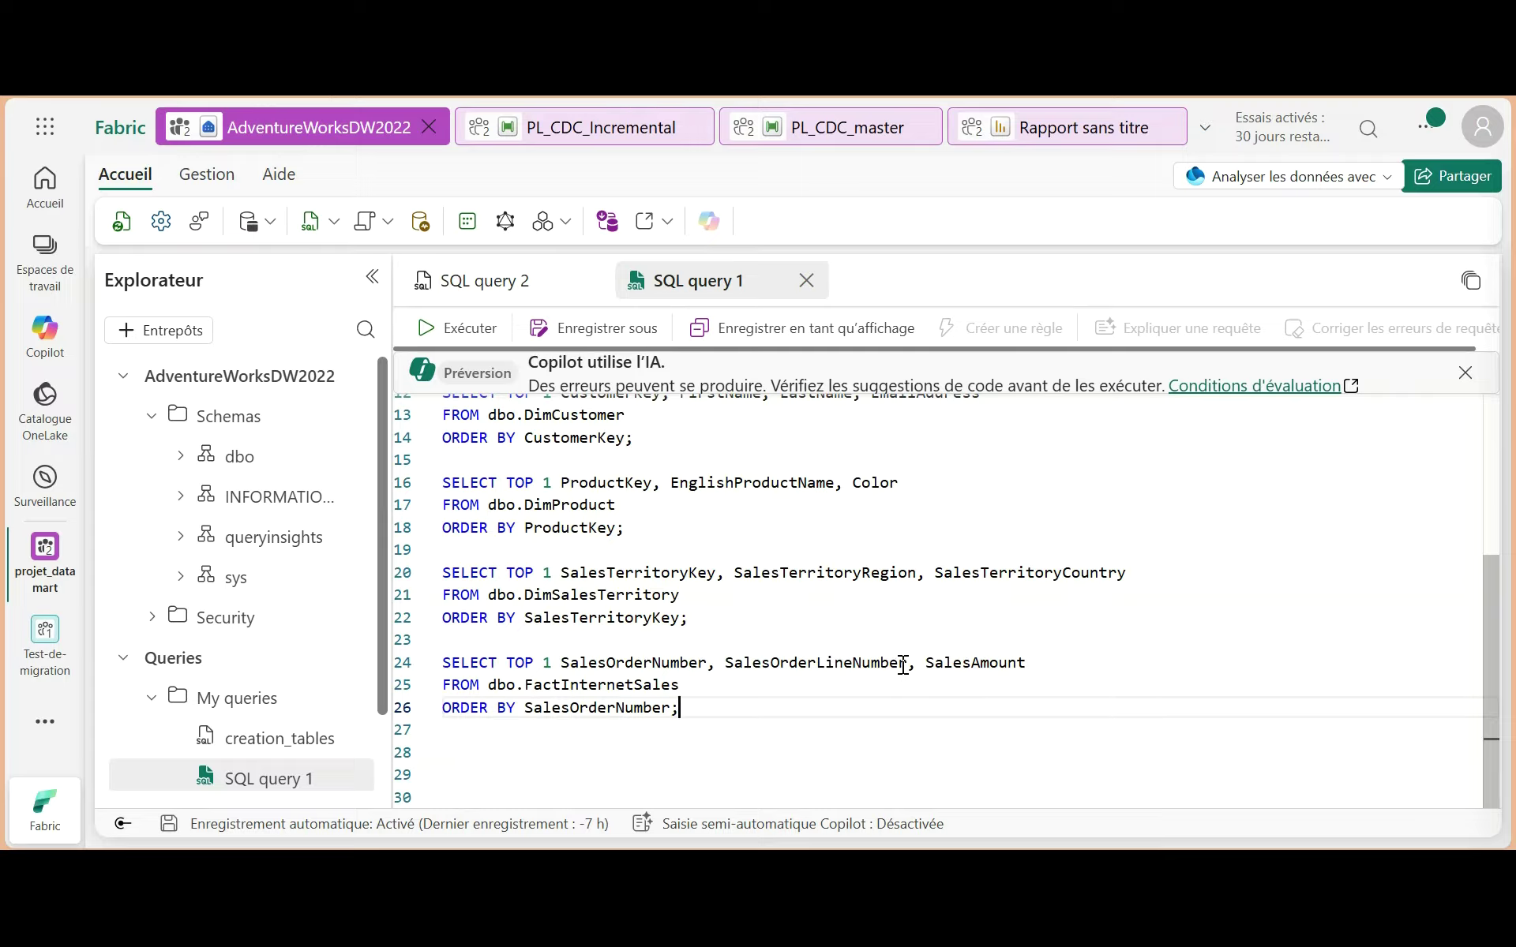
pyautogui.press('Return')
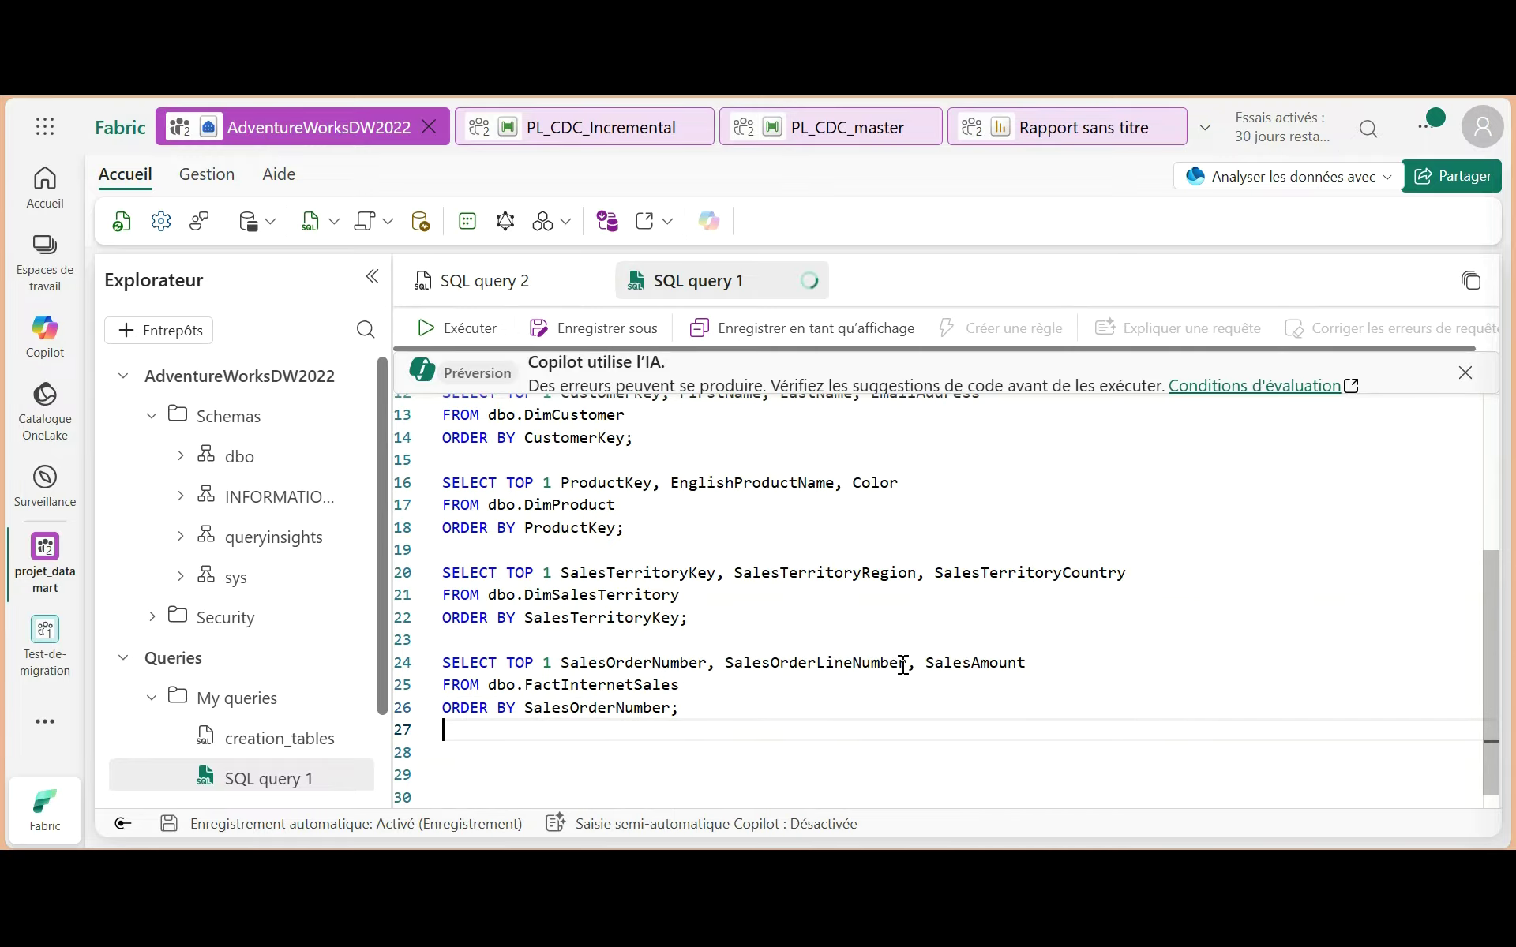
pyautogui.press('Return')
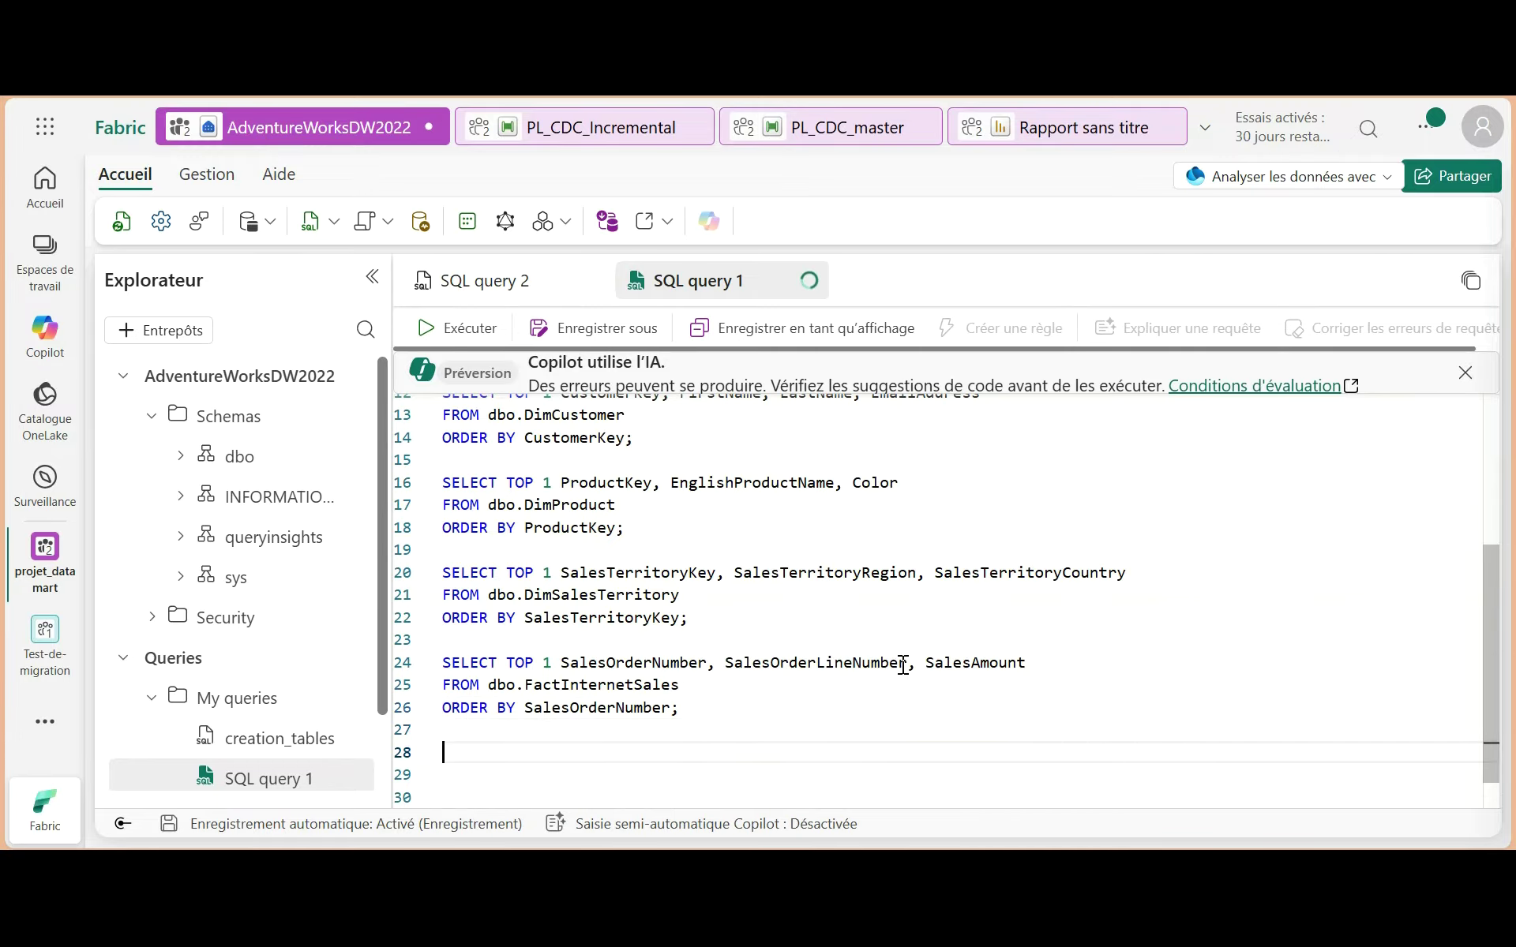
# Step: Write "select sum(SalesAmount) from dbo.factinternetsales" and try to run only that statement
pyautogui.write('sle')
pyautogui.press('BackSpace')
pyautogui.press('BackSpace')
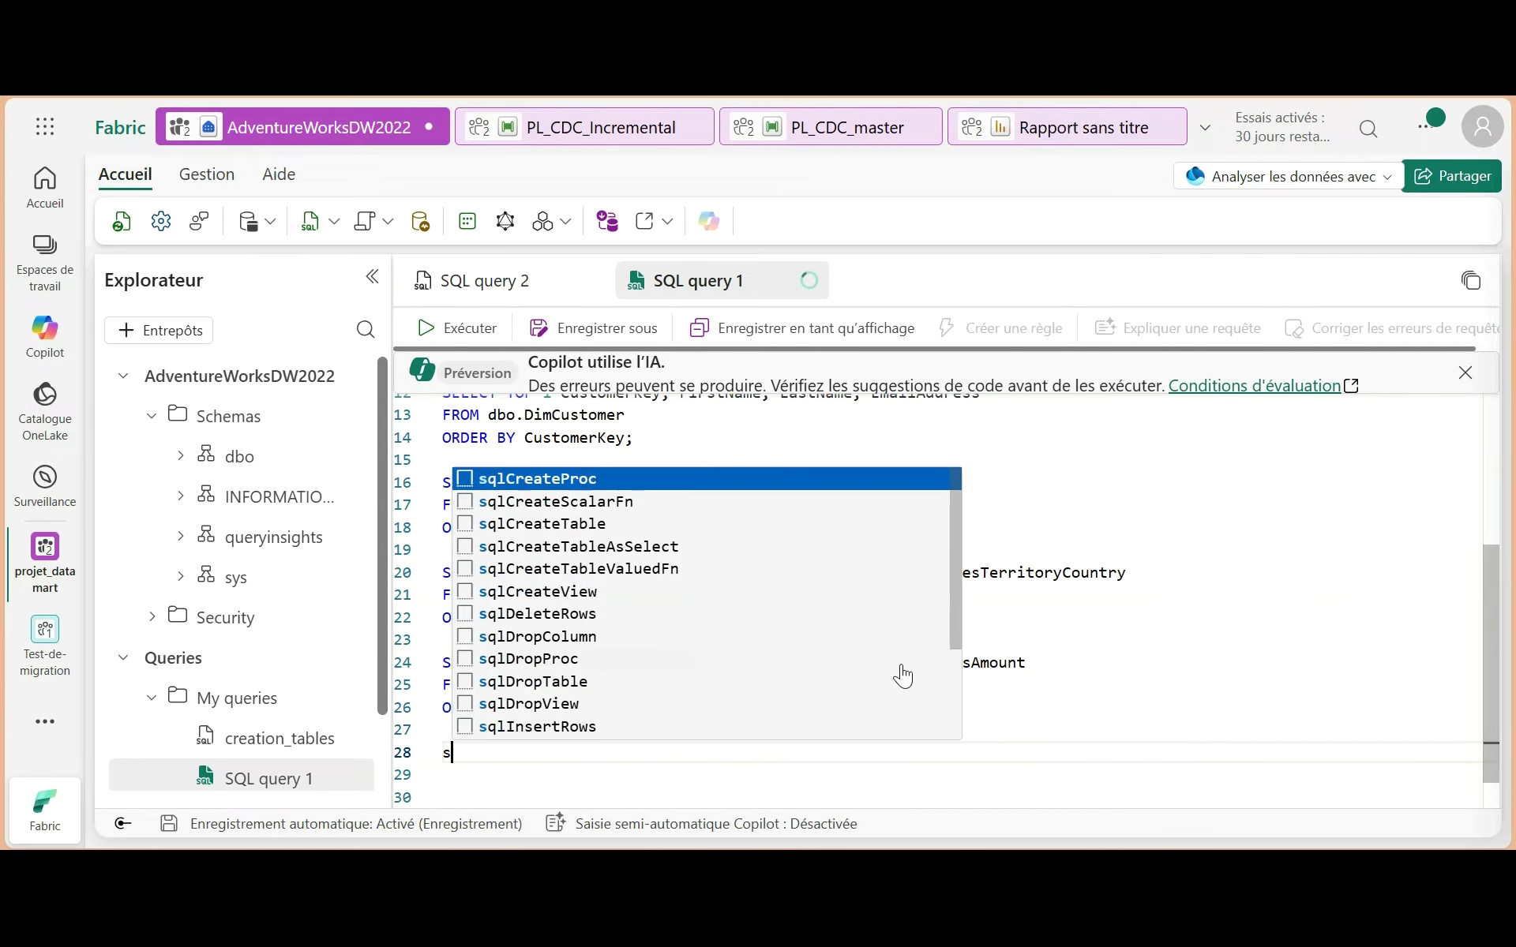
pyautogui.write('elect co')
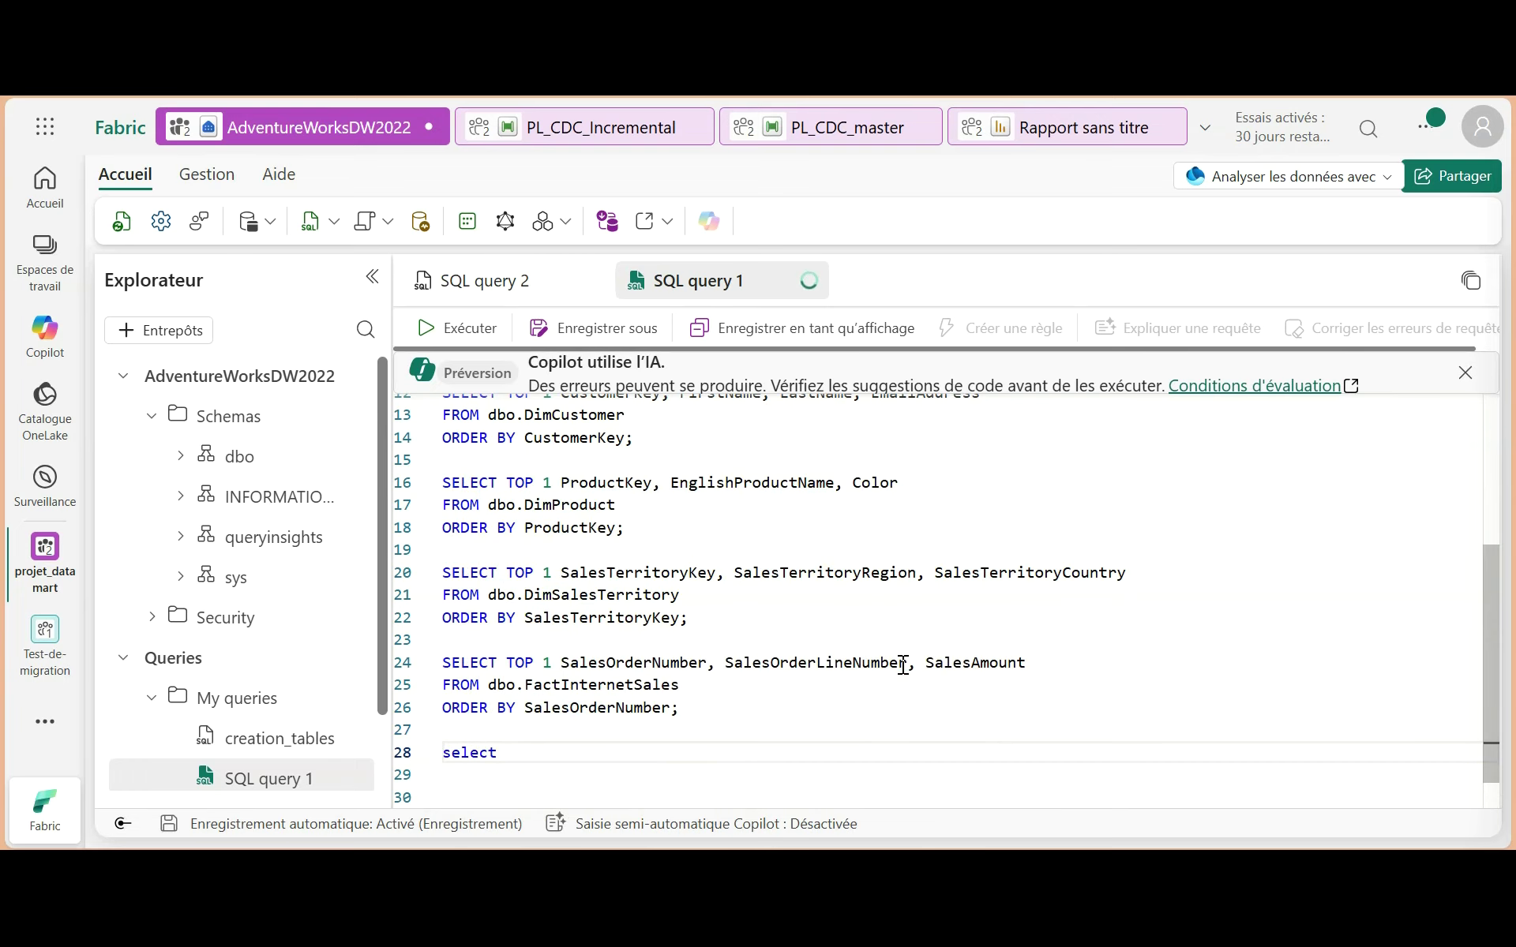
pyautogui.press('BackSpace')
pyautogui.press('BackSpace')
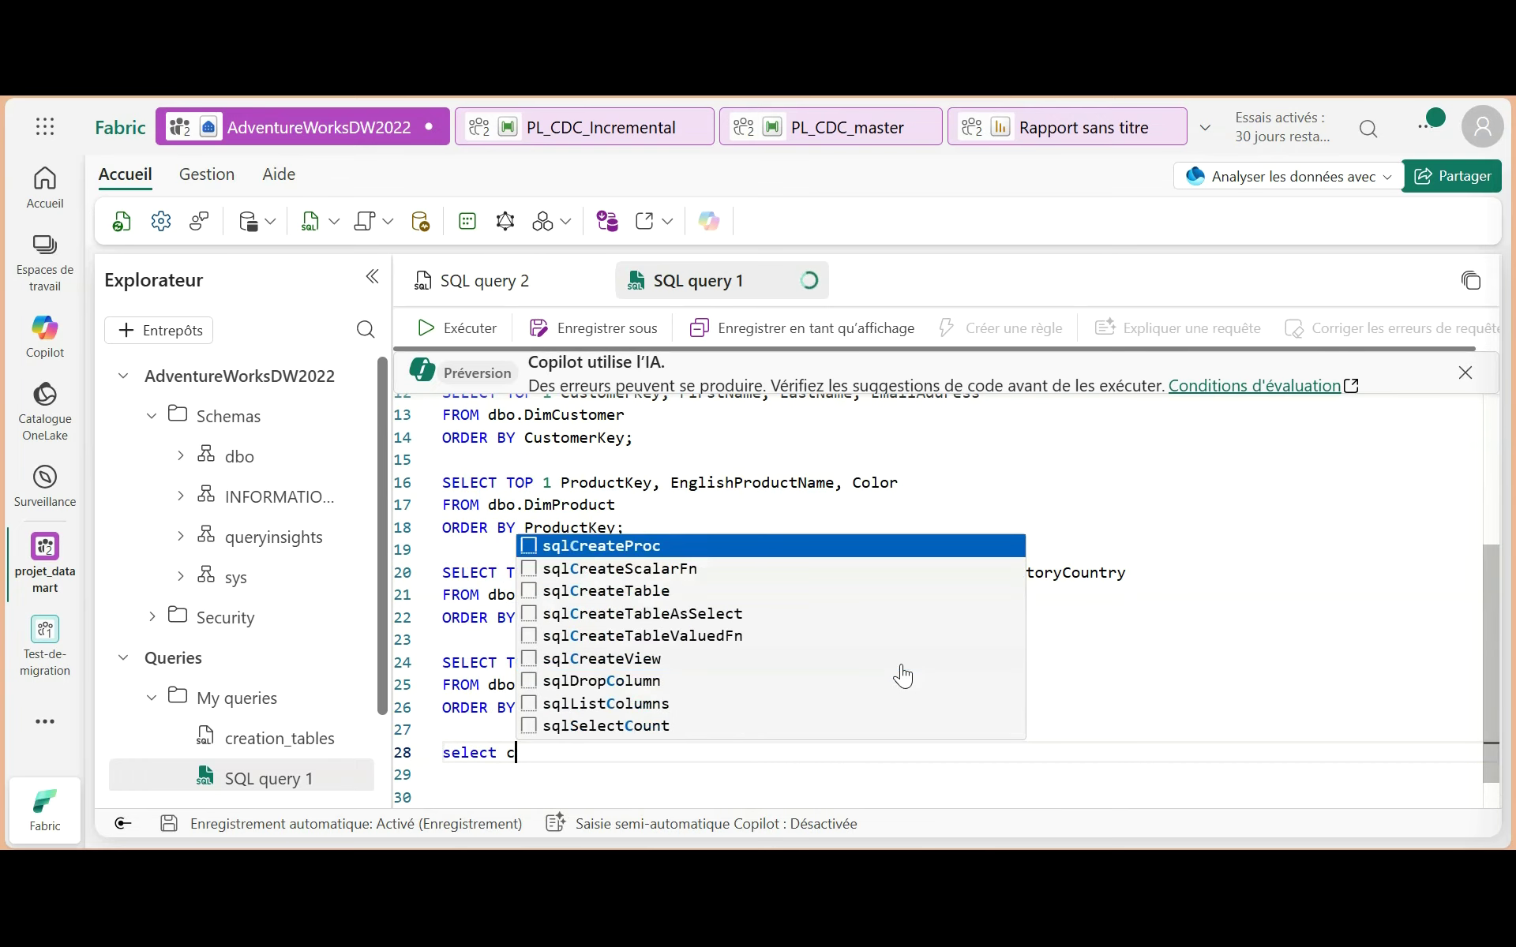
pyautogui.write('sum(')
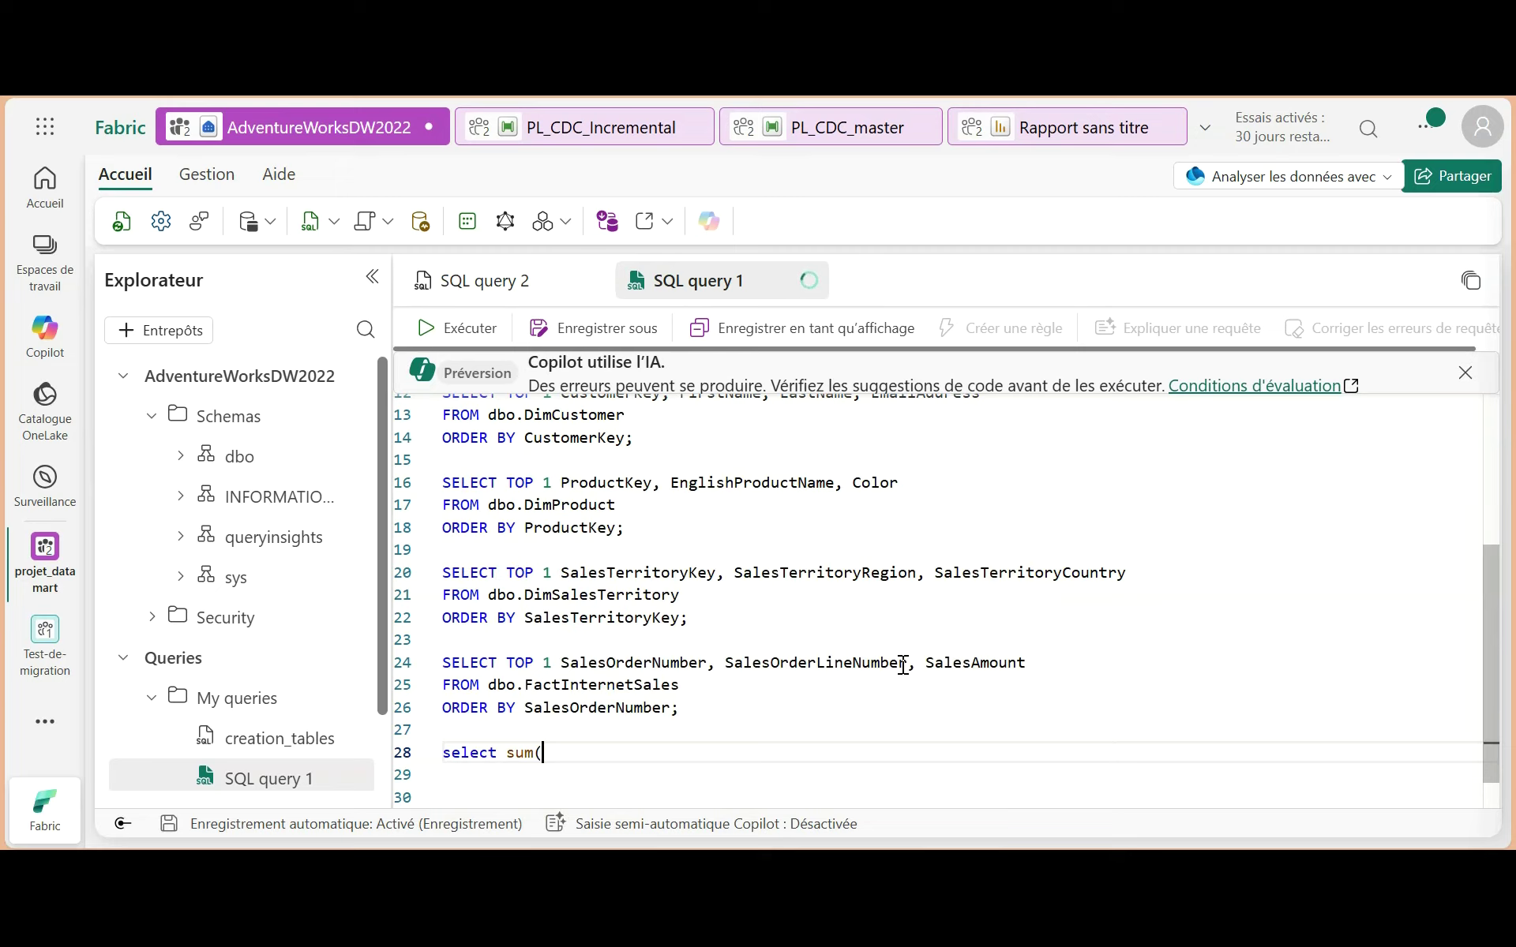
pyautogui.write('Sale')
pyautogui.press('BackSpace')
pyautogui.press('BackSpace')
pyautogui.press('BackSpace')
pyautogui.write('ale')
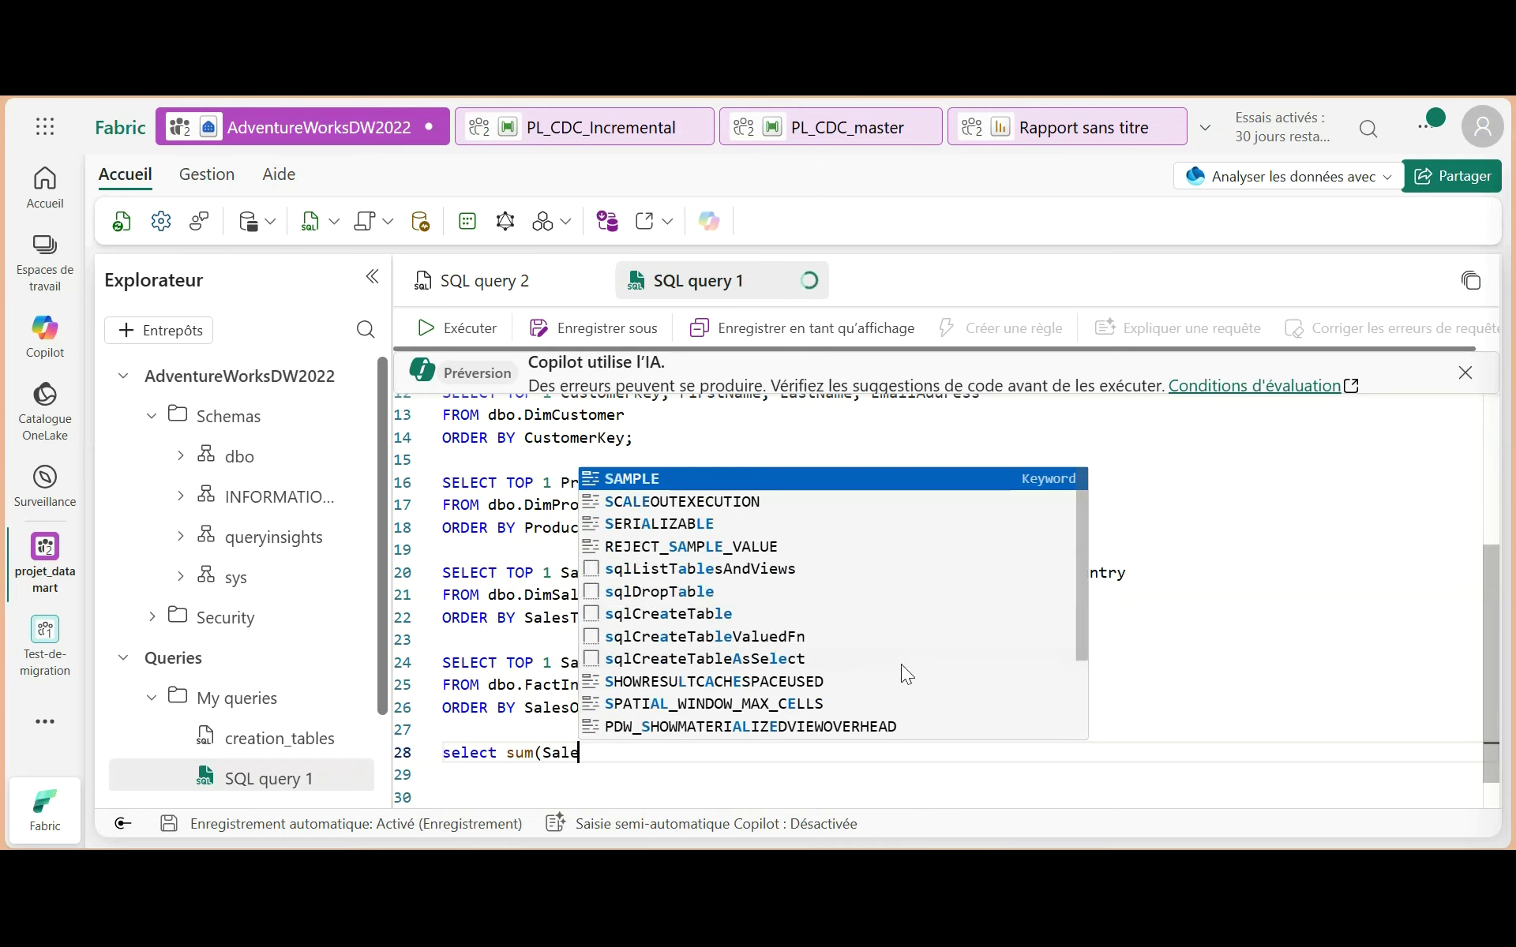
pyautogui.write('sAmo')
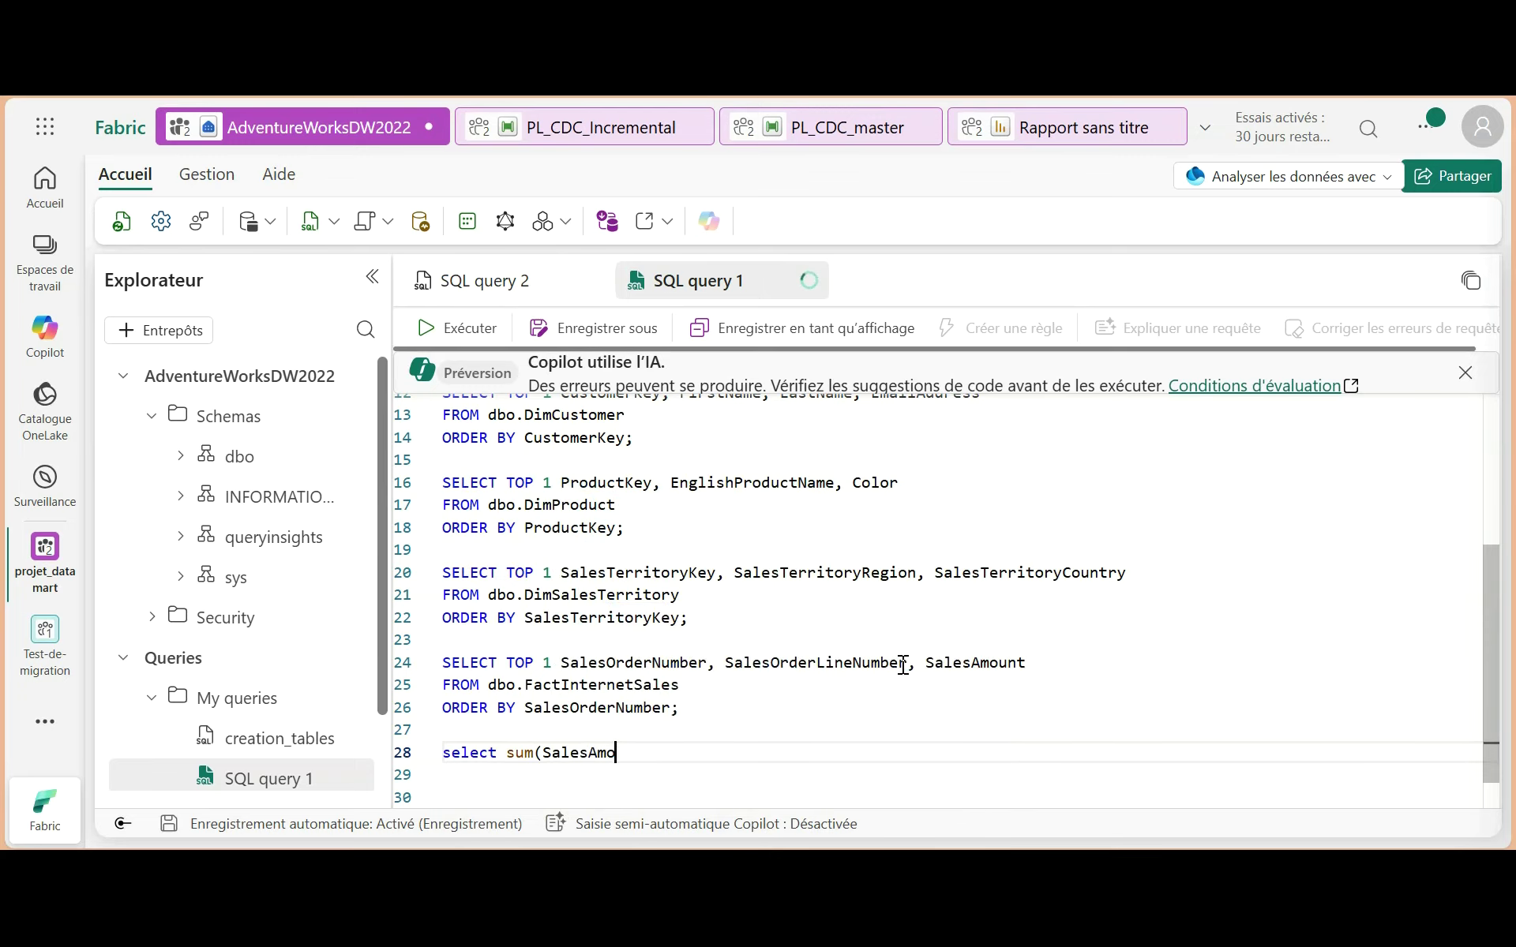
pyautogui.write('unt) from dbo.')
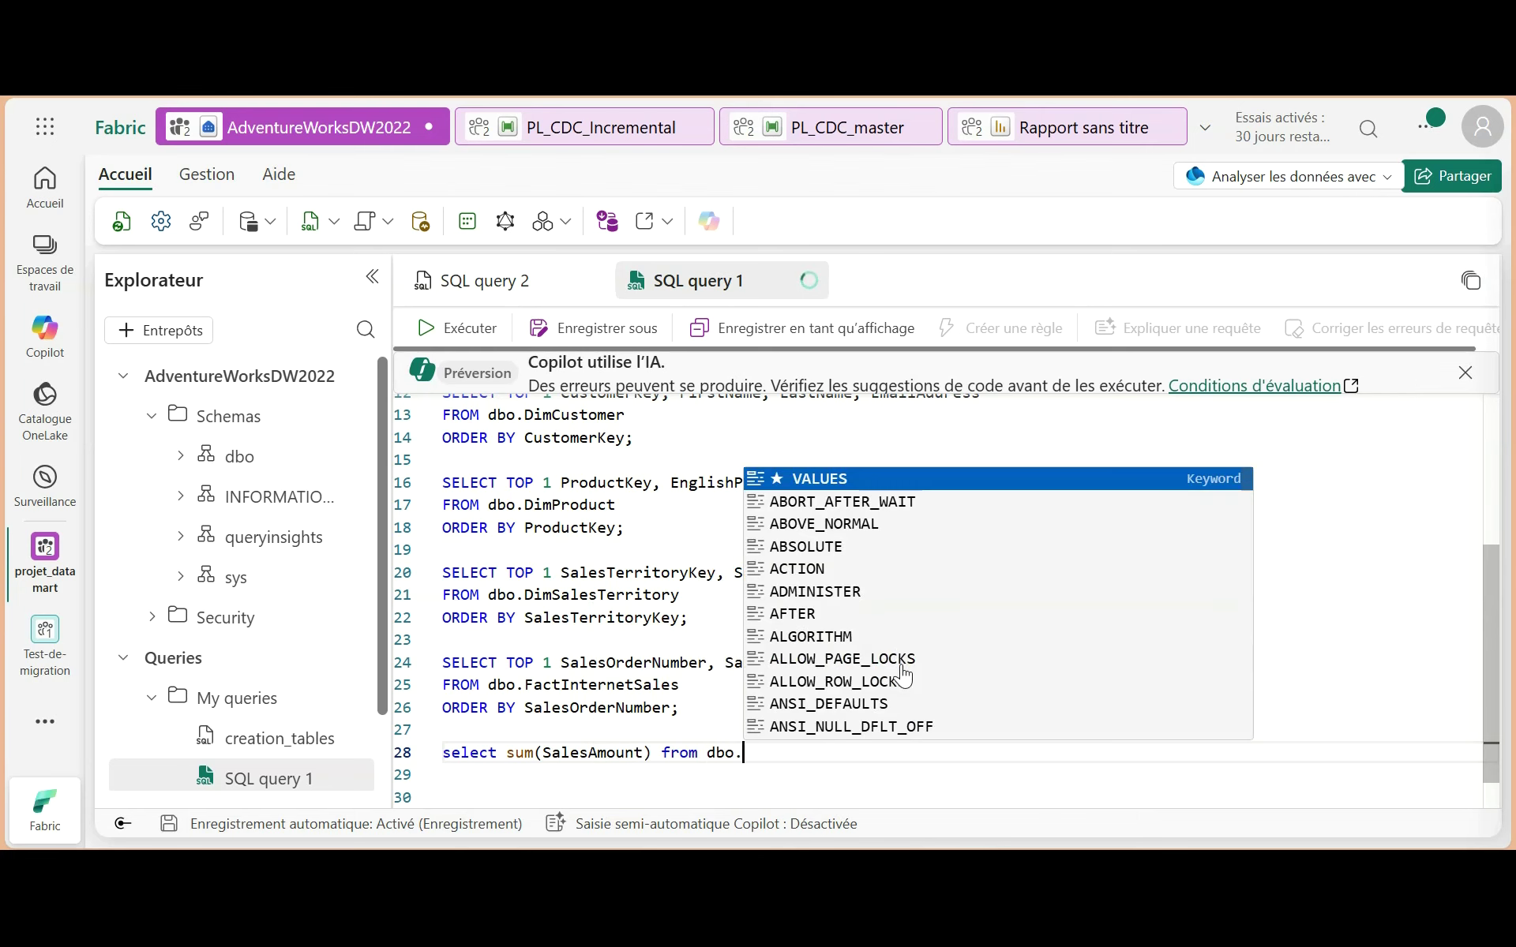
pyautogui.write('fac')
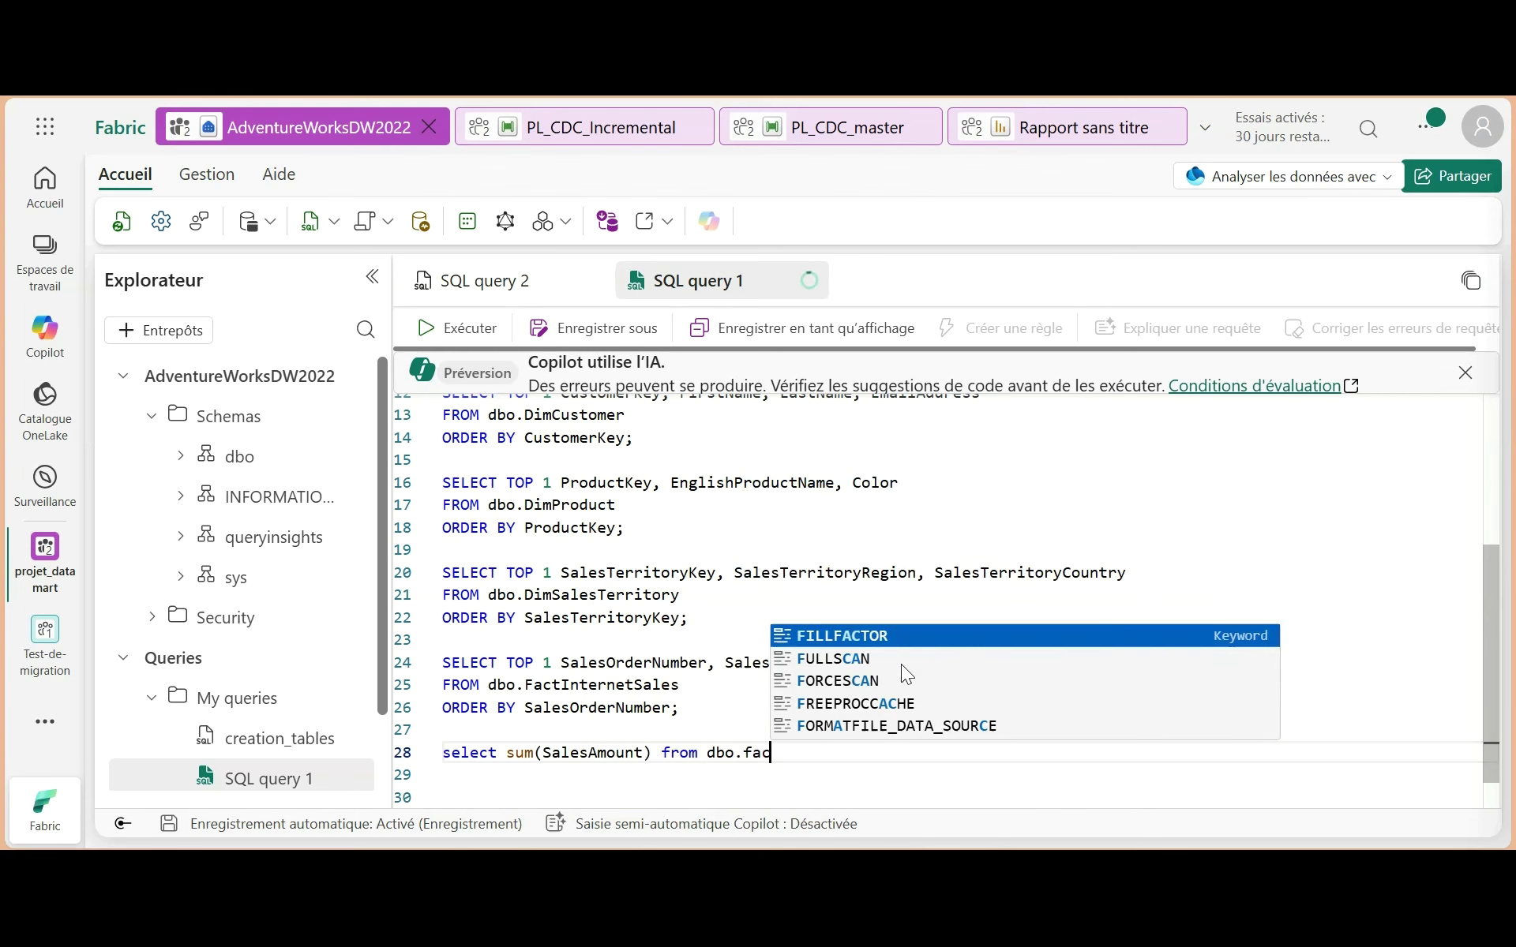
pyautogui.write('t')
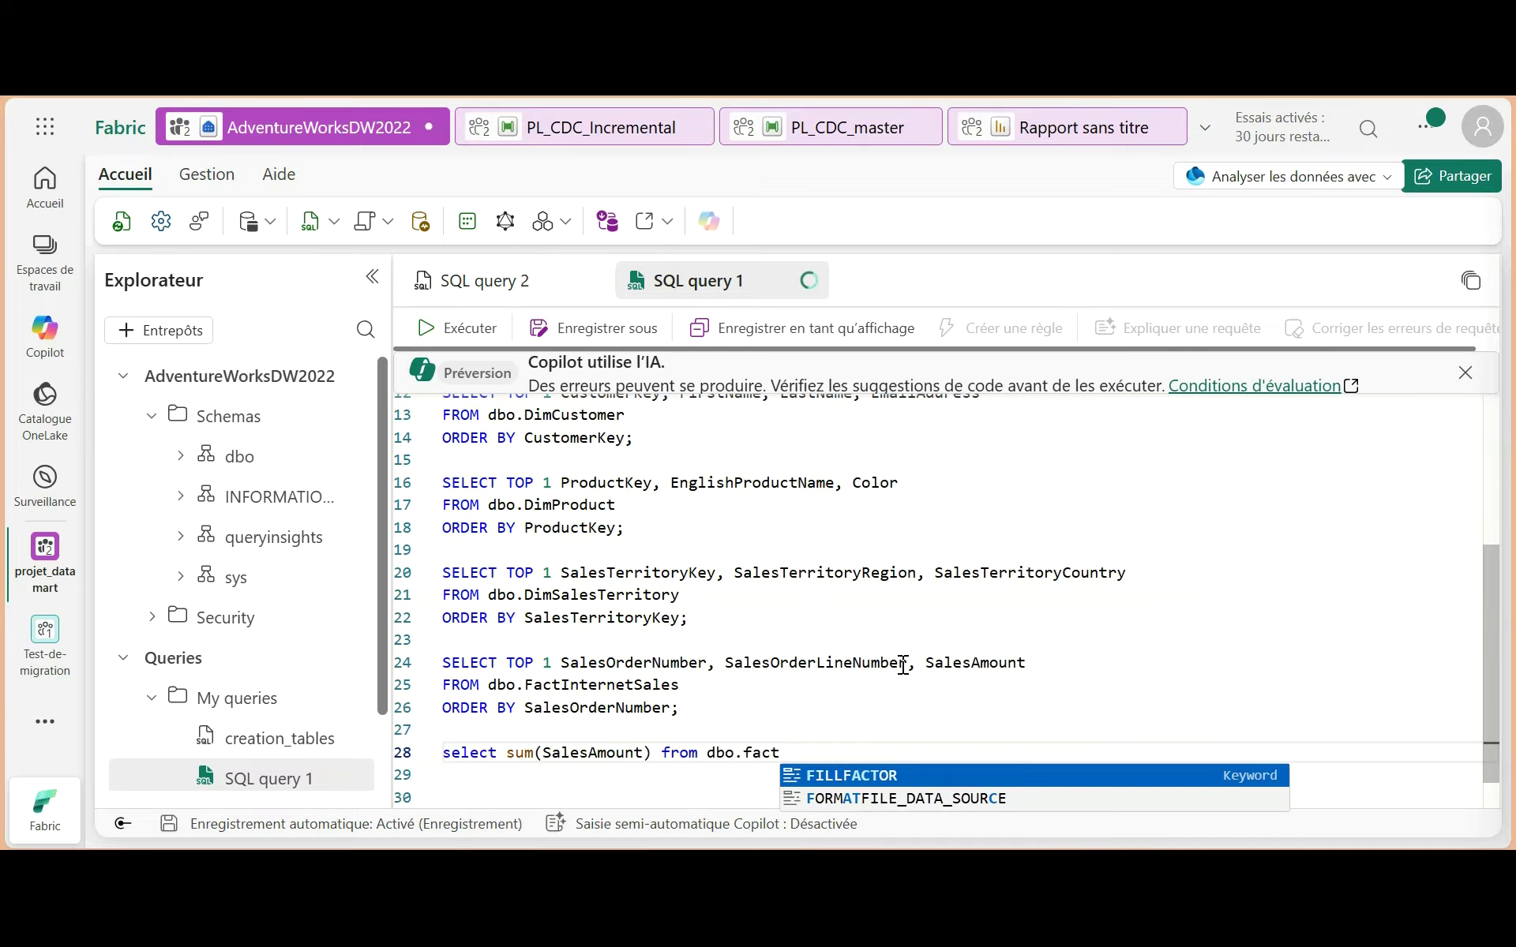
pyautogui.write('inter')
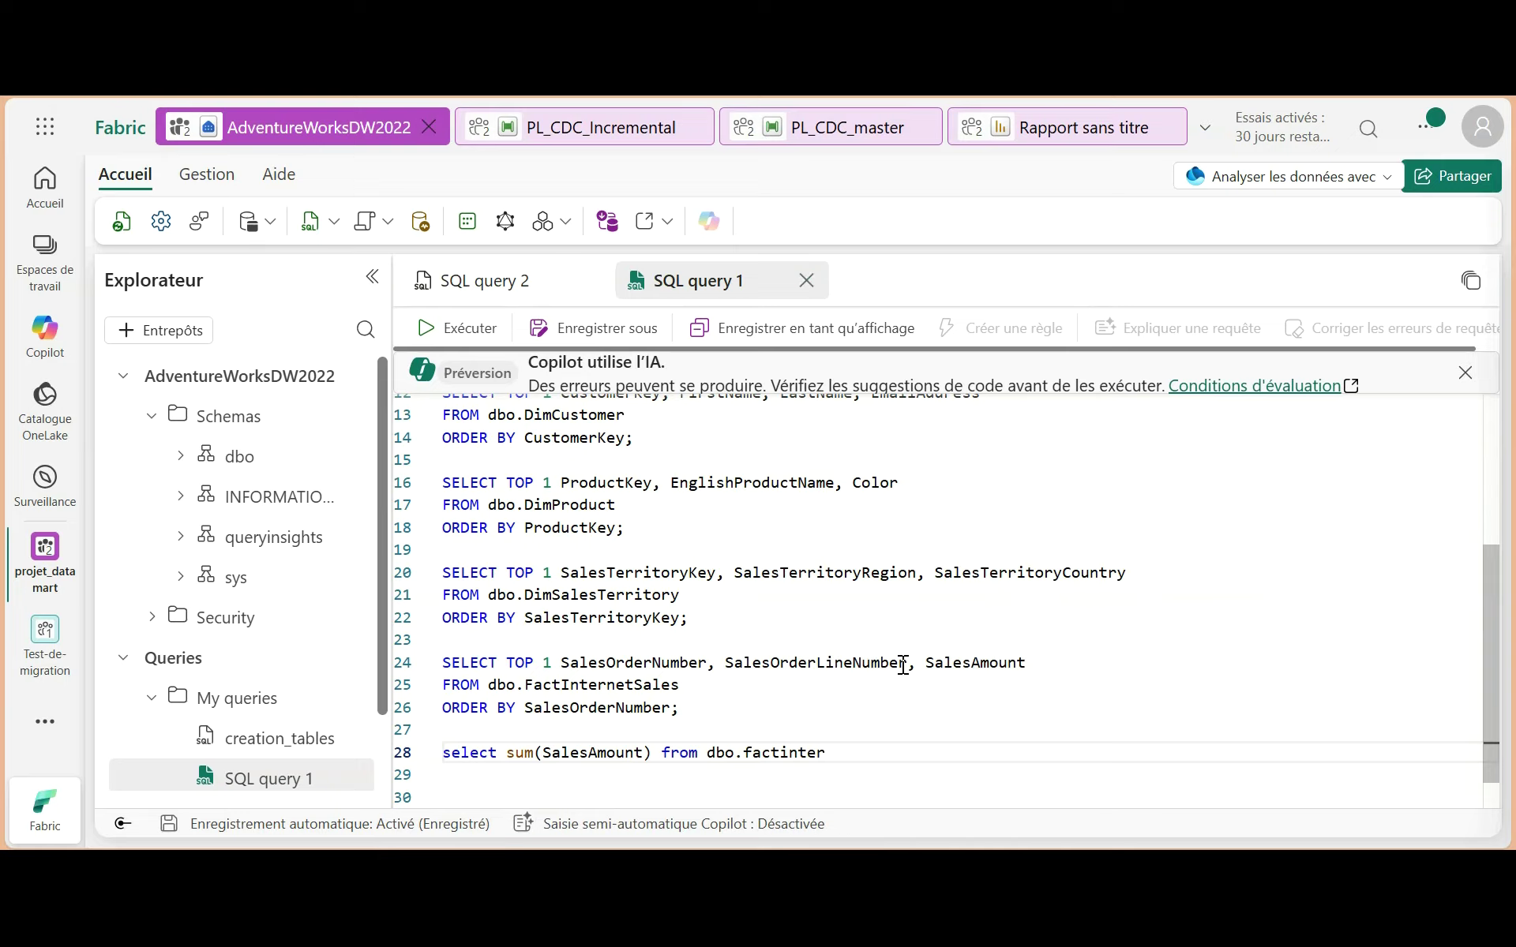
pyautogui.write('net')
pyautogui.write('sales')
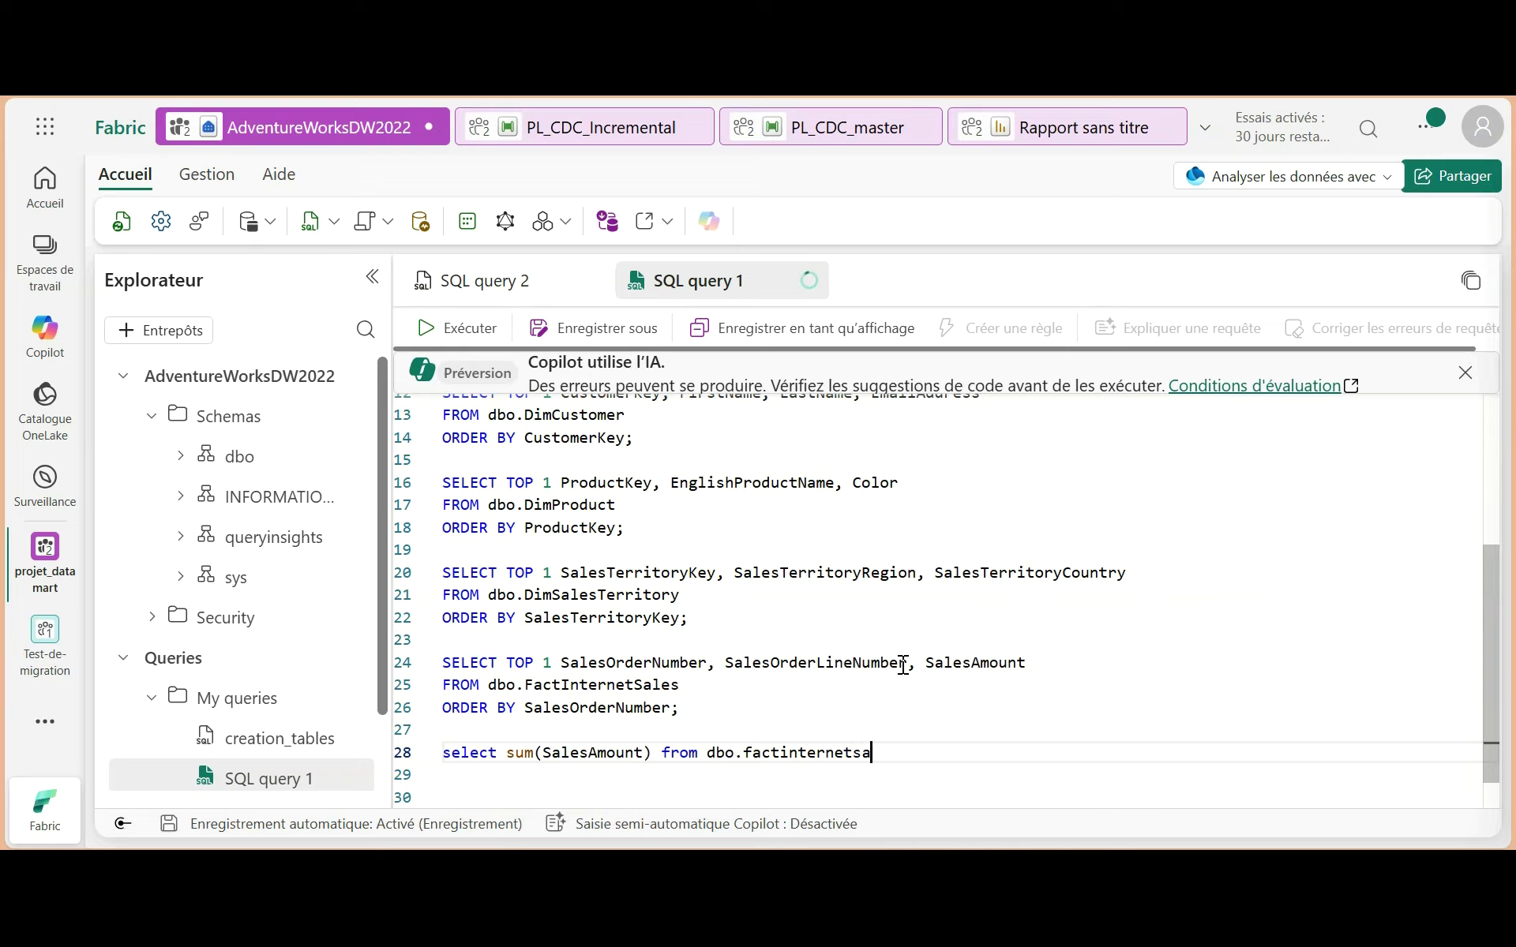
pyautogui.tripleClick(794, 751)
pyautogui.click(473, 329)
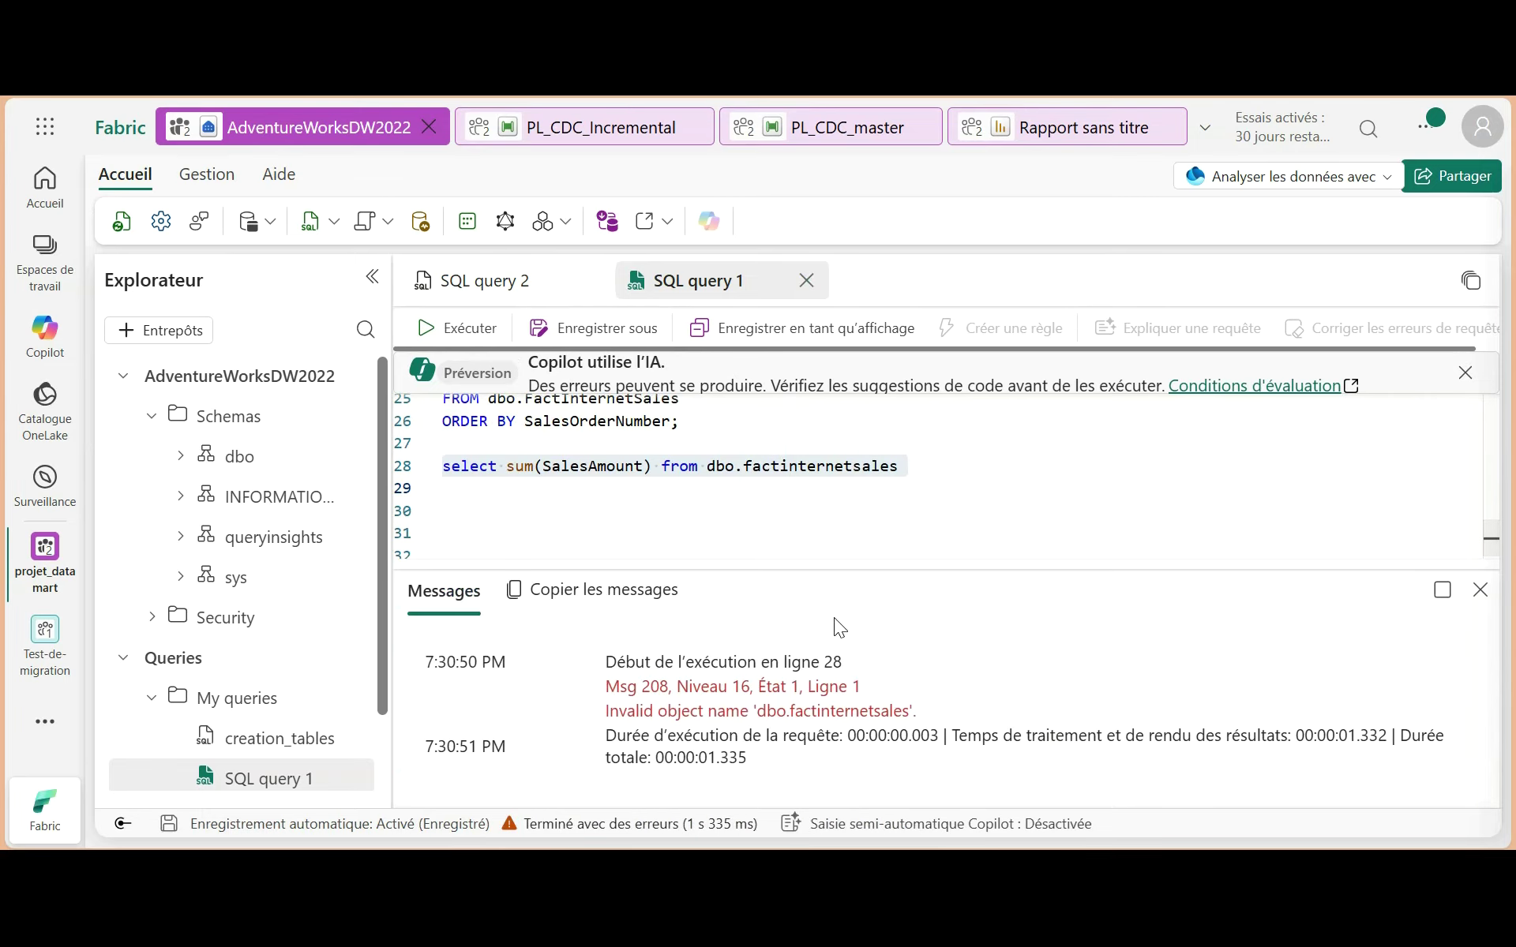
# Step: Remove the table reference dbo.factinternetsales after "from" in the sum query
pyautogui.click(872, 527)
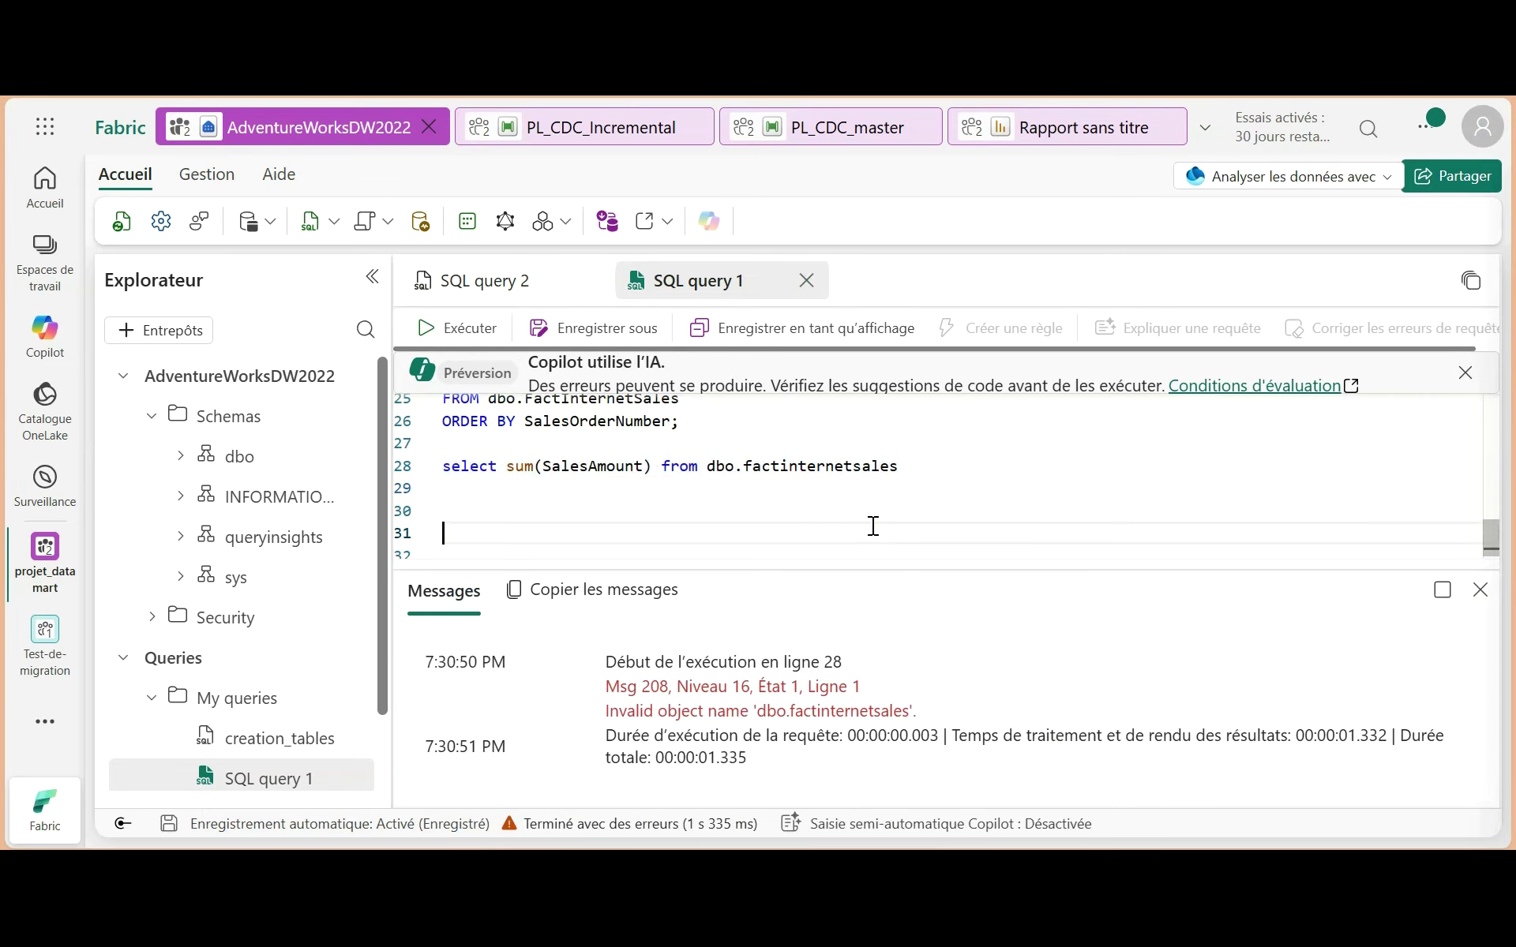
pyautogui.click(902, 466)
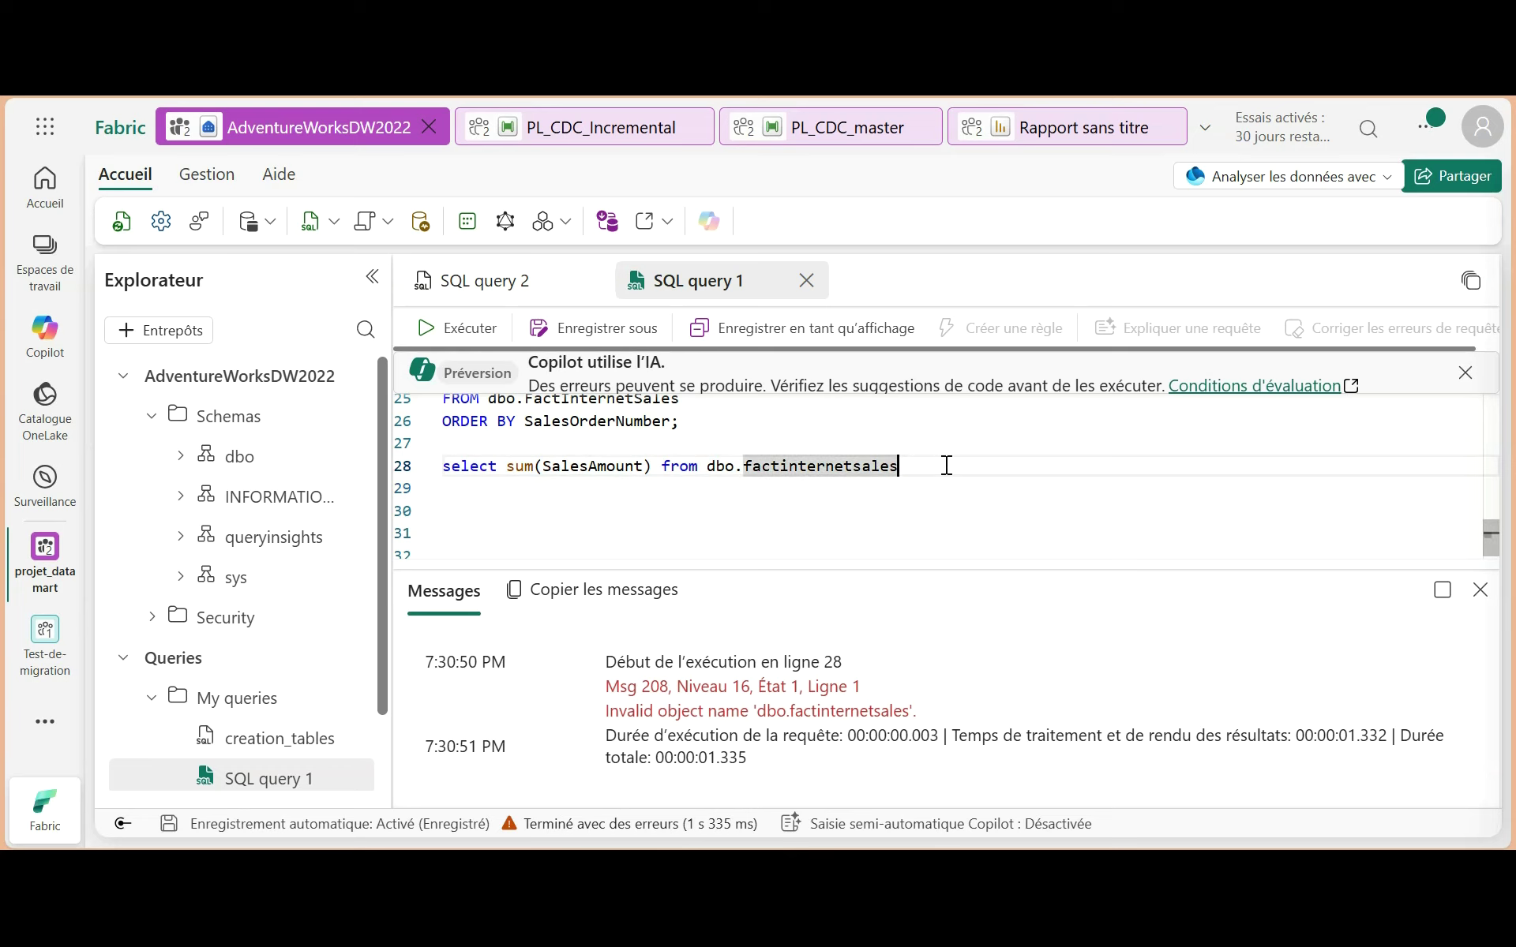
pyautogui.press('BackSpace')
pyautogui.press('BackSpace')
pyautogui.press('BackSpace')
pyautogui.press('BackSpace')
pyautogui.press('BackSpace')
pyautogui.press('BackSpace')
pyautogui.press('BackSpace')
pyautogui.press('BackSpace')
pyautogui.press('BackSpace')
pyautogui.press('BackSpace')
pyautogui.press('BackSpace')
pyautogui.press('BackSpace')
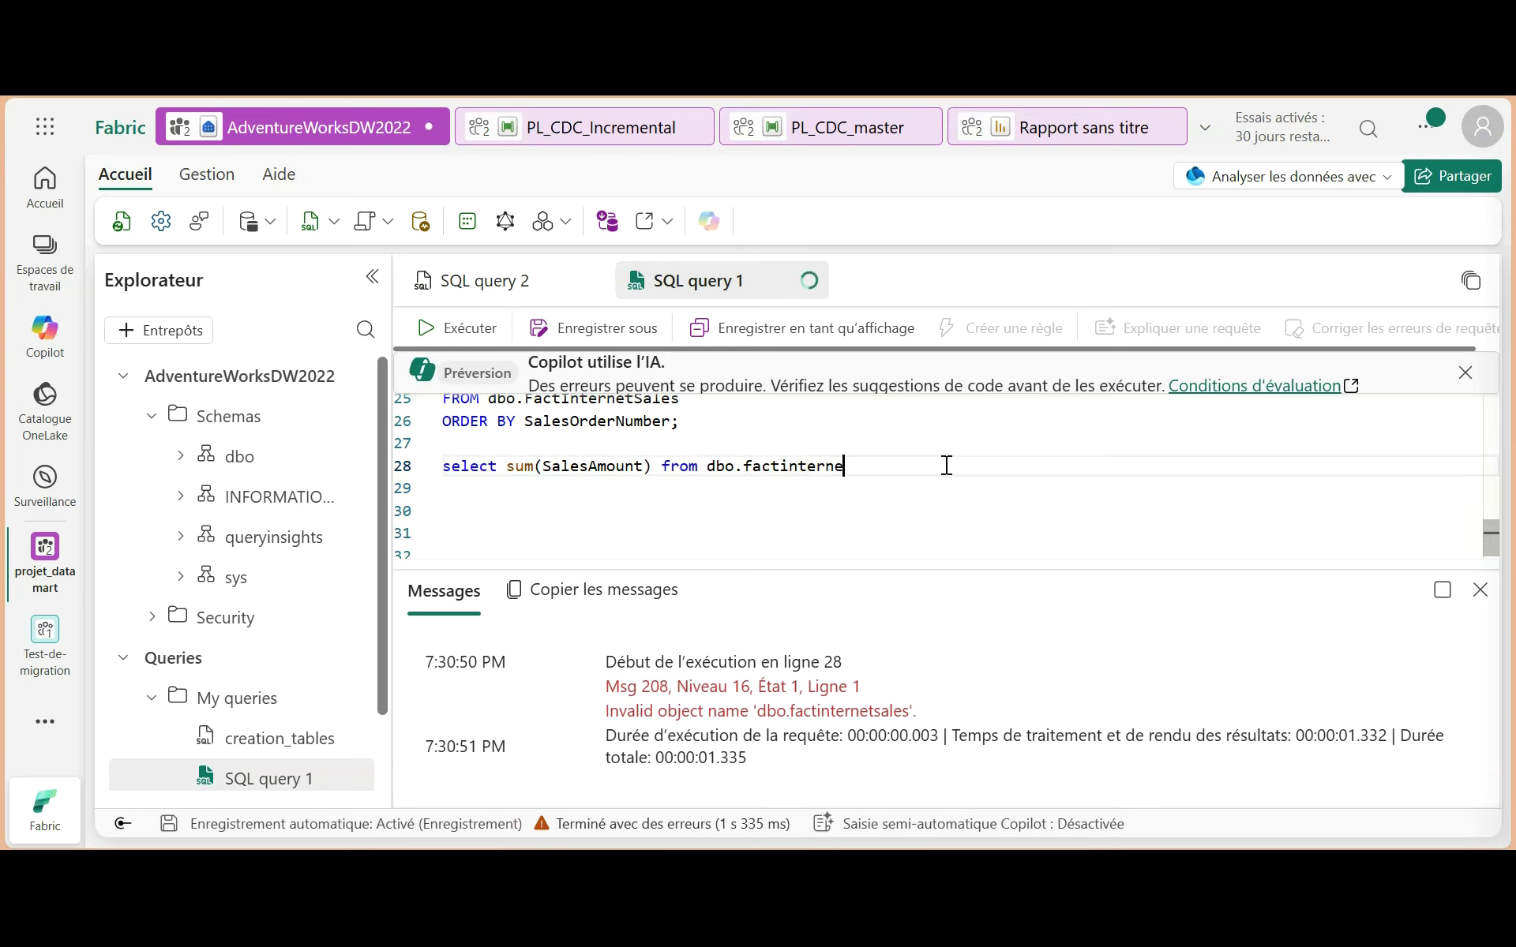
pyautogui.press('BackSpace')
pyautogui.press('BackSpace')
pyautogui.press('BackSpace')
pyautogui.press('BackSpace')
pyautogui.press('BackSpace')
pyautogui.press('BackSpace')
pyautogui.press('BackSpace')
pyautogui.press('BackSpace')
pyautogui.press('BackSpace')
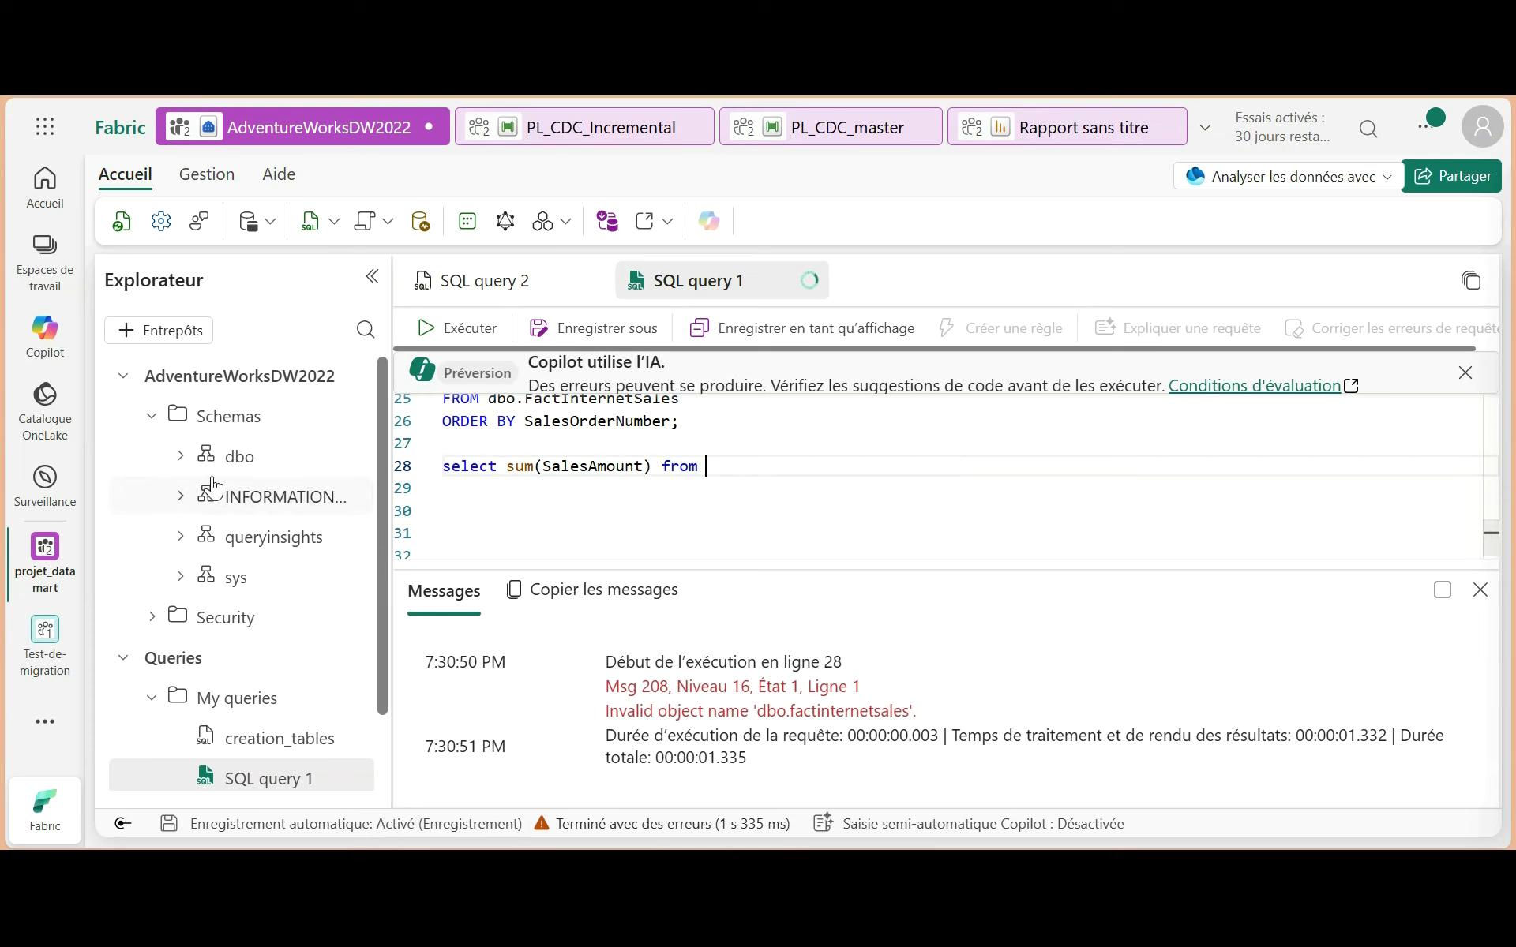
# Step: Insert the dbo schema's FactInternetSales table from the explorer as the sum query's source, and run only that statement
pyautogui.click(185, 462)
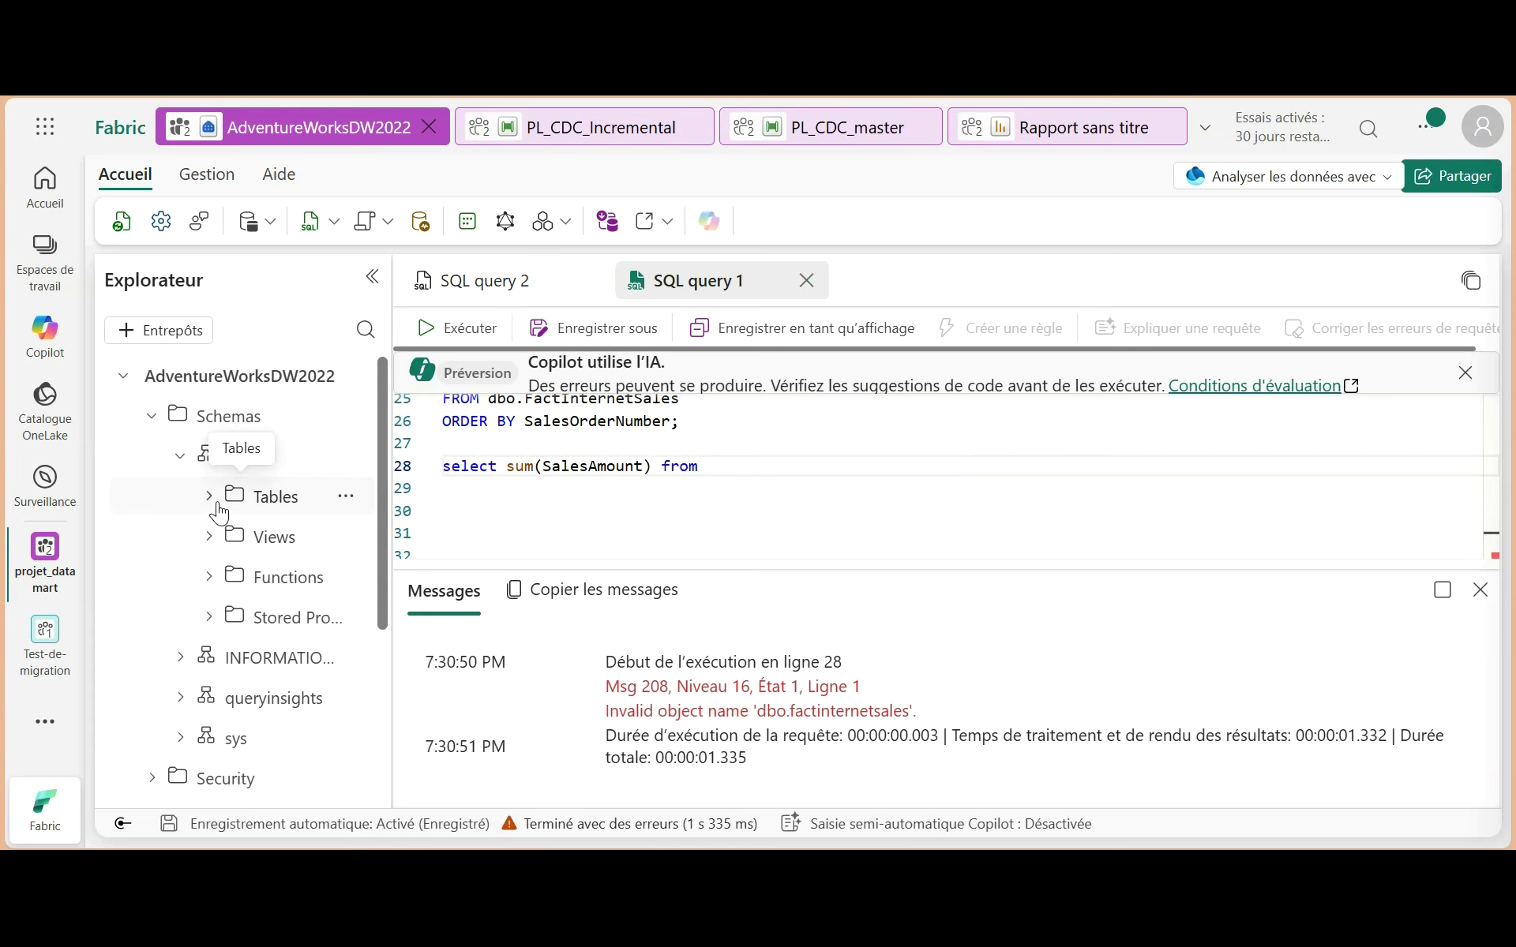
pyautogui.click(210, 496)
pyautogui.moveTo(321, 694); pyautogui.dragTo(785, 480)
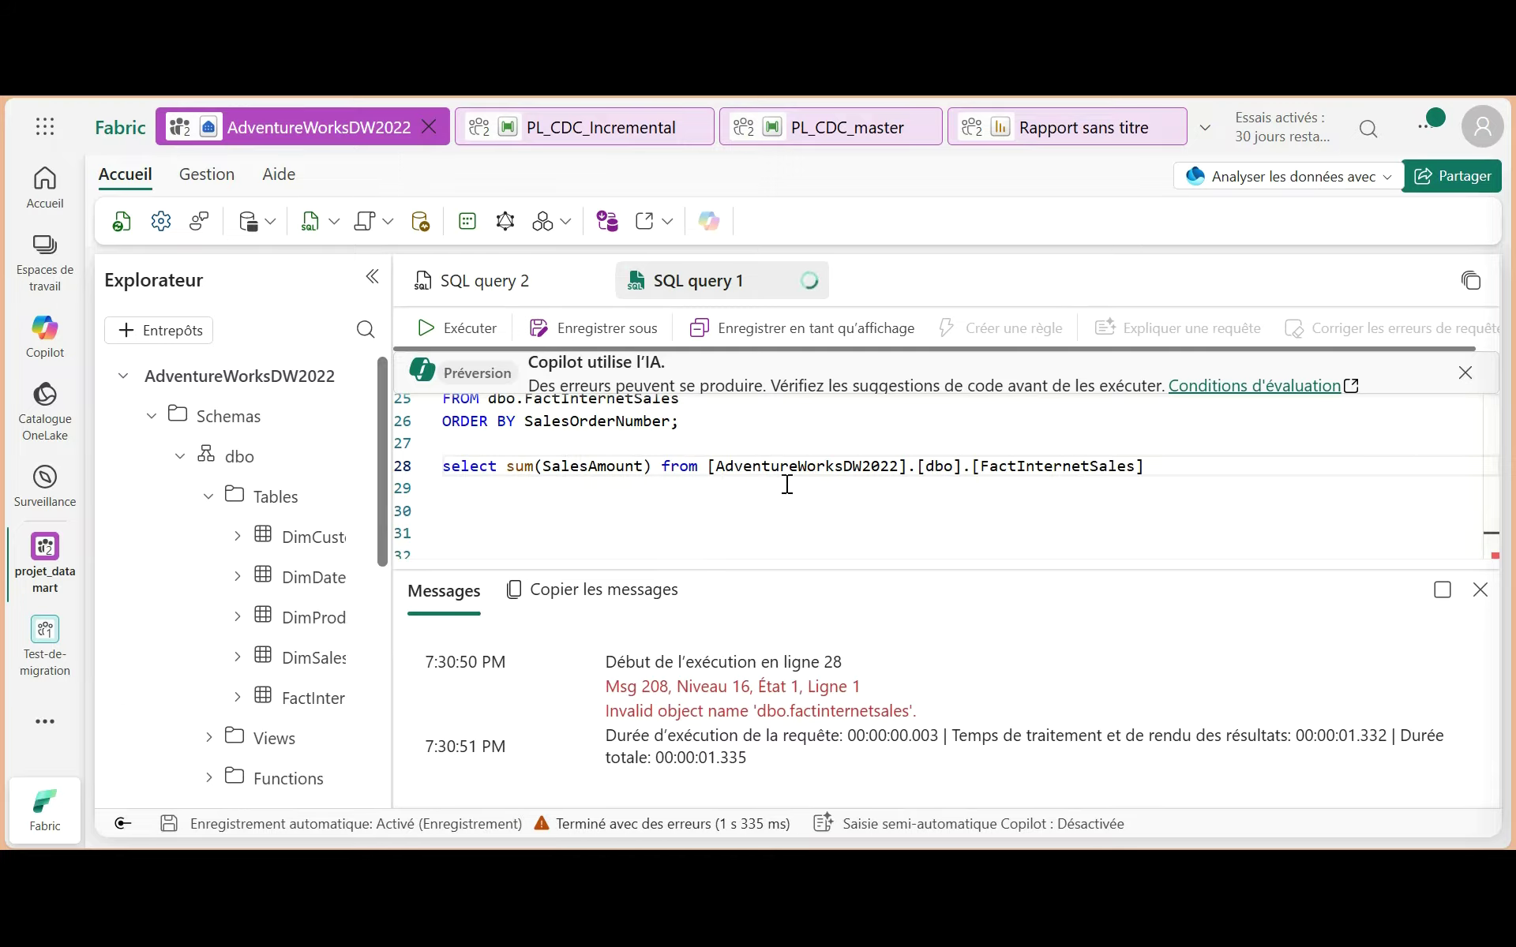
pyautogui.tripleClick(707, 467)
pyautogui.click(484, 329)
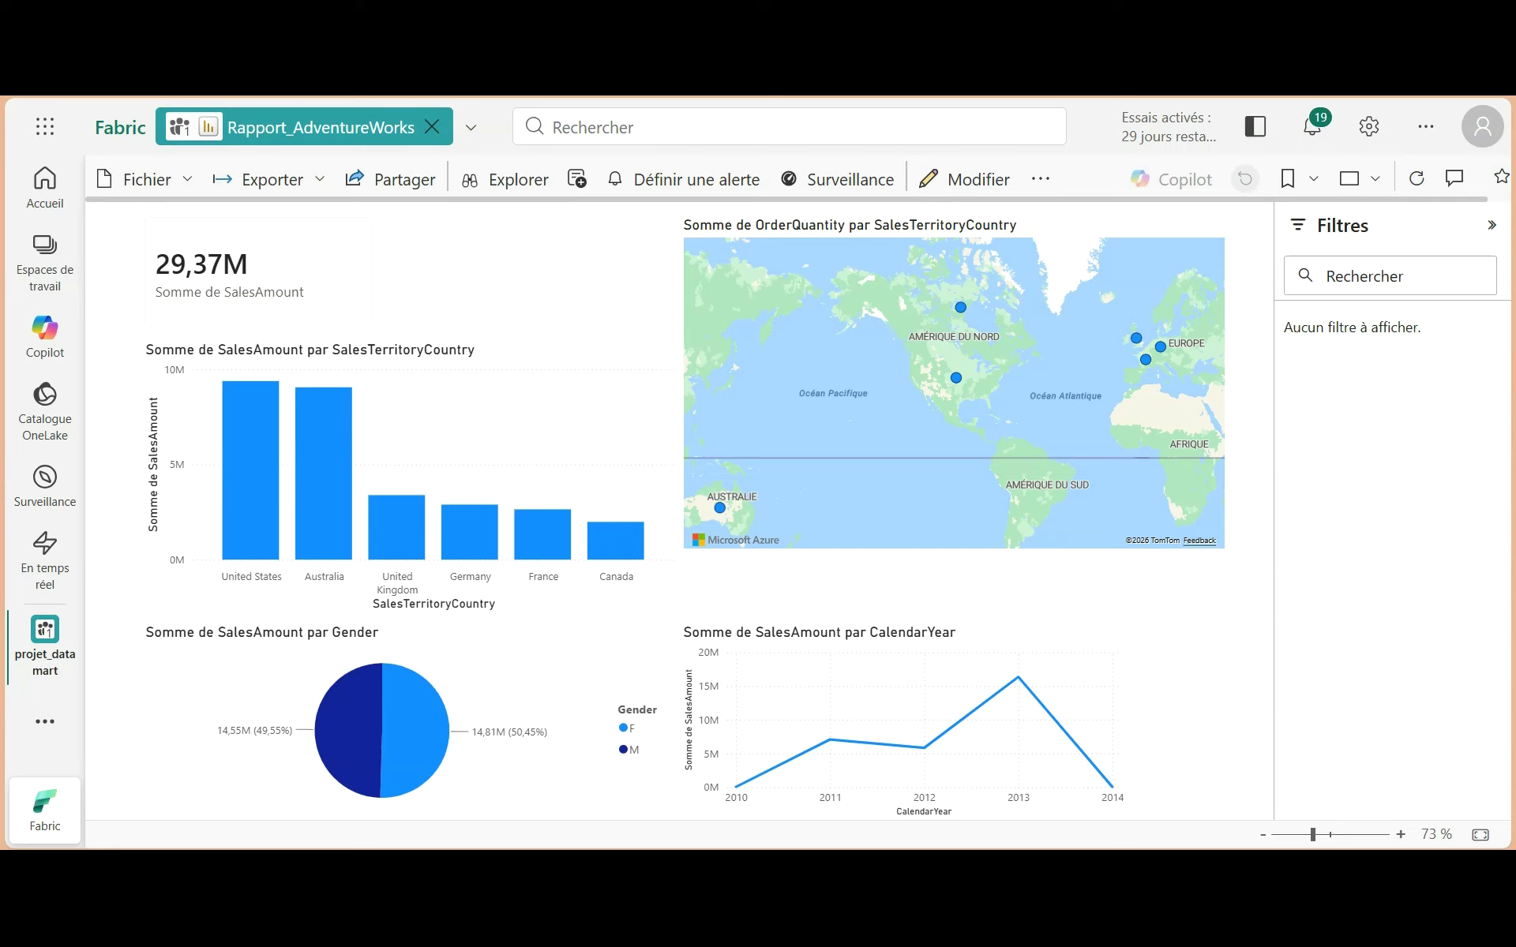
# Step: Switch to SQL Server Management Studio and run only the ÉTAPE 2 UPDATE that adds 1000000.00 to SalesAmount for one order in dbo.FactInternetSales
pyautogui.hotkey('alt', 'Tab')
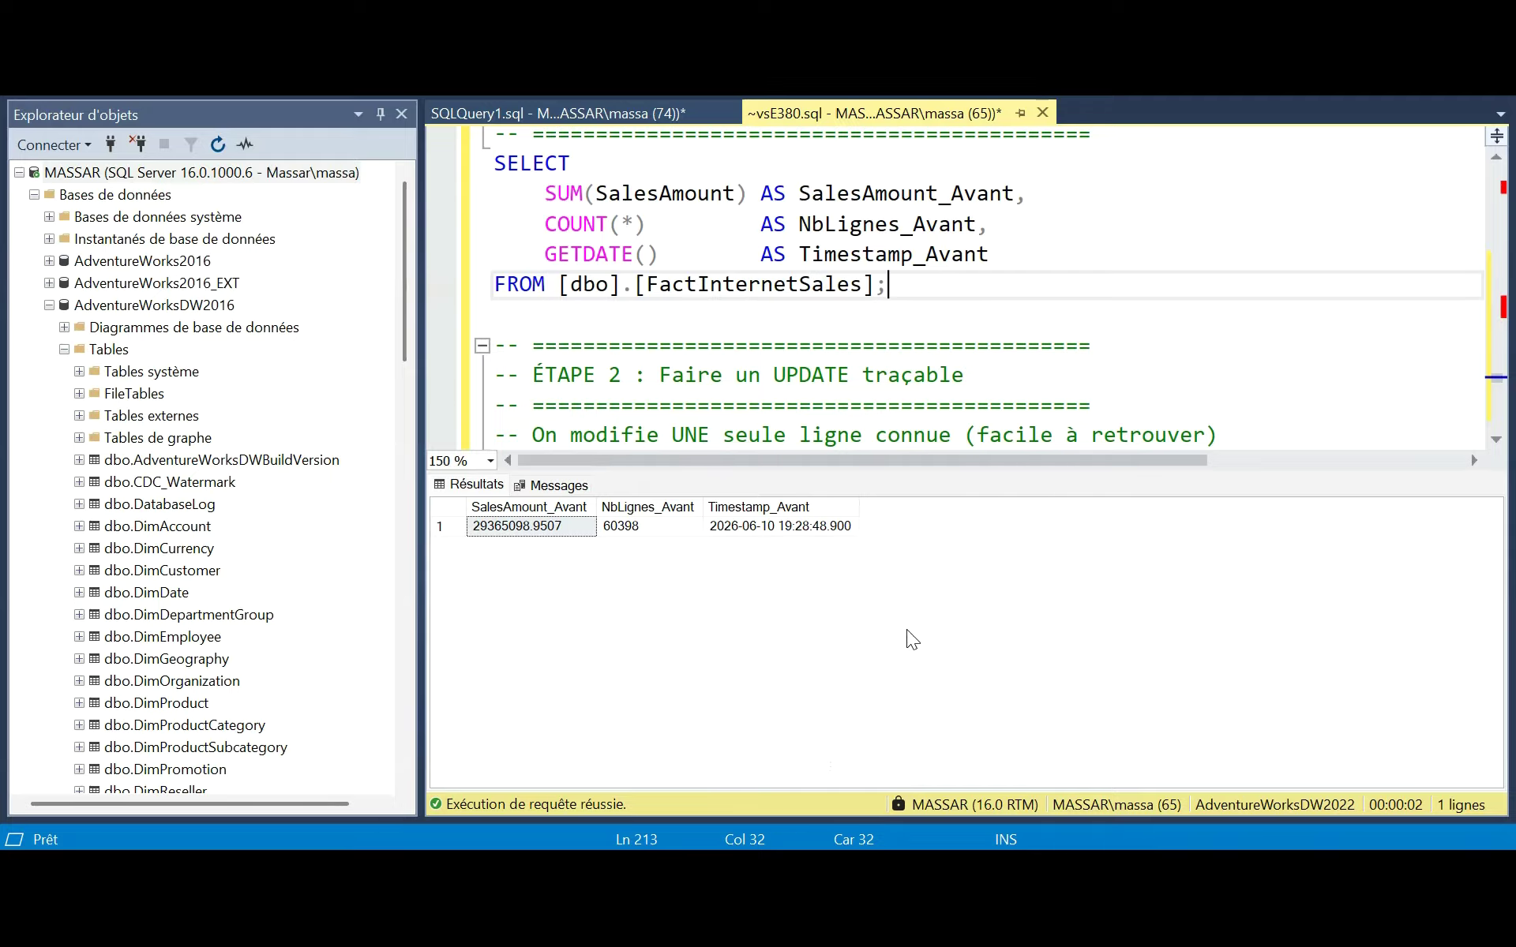
pyautogui.scroll(-3, 892, 338)
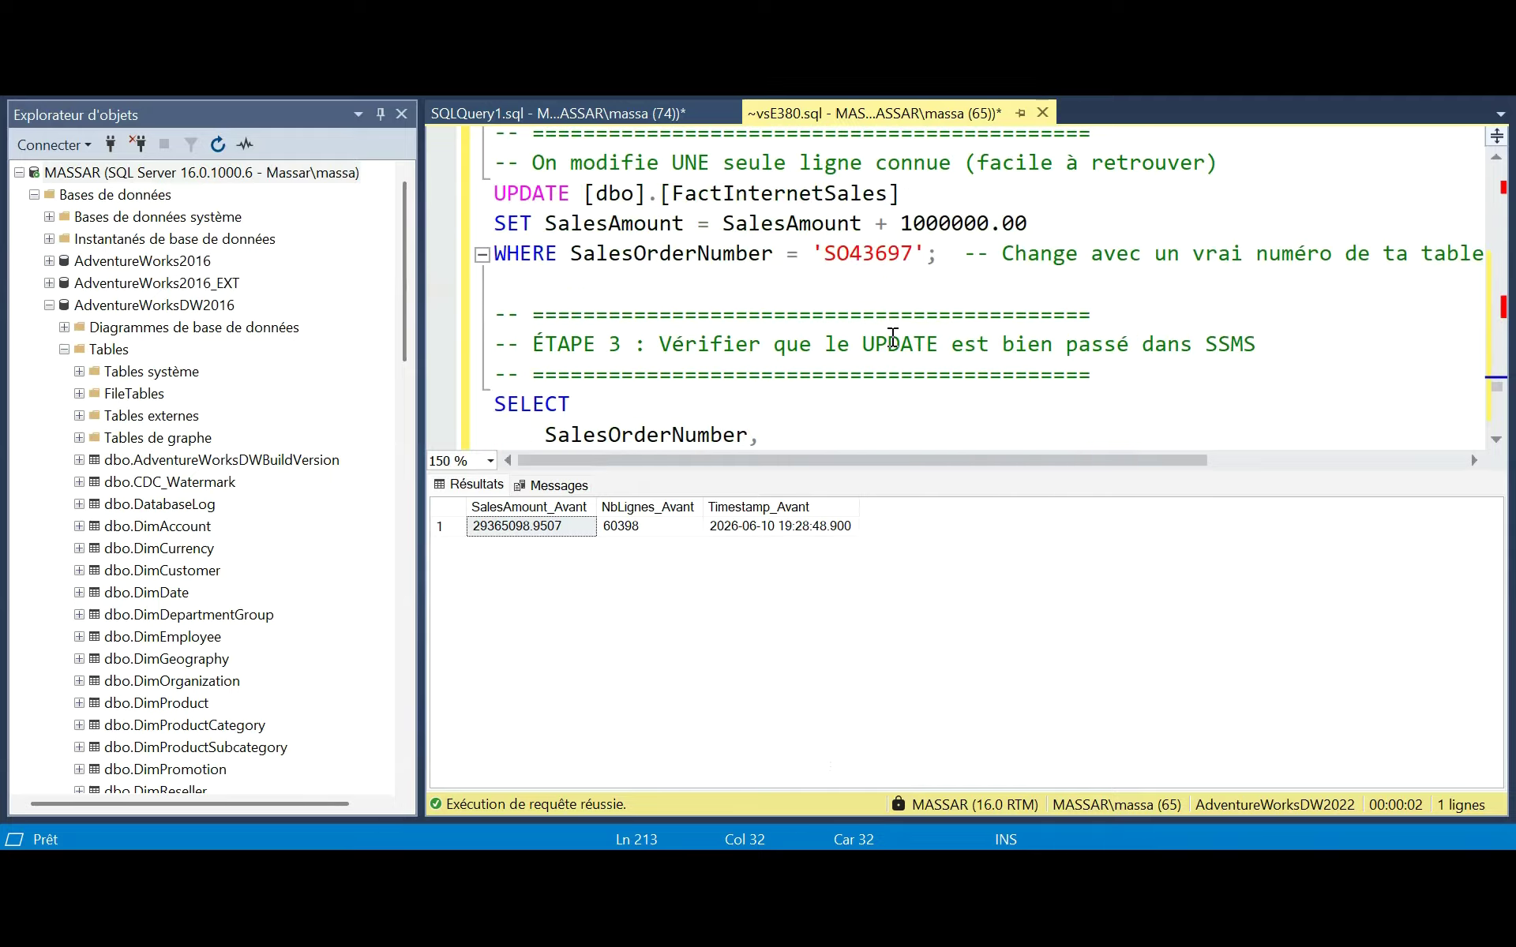
pyautogui.scroll(1, 892, 338)
pyautogui.click(1001, 314)
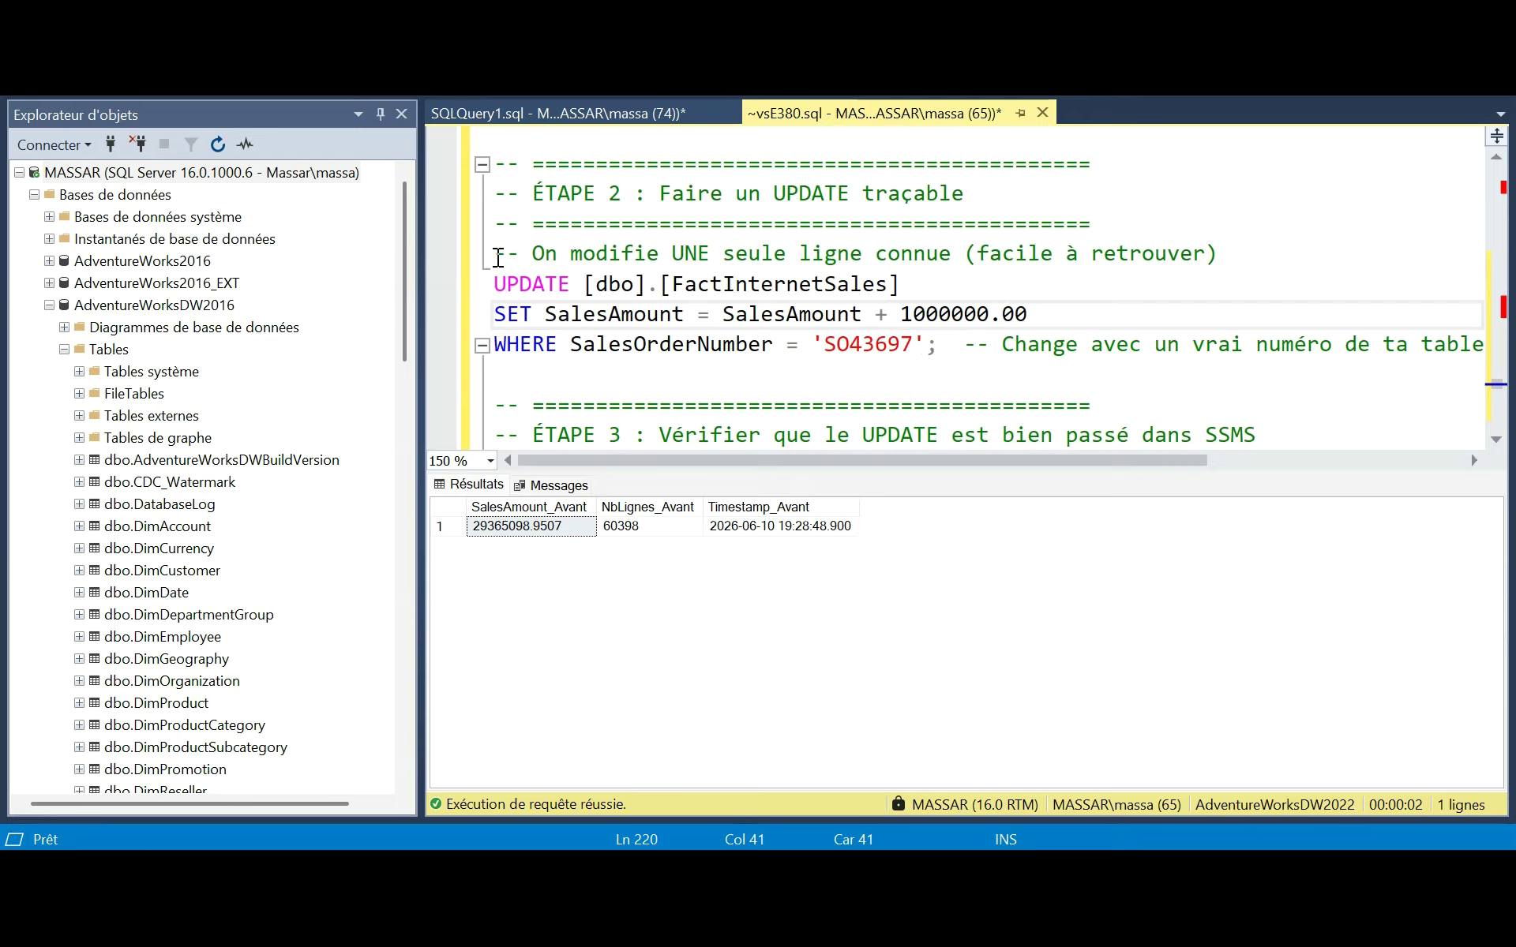
pyautogui.moveTo(499, 258); pyautogui.dragTo(817, 367)
pyautogui.click(817, 368)
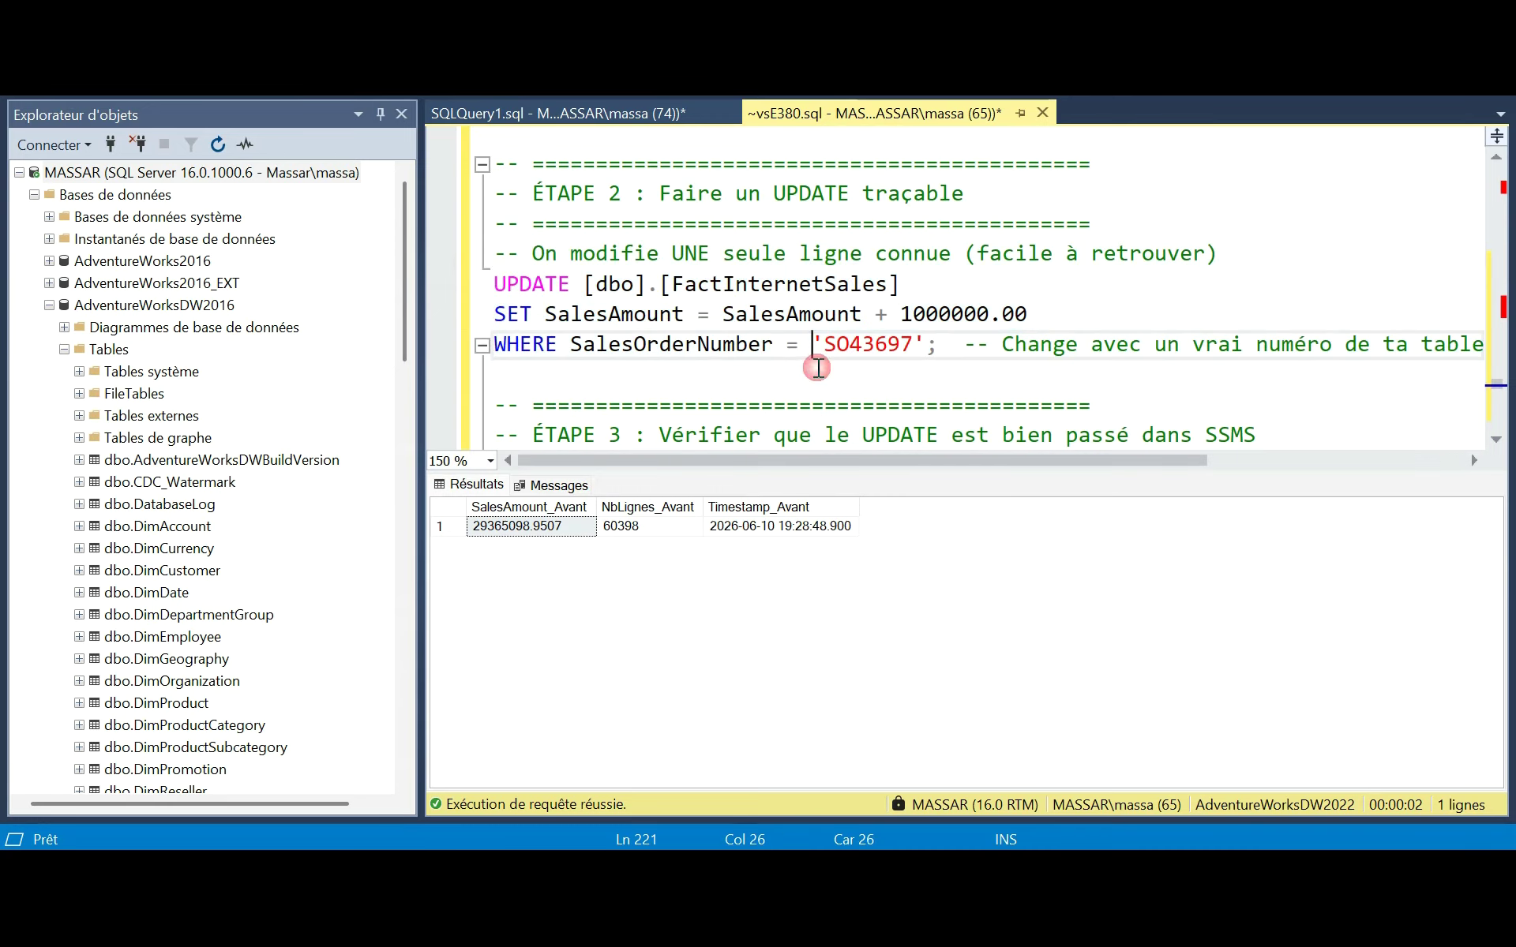
pyautogui.moveTo(963, 347); pyautogui.dragTo(476, 269)
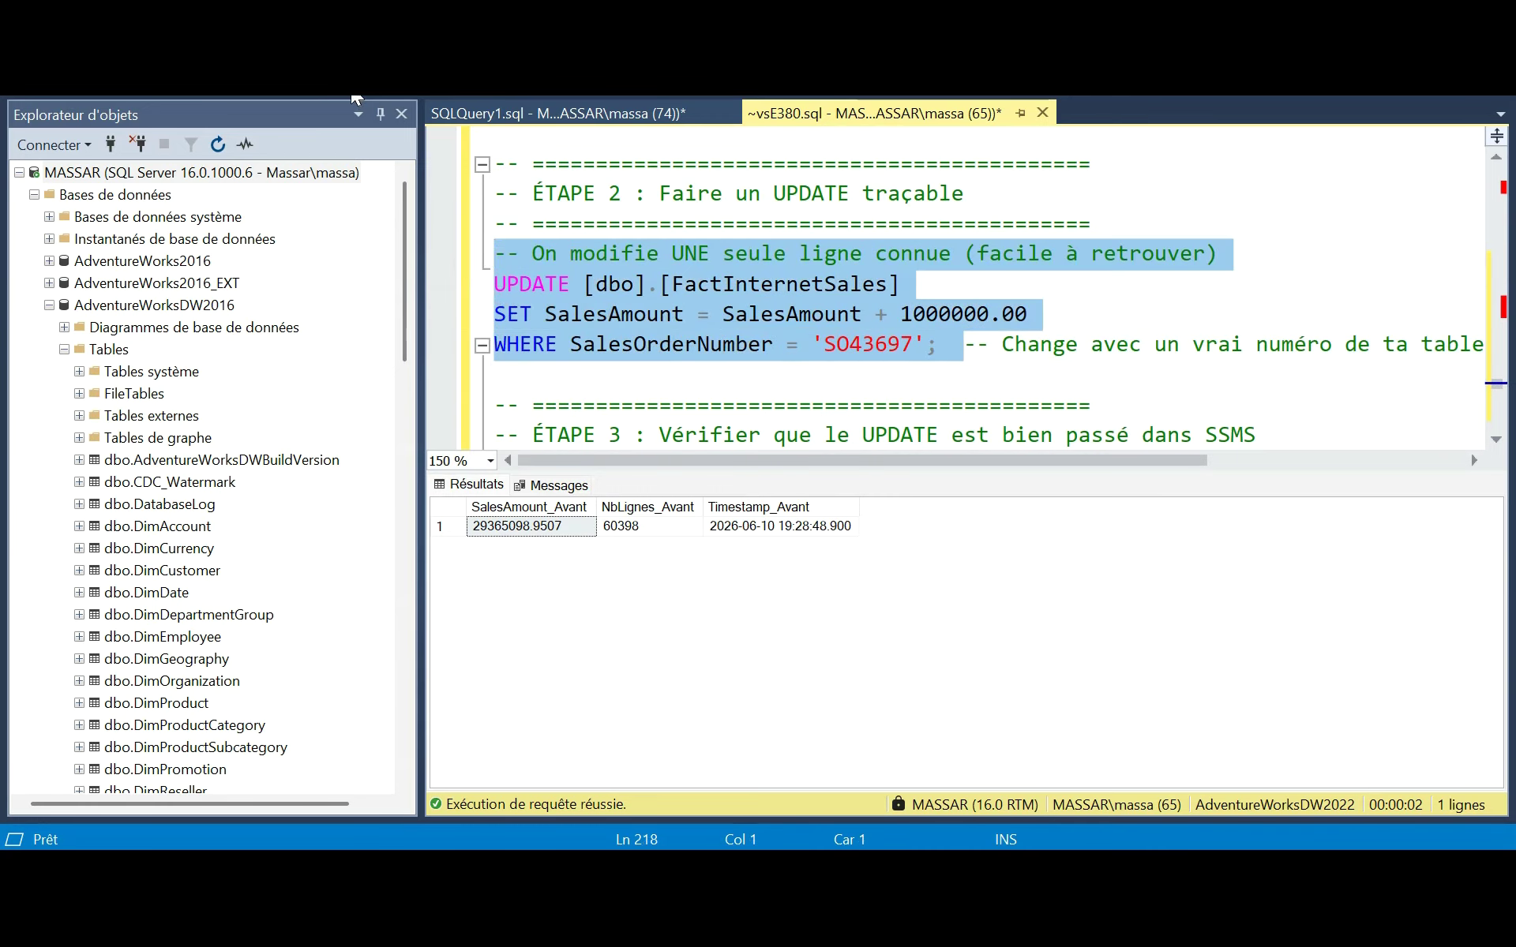
pyautogui.press('F5')
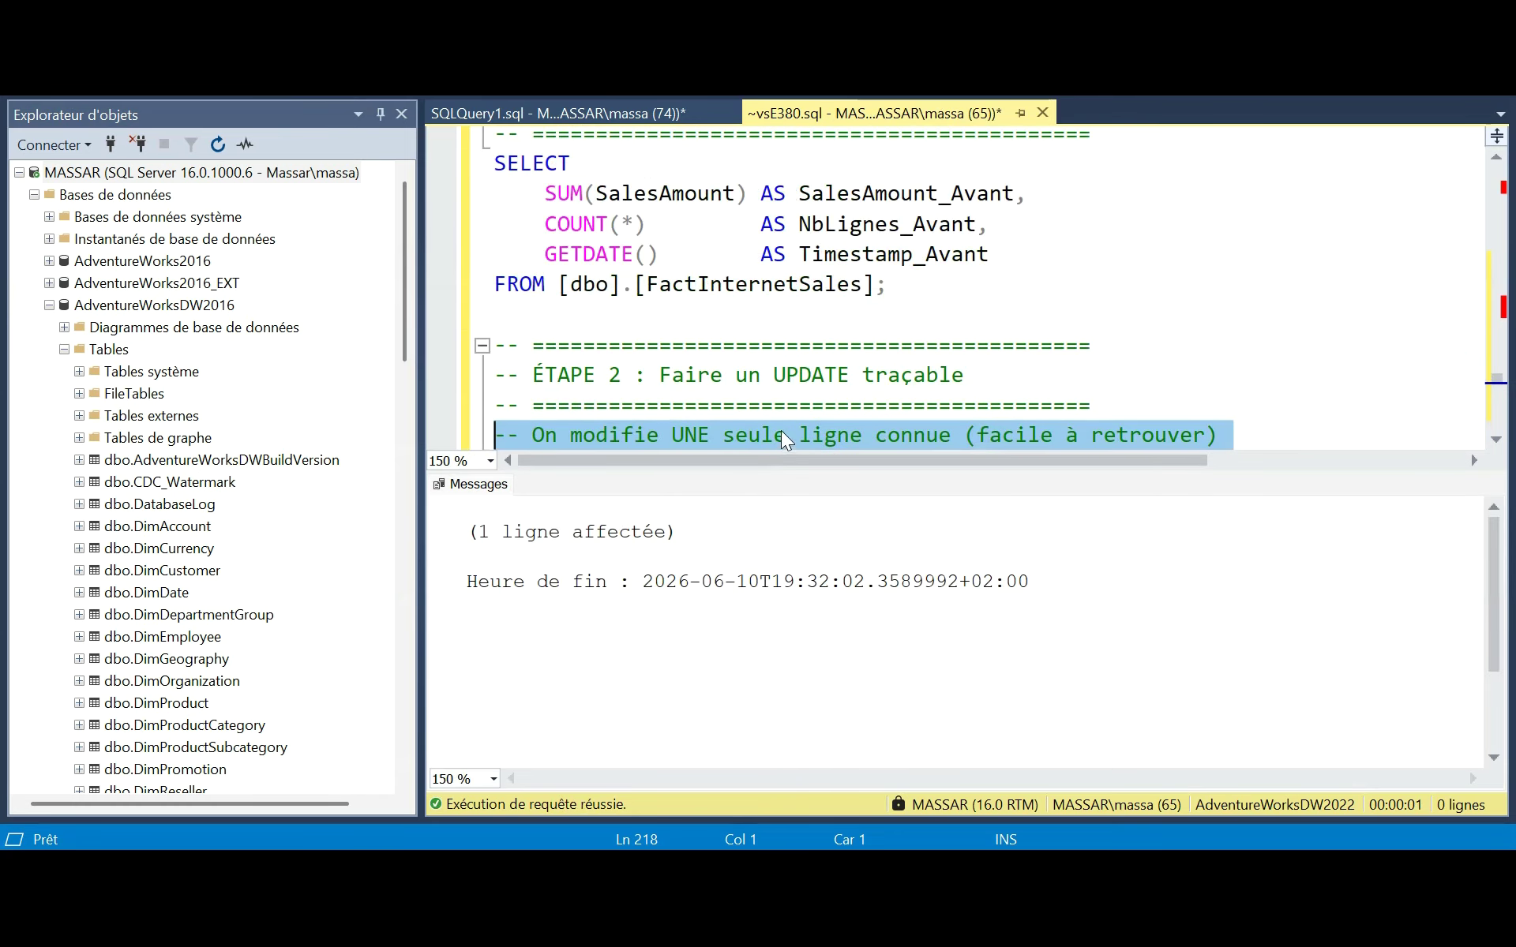
# Step: Rerun only the ÉTAPE 1 SELECT on dbo.FactInternetSales to check the SalesAmount sum after the update
pyautogui.scroll(2, 785, 438)
pyautogui.moveTo(937, 293); pyautogui.dragTo(482, 161)
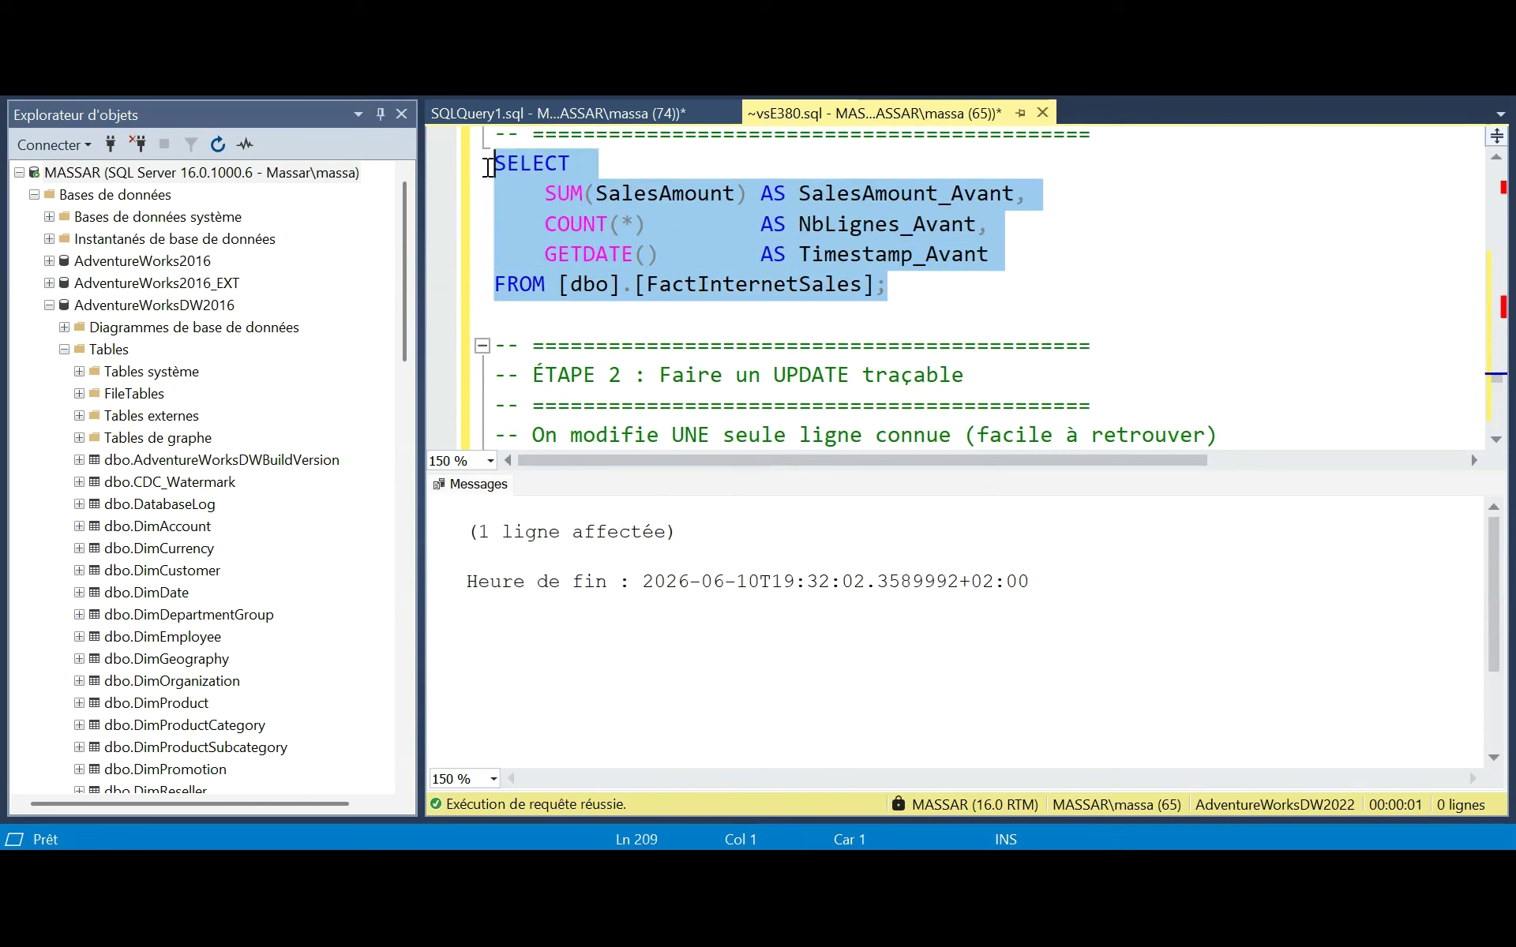
pyautogui.press('F5')
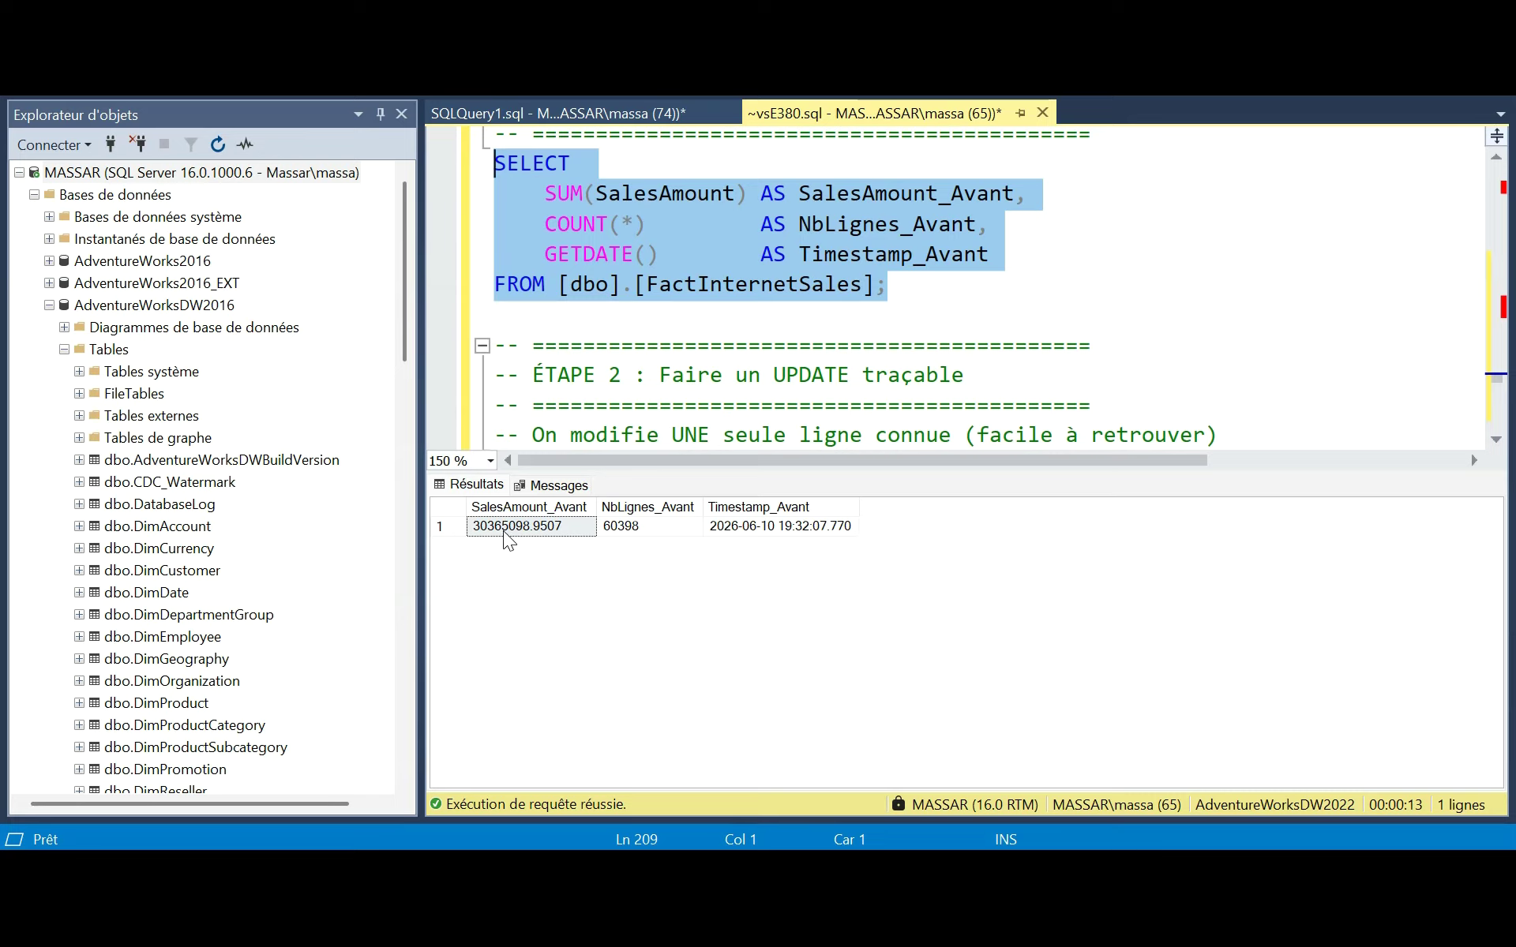
# Step: Switch to Microsoft Fabric, run the PL_CDC_Incremental pipeline and check the status of its activities down to FactInternetSales
pyautogui.click(340, 857)
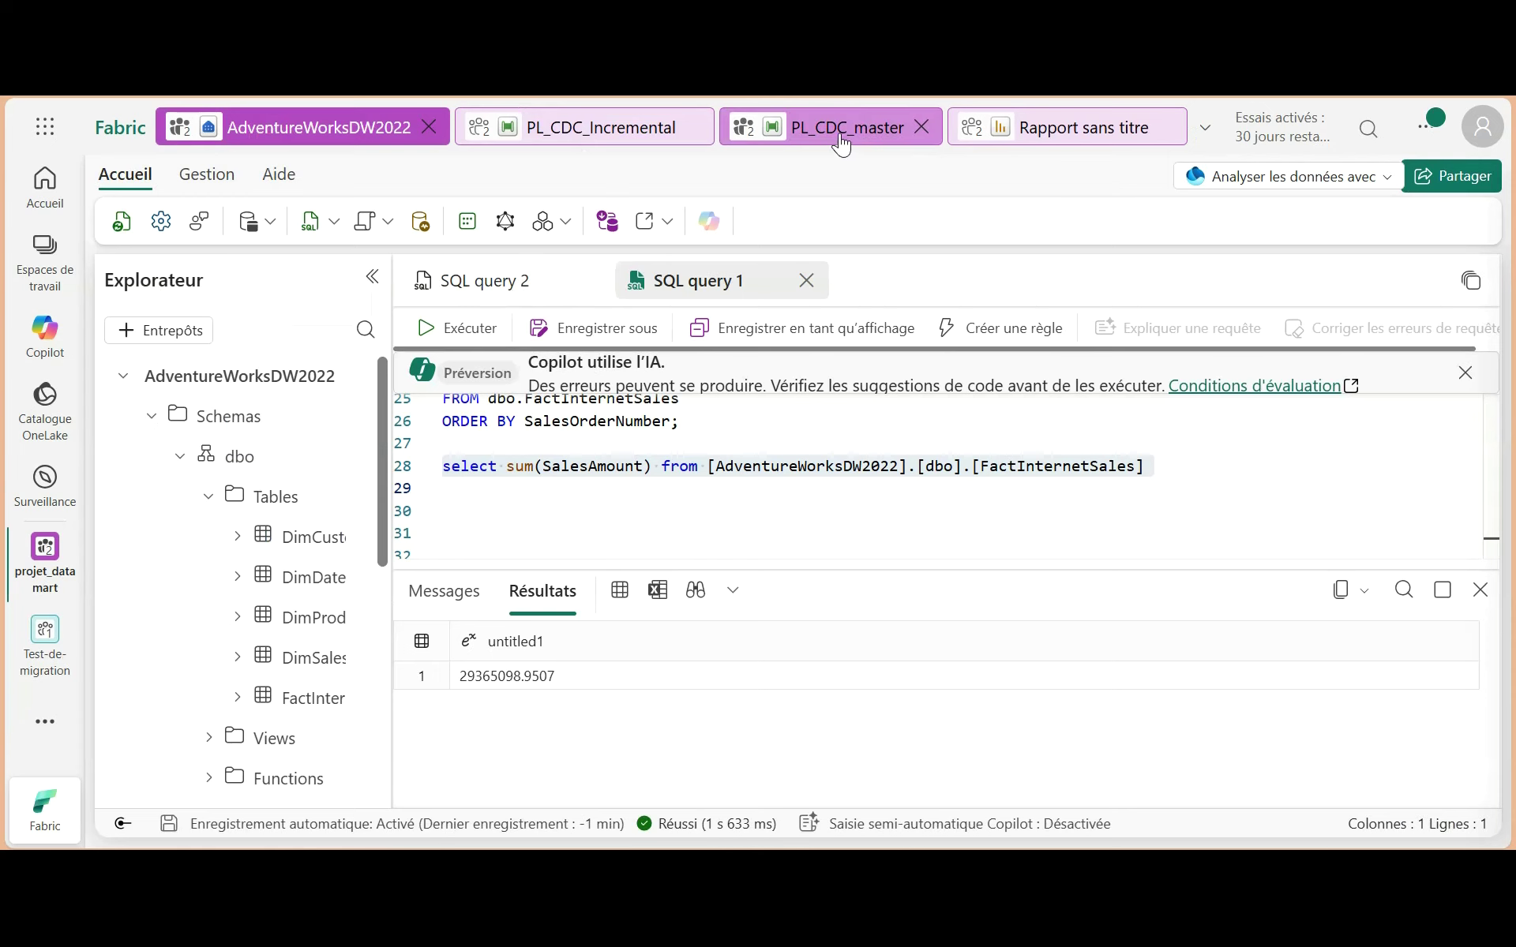
pyautogui.click(612, 141)
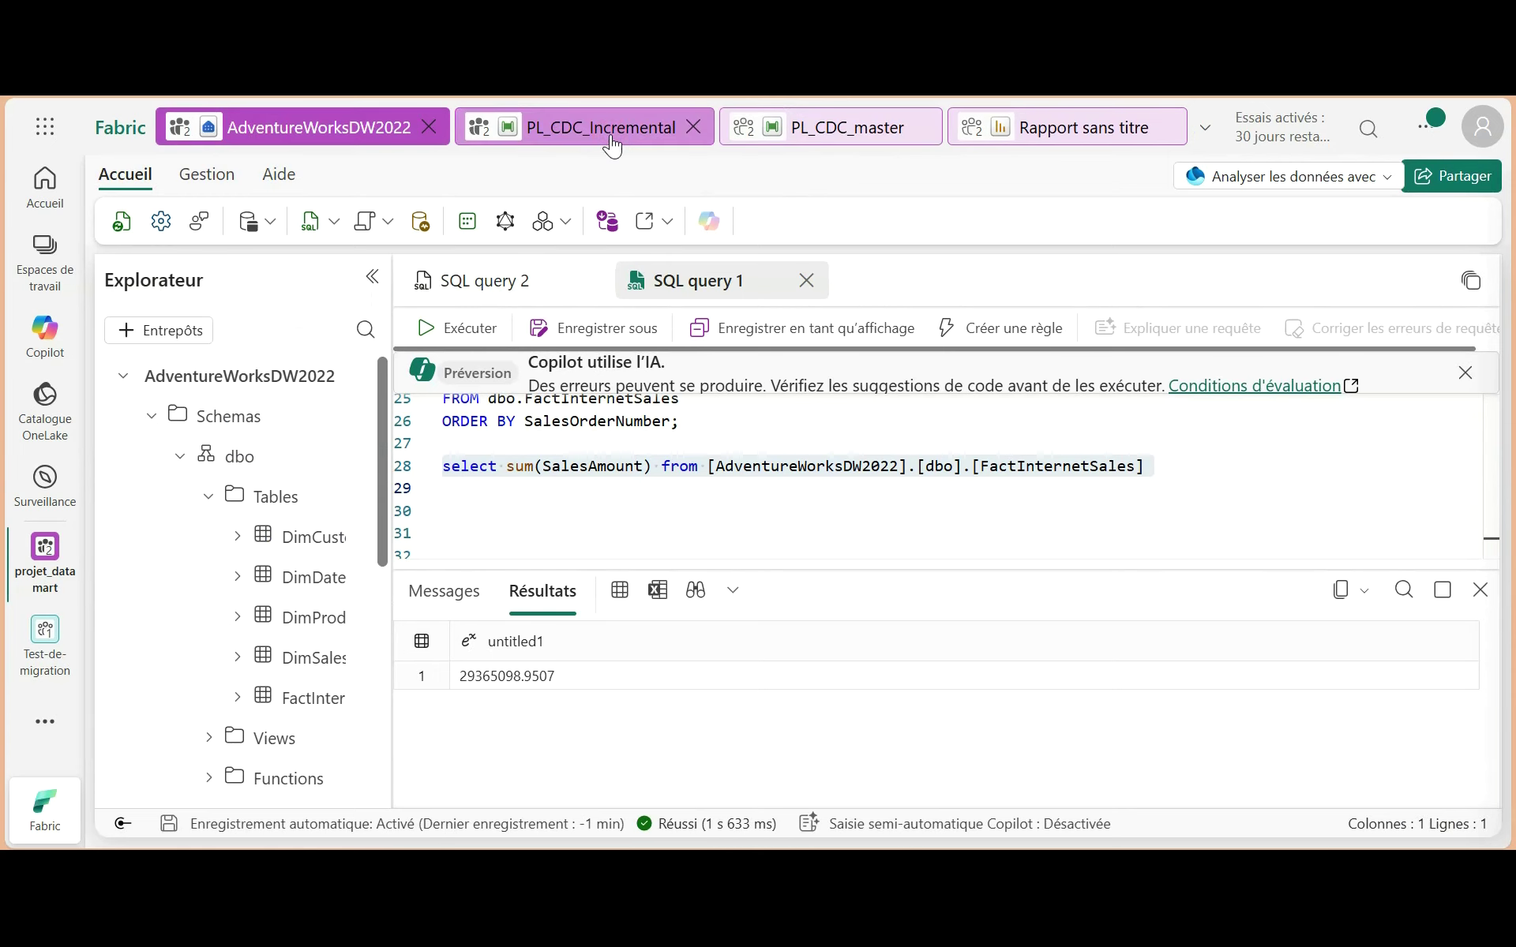
pyautogui.click(612, 142)
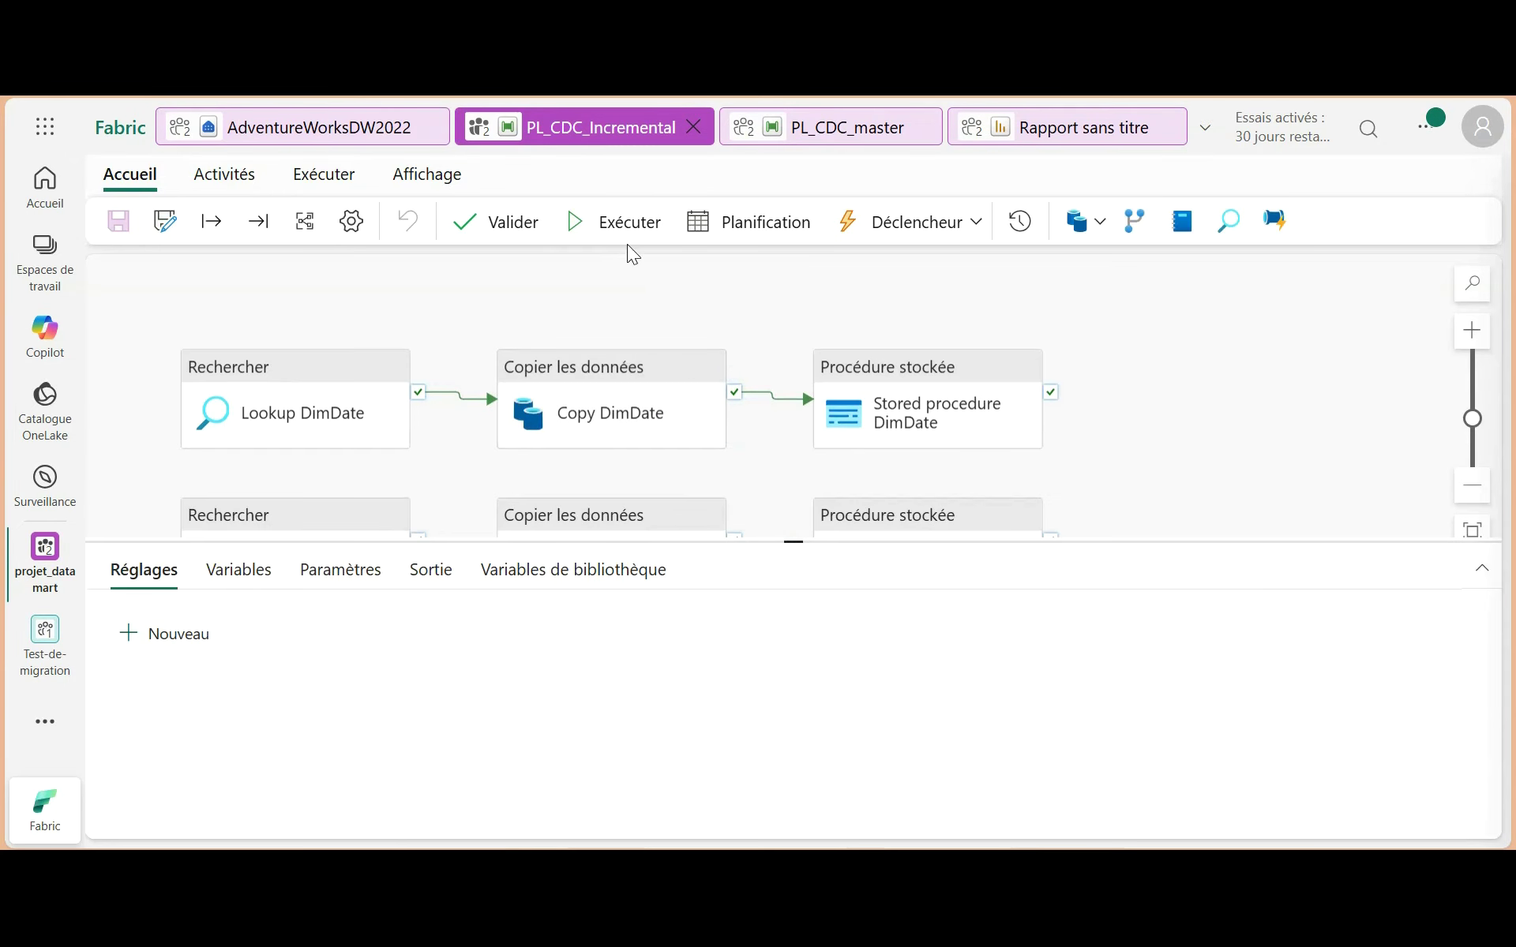
pyautogui.click(624, 223)
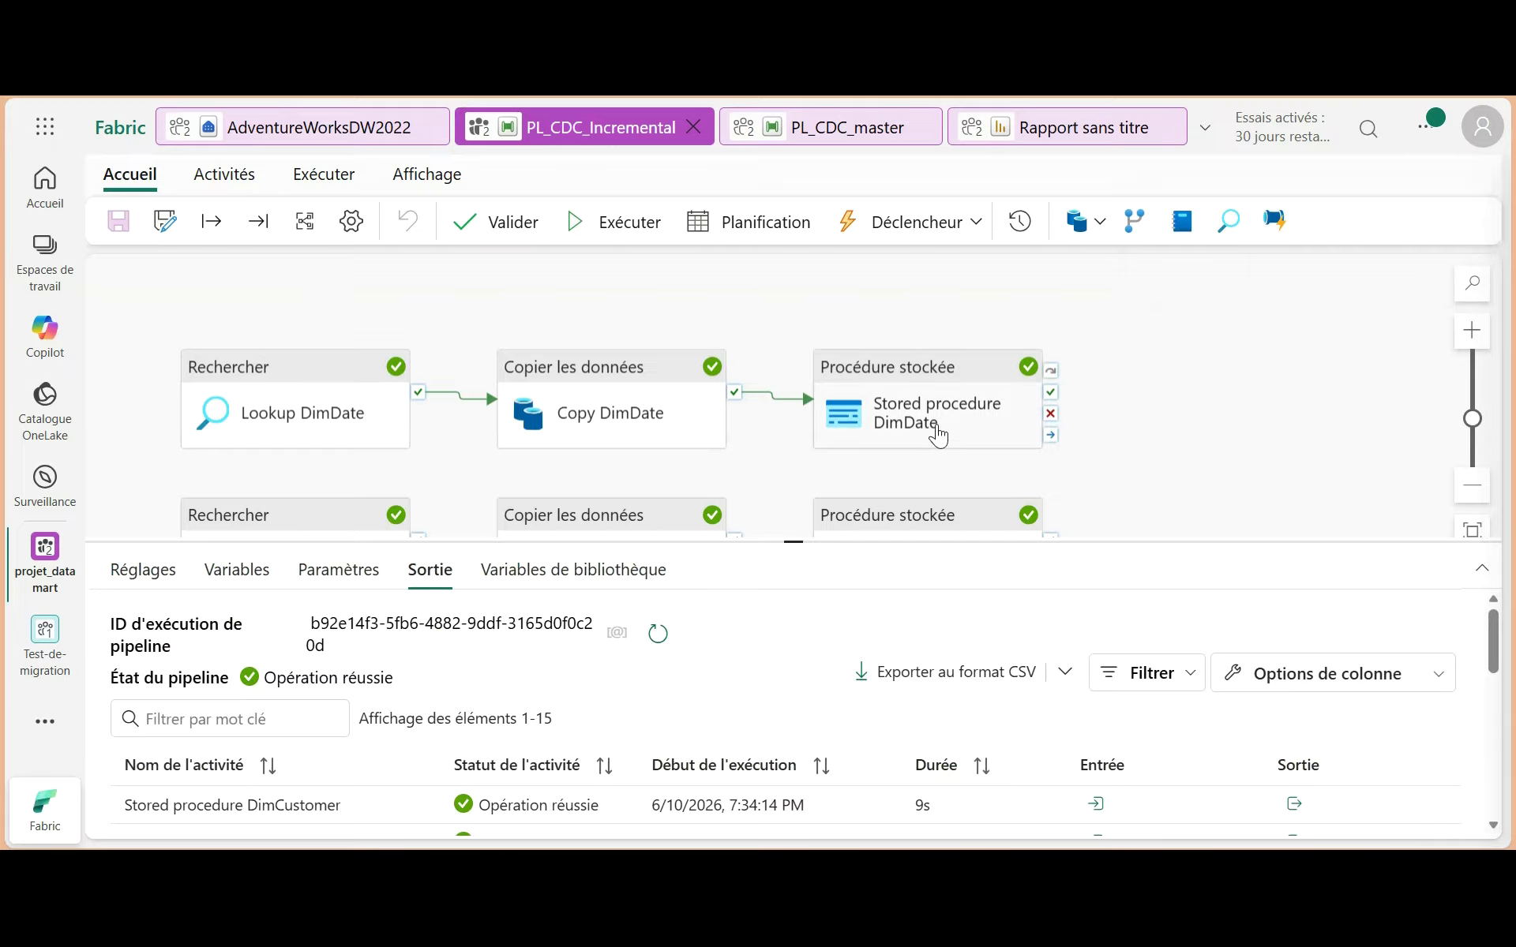
pyautogui.scroll(-10, 1090, 387)
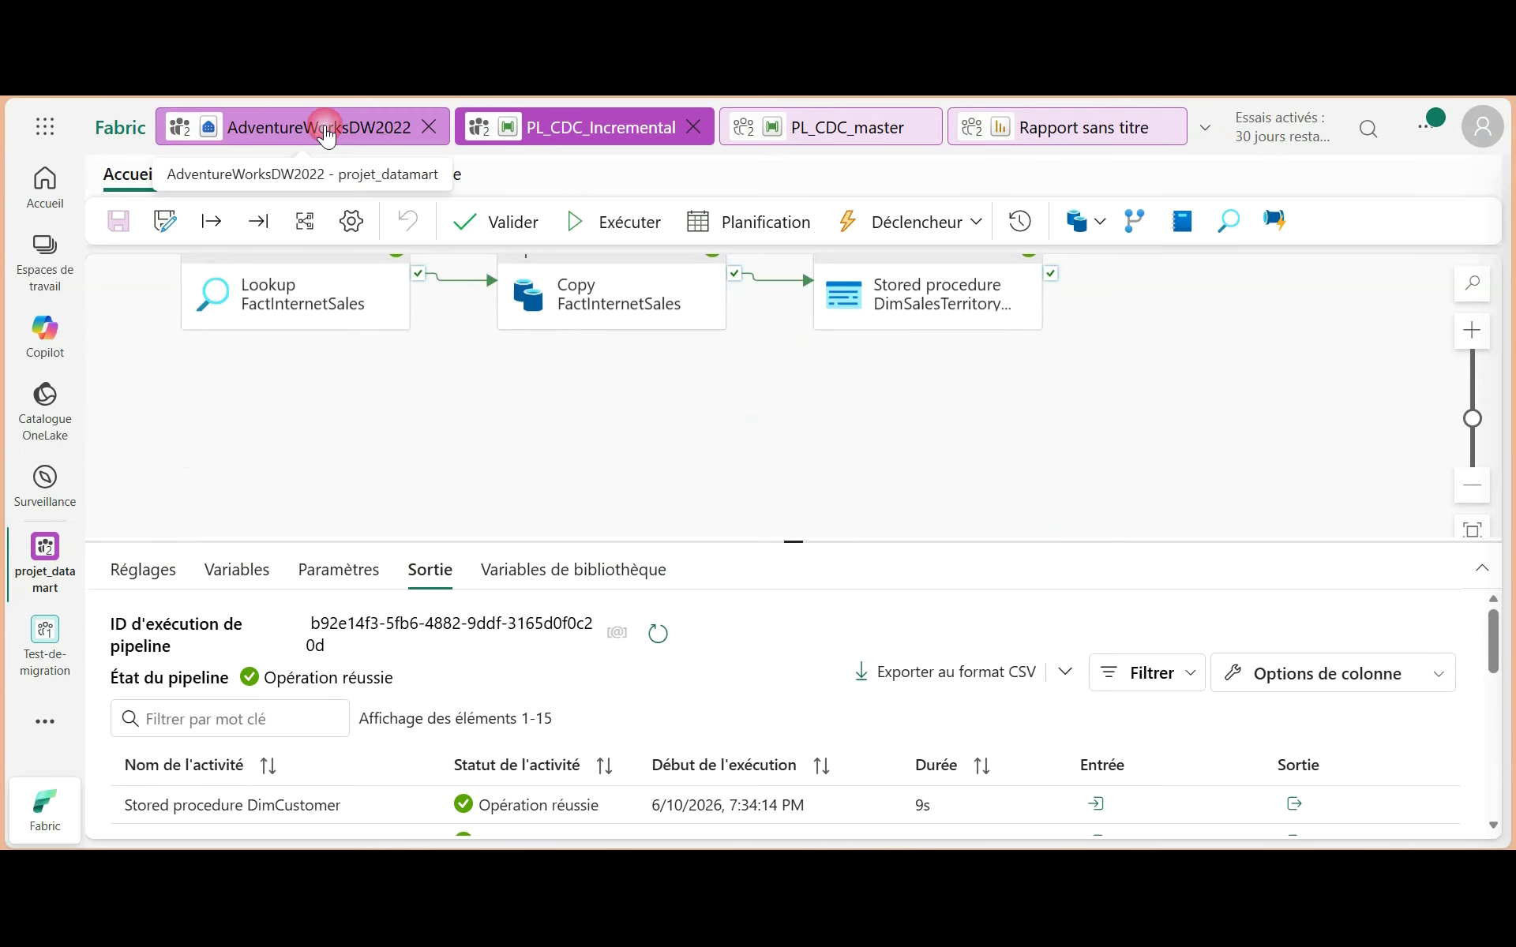
# Step: Rerun the SalesAmount sum query on FactInternetSales in the AdventureWorksDW2022 warehouse
pyautogui.click(326, 134)
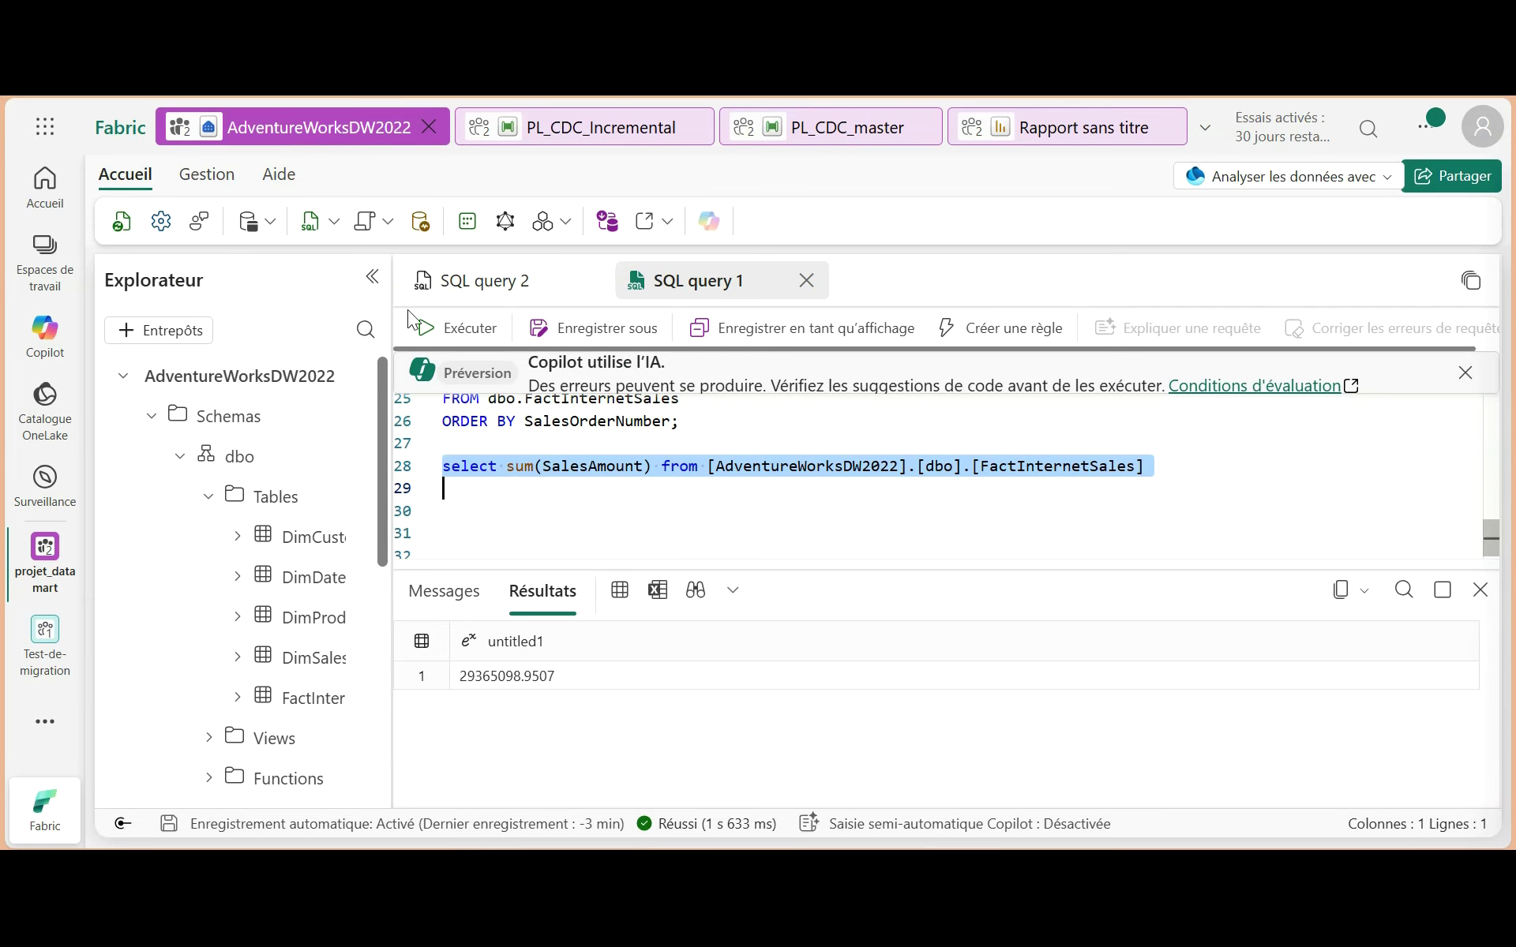
pyautogui.click(443, 333)
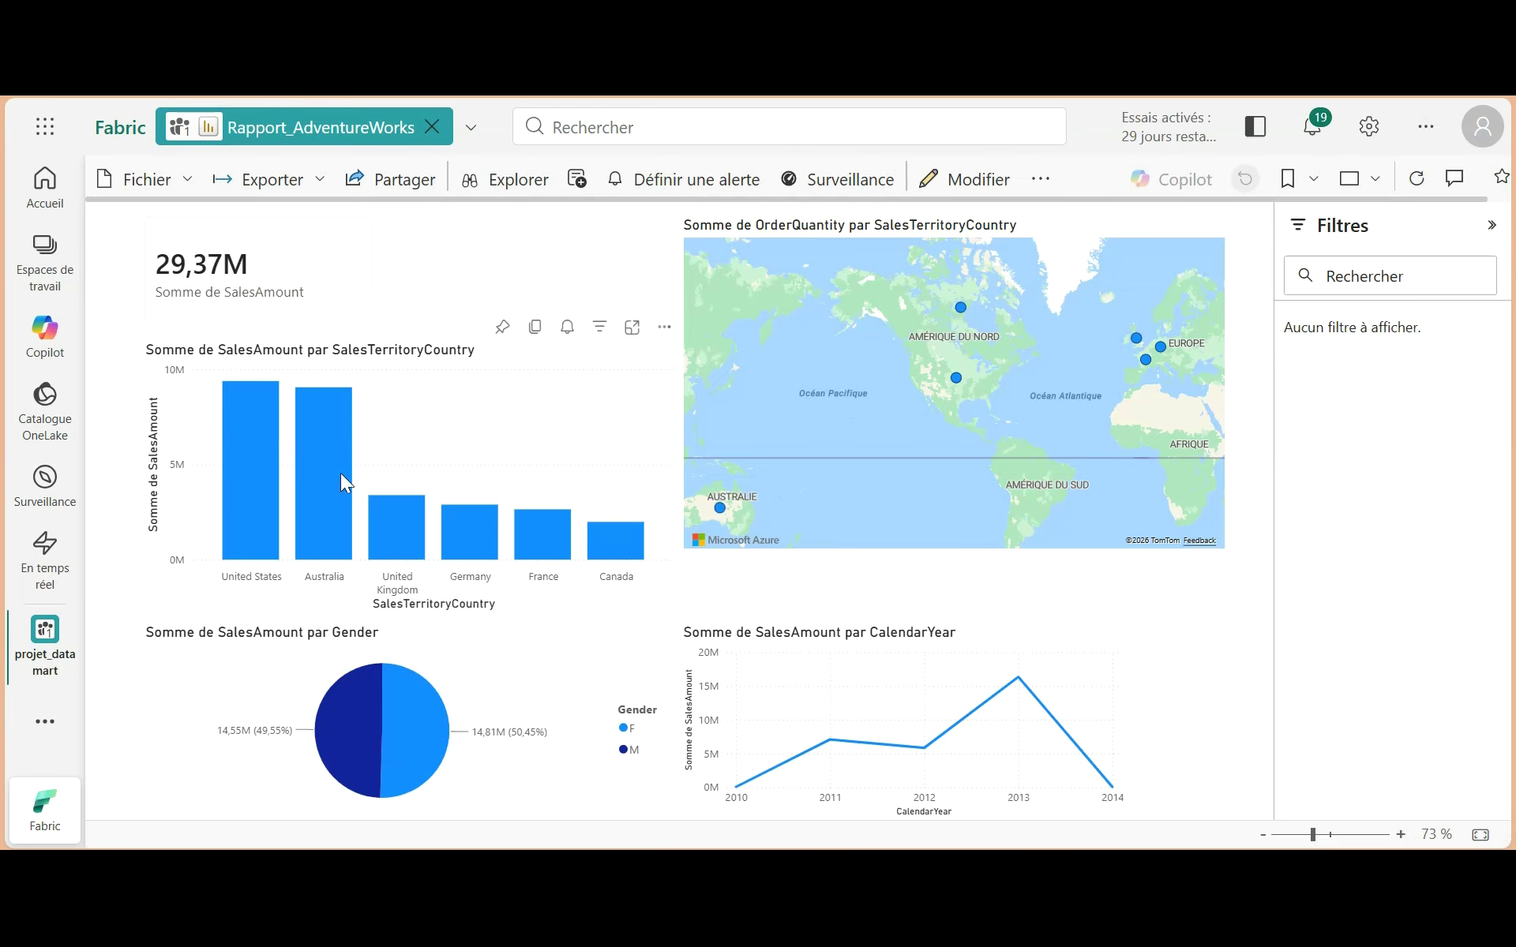
# Step: In Rapport_AdventureWorks, cross-filter the visuals by United States, Australia and United Kingdom in turn to compare SalesAmount before refreshing
pyautogui.click(252, 452)
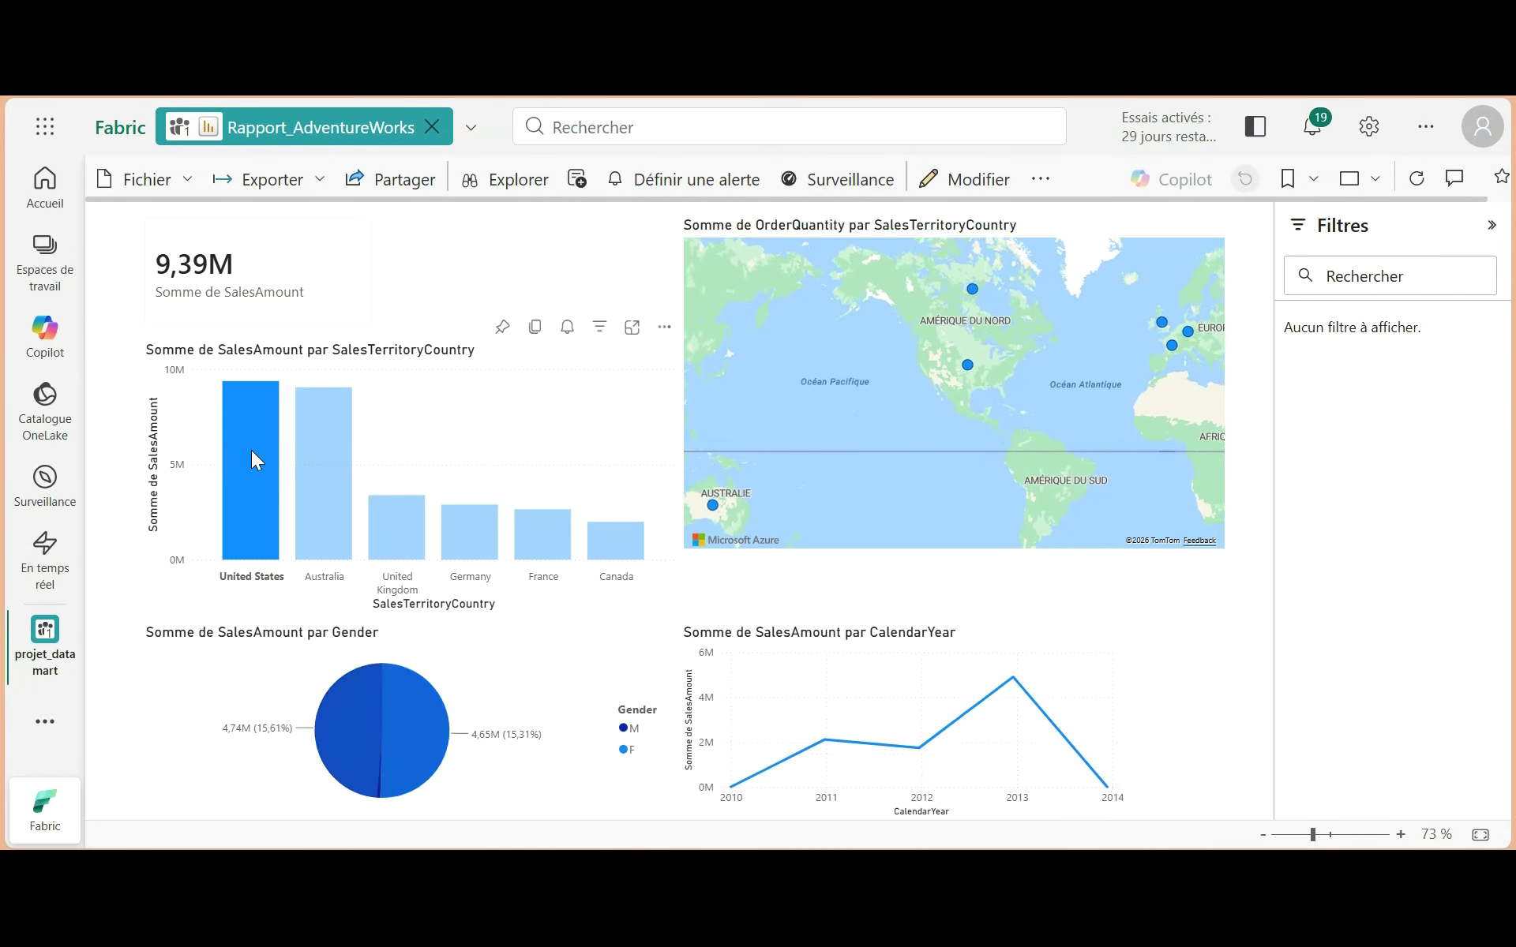
pyautogui.click(320, 474)
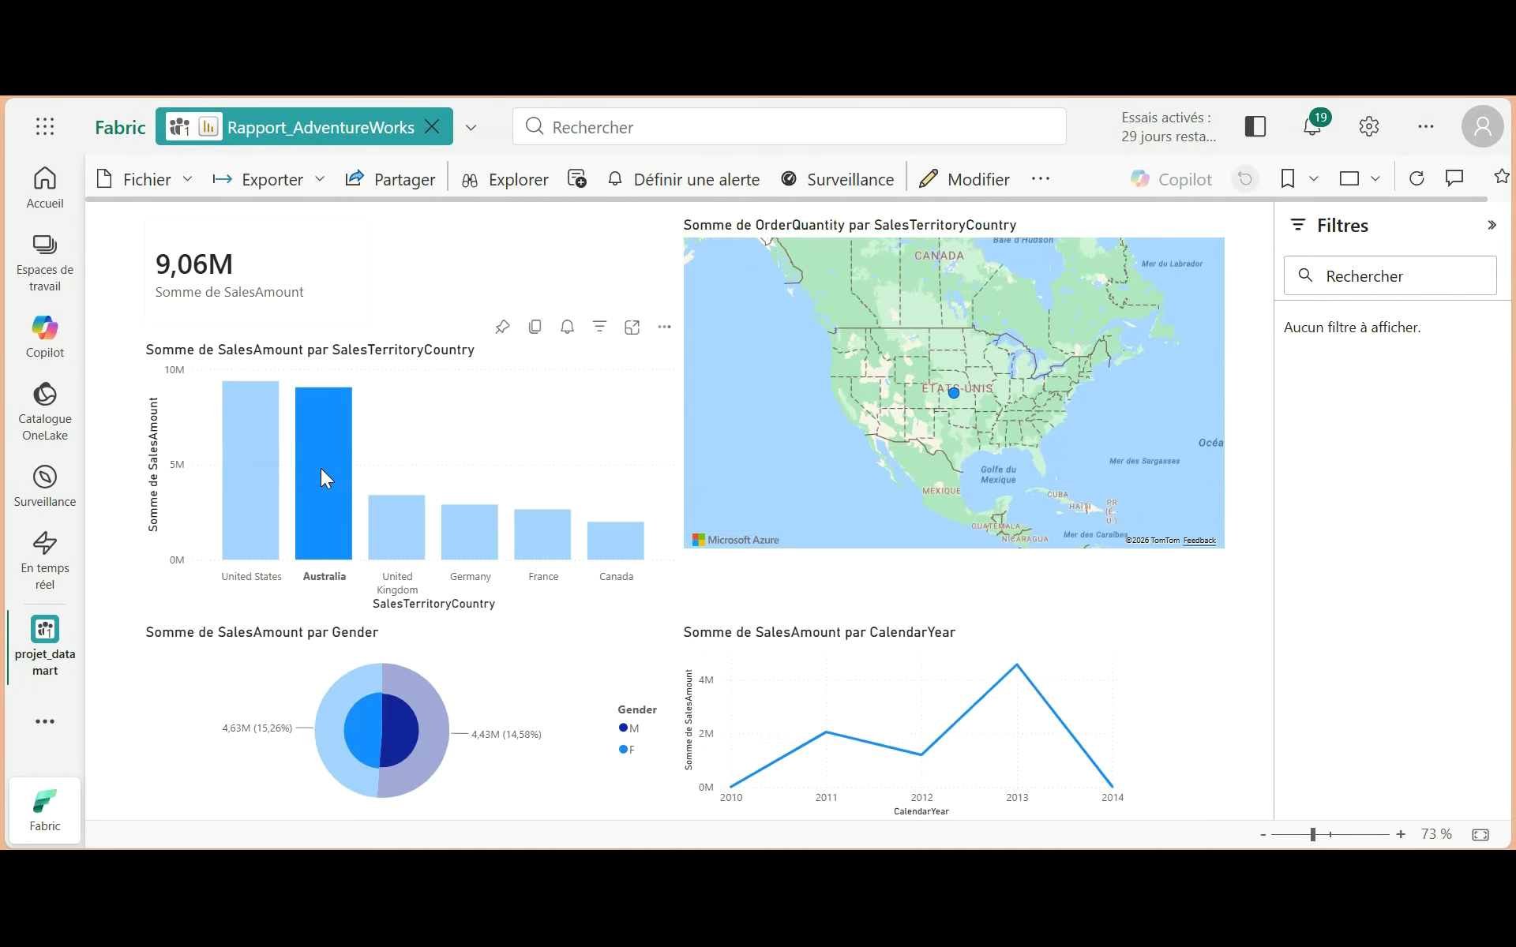
pyautogui.click(400, 531)
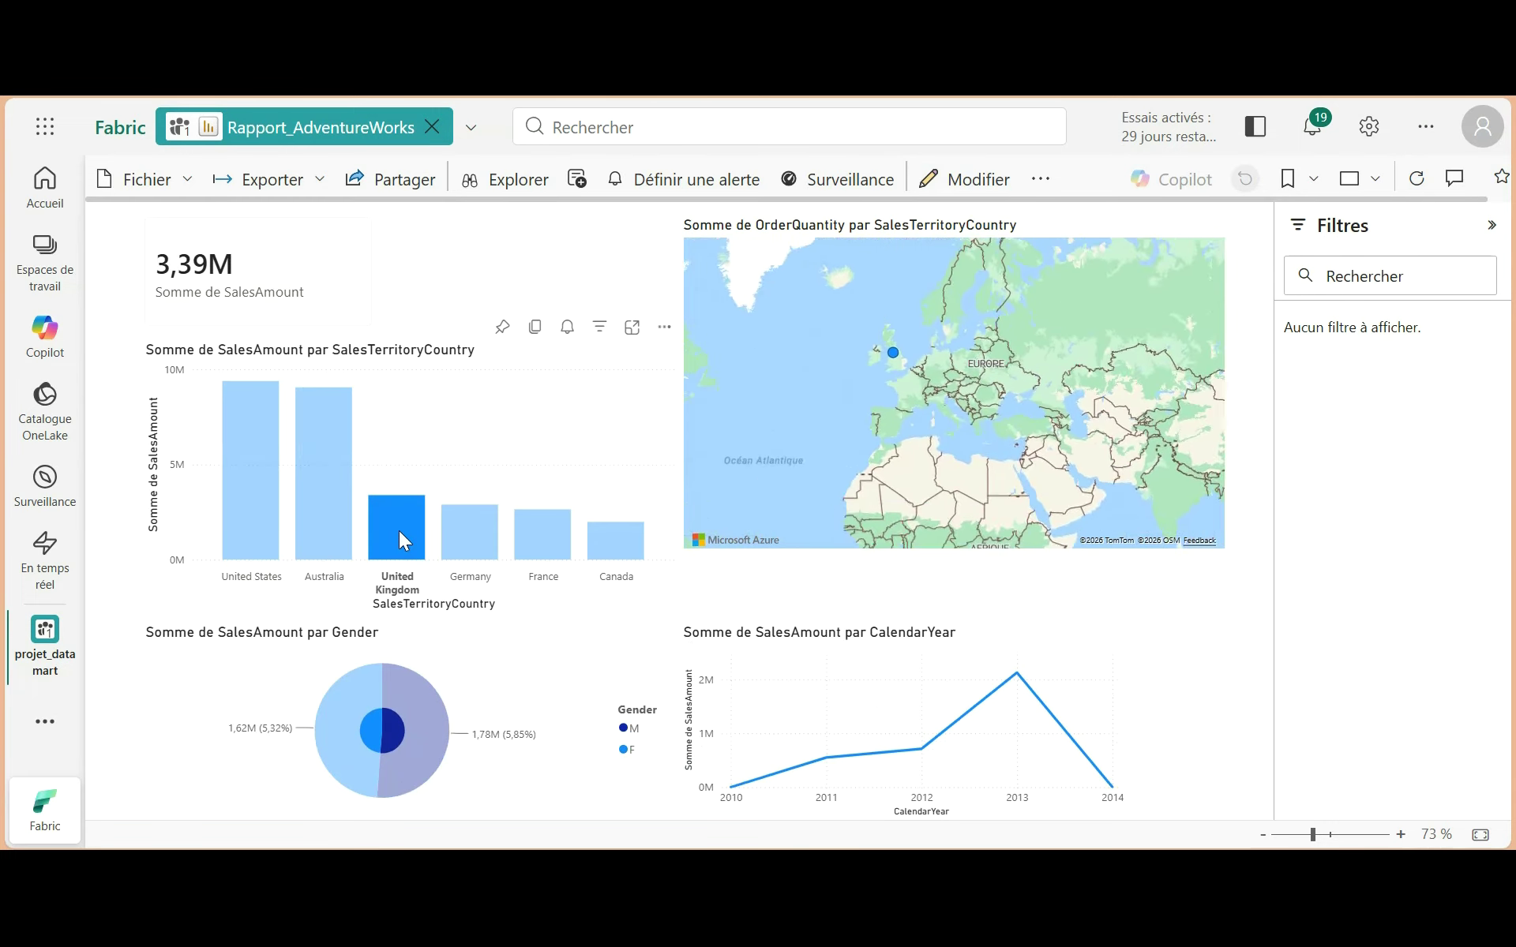
pyautogui.click(330, 447)
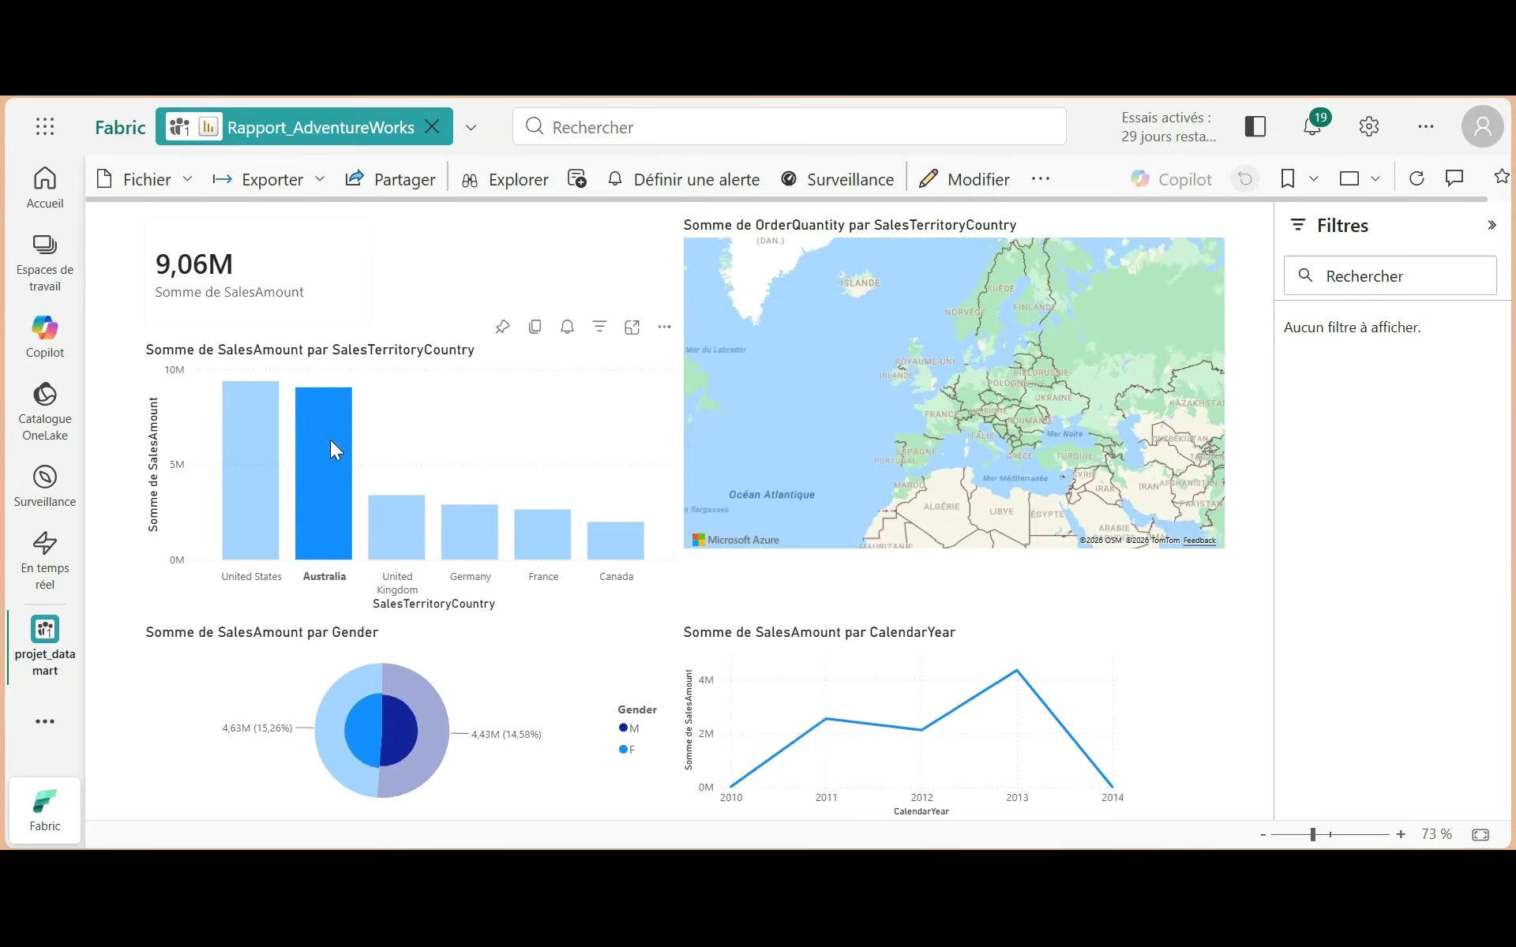
pyautogui.click(265, 447)
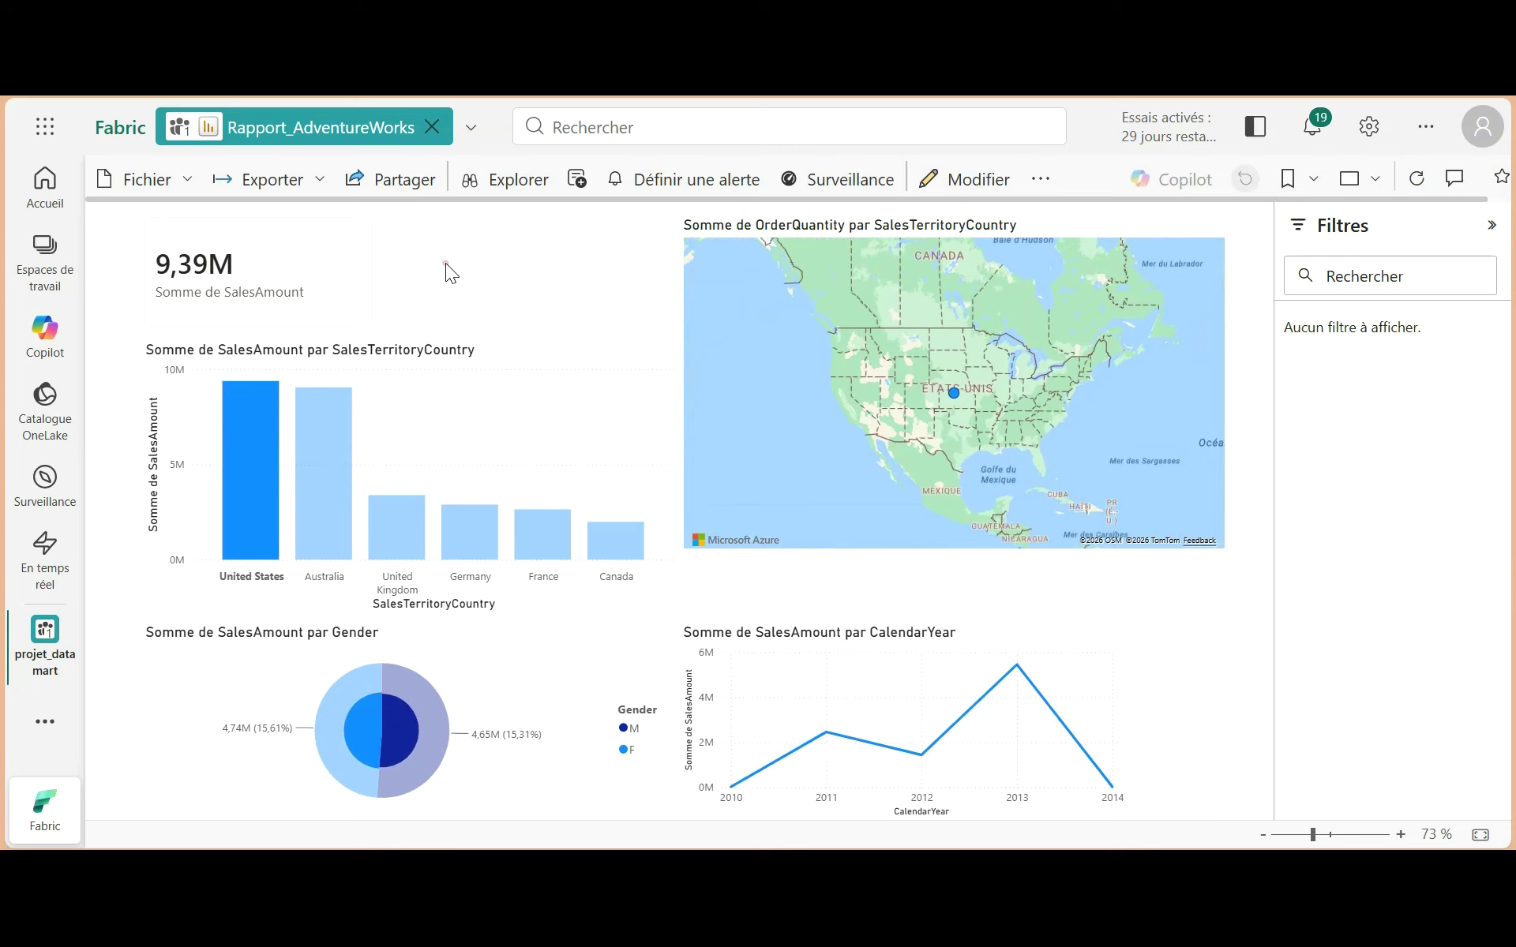
pyautogui.click(526, 259)
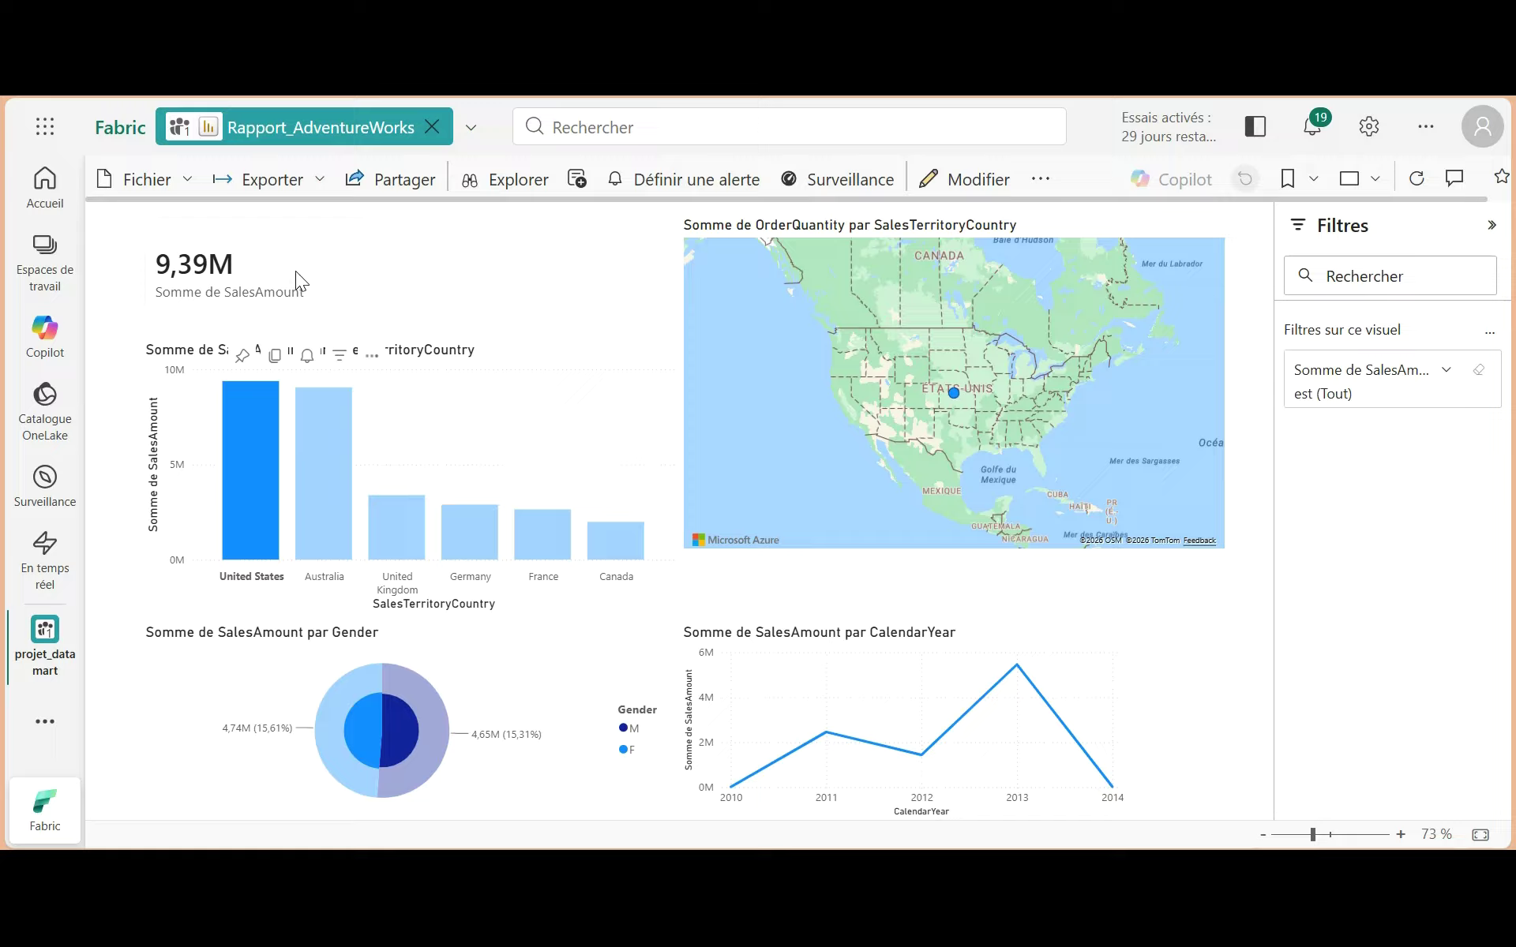
# Step: Clear the country selection in the SalesTerritoryCountry chart and refresh the report's visuals
pyautogui.click(533, 452)
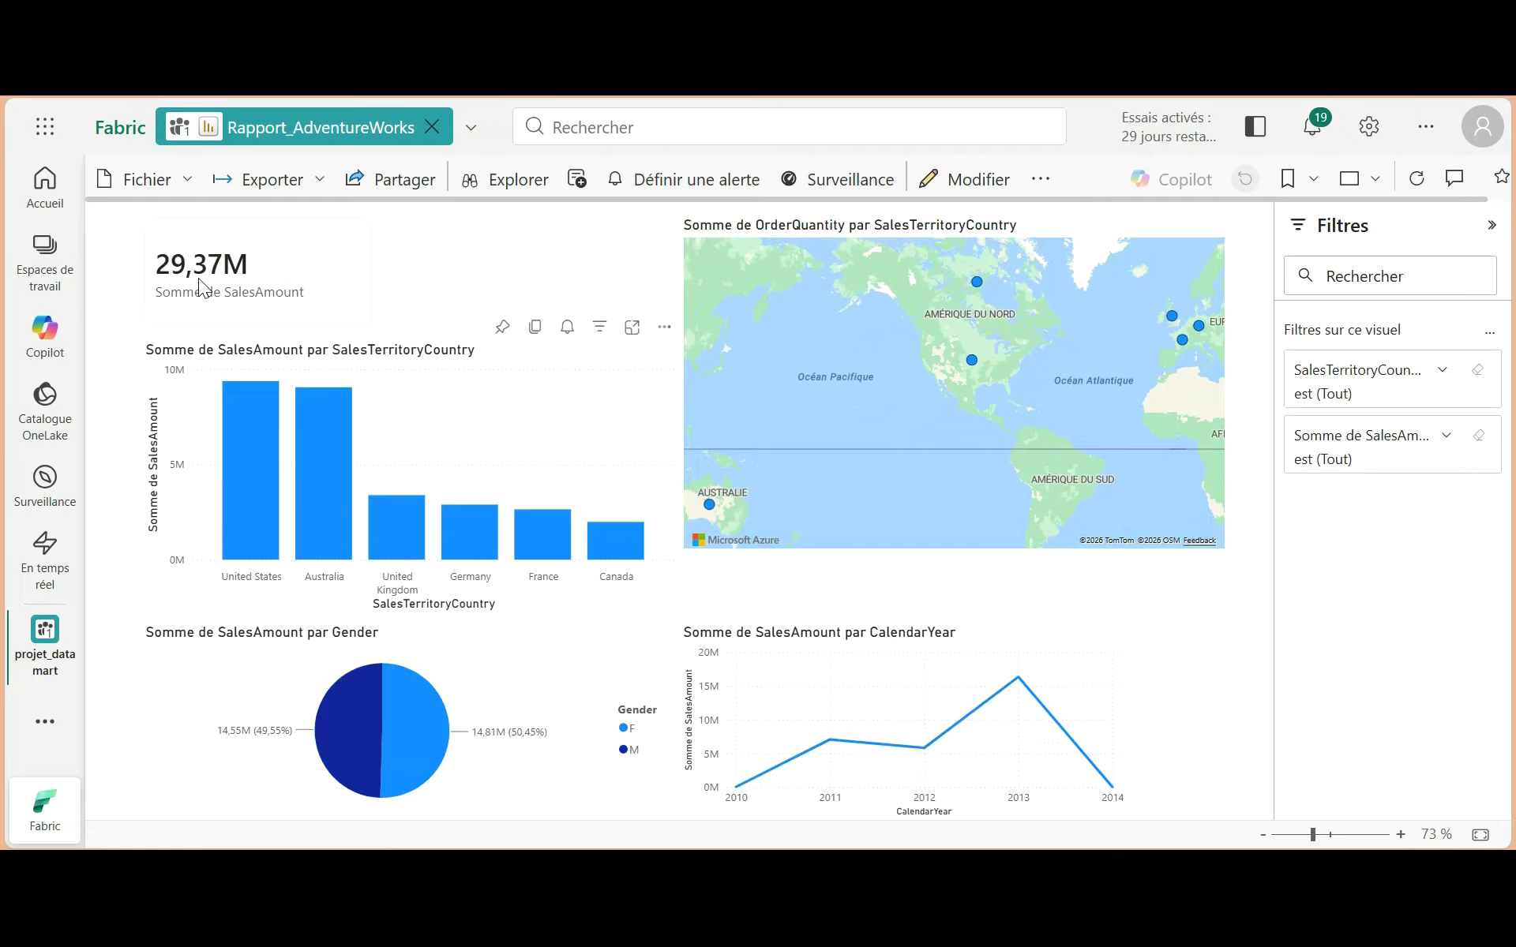
pyautogui.click(1417, 184)
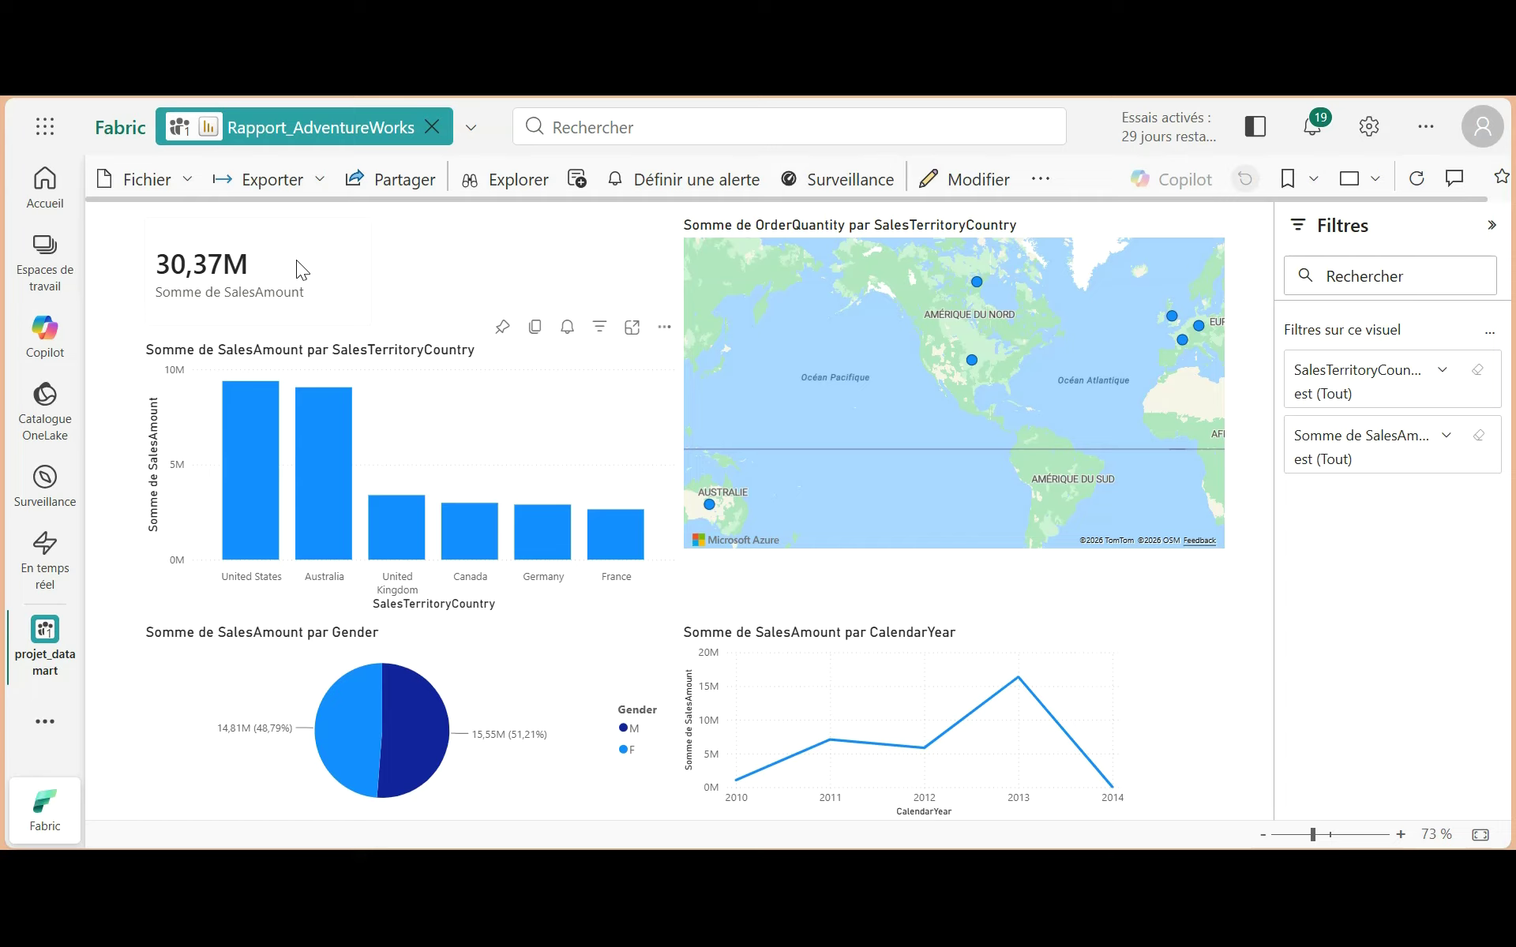
# Step: Examine the refreshed SalesAmount by country, cross-filtering by United States and Australia and inspecting Germany's value in the bar chart
pyautogui.moveTo(351, 477)
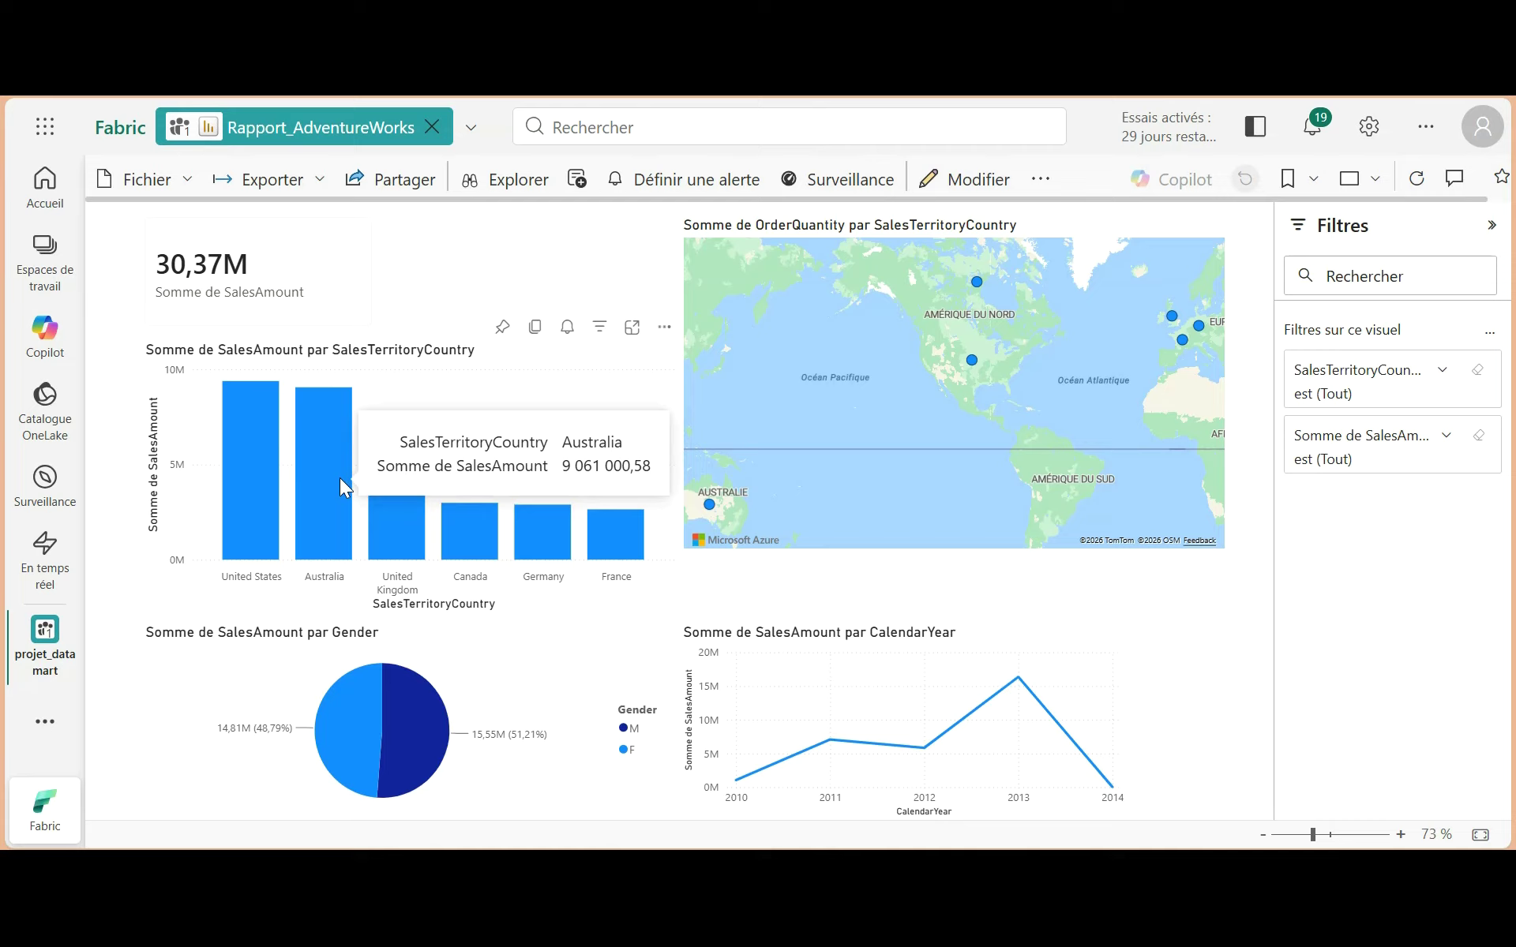
pyautogui.click(249, 415)
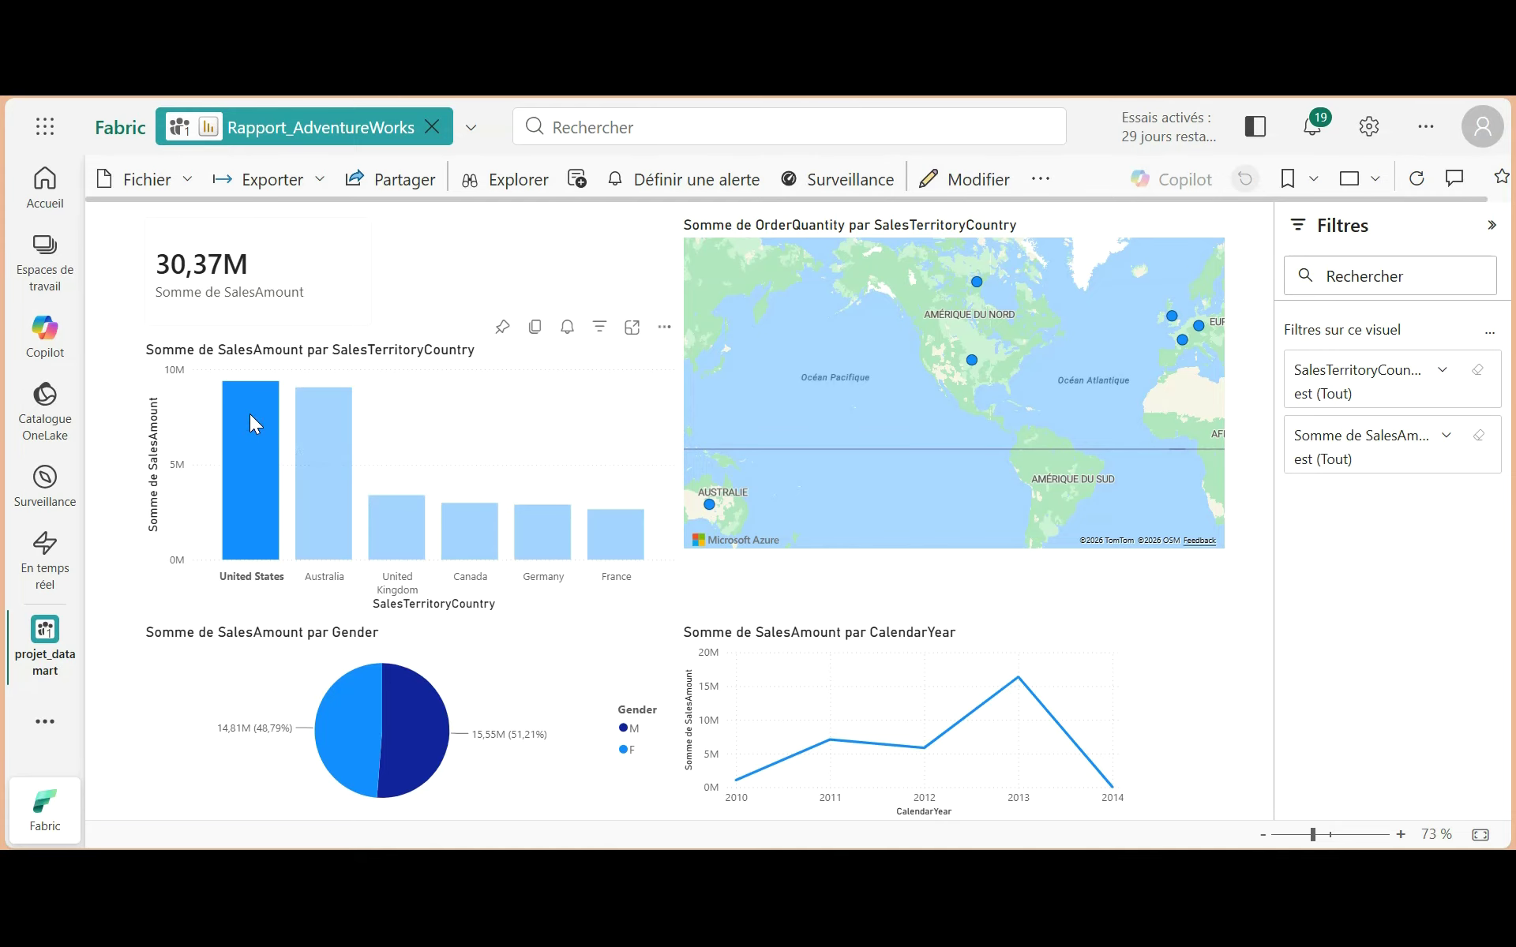
pyautogui.click(325, 449)
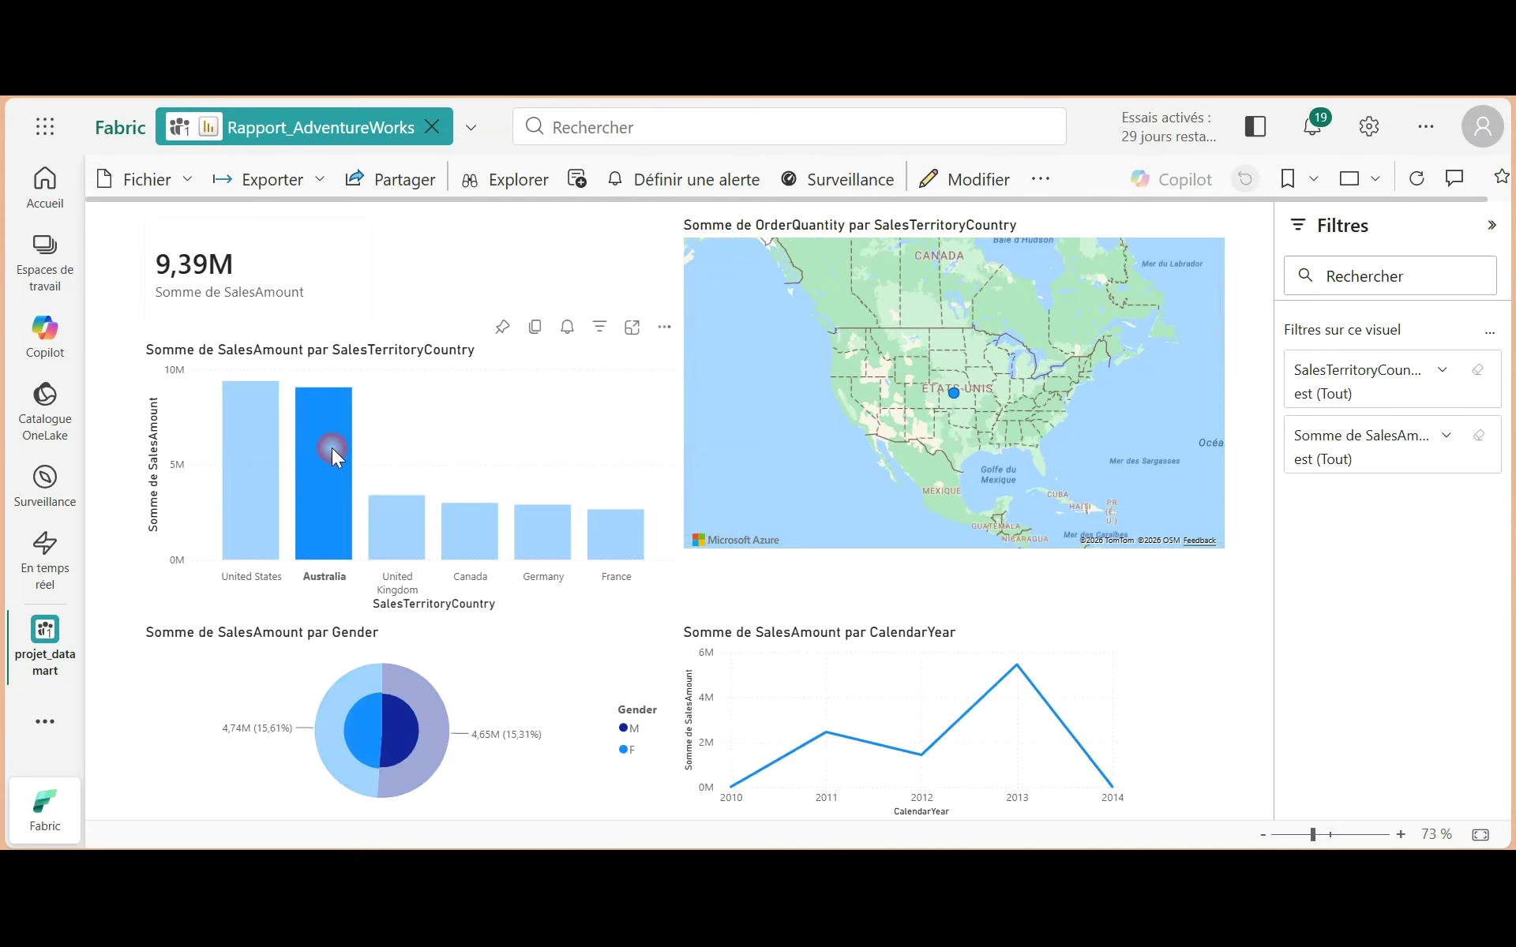
pyautogui.click(268, 485)
pyautogui.click(386, 263)
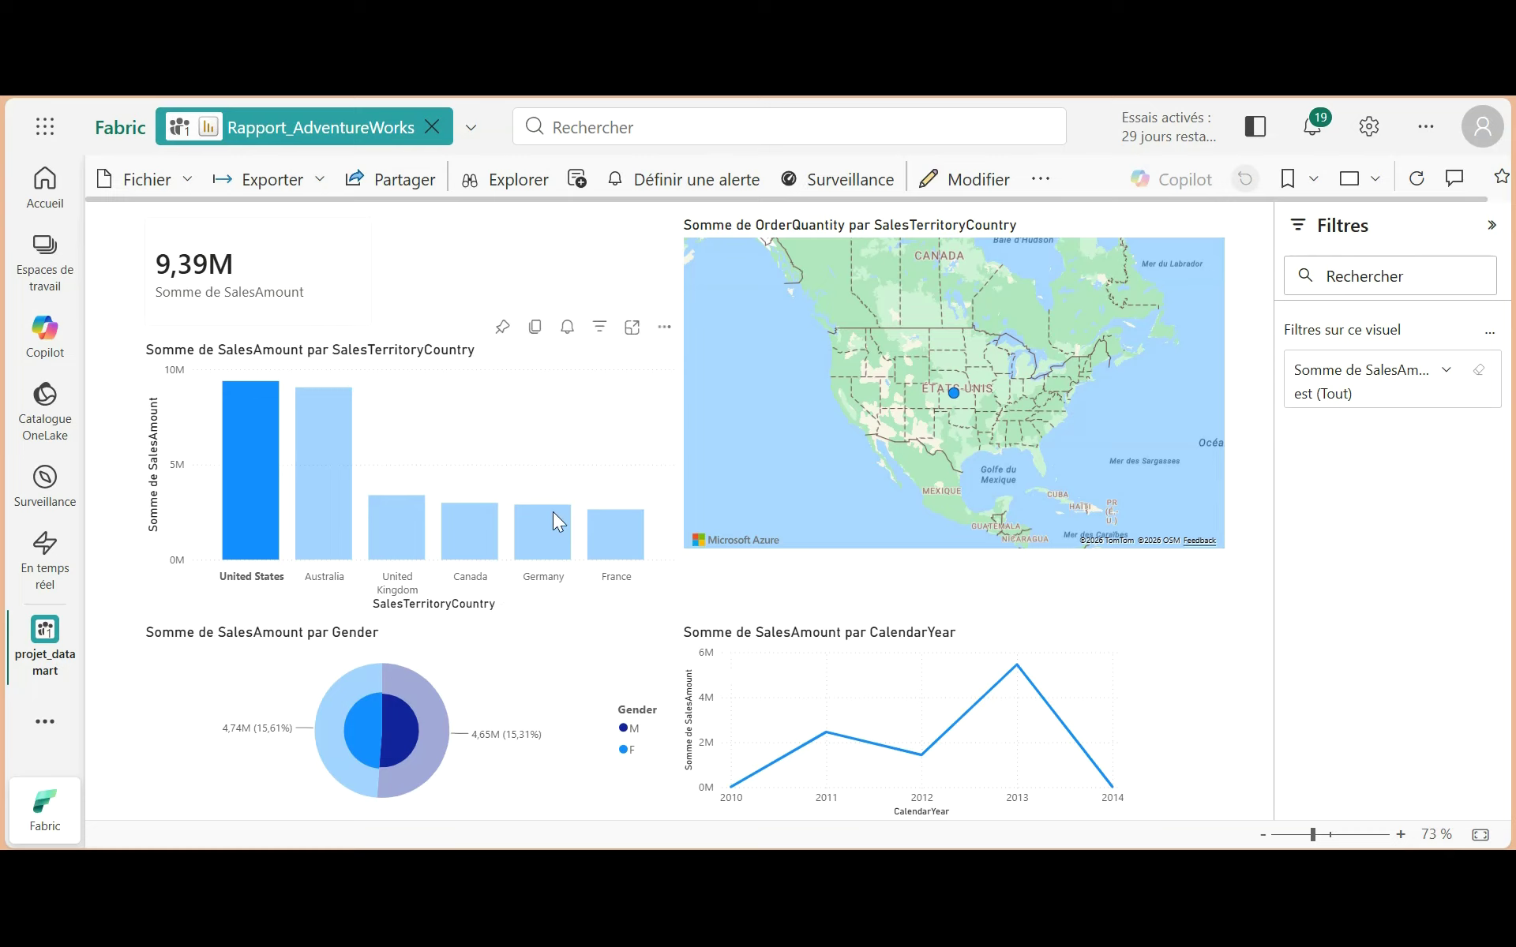
pyautogui.moveTo(554, 513)
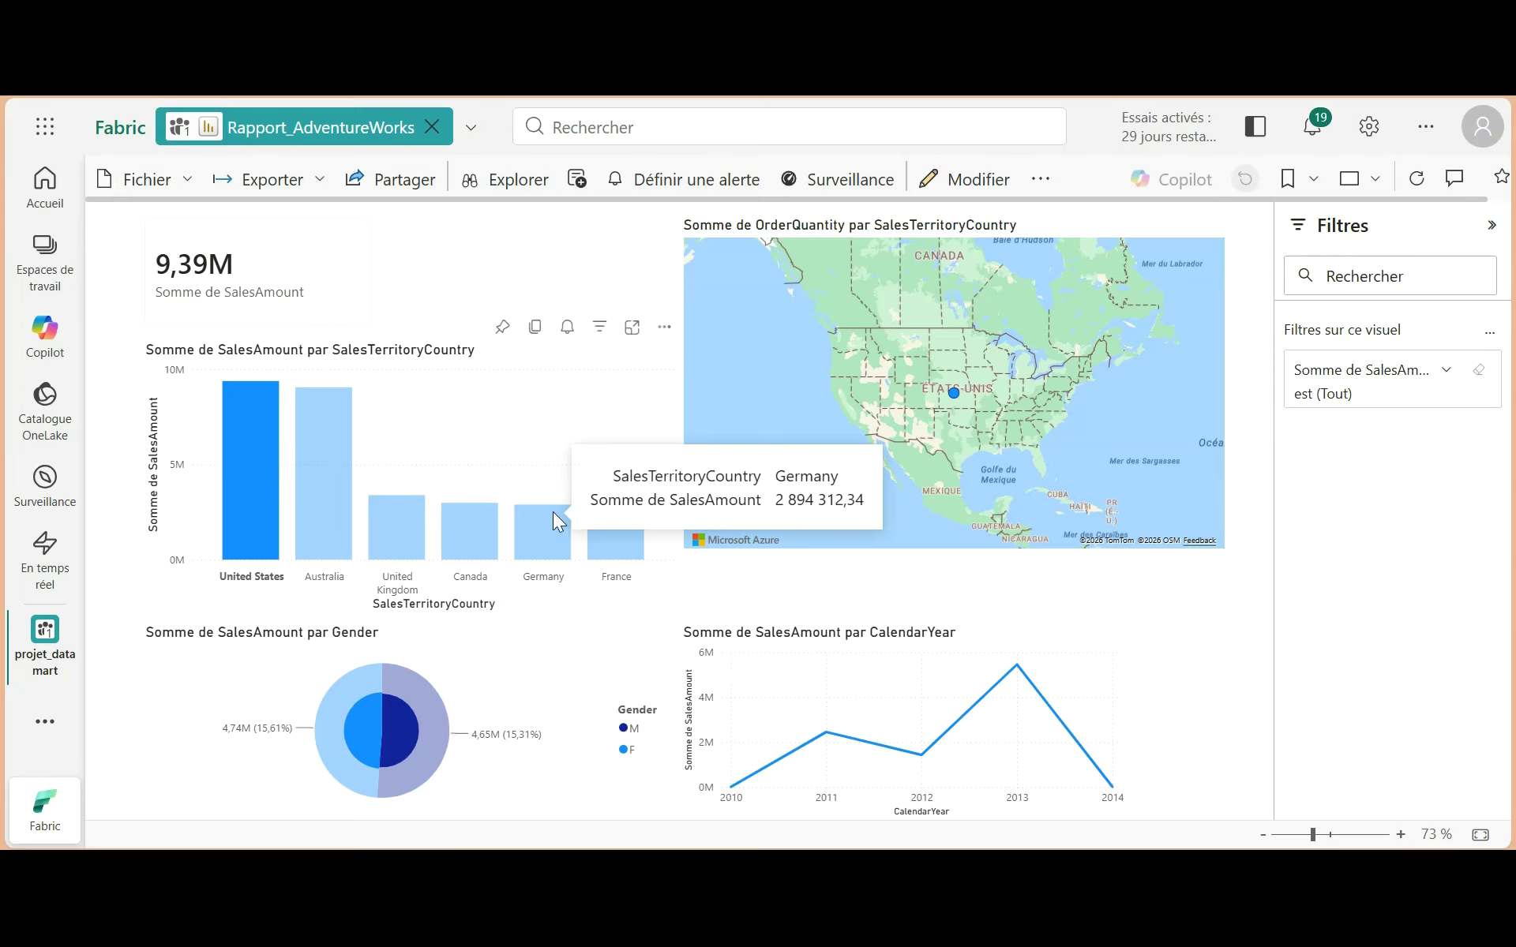